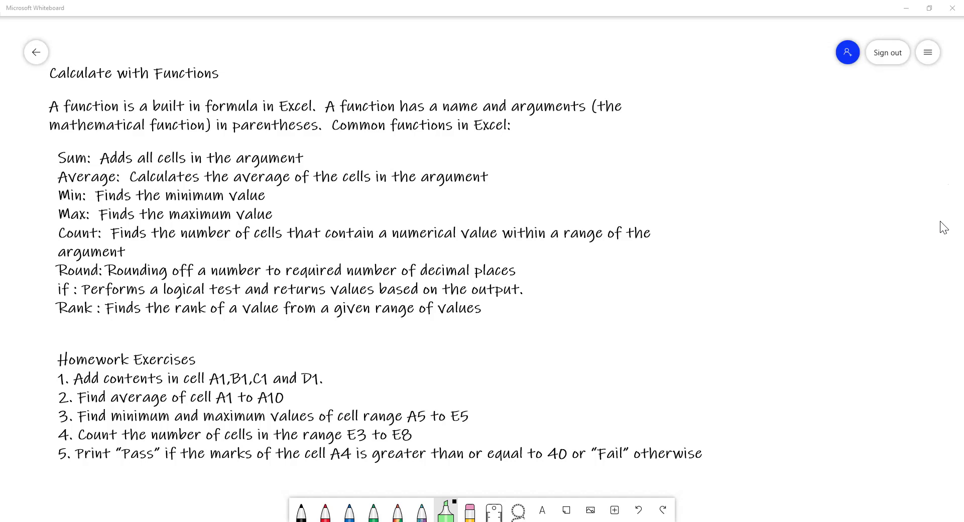
Insert a text box, place it beside Homework item 1 and put the cursor in it.
{"action": "left_click", "coordinate": [545, 508]}
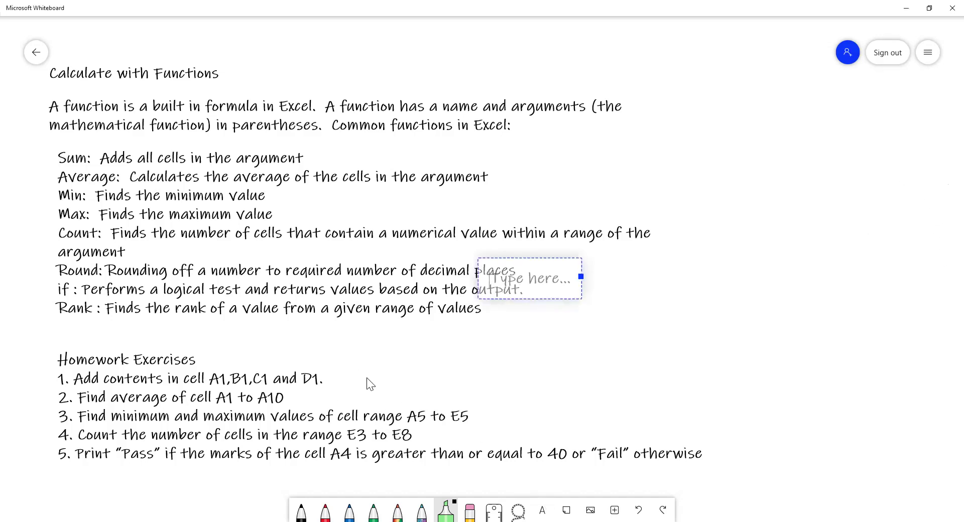
{"action": "left_click", "coordinate": [370, 382]}
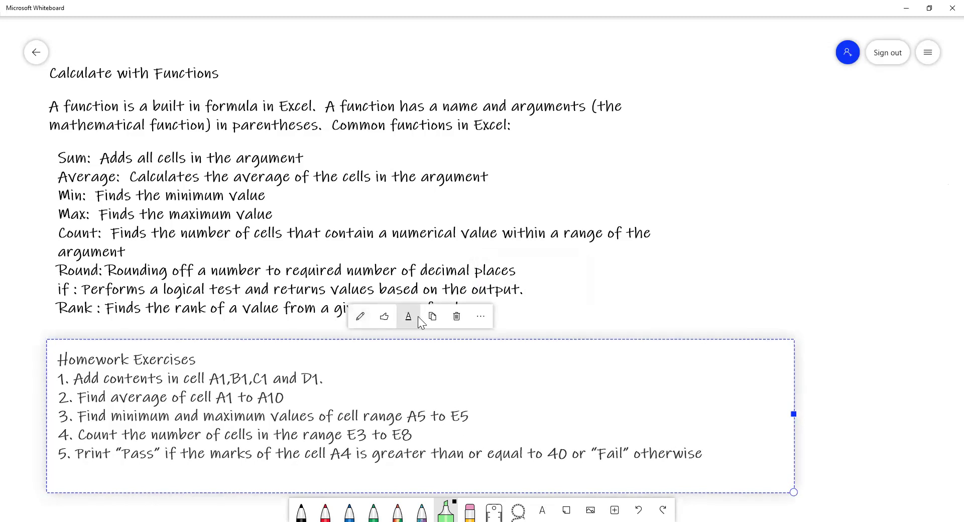
{"action": "left_click", "coordinate": [614, 321]}
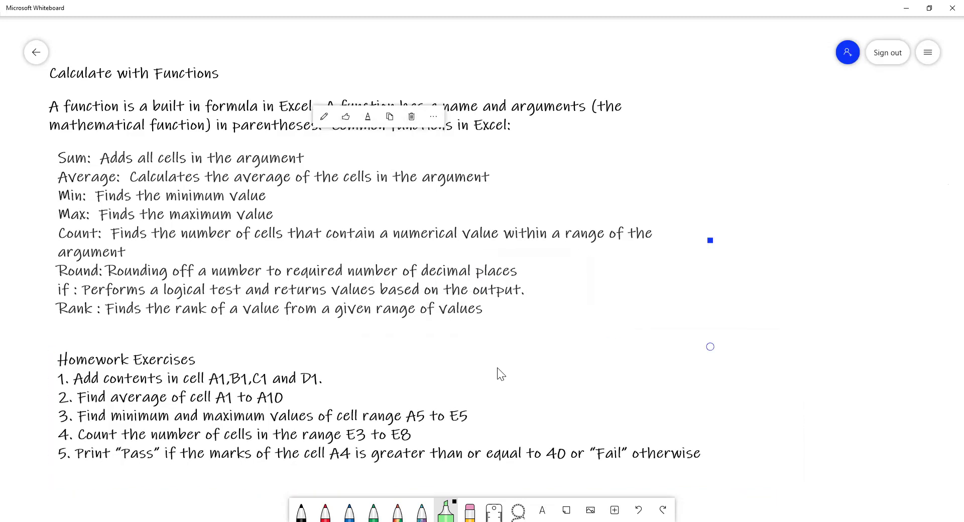
{"action": "left_click", "coordinate": [399, 385]}
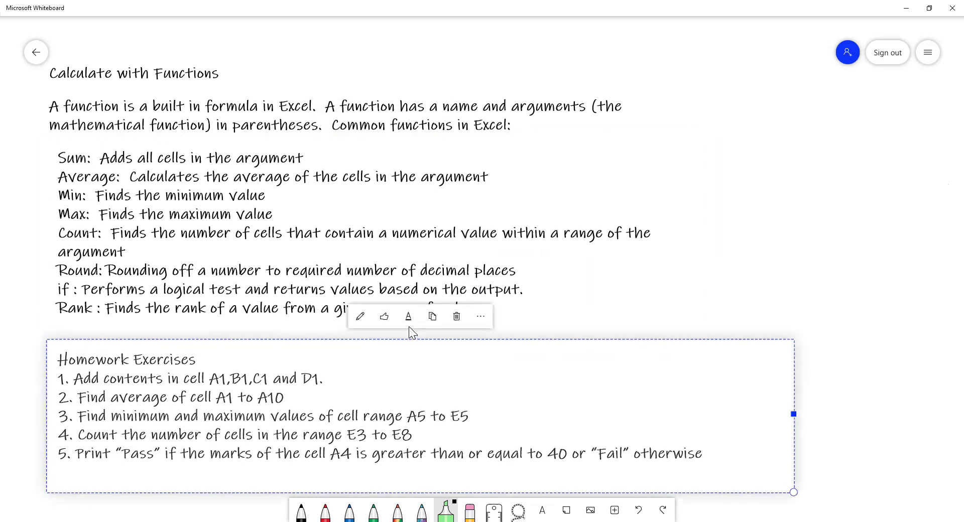
{"action": "right_click", "coordinate": [754, 298]}
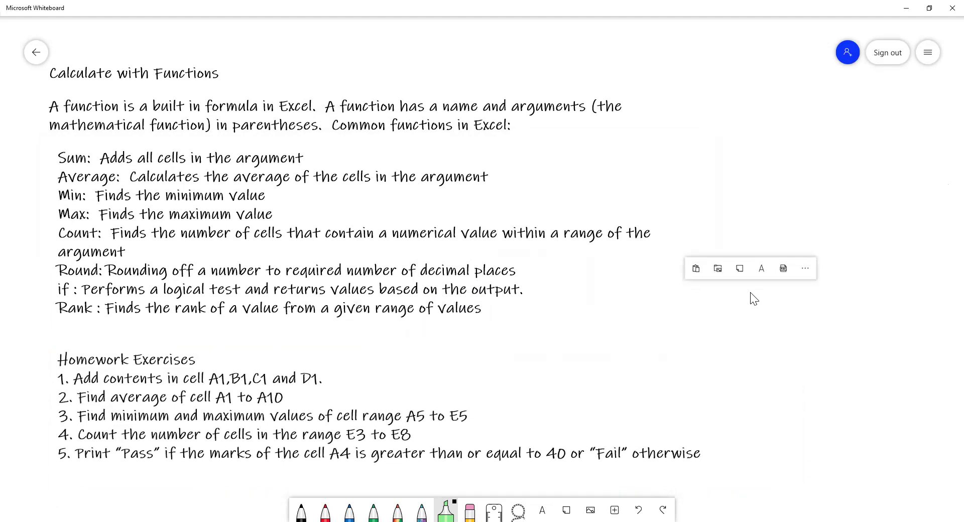
{"action": "left_click", "coordinate": [764, 267]}
{"action": "left_click_drag", "start_coordinate": [779, 297], "coordinate": [371, 372]}
{"action": "left_click", "coordinate": [372, 372]}
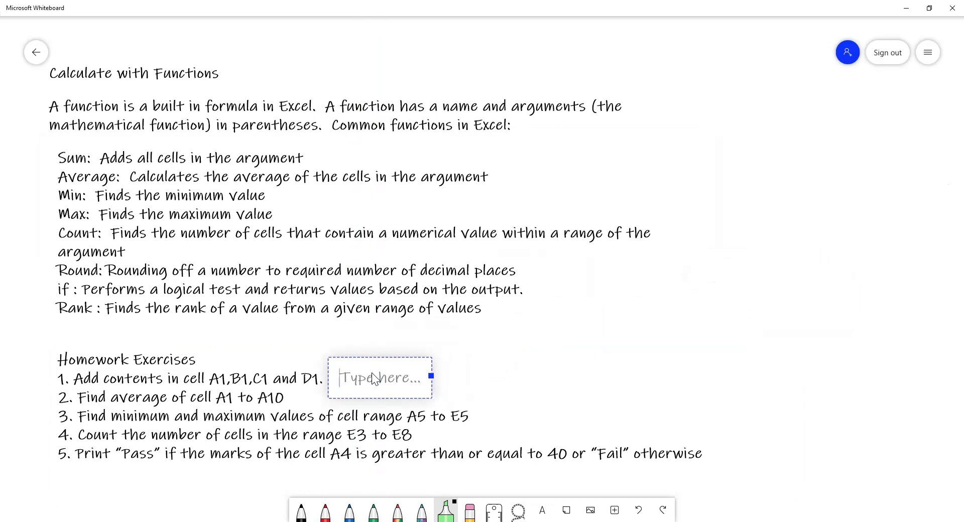
Write =sum(A1,B1,C1,D1), =sum(A1:D1) next to Homework item 1.
{"action": "type", "text": "=su"}
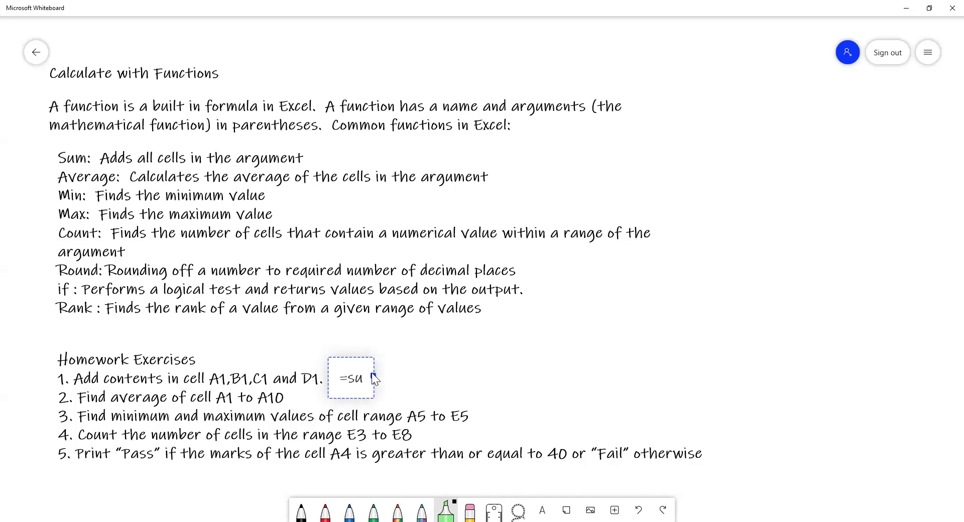
{"action": "type", "text": "m("}
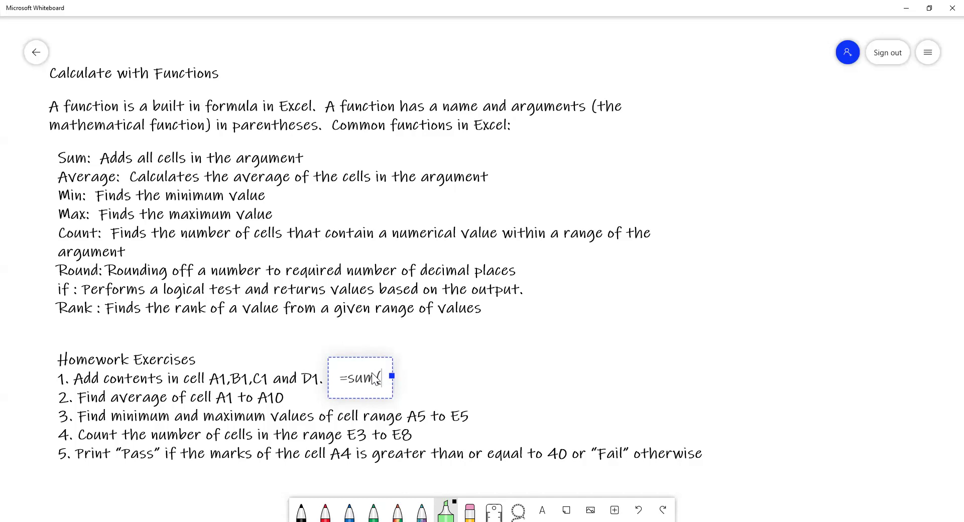
{"action": "type", "text": "A"}
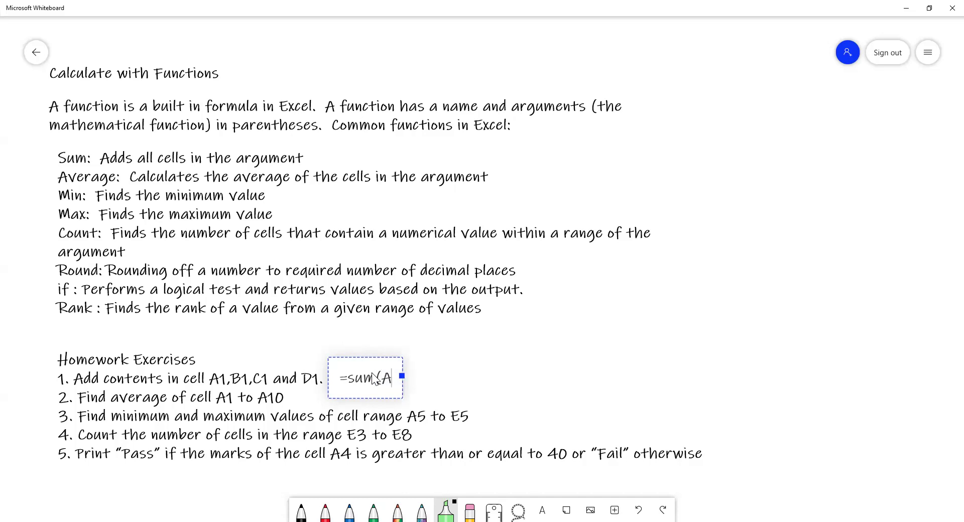
{"action": "type", "text": "1,B"}
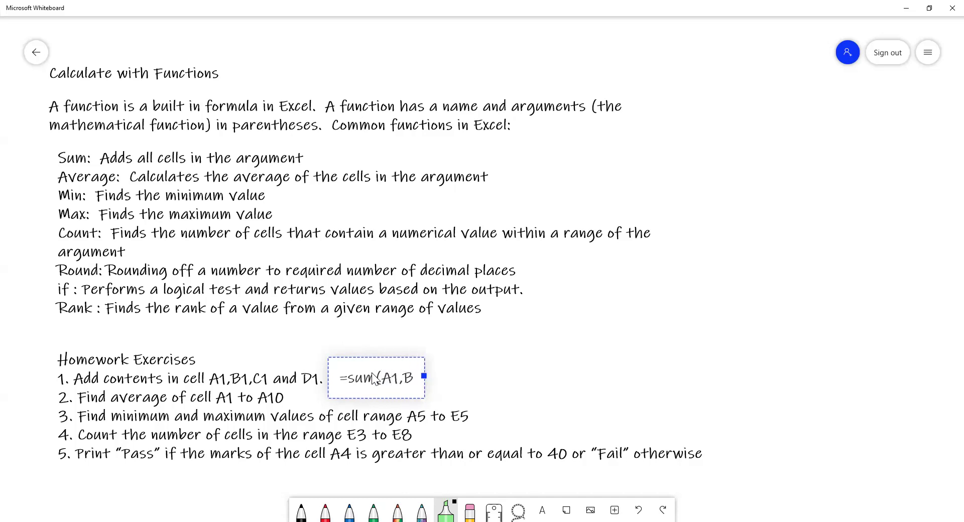
{"action": "type", "text": "1,C1,D"}
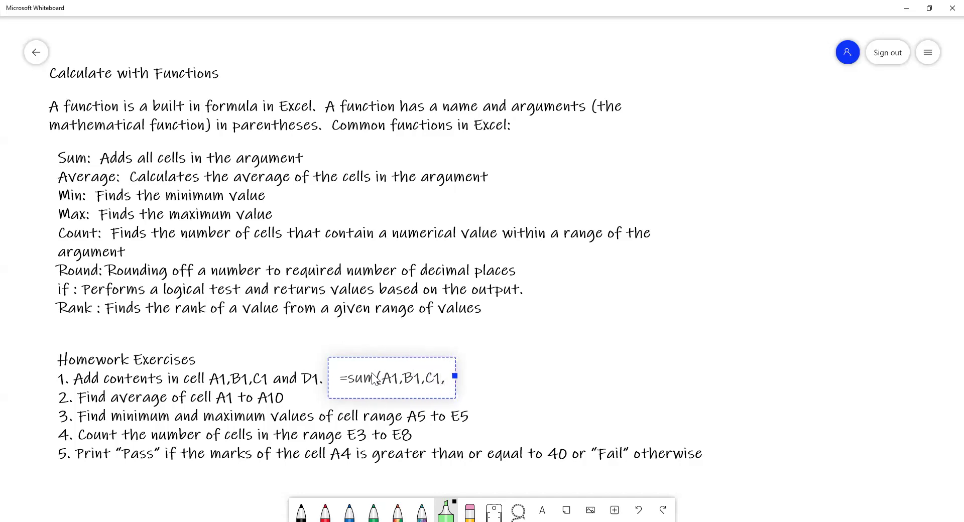
{"action": "type", "text": ")"}
{"action": "type", "text": ","}
{"action": "type", "text": " ="}
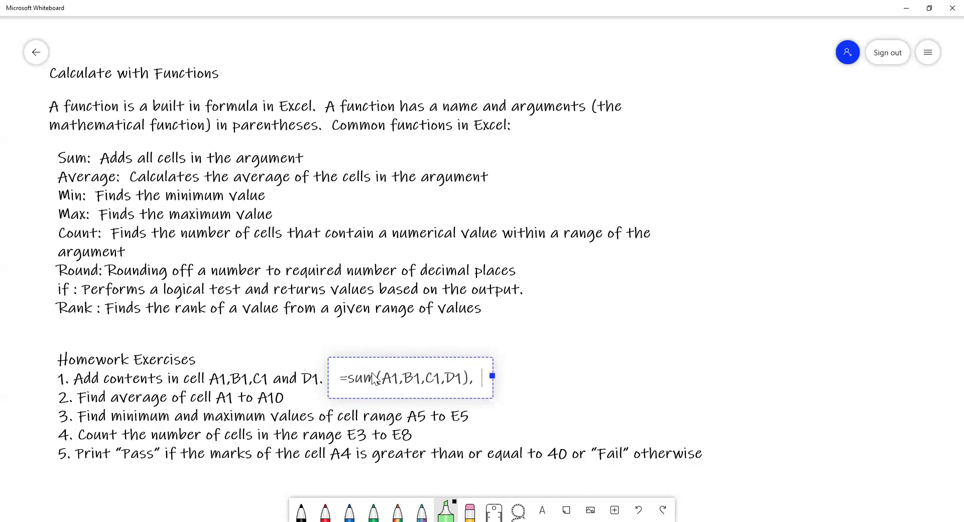
{"action": "type", "text": "sum("}
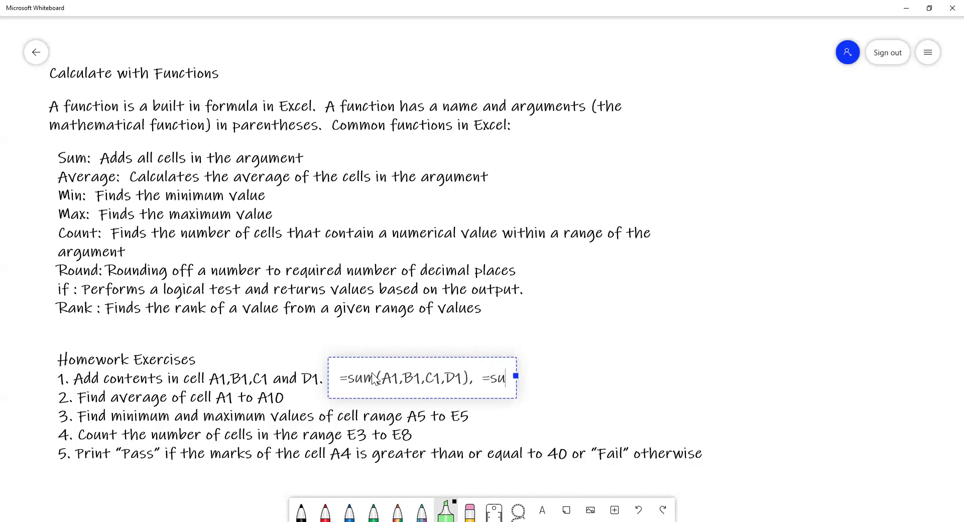
{"action": "type", "text": "A"}
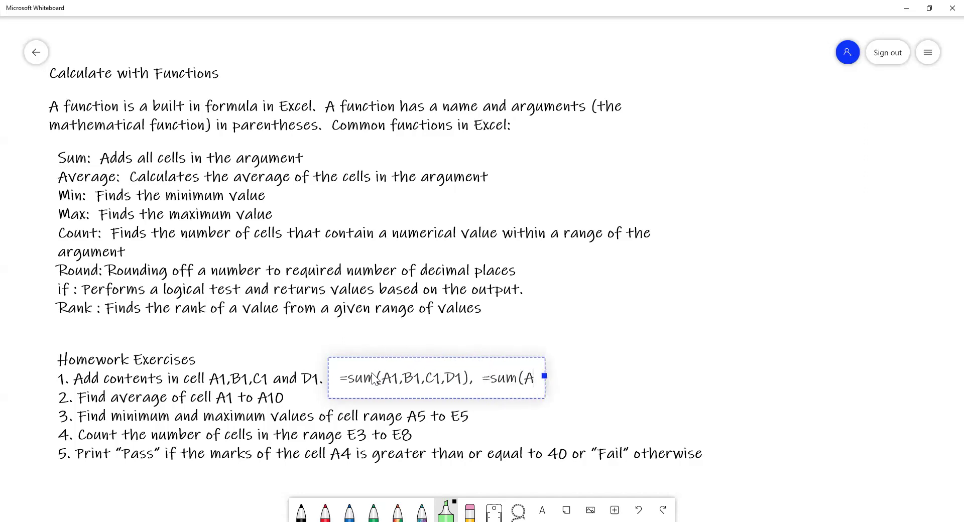
{"action": "type", "text": "1:D"}
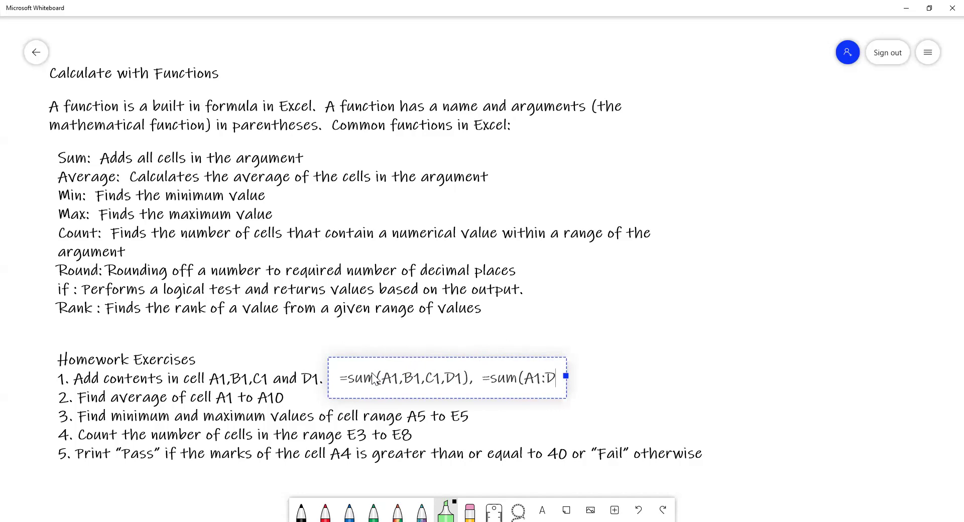
{"action": "type", "text": "1)"}
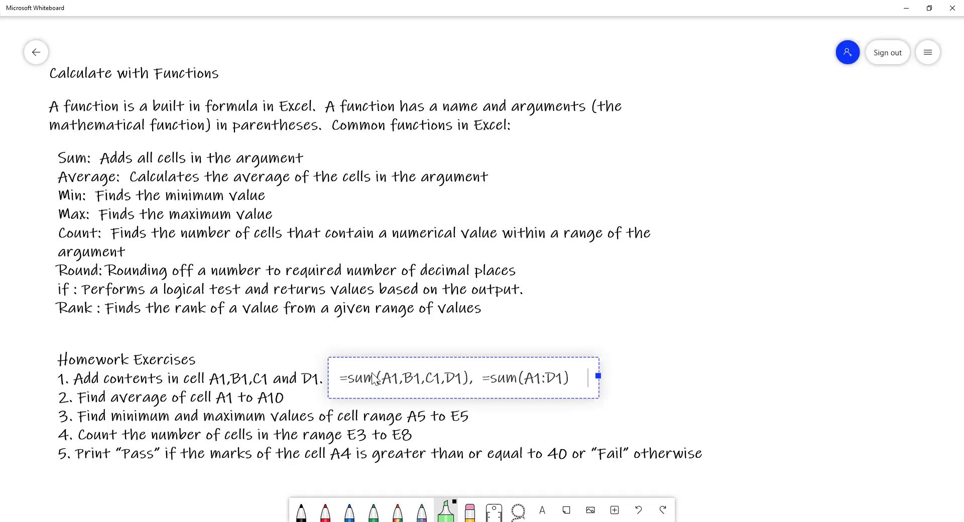
Append =A1+B1+C1+D1 and widen the box so all formulas fit on one line.
{"action": "type", "text": "="}
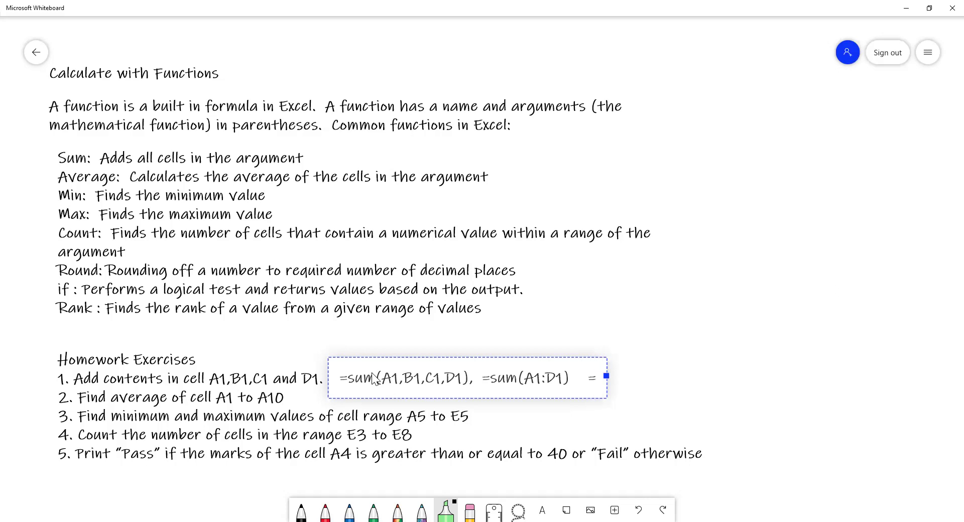
{"action": "type", "text": "A1+"}
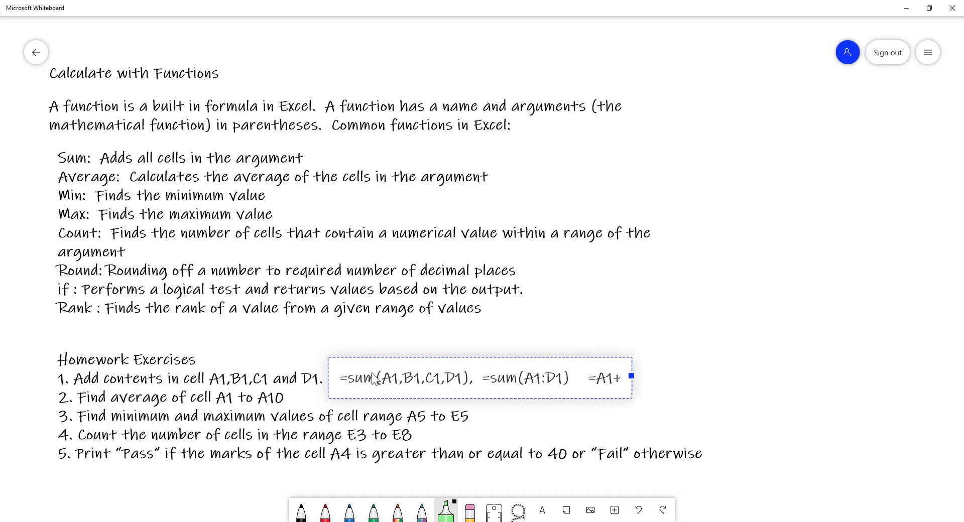
{"action": "type", "text": "B"}
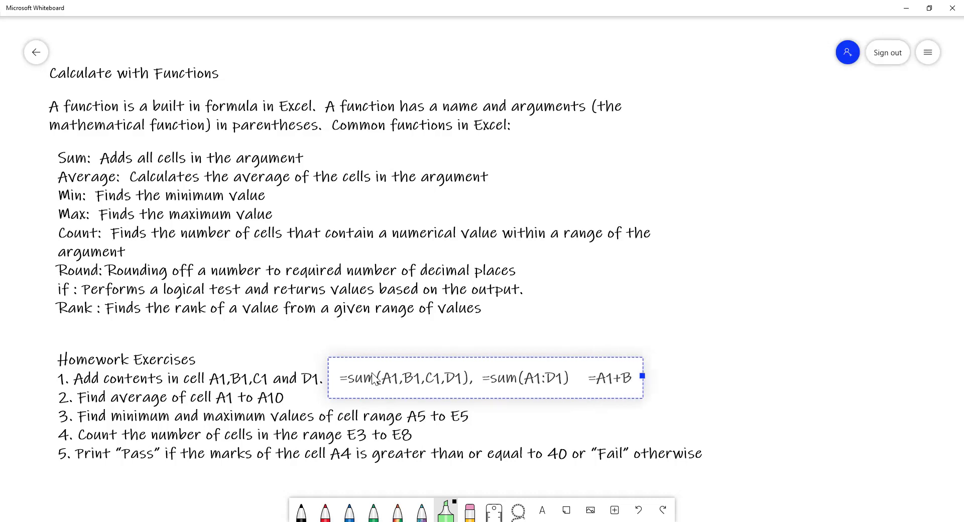
{"action": "type", "text": "1+C"}
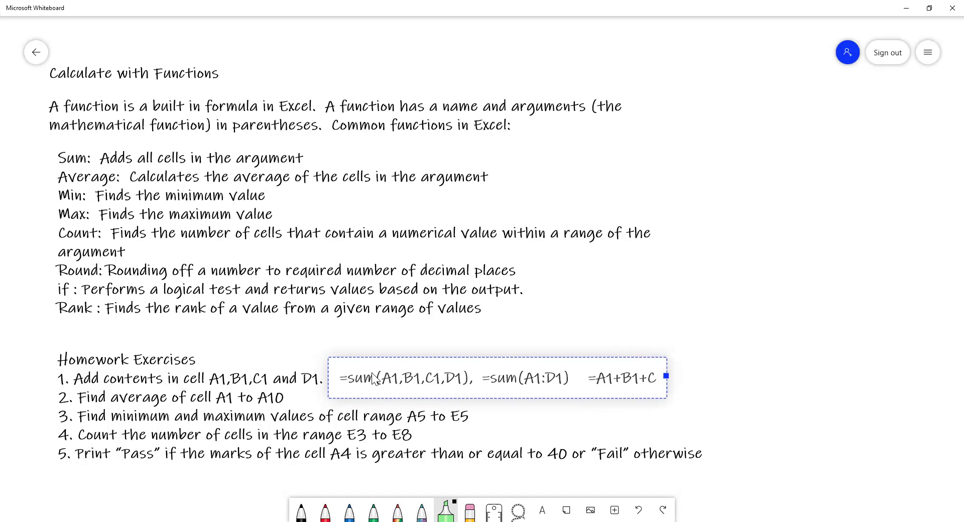
{"action": "type", "text": "1+"}
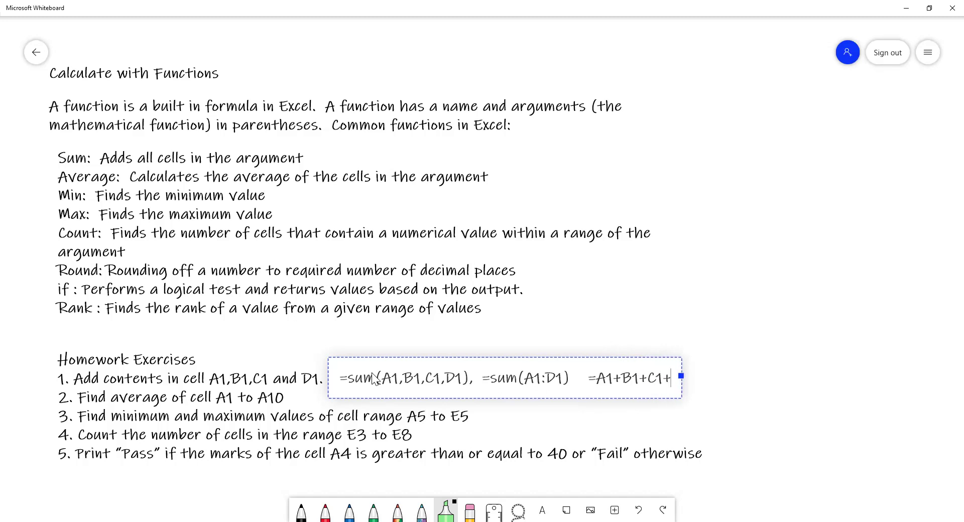
{"action": "type", "text": "D1+B1+C1+D1"}
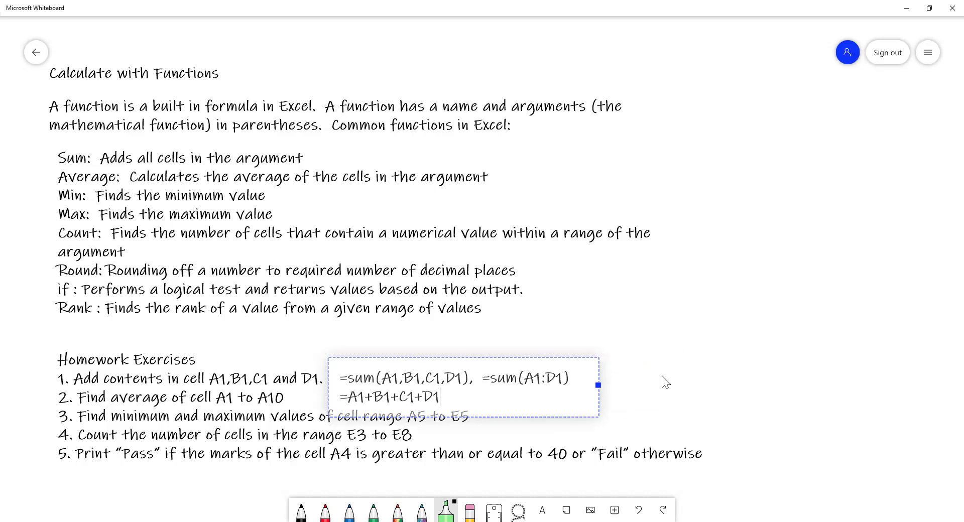
{"action": "left_click_drag", "start_coordinate": [666, 384], "coordinate": [801, 380]}
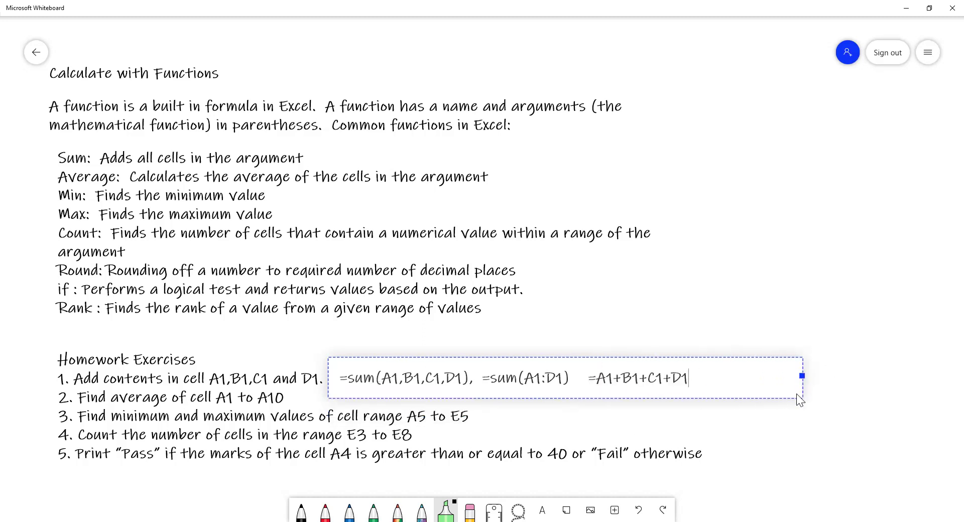
{"action": "left_click", "coordinate": [748, 418]}
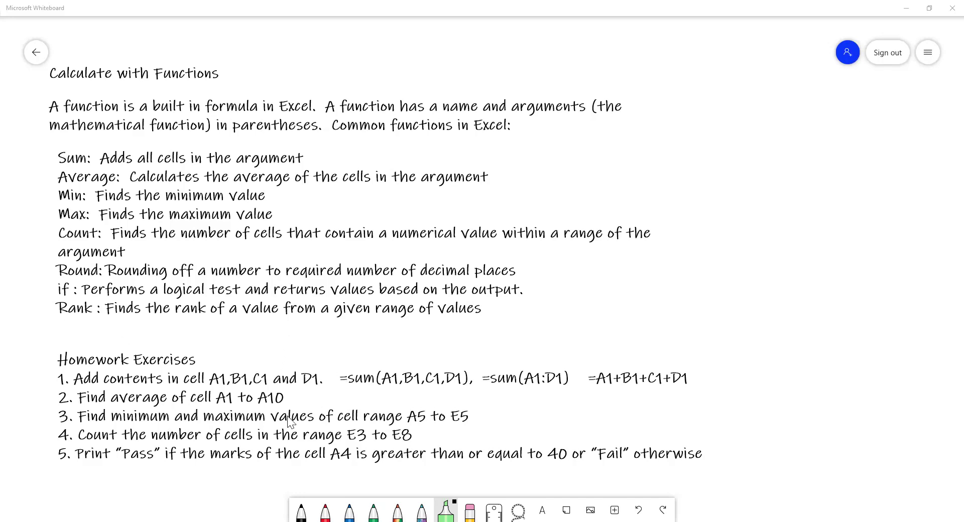
Add a fresh text box and position it beside homework exercise 2, below exercise 1's formulas.
{"action": "left_click", "coordinate": [319, 394]}
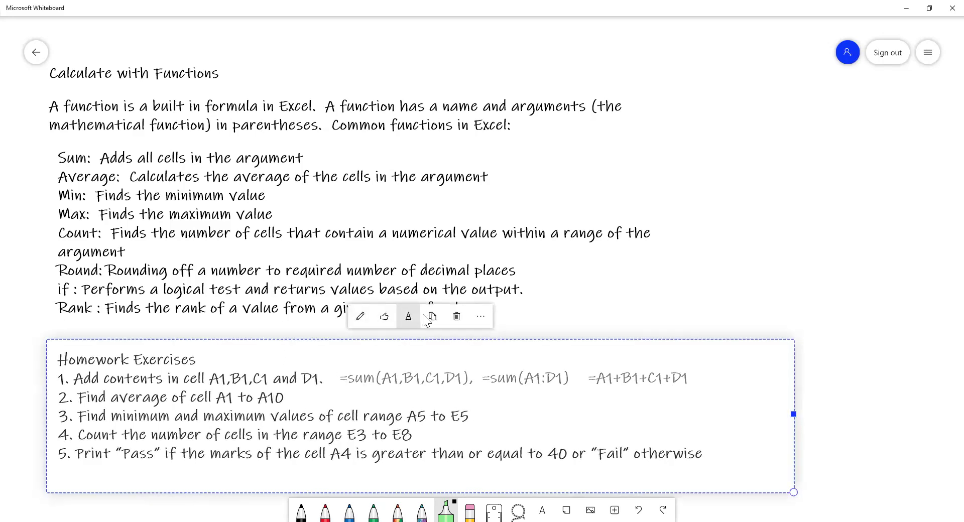
{"action": "left_click", "coordinate": [648, 317]}
{"action": "right_click", "coordinate": [824, 319]}
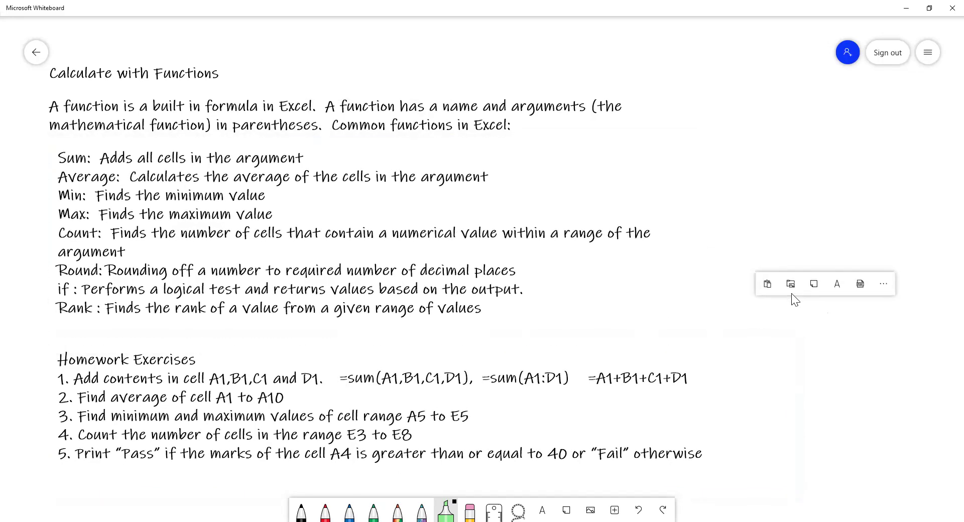
{"action": "left_click", "coordinate": [838, 284]}
{"action": "left_click_drag", "start_coordinate": [832, 331], "coordinate": [327, 414]}
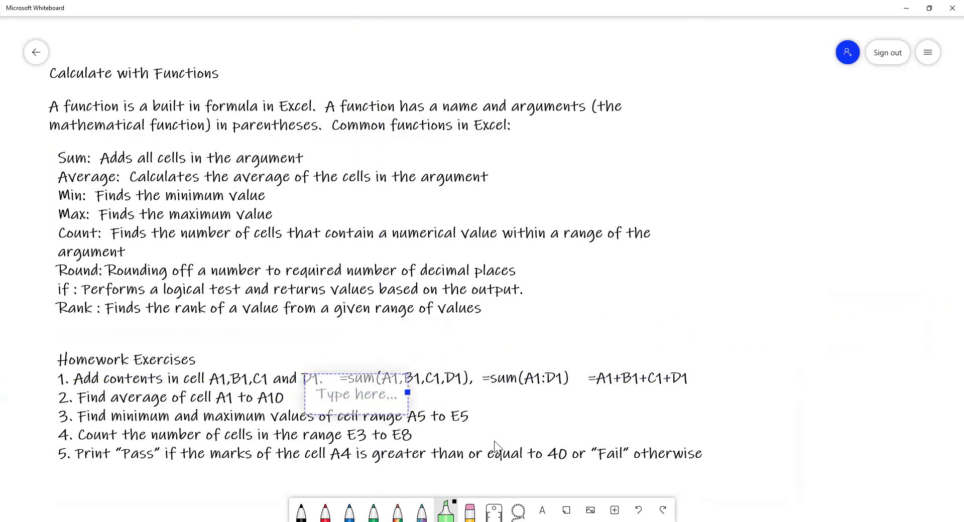
{"action": "left_click", "coordinate": [546, 504]}
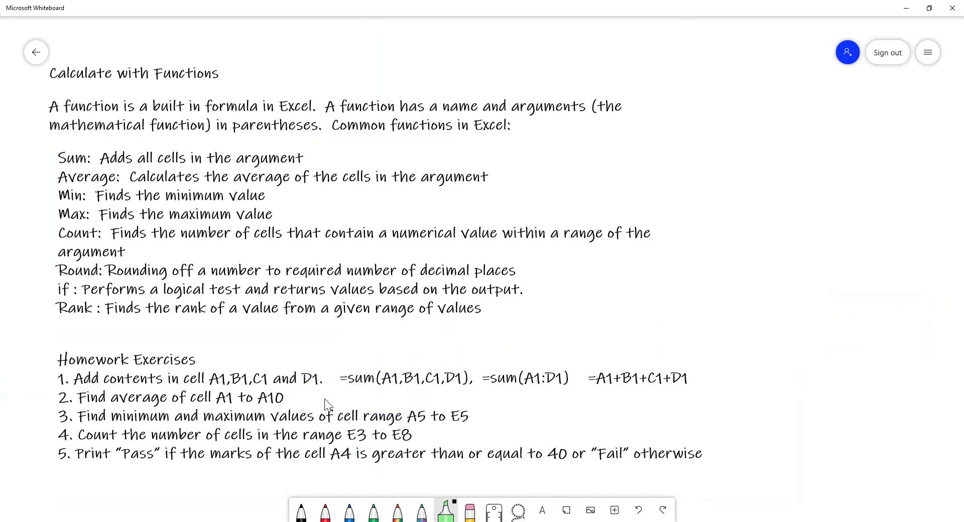
{"action": "right_click", "coordinate": [775, 298]}
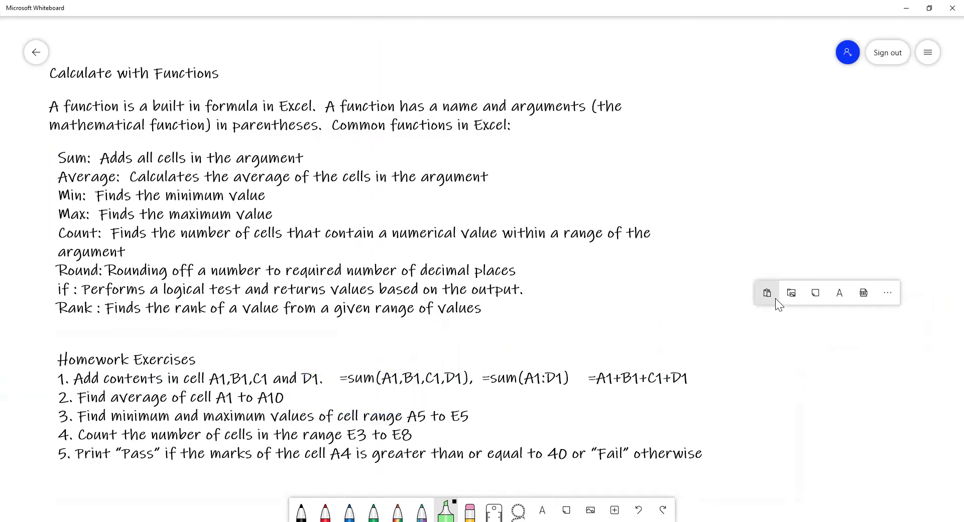
{"action": "left_click", "coordinate": [841, 293]}
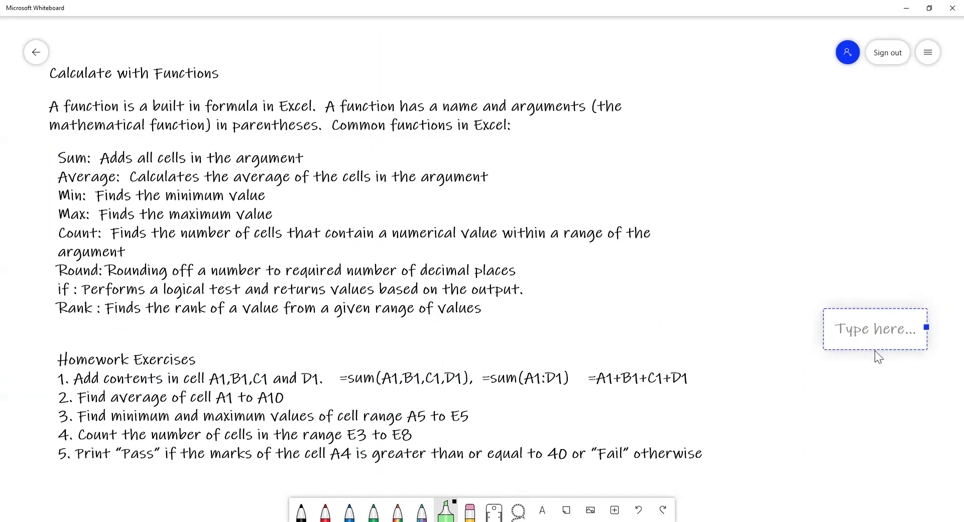
{"action": "left_click_drag", "start_coordinate": [849, 316], "coordinate": [332, 393]}
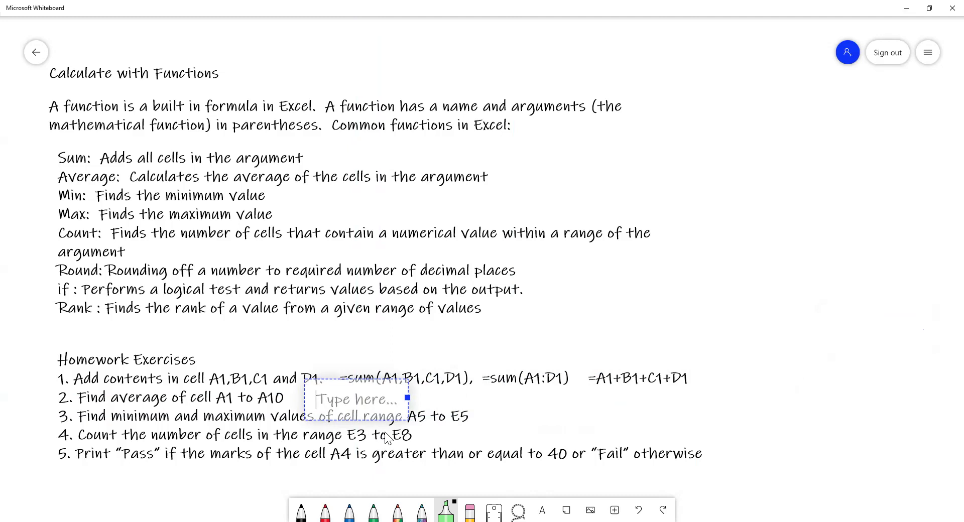
Write =average(A1:A10) in the exercise 2 text box.
{"action": "type", "text": "="}
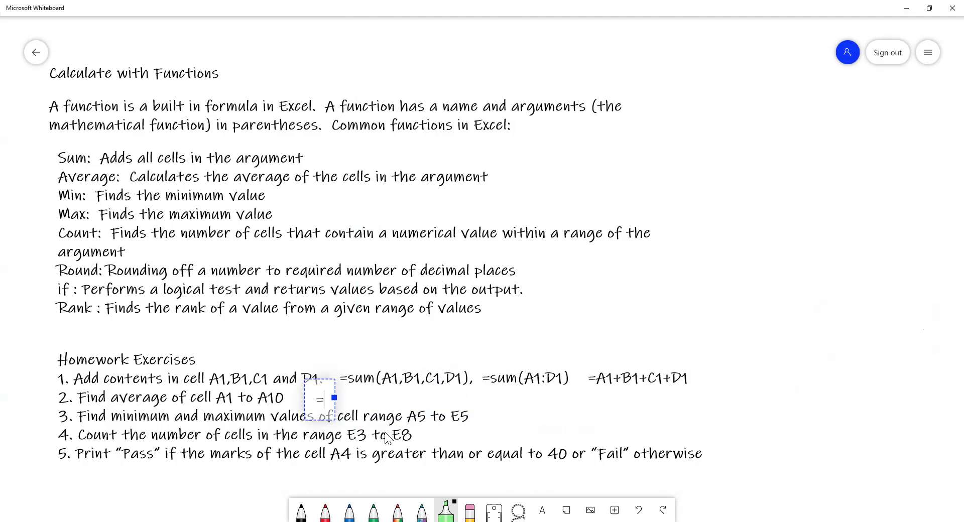
{"action": "type", "text": "av"}
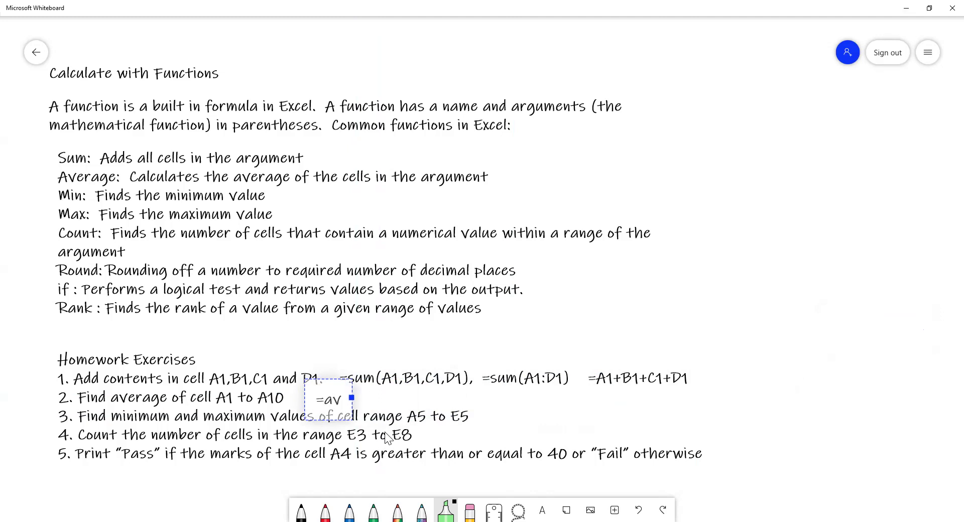
{"action": "type", "text": "erage"}
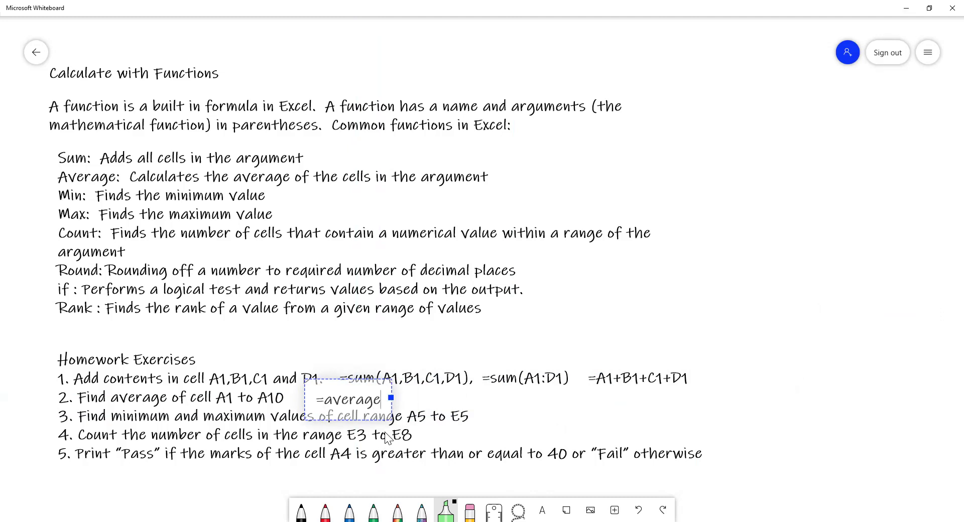
{"action": "type", "text": "("}
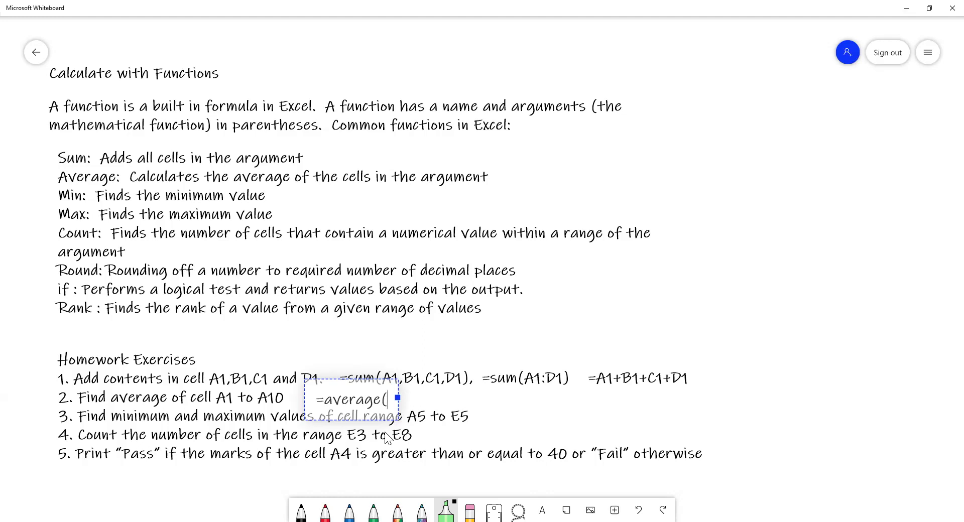
{"action": "type", "text": "A"}
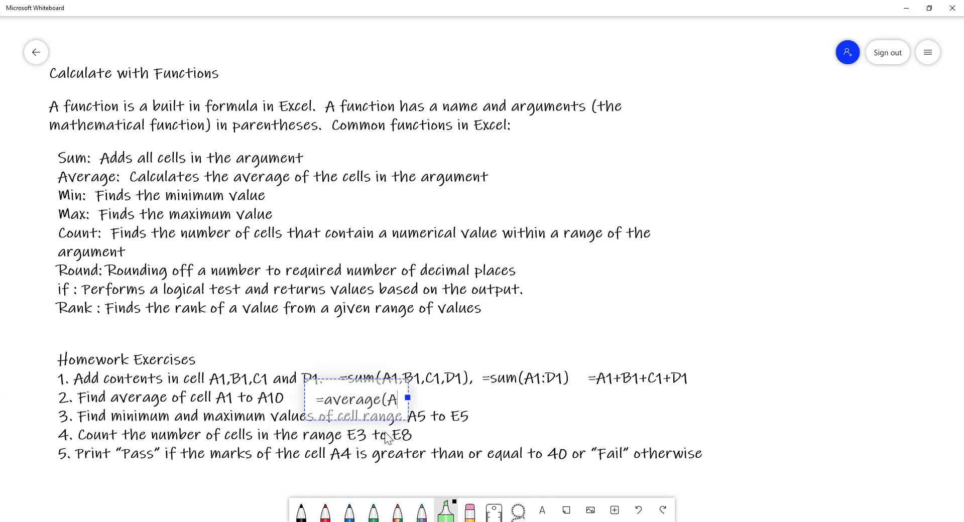
{"action": "type", "text": "1"}
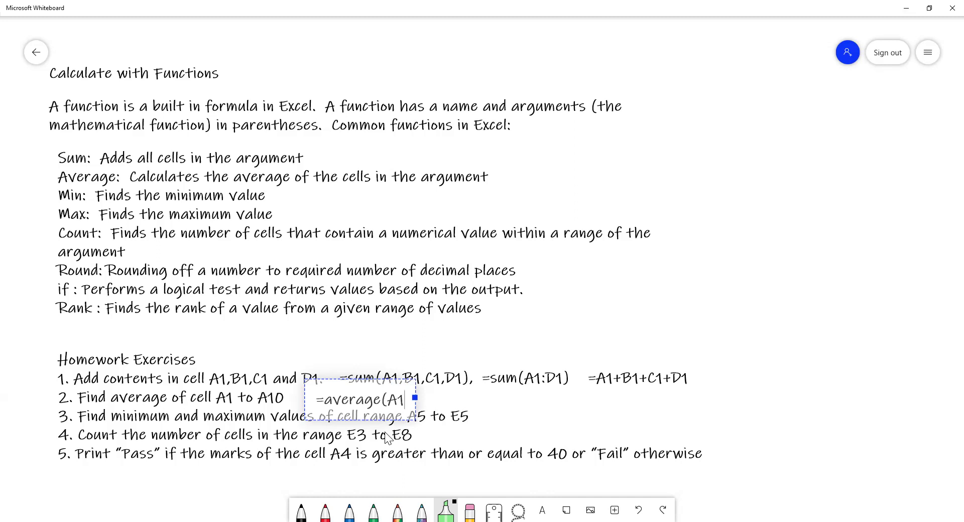
{"action": "type", "text": ":A"}
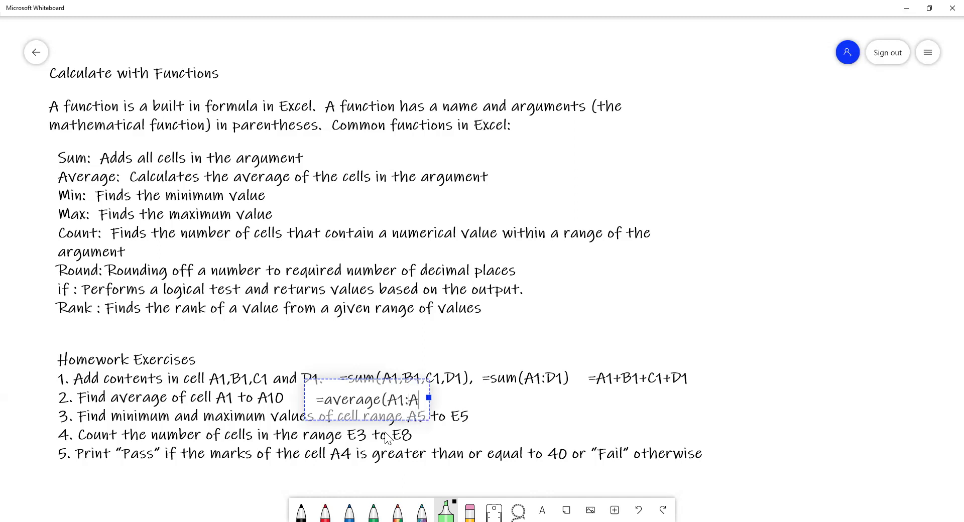
{"action": "type", "text": "10"}
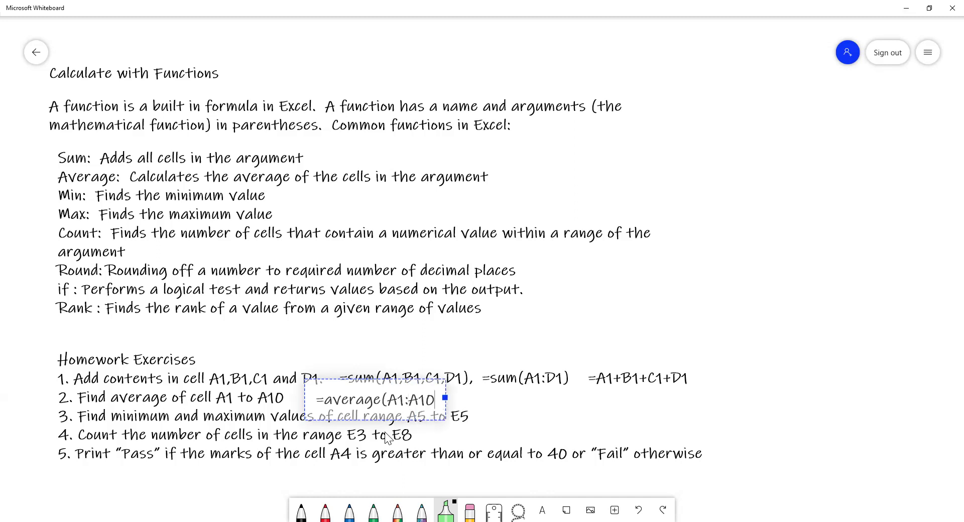
{"action": "type", "text": ")"}
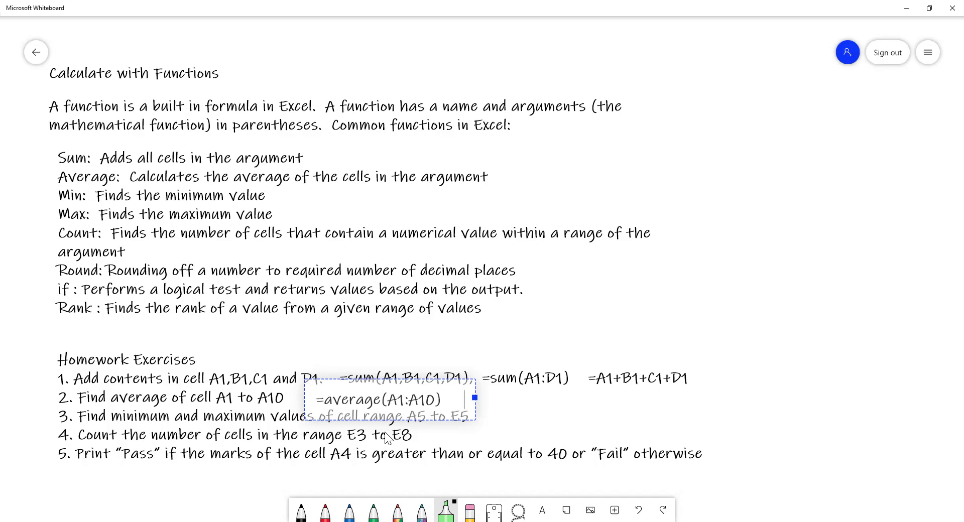
Append the longhand formula =(A1+A2+A3+A4+A5+A6+A7+A8+A9+A10)/10 after the average formula.
{"action": "type", "text": "="}
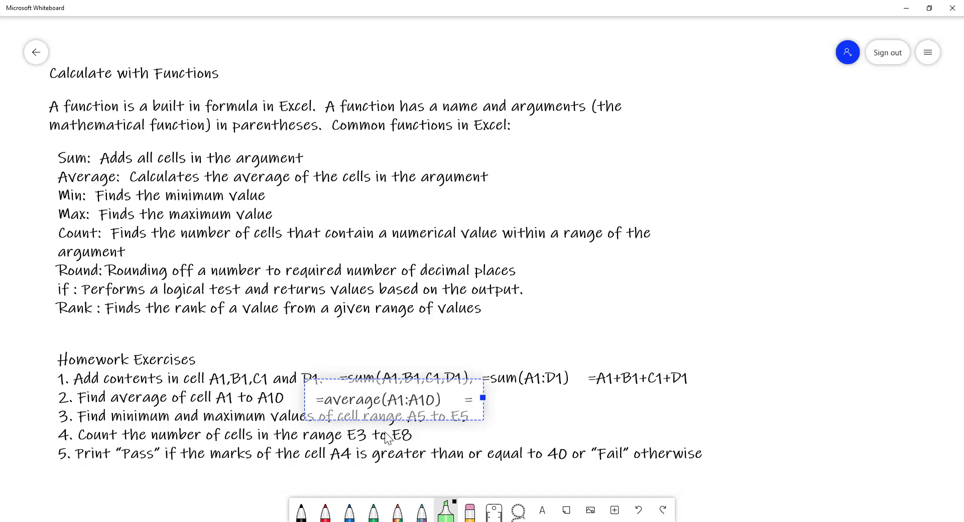
{"action": "type", "text": "("}
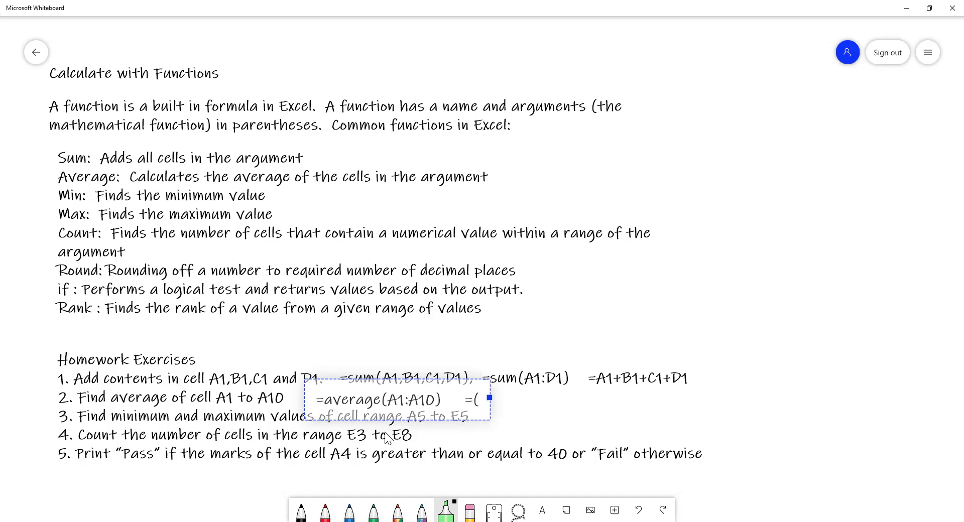
{"action": "type", "text": "A1"}
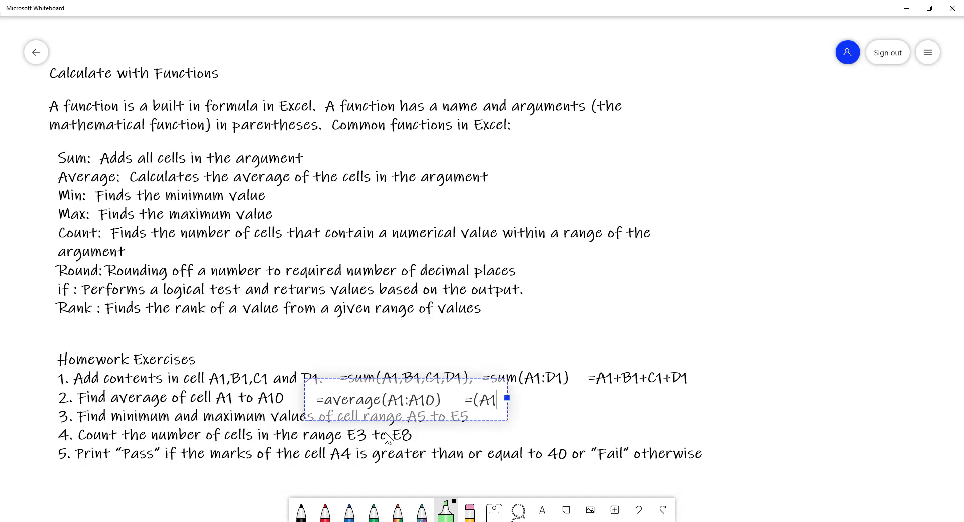
{"action": "type", "text": "+A2+A3+A4+"}
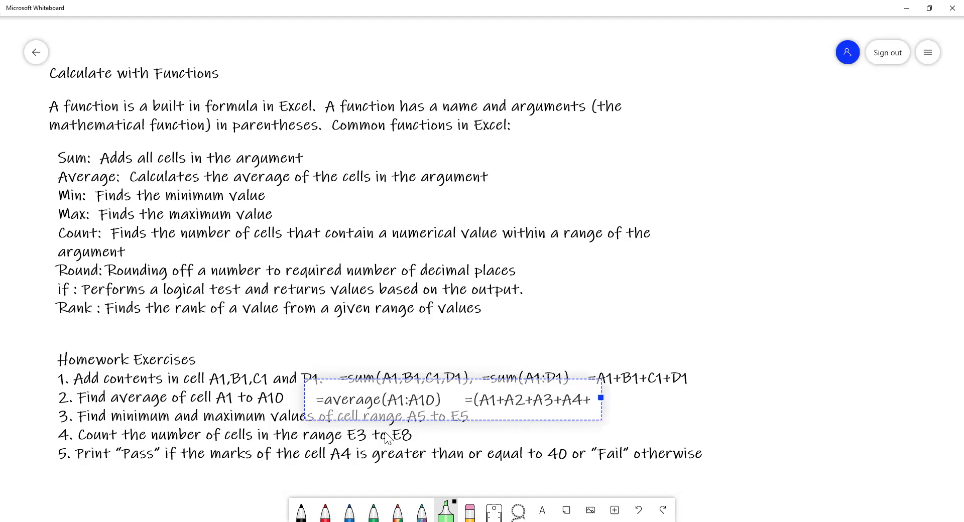
{"action": "type", "text": "A"}
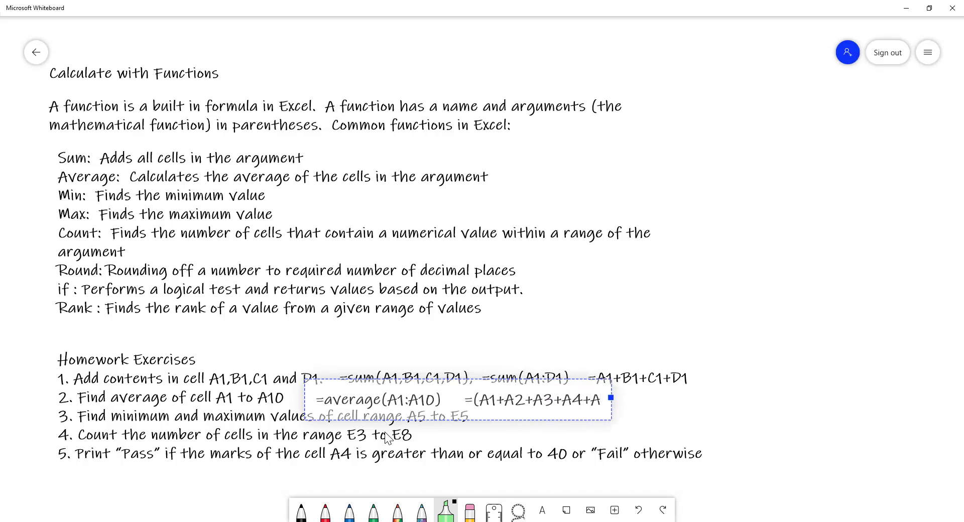
{"action": "type", "text": "5+"}
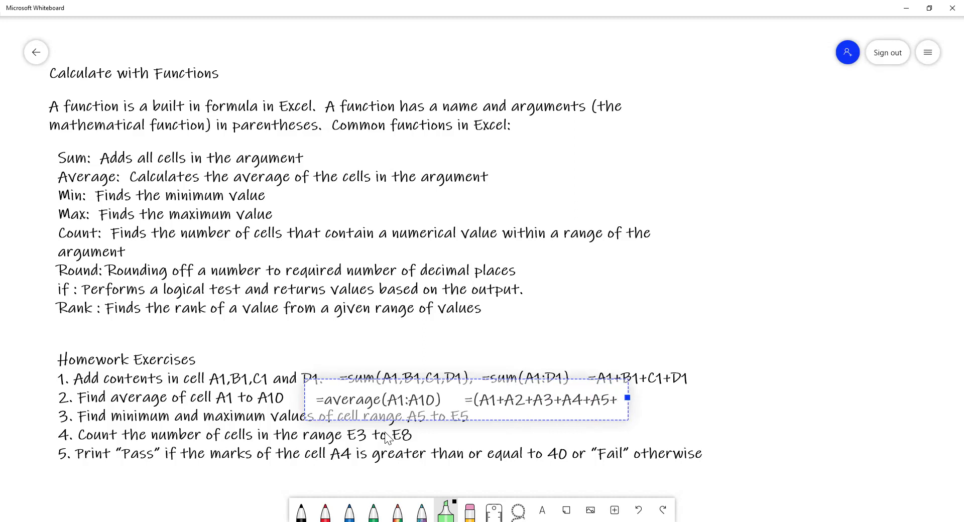
{"action": "type", "text": "A"}
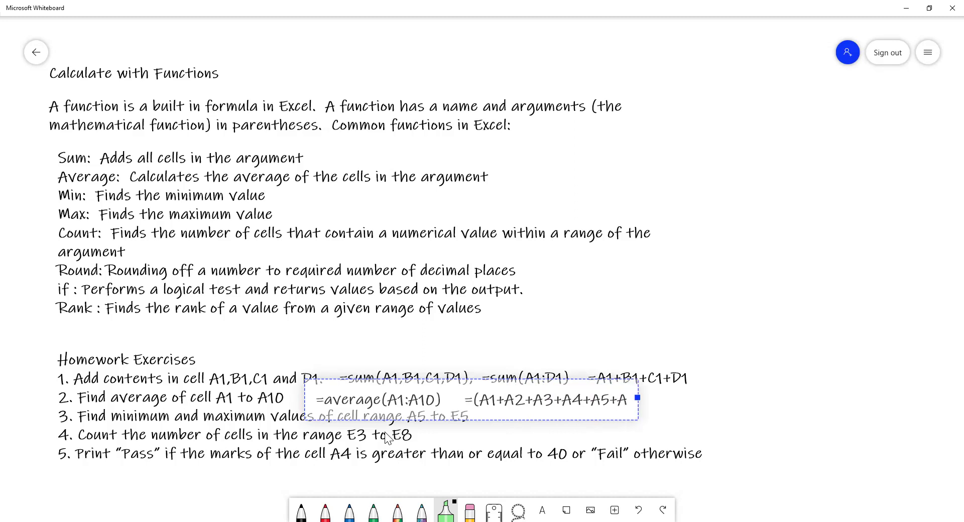
{"action": "type", "text": "6+"}
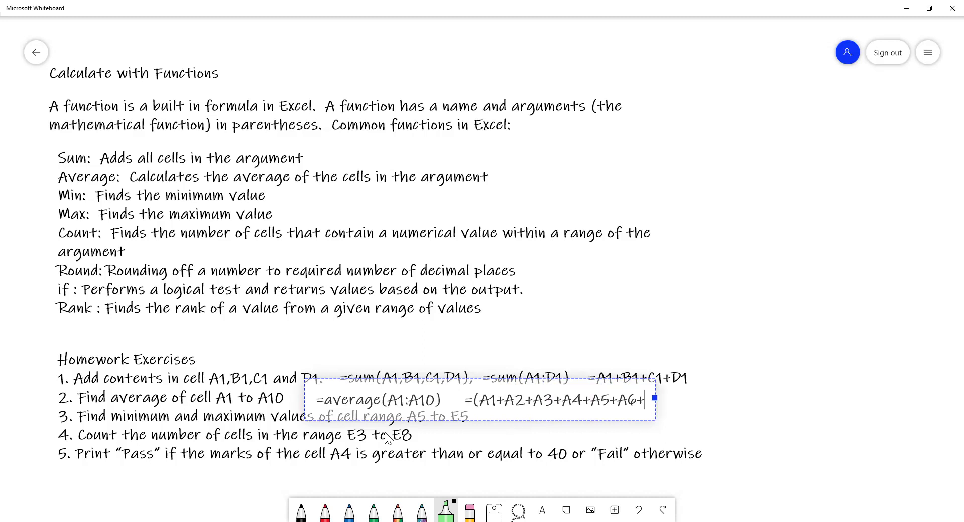
{"action": "type", "text": "A7+"}
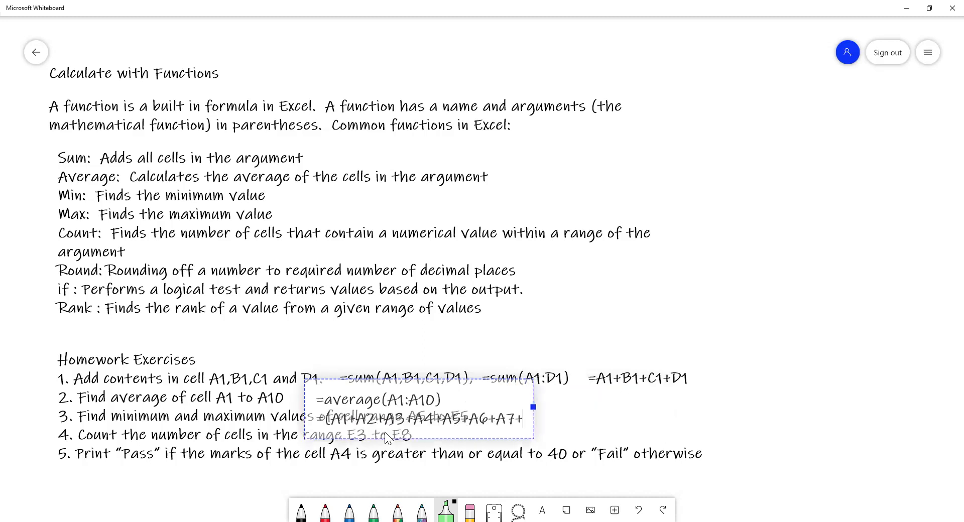
{"action": "type", "text": "A8"}
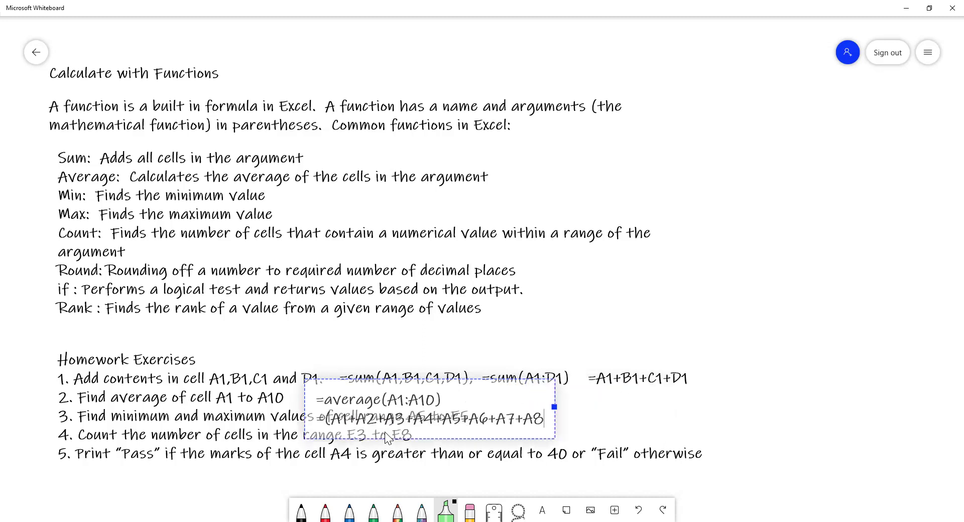
{"action": "type", "text": "+A9"}
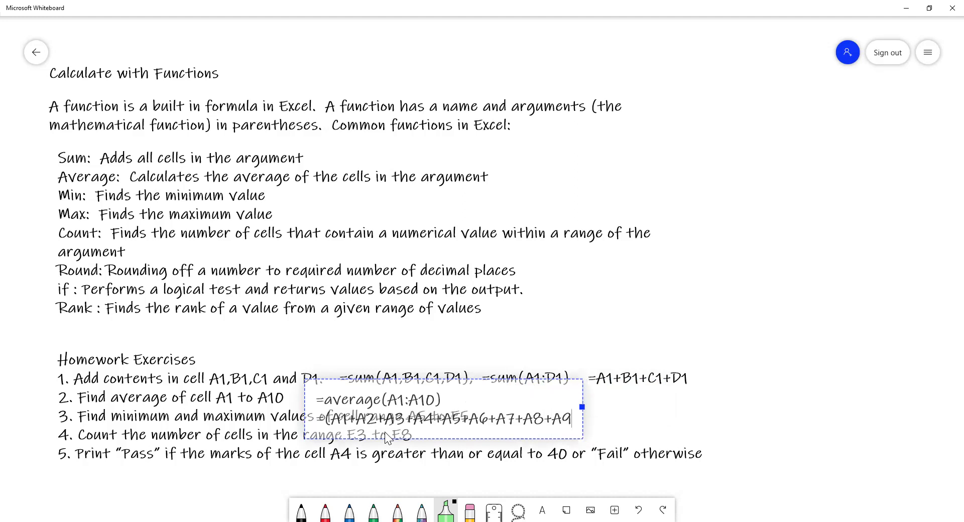
{"action": "type", "text": "+A"}
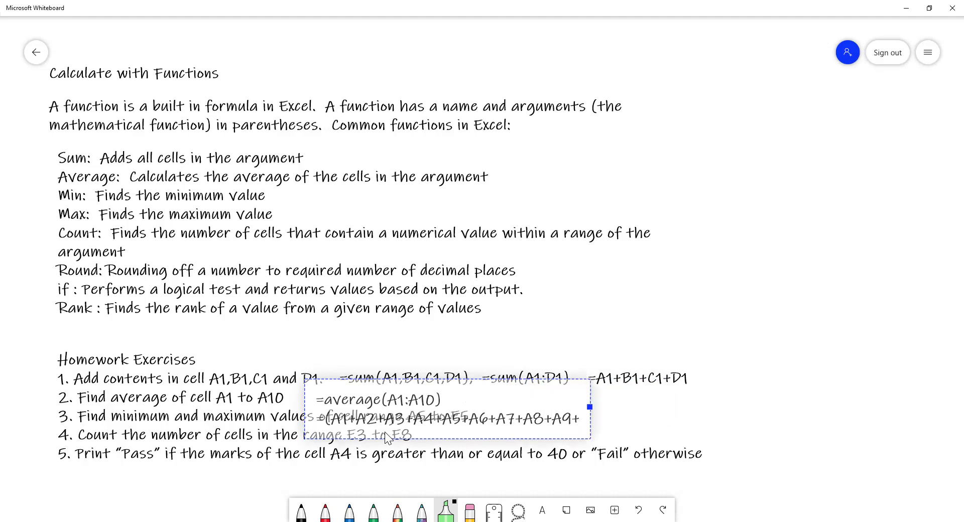
{"action": "type", "text": "10"}
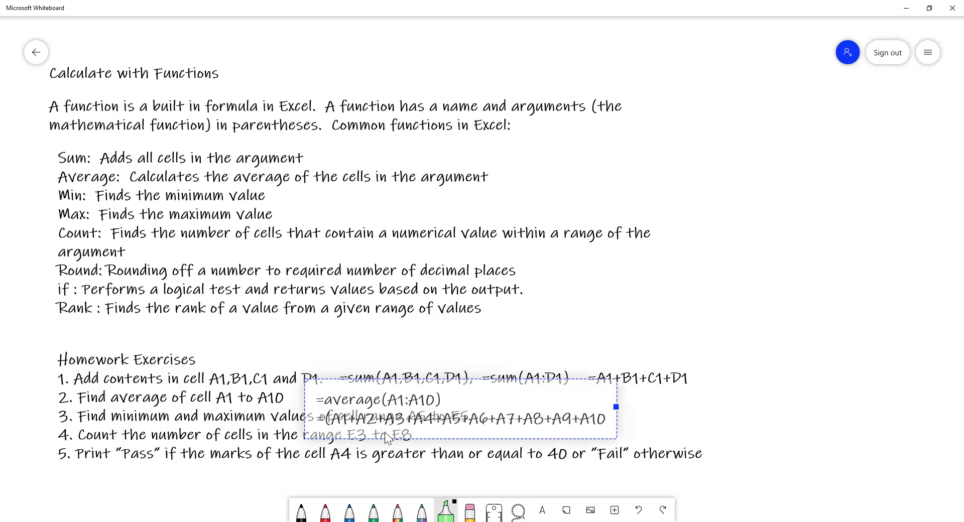
{"action": "type", "text": ")/"}
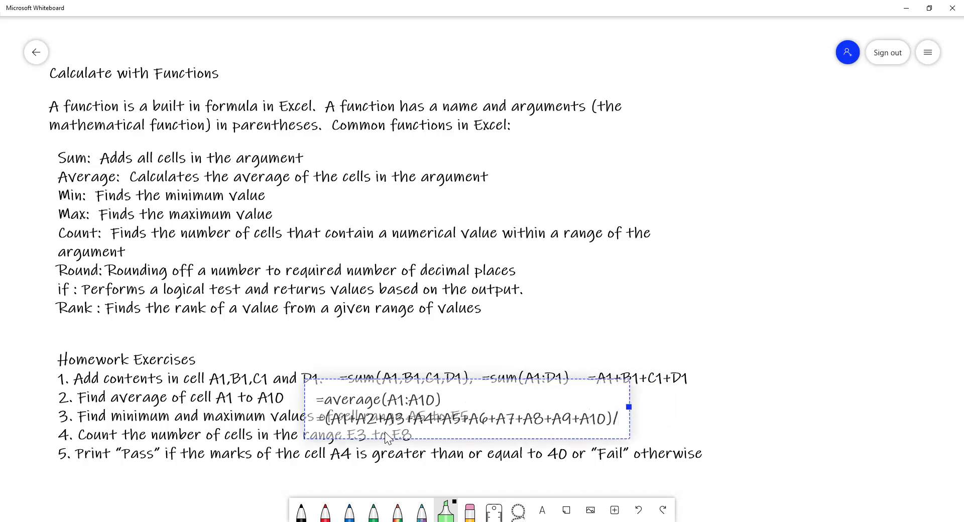
{"action": "type", "text": "10"}
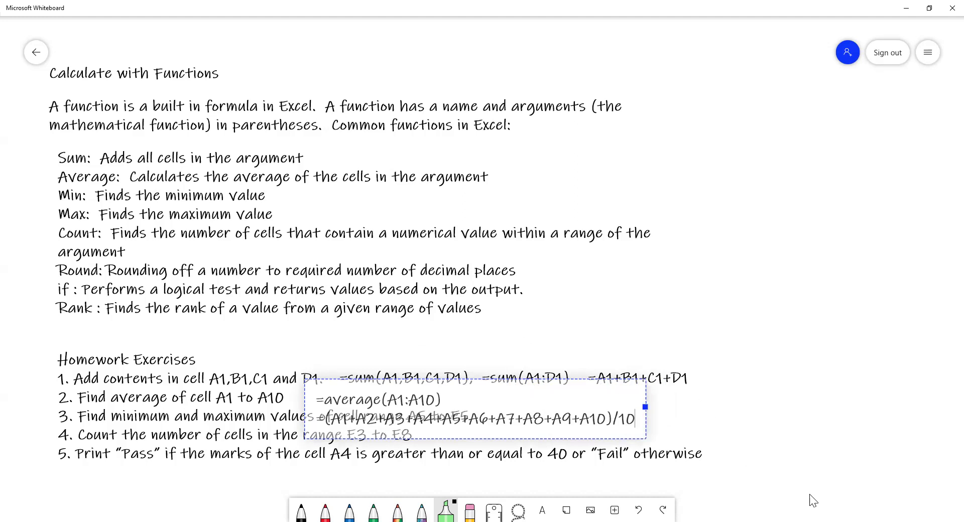
Widen the exercise 2 text box so both average formulas share one line.
{"action": "left_click_drag", "start_coordinate": [646, 407], "coordinate": [929, 408]}
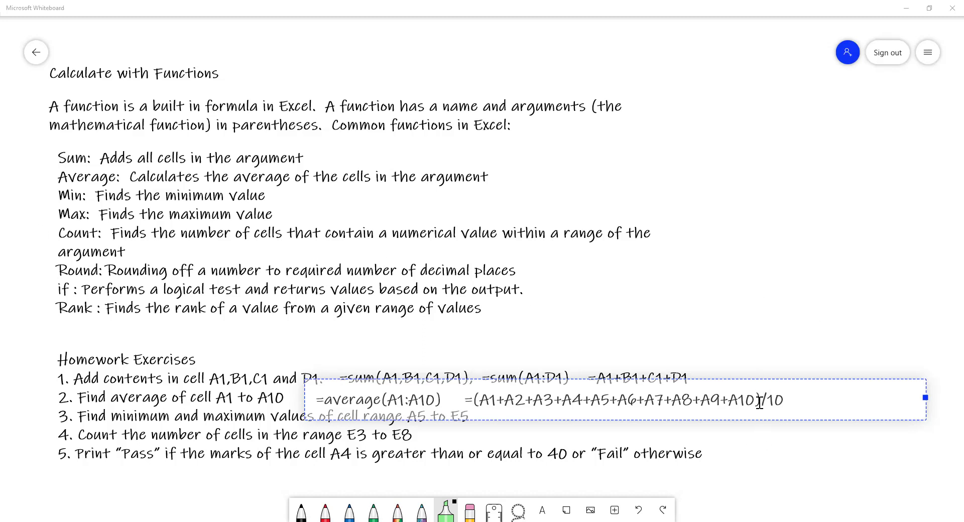
Add =sum(A1:A10)/10 after the average formulas and widen the box to keep one line.
{"action": "left_click_drag", "start_coordinate": [761, 400], "coordinate": [472, 400]}
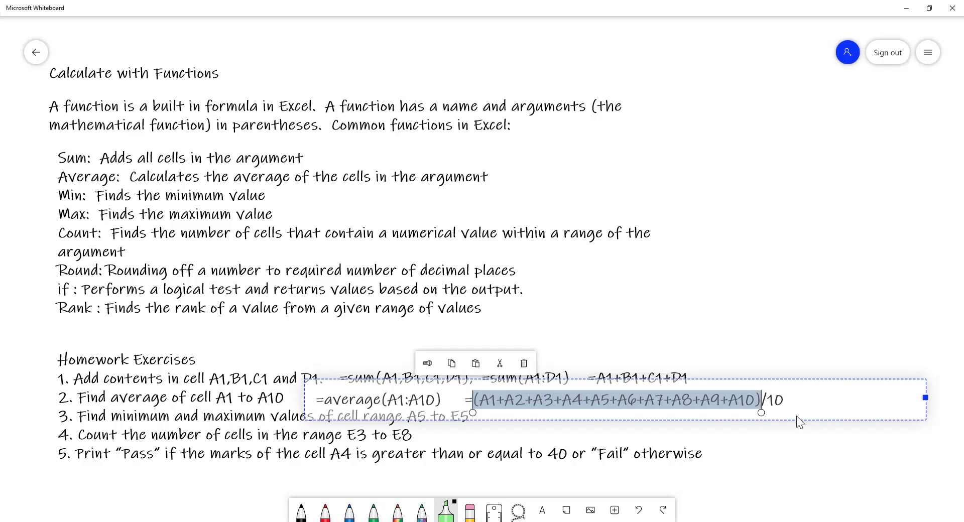
{"action": "left_click", "coordinate": [822, 405]}
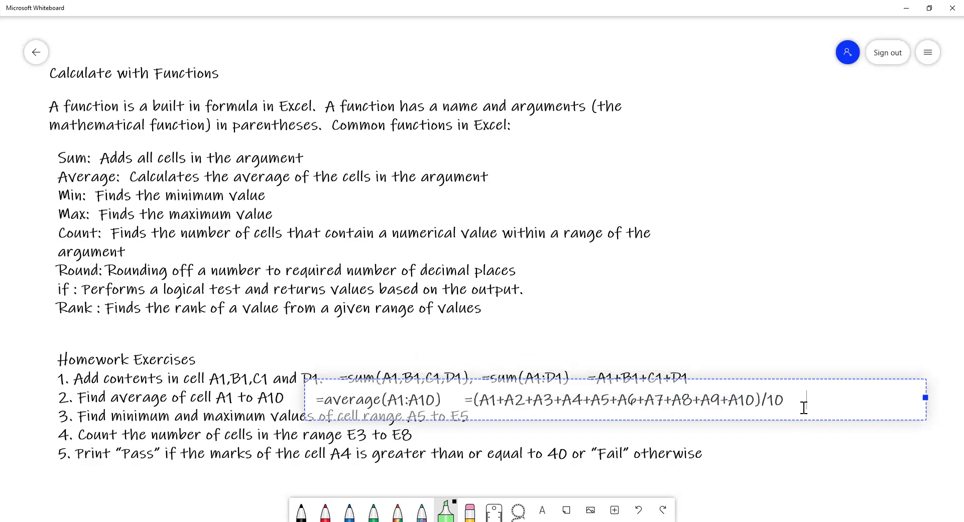
{"action": "type", "text": "=sum(A1:A10)"}
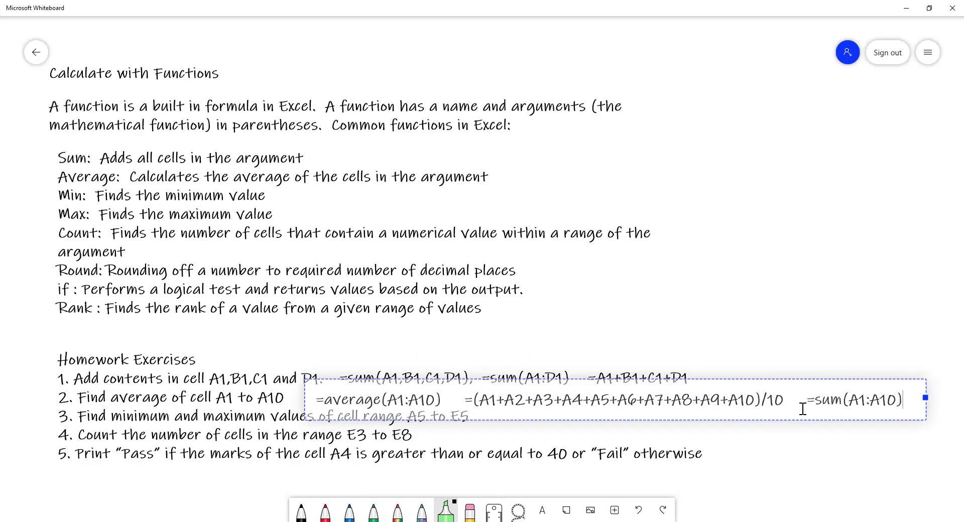
{"action": "type", "text": "/10"}
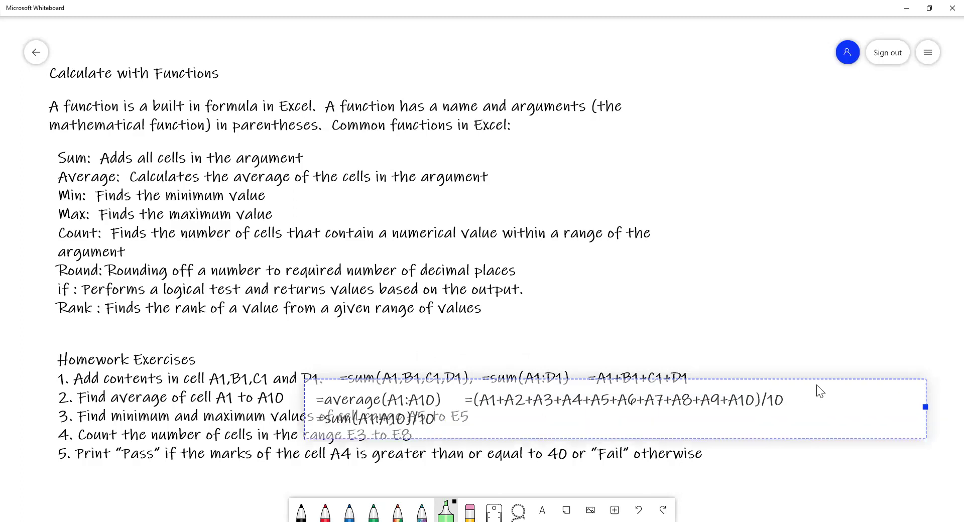
{"action": "left_click_drag", "start_coordinate": [926, 407], "coordinate": [949, 404]}
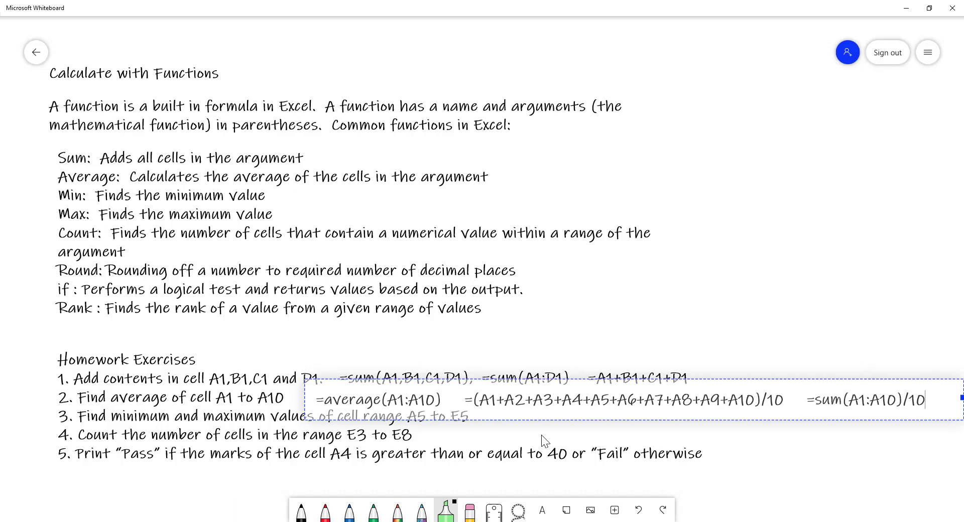
Exit text editing on the three exercise 2 formulas.
{"action": "left_click", "coordinate": [654, 445]}
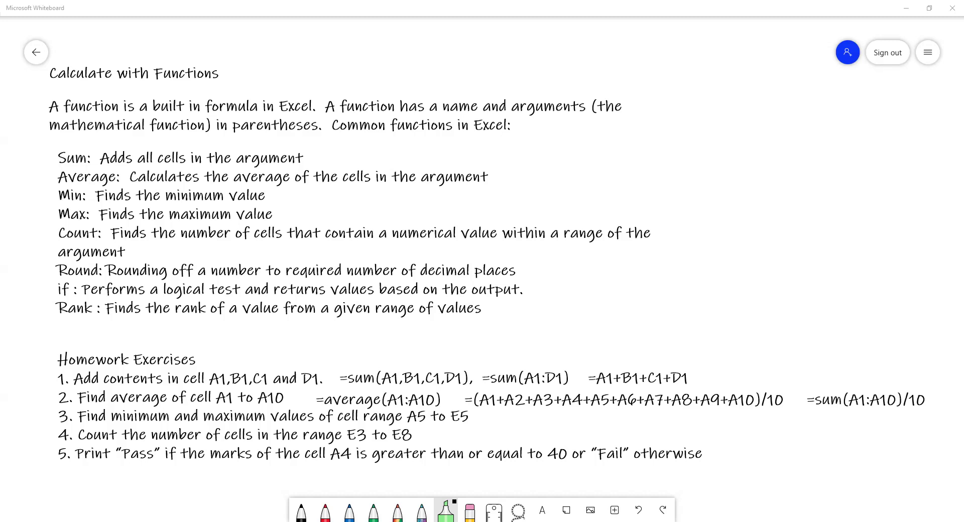
Insert a text box beside exercise 3, undoing an accidentally pasted link card.
{"action": "left_click", "coordinate": [492, 424]}
{"action": "left_click", "coordinate": [878, 451]}
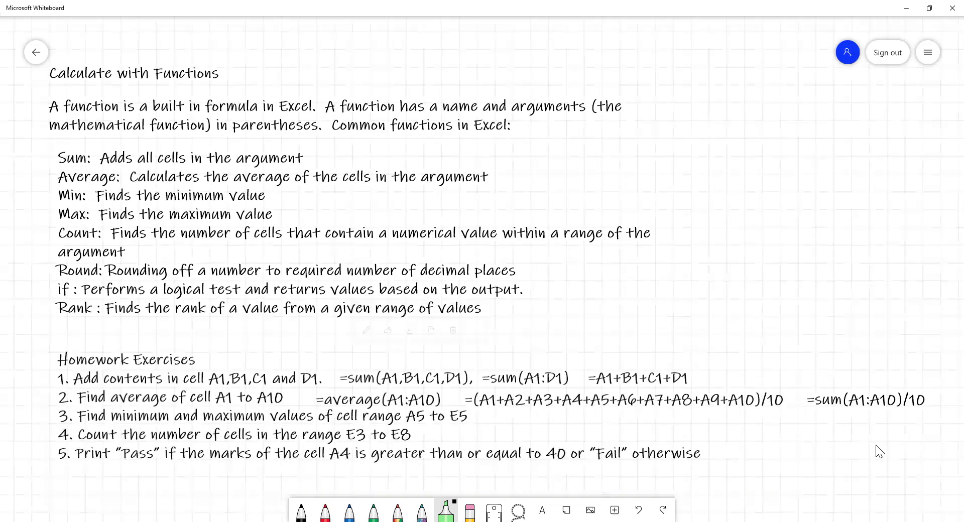
{"action": "right_click", "coordinate": [875, 452]}
{"action": "left_click", "coordinate": [810, 421]}
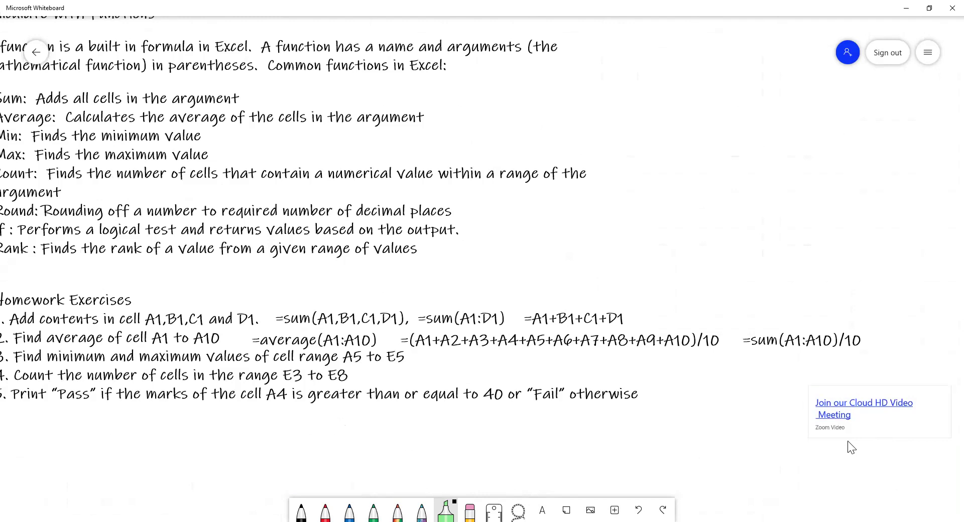
{"action": "key", "text": "ctrl+z"}
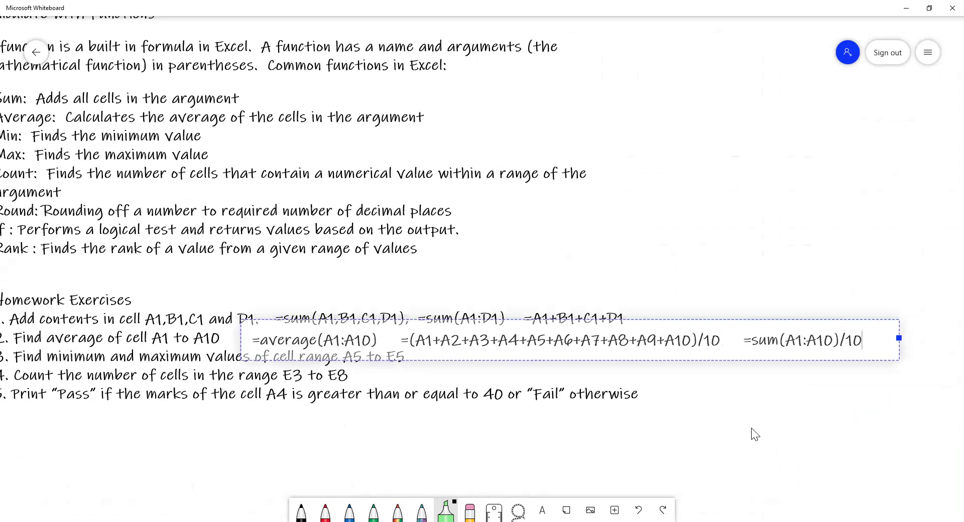
{"action": "right_click", "coordinate": [743, 402]}
{"action": "left_click", "coordinate": [754, 374]}
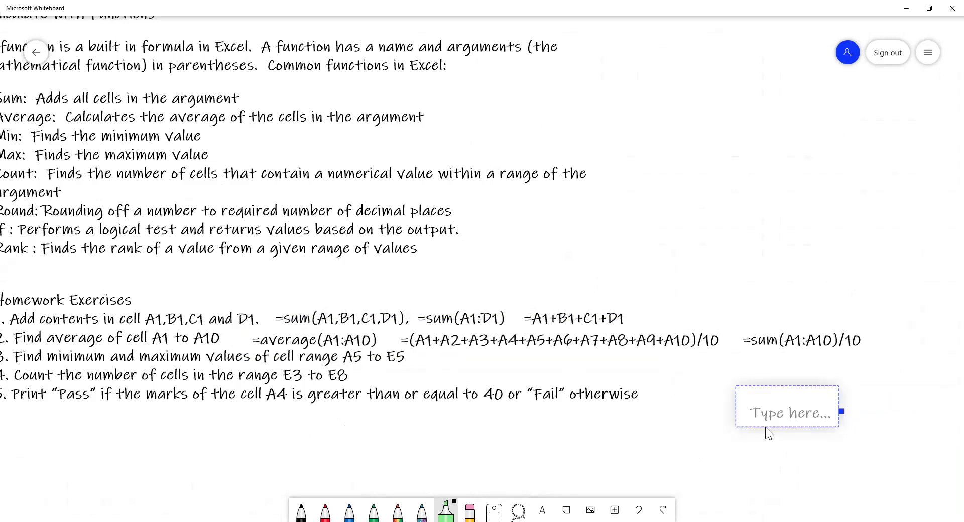
{"action": "left_click_drag", "start_coordinate": [744, 405], "coordinate": [455, 355]}
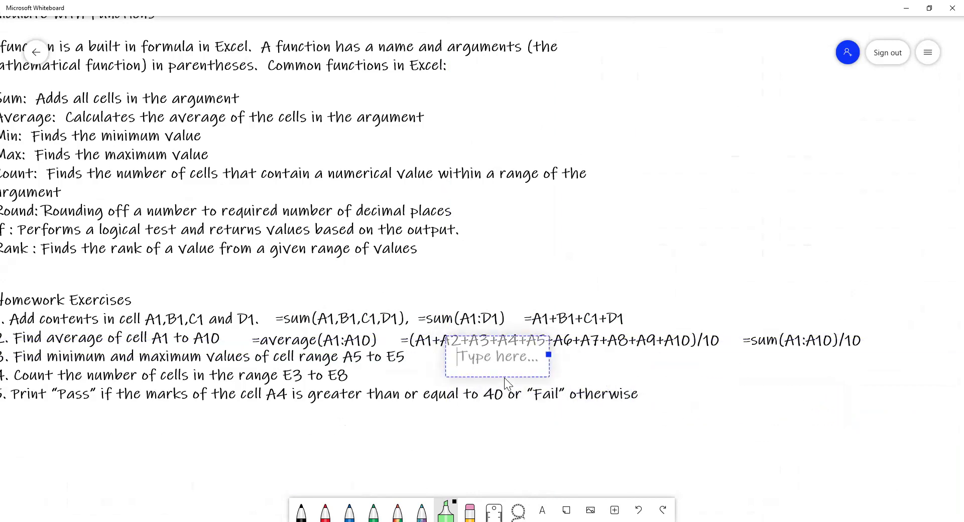
Write =min(A5:E5) and =max(A5:E5) in the exercise 3 text box.
{"action": "type", "text": "="}
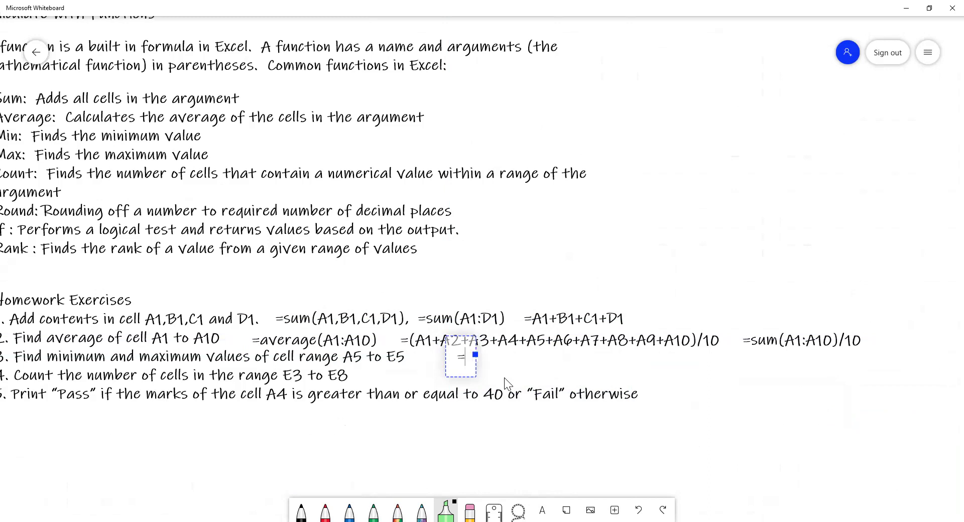
{"action": "type", "text": "mai"}
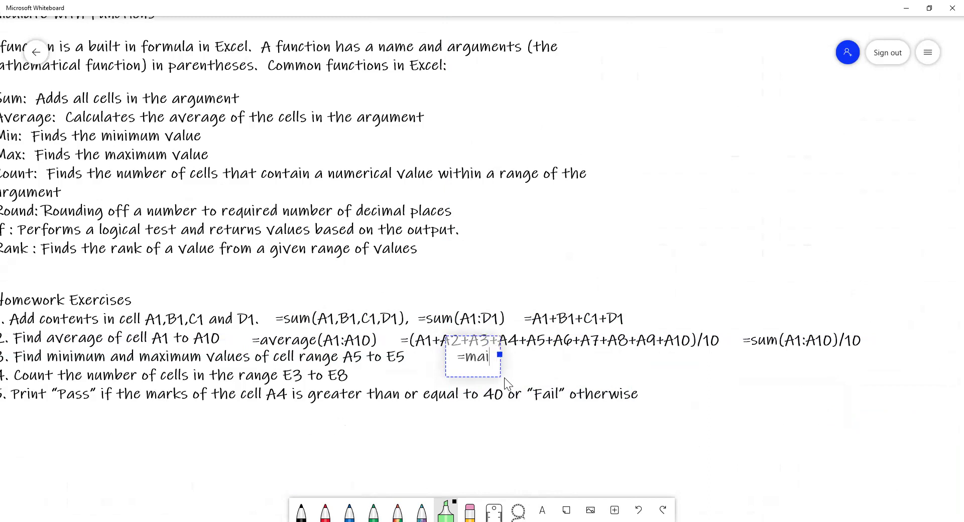
{"action": "key", "text": "BackSpace"}
{"action": "key", "text": "BackSpace"}
{"action": "type", "text": "in(A"}
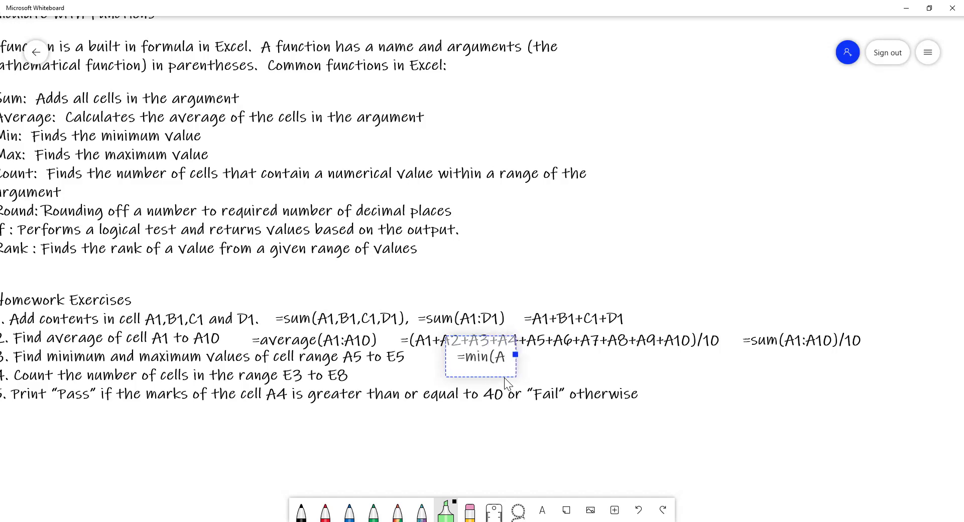
{"action": "type", "text": "5:"}
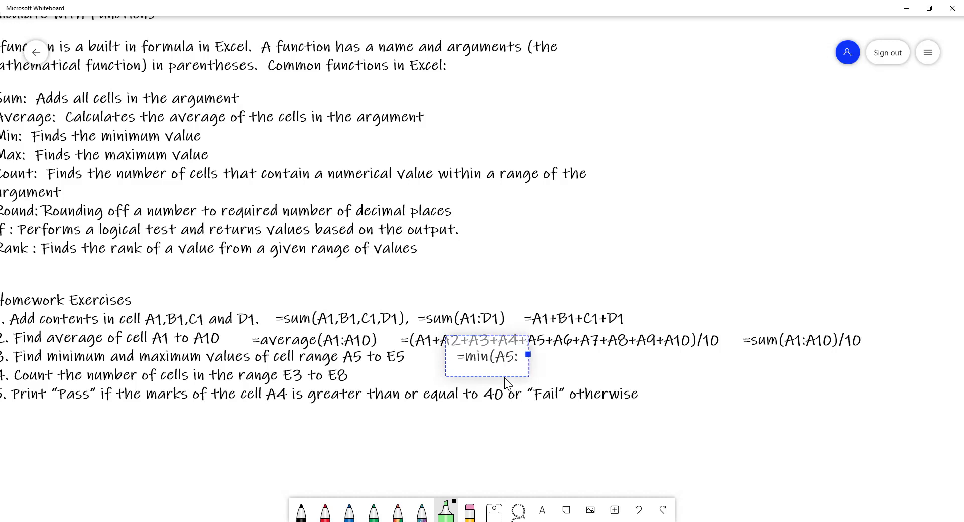
{"action": "type", "text": "E"}
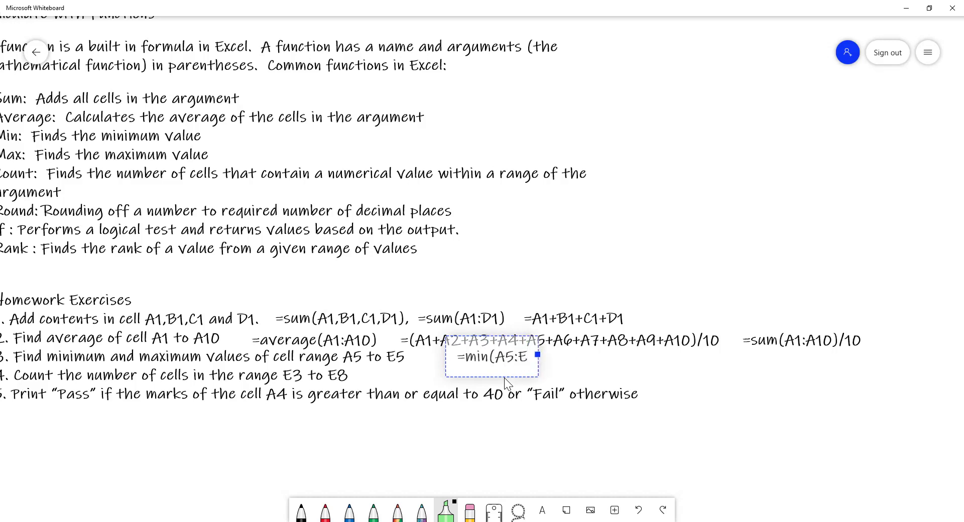
{"action": "type", "text": "5)"}
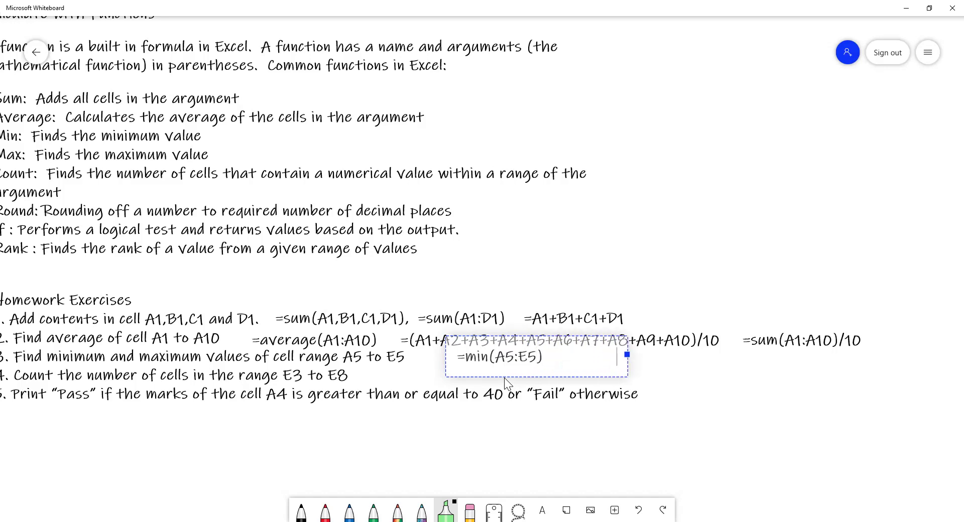
{"action": "type", "text": "          =max("}
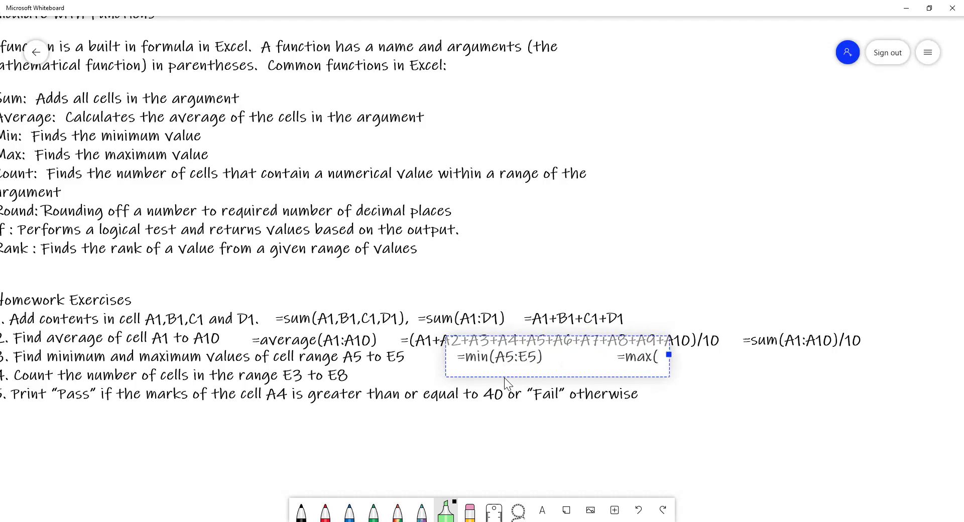
{"action": "type", "text": "A5"}
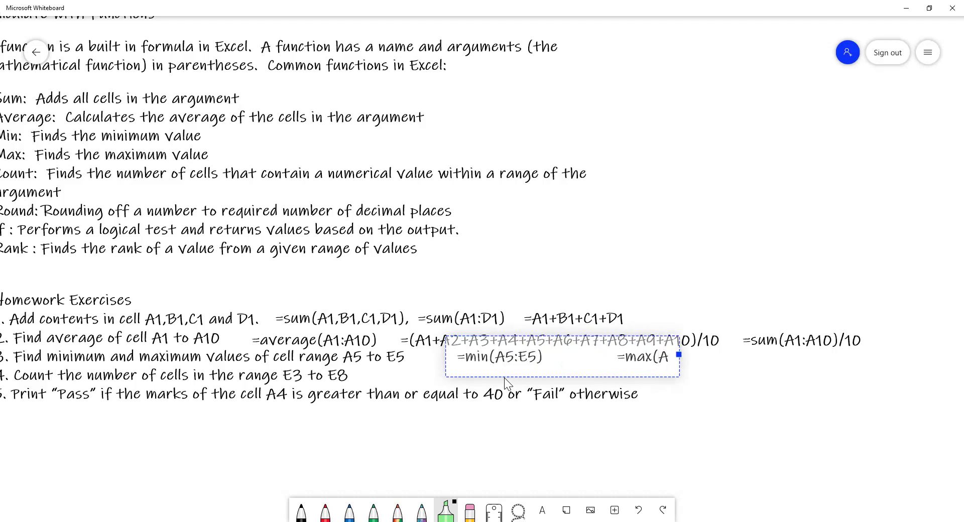
{"action": "type", "text": ":E"}
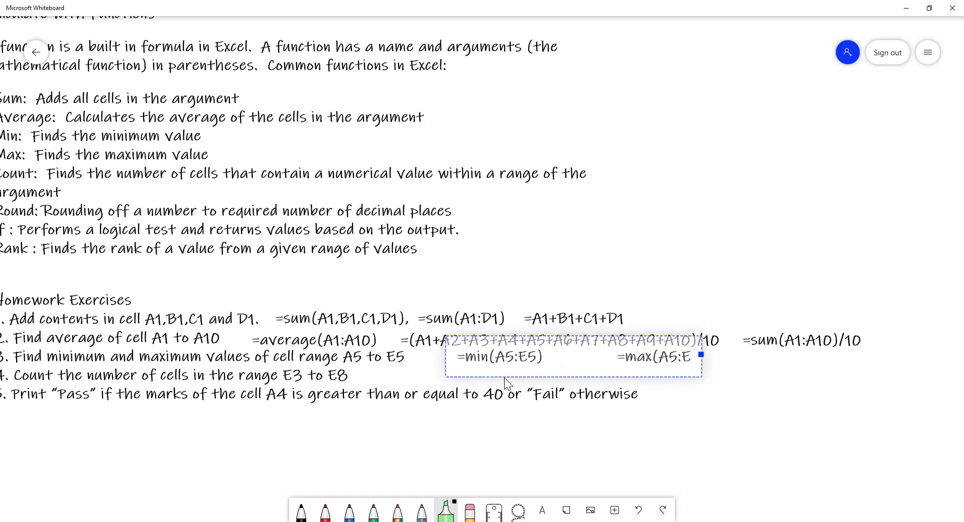
{"action": "type", "text": "5)"}
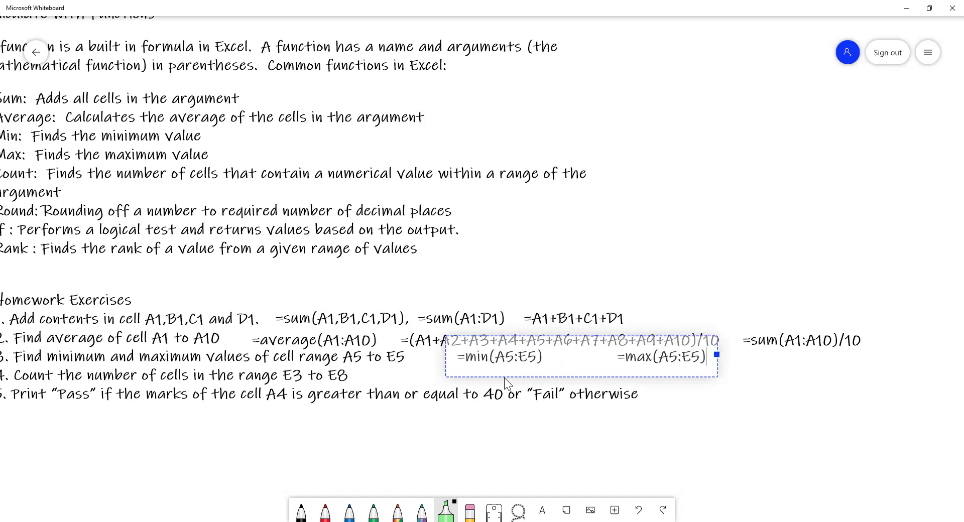
{"action": "left_click", "coordinate": [296, 478]}
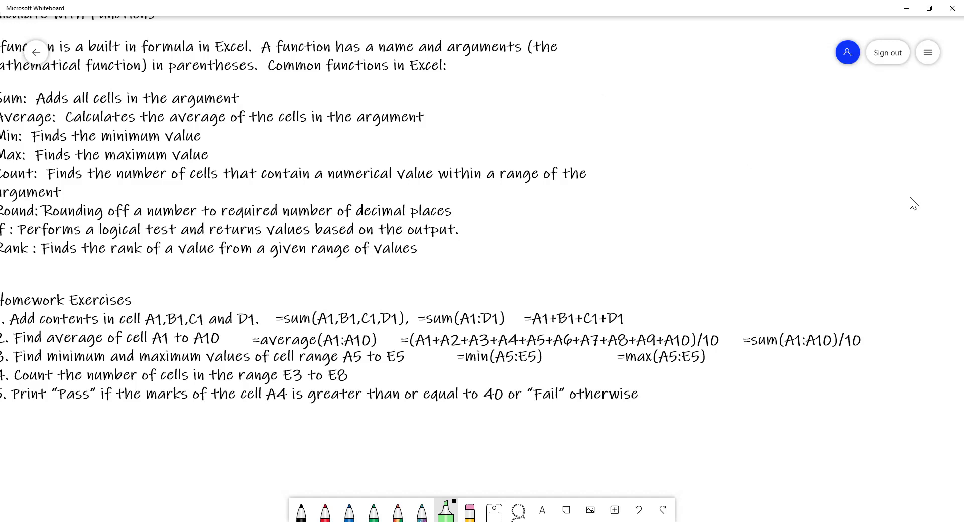
Add a whiteboard text box beside homework exercise 4 reading =count(E3:E8).
{"action": "right_click", "coordinate": [718, 159]}
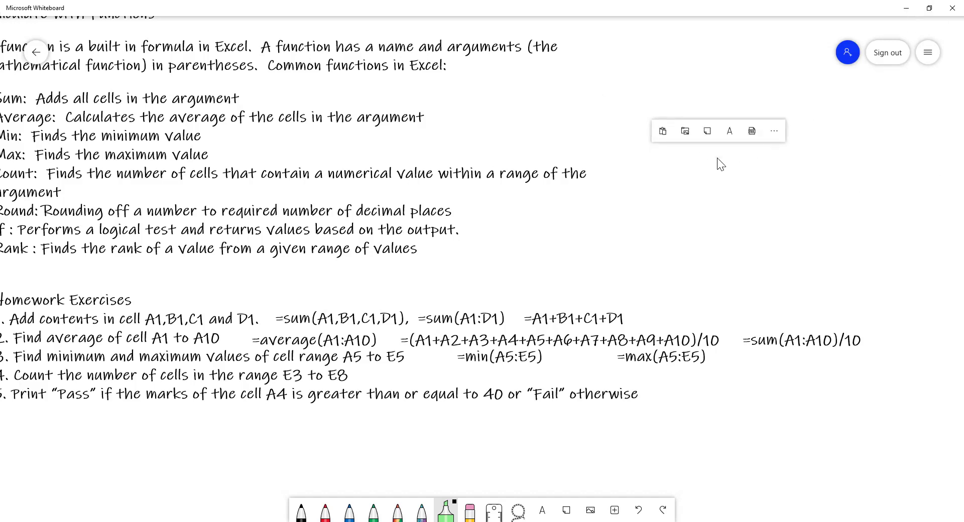
{"action": "left_click", "coordinate": [730, 132]}
{"action": "left_click_drag", "start_coordinate": [743, 168], "coordinate": [427, 364]}
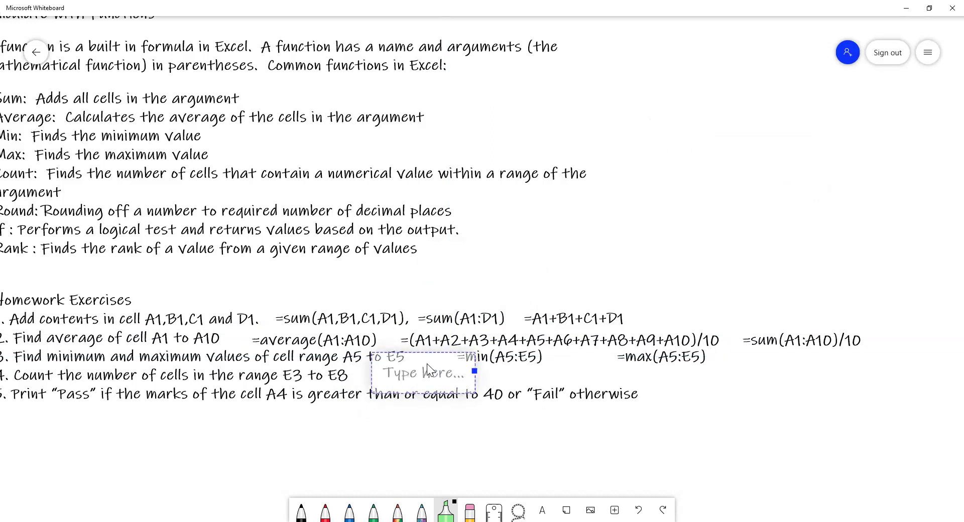
{"action": "type", "text": "=count"}
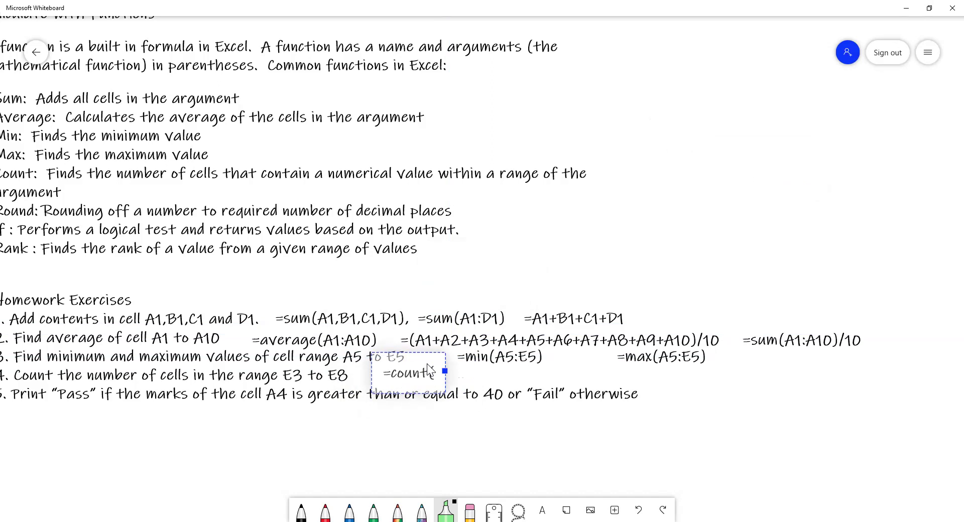
{"action": "type", "text": "(E"}
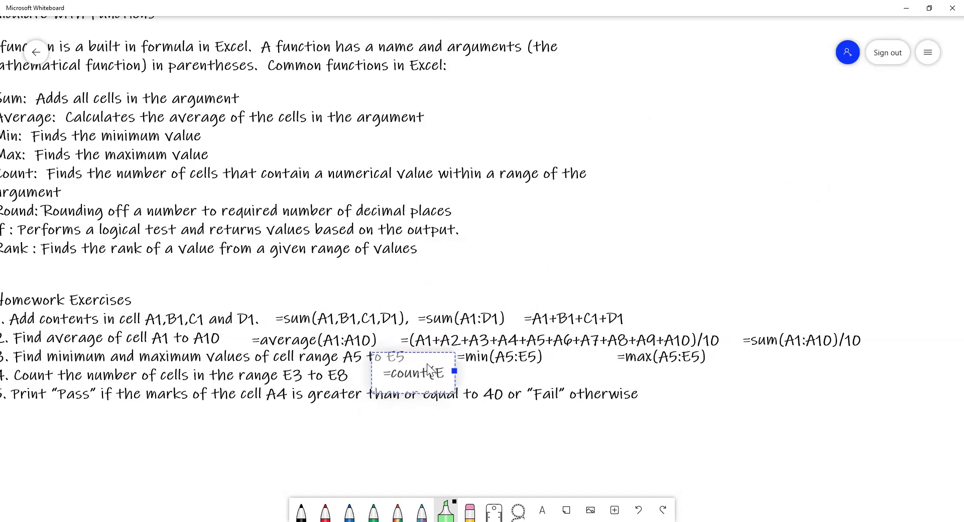
{"action": "type", "text": "3:E8)"}
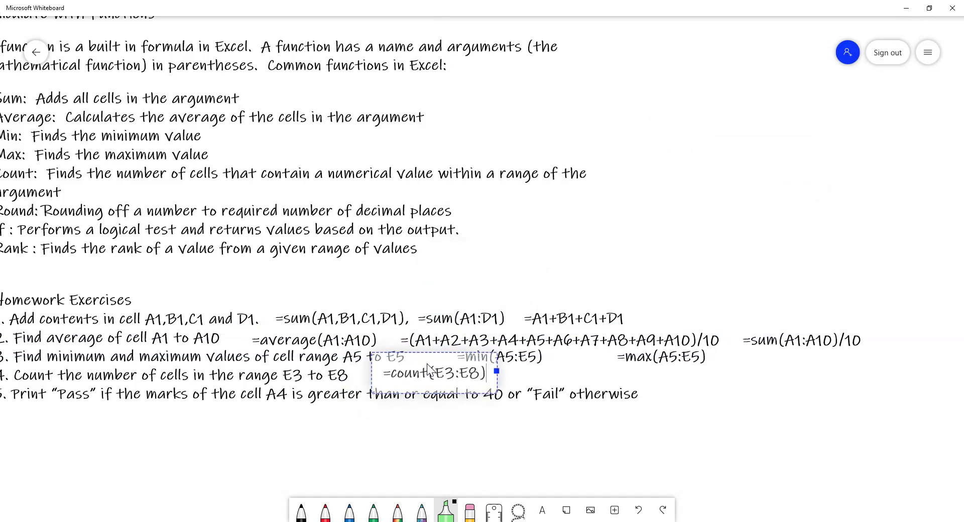
{"action": "left_click", "coordinate": [291, 442]}
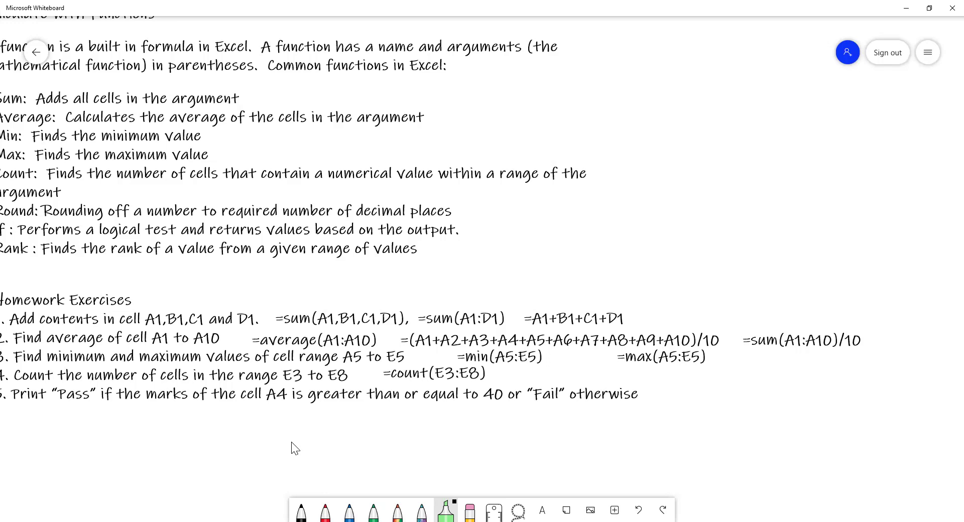
Add a text box under exercise 5 reading =if(condition,answer if condition is true, answer if condition is false).
{"action": "left_click", "coordinate": [149, 422]}
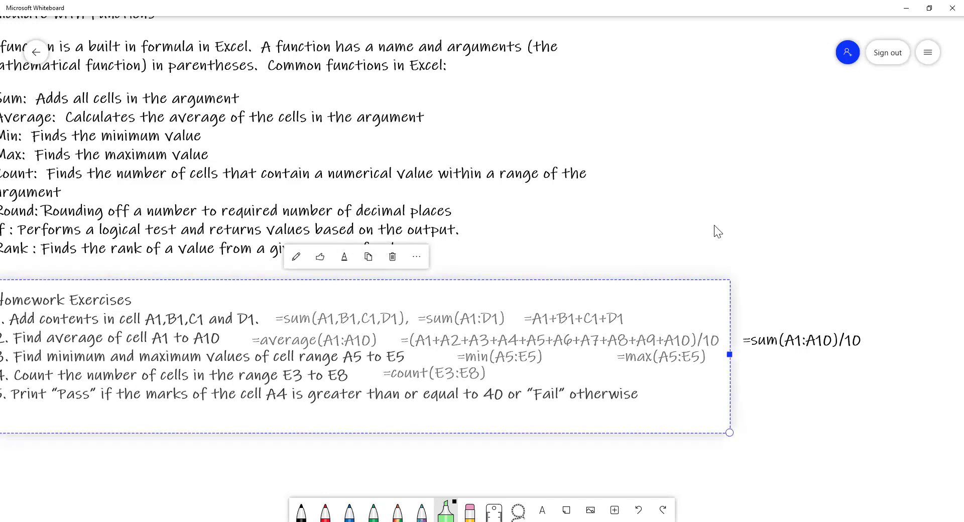
{"action": "left_click", "coordinate": [698, 215]}
{"action": "right_click", "coordinate": [698, 215]}
{"action": "left_click", "coordinate": [701, 179]}
{"action": "left_click_drag", "start_coordinate": [721, 203], "coordinate": [113, 421]}
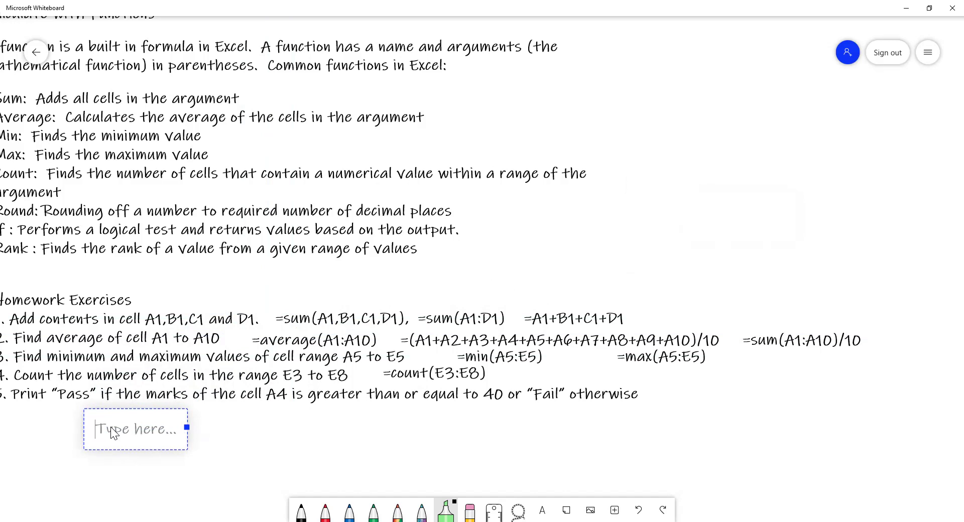
{"action": "type", "text": "="}
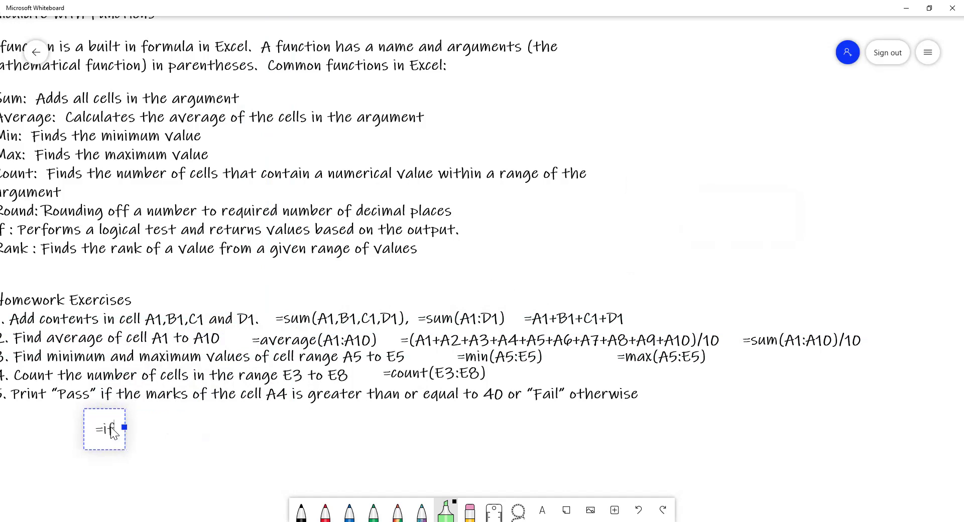
{"action": "type", "text": "if(con"}
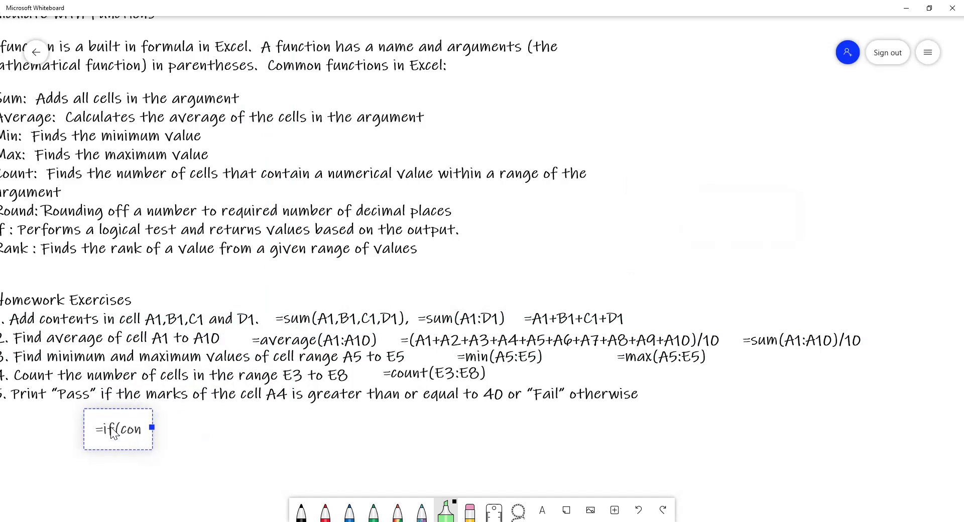
{"action": "type", "text": "ditio"}
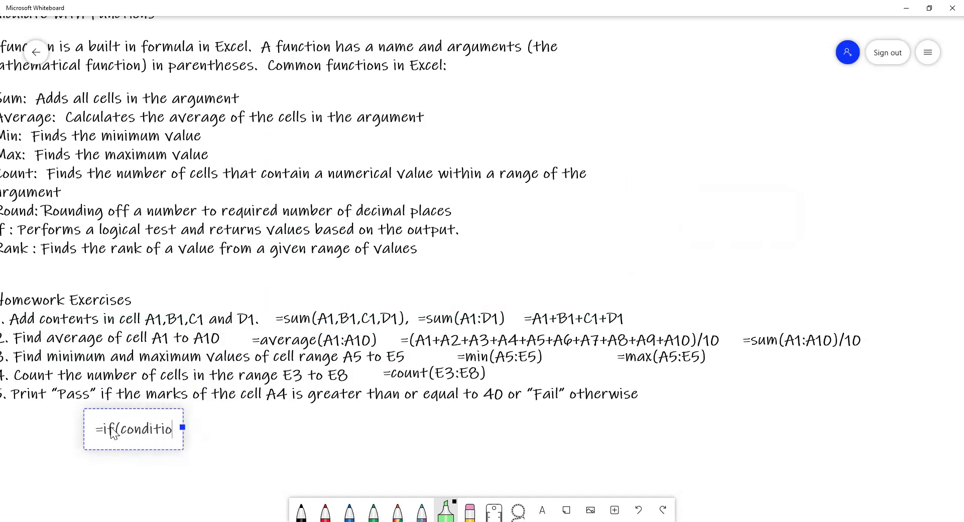
{"action": "type", "text": "n,"}
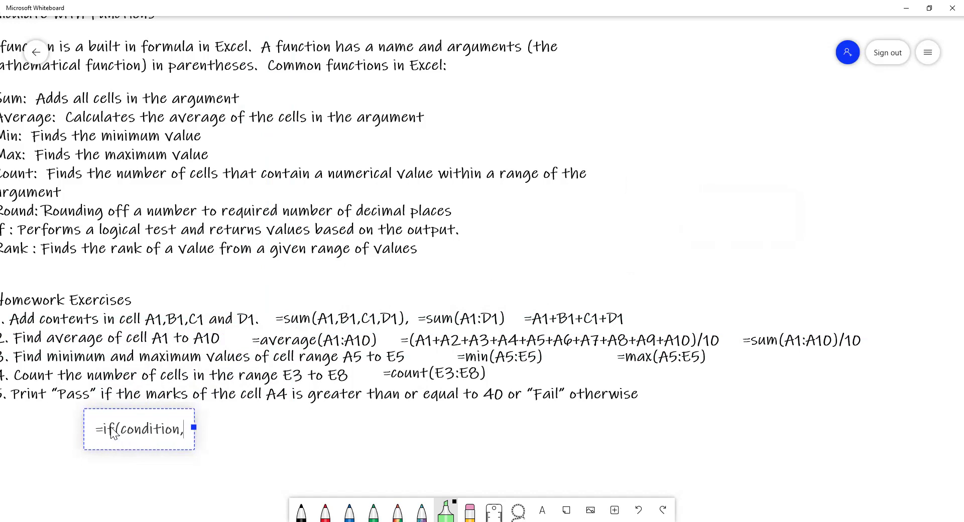
{"action": "type", "text": "ans"}
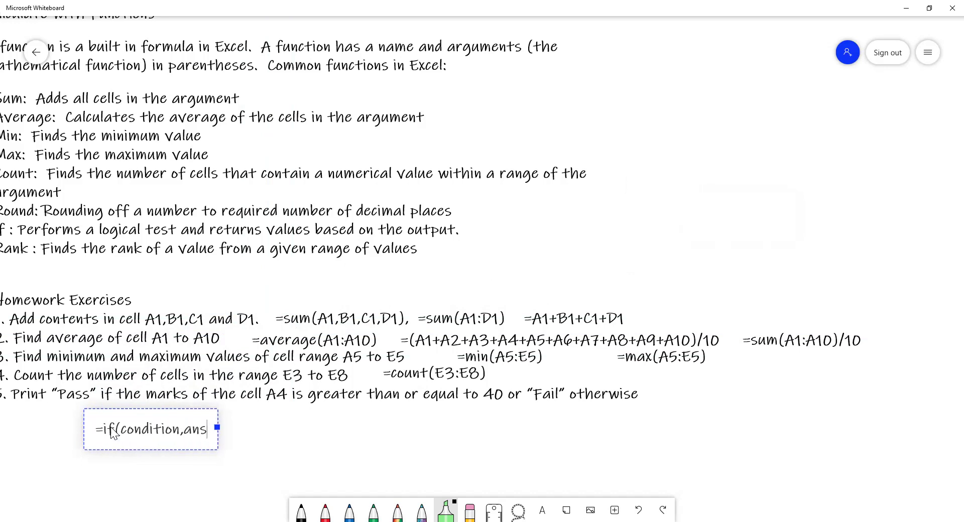
{"action": "type", "text": "wer if"}
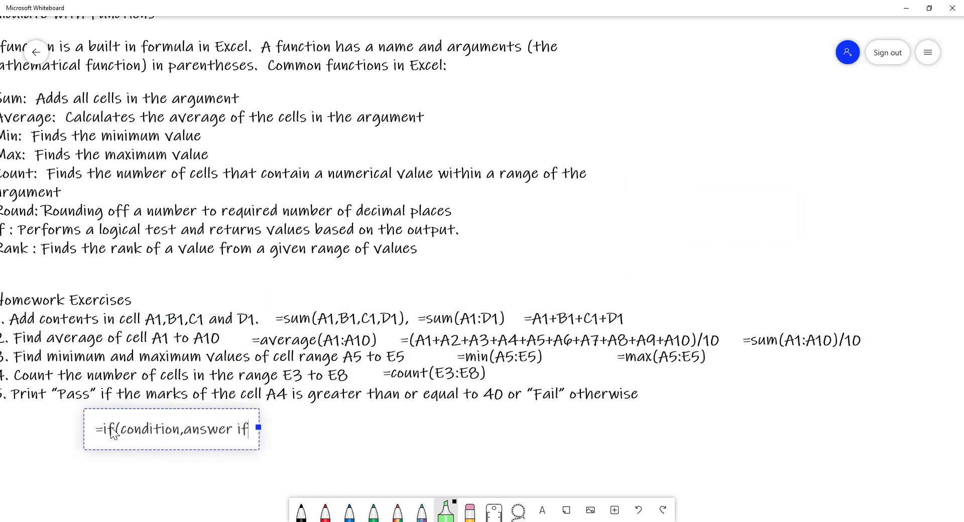
{"action": "type", "text": " condition"}
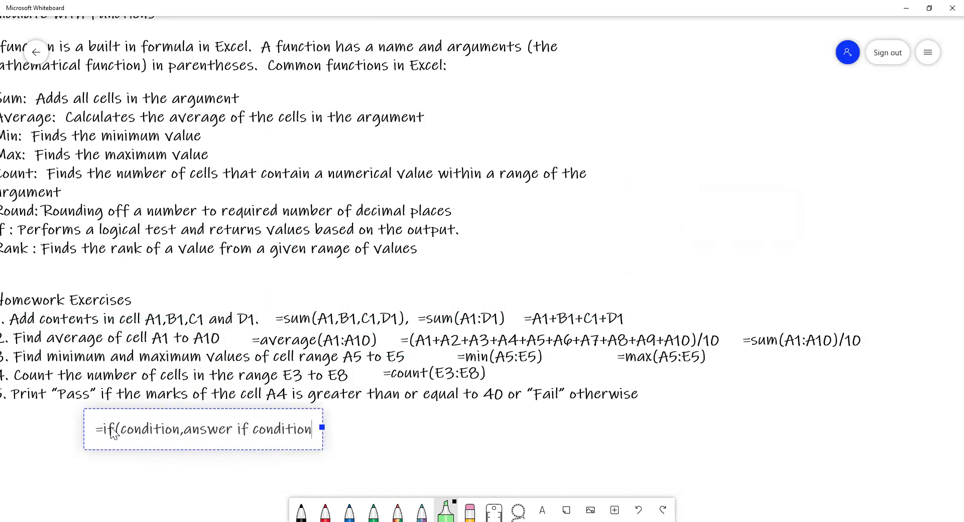
{"action": "type", "text": " is true,"}
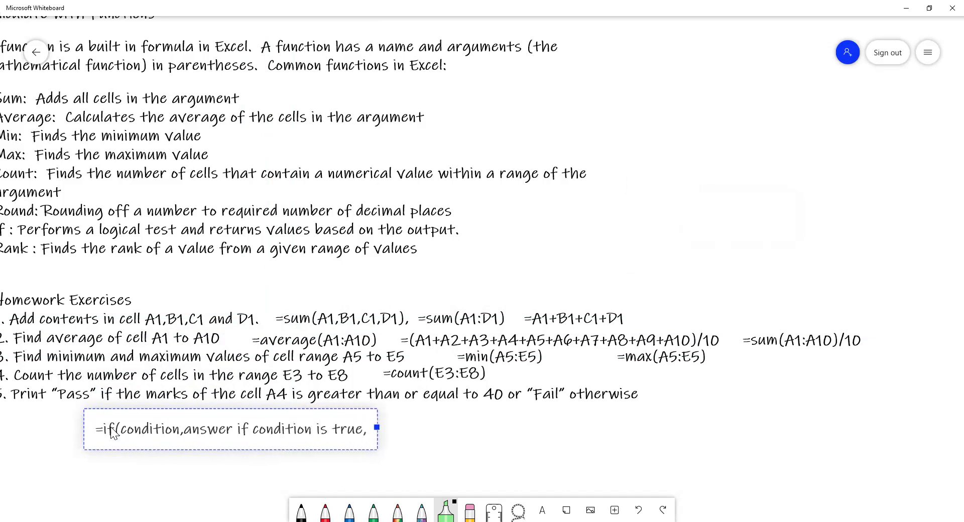
{"action": "type", "text": " answer"}
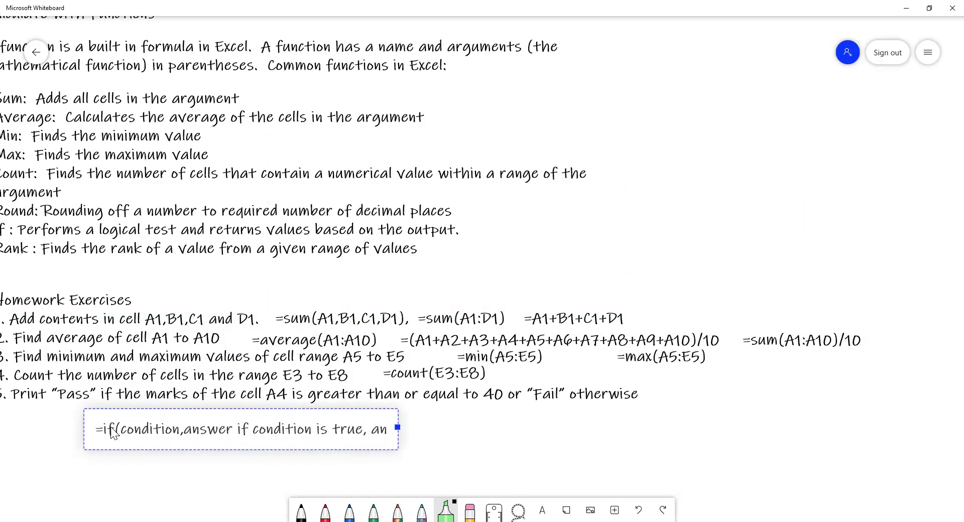
{"action": "type", "text": " if condit"}
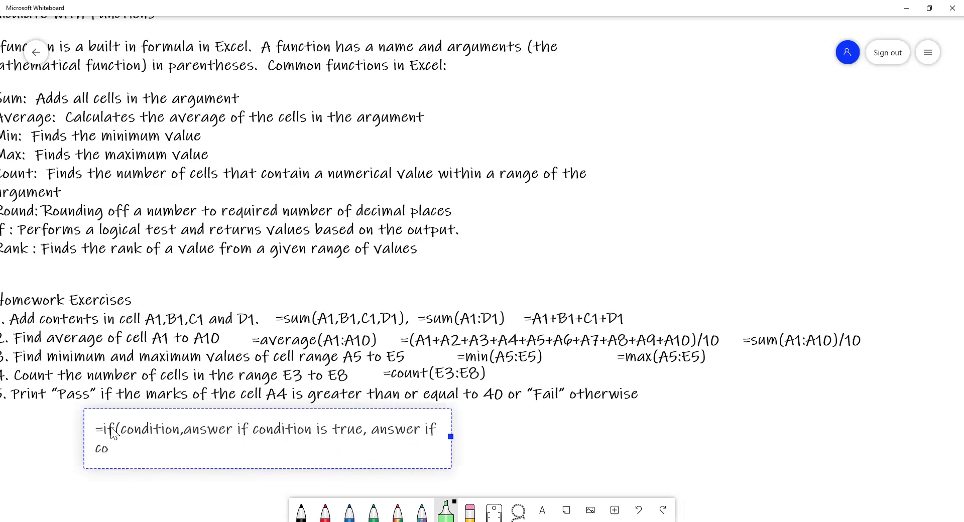
{"action": "type", "text": "ion is falu"}
{"action": "key", "text": "BackSpace"}
{"action": "type", "text": "se)"}
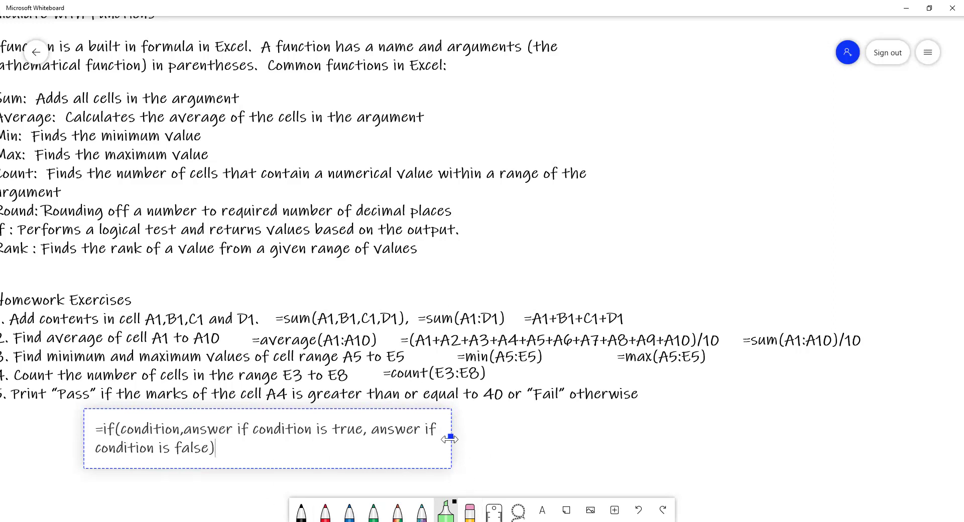
Widen the IF syntax note so it fits on one line beneath exercise 5.
{"action": "left_click_drag", "start_coordinate": [468, 439], "coordinate": [672, 438]}
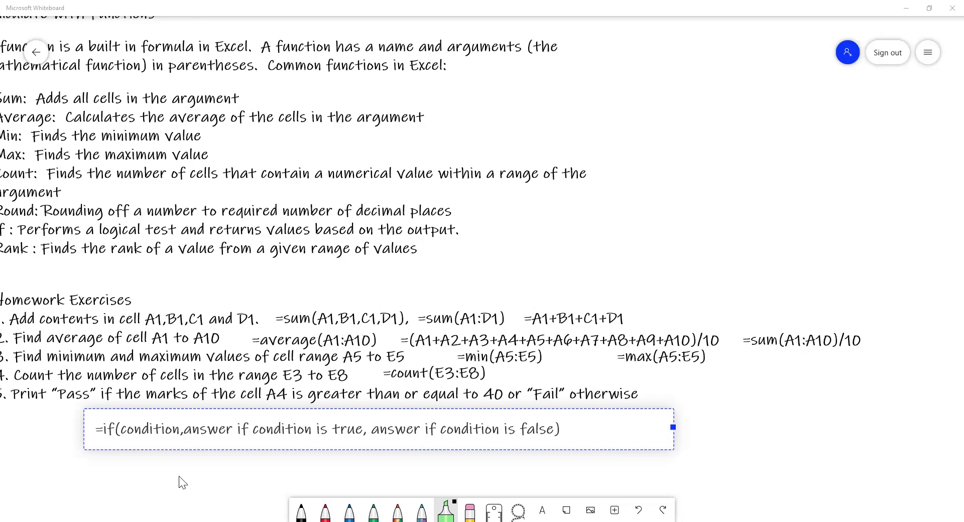
{"action": "left_click", "coordinate": [223, 472]}
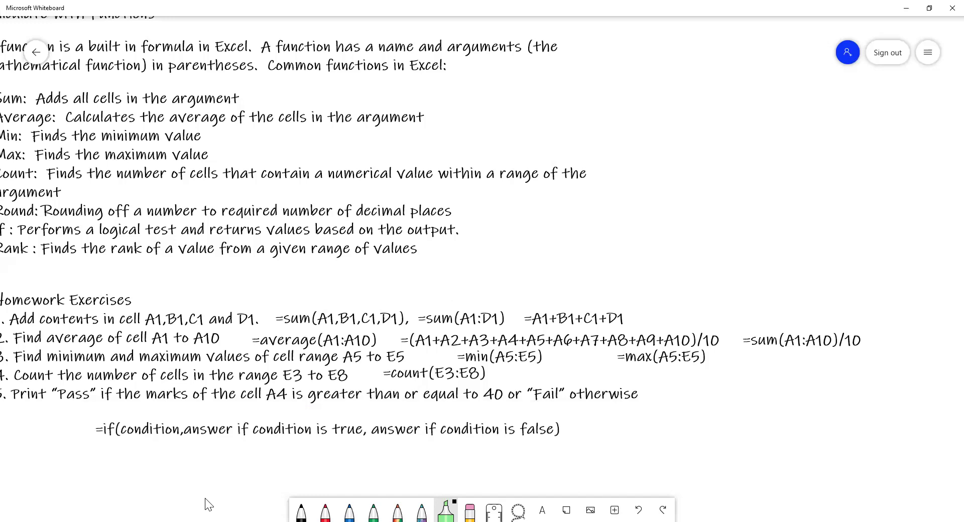
{"action": "left_click_drag", "start_coordinate": [123, 491], "coordinate": [175, 472]}
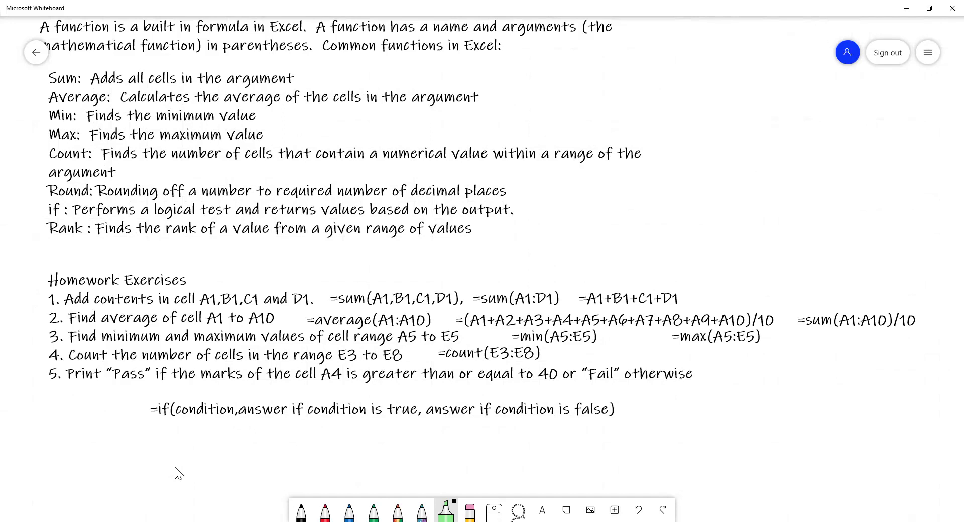
Add a note below the syntax line with the worked answer =if(A4>=40, "Pass", "False").
{"action": "left_click", "coordinate": [542, 506]}
{"action": "left_click", "coordinate": [349, 331]}
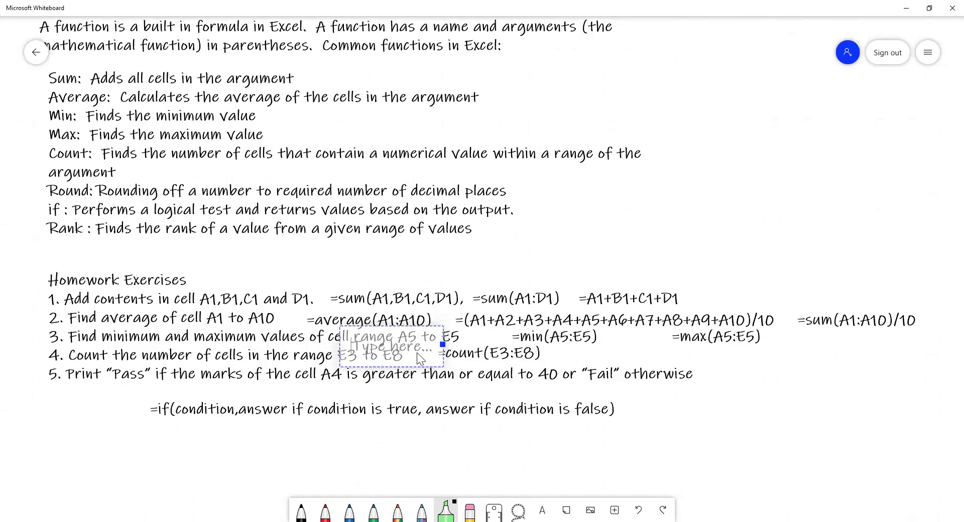
{"action": "left_click_drag", "start_coordinate": [385, 385], "coordinate": [226, 462]}
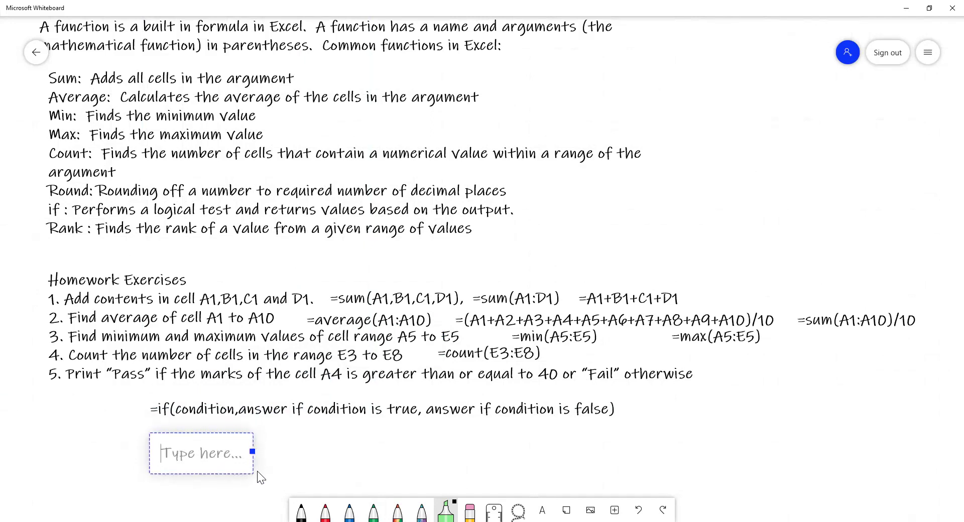
{"action": "type", "text": "="}
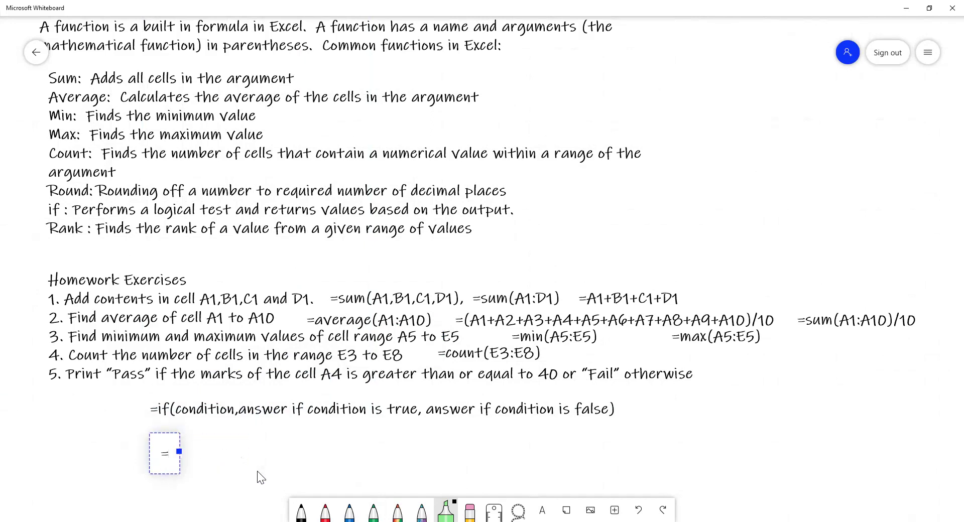
{"action": "type", "text": "if("}
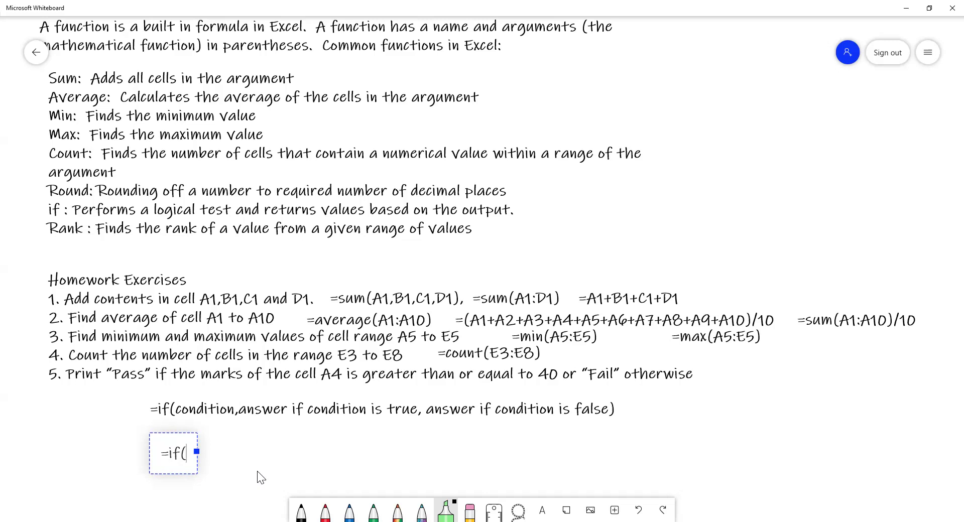
{"action": "type", "text": "A4>=40,"}
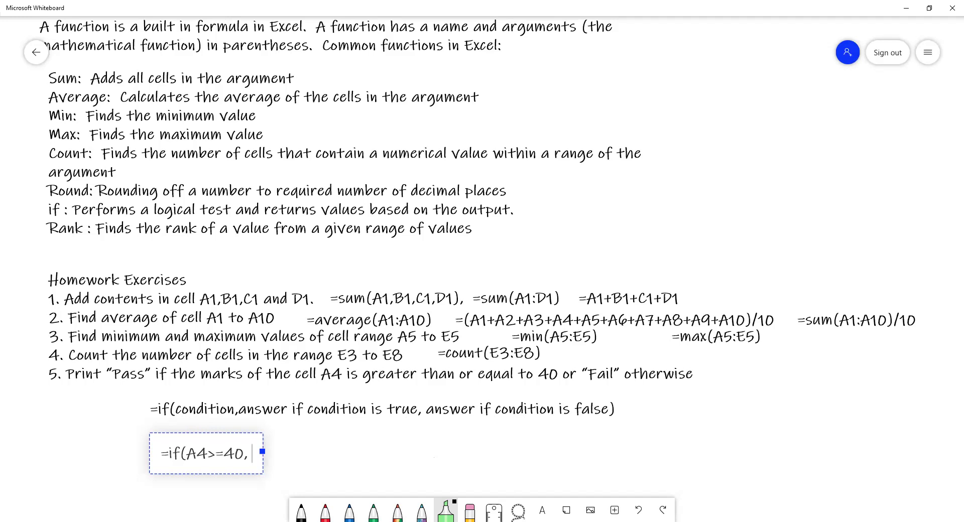
{"action": "type", "text": "\"Pass\""}
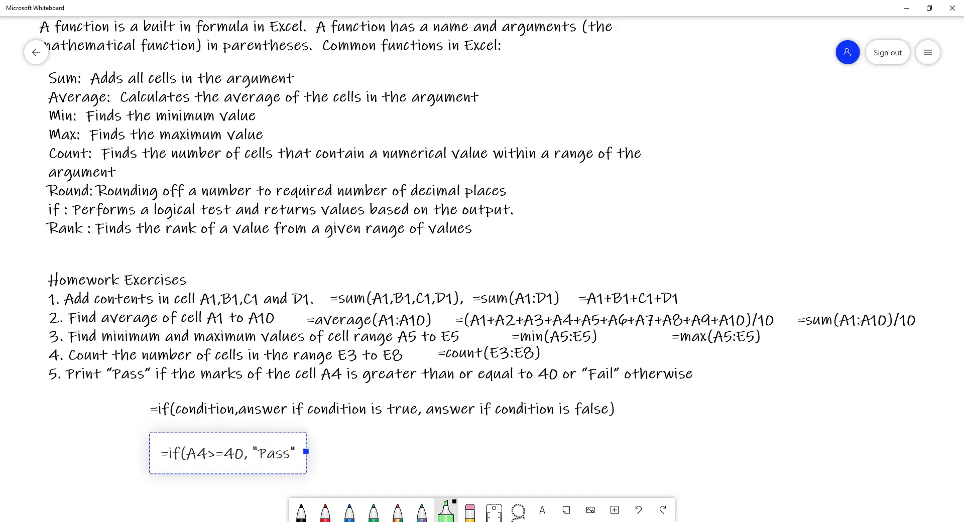
{"action": "type", "text": ","}
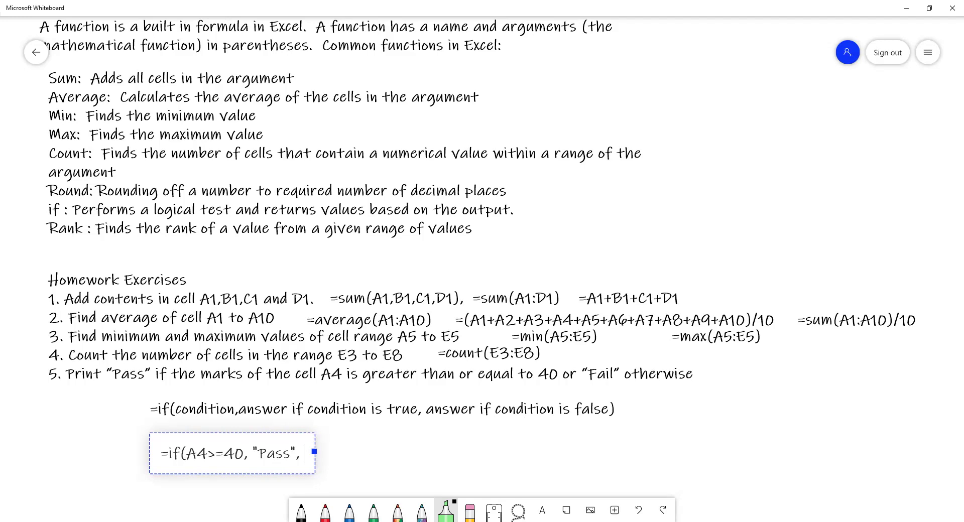
{"action": "type", "text": "\""}
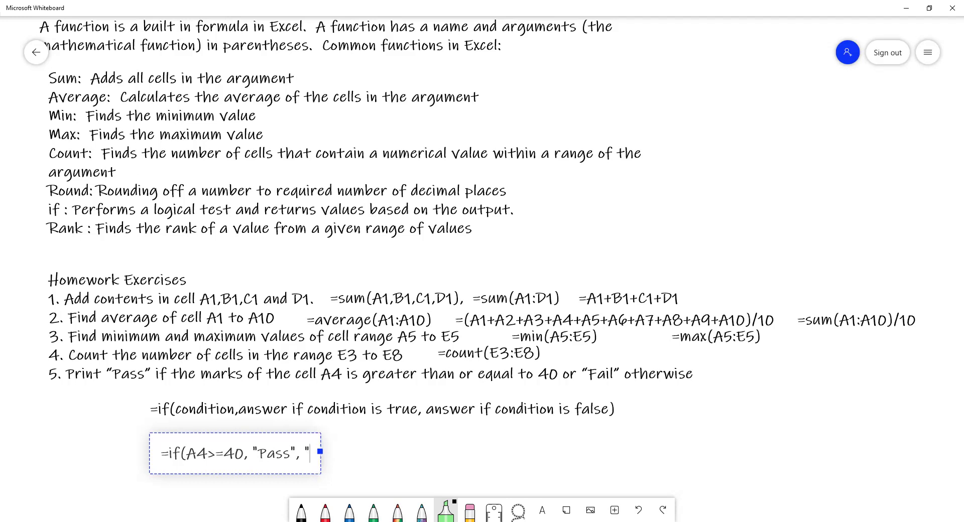
{"action": "type", "text": "False\")"}
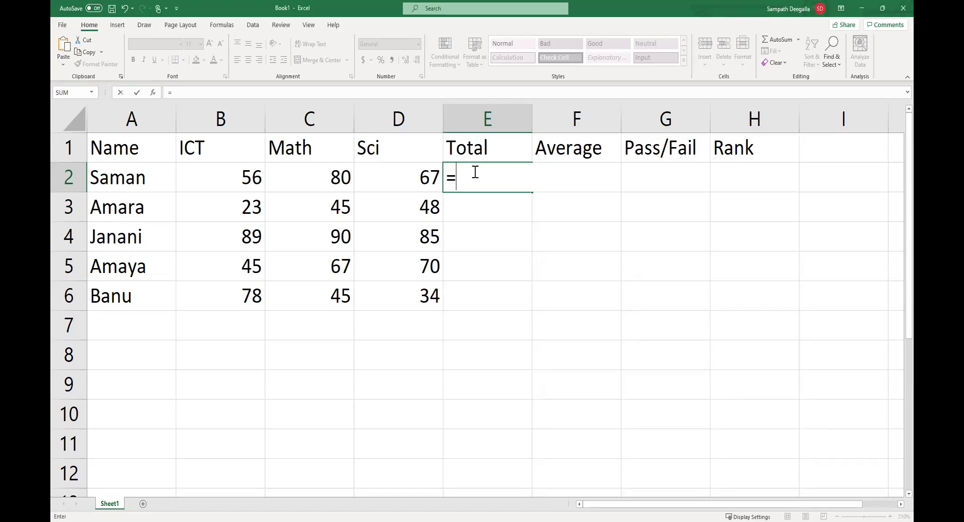
Try a =B2+C2+D2 total in E2, fill it to E6, then clear E2:E6.
{"action": "type", "text": "b2+"}
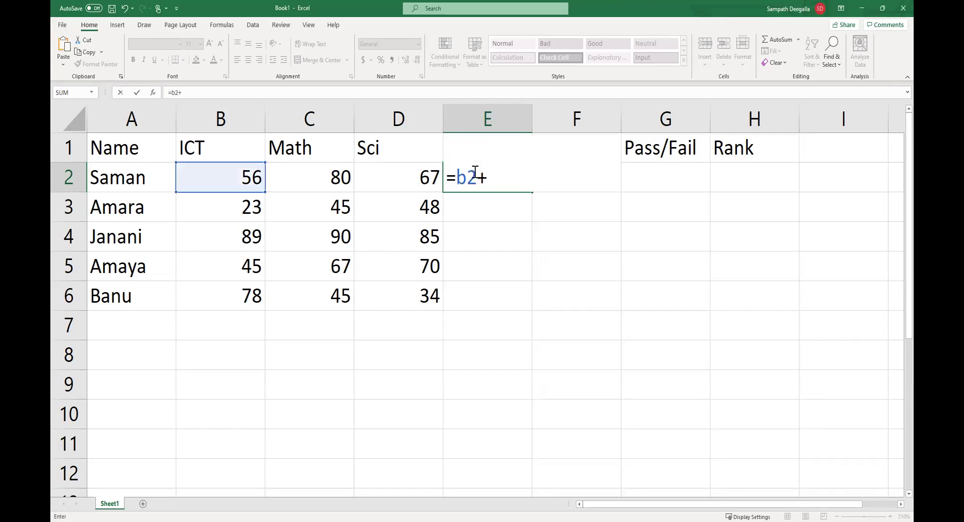
{"action": "type", "text": "c2+"}
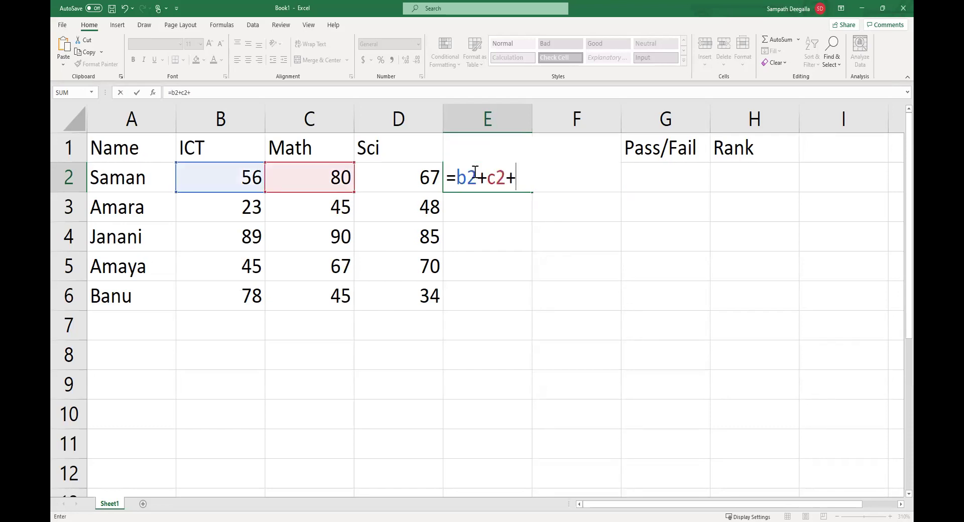
{"action": "type", "text": "d2"}
{"action": "key", "text": "Return"}
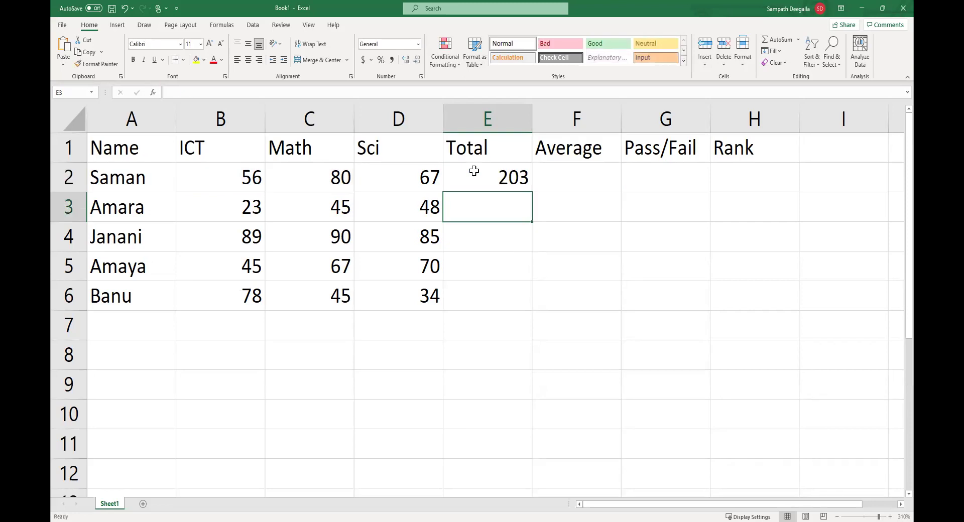
{"action": "left_click", "coordinate": [474, 171]}
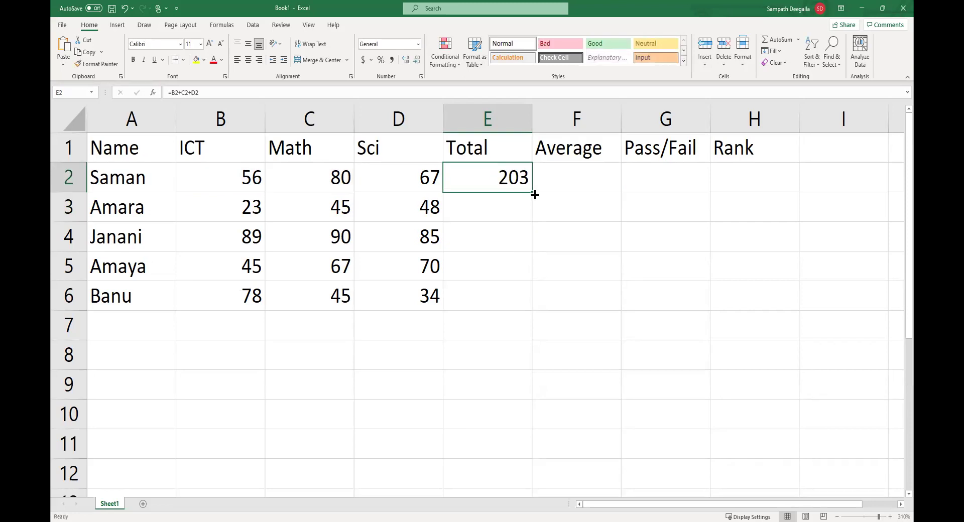
{"action": "left_click_drag", "start_coordinate": [531, 192], "coordinate": [522, 309]}
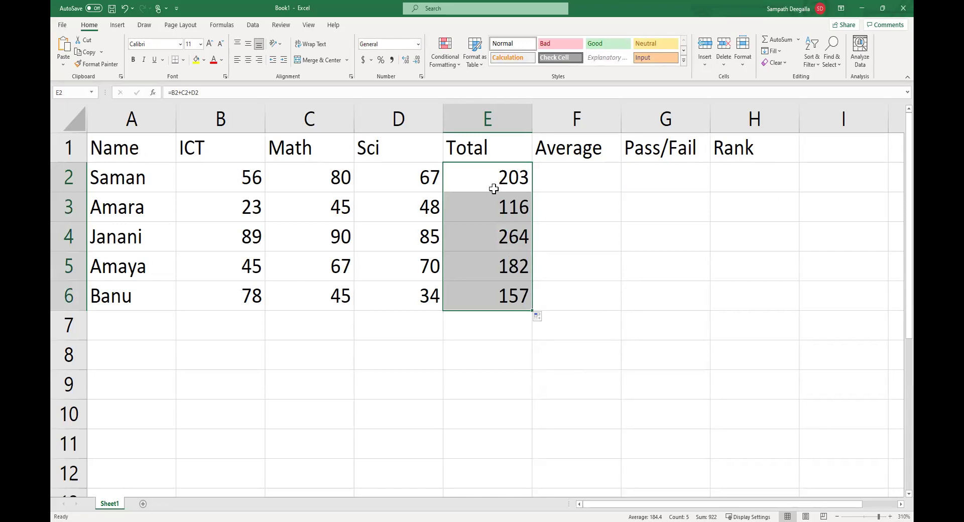
{"action": "key", "text": "Delete"}
{"action": "left_click", "coordinate": [495, 185]}
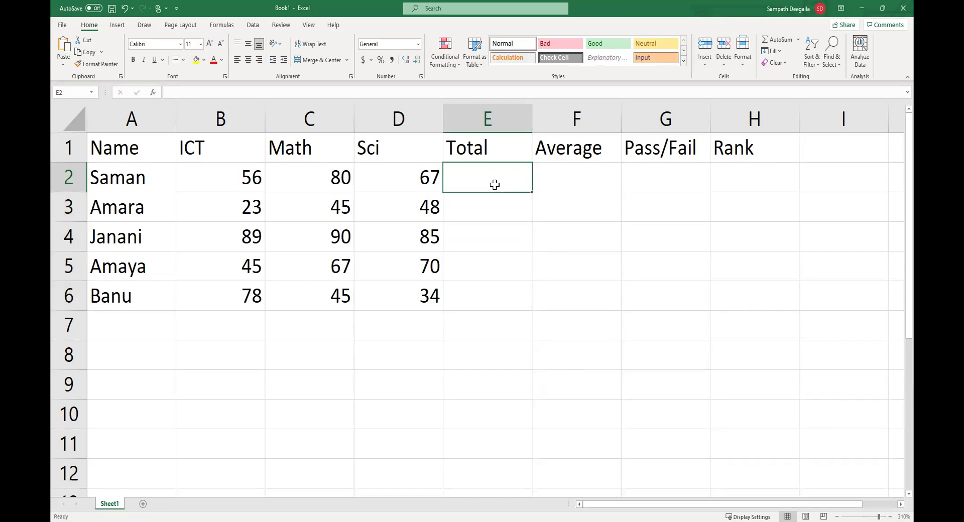
Enter =SUM(B2:D2) in E2 to get a Total of 203.
{"action": "type", "text": "=a"}
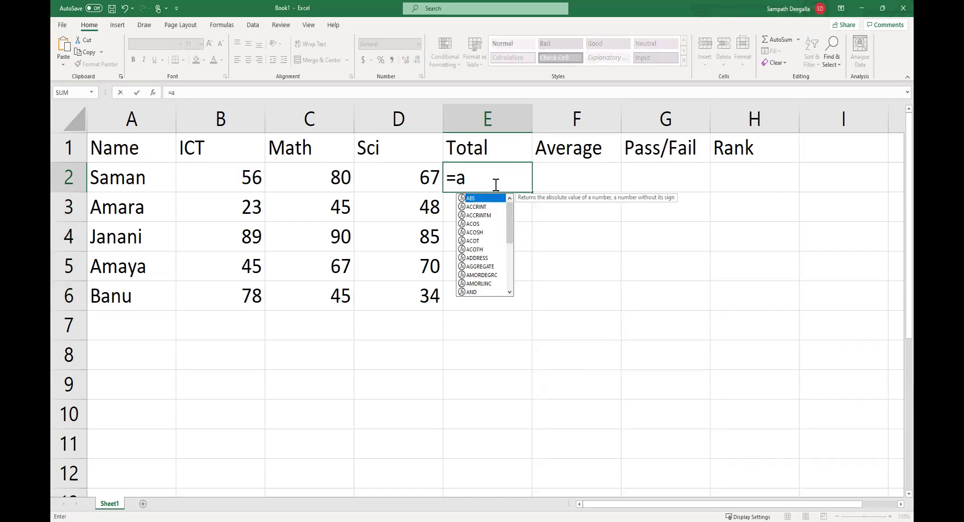
{"action": "key", "text": "BackSpace"}
{"action": "type", "text": "sum("}
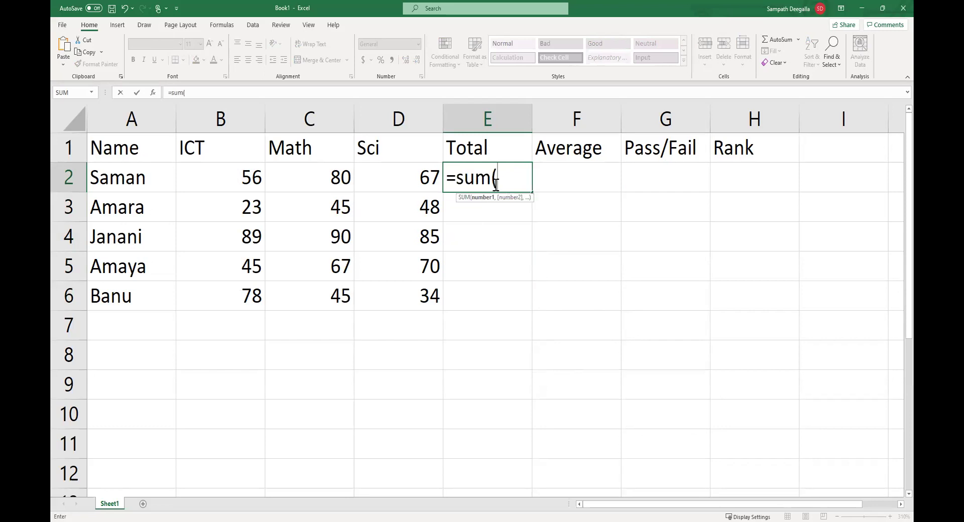
{"action": "type", "text": "B2:"}
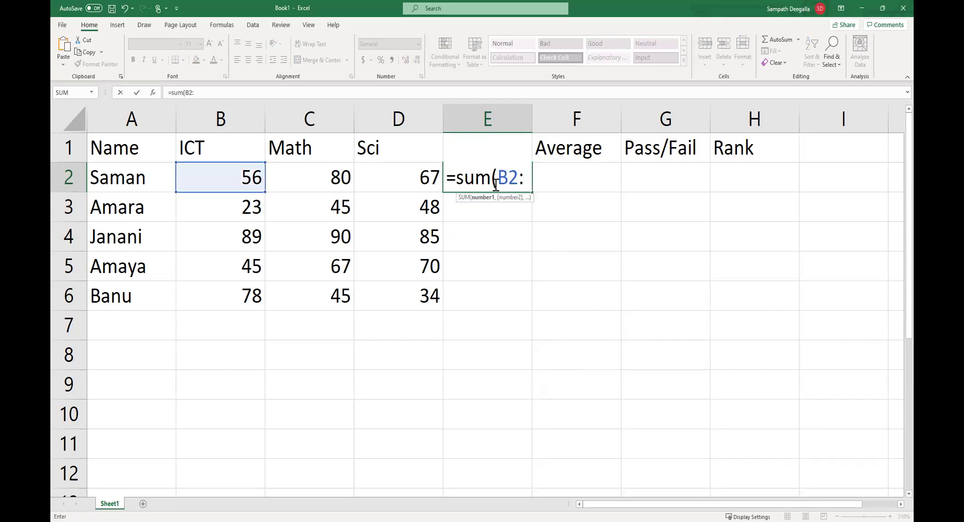
{"action": "type", "text": "D2)"}
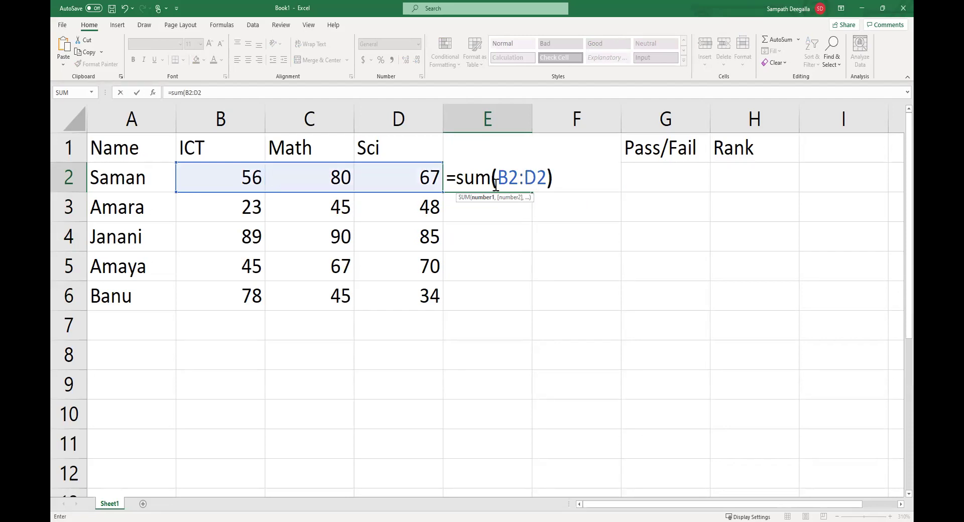
{"action": "key", "text": "Return"}
Enter =AVERAGE(B2:D2) in F2, giving an Average of 67.66667.
{"action": "key", "text": "Up"}
{"action": "key", "text": "Right"}
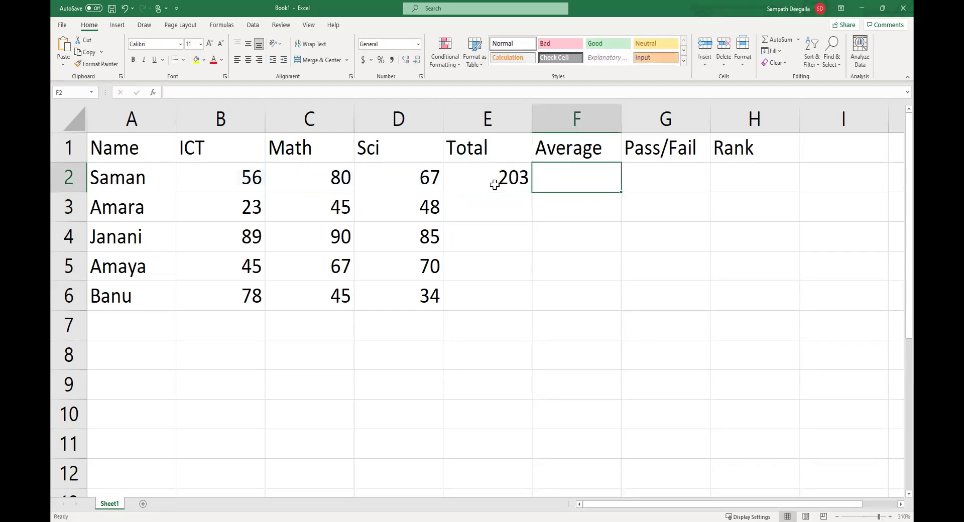
{"action": "type", "text": "="}
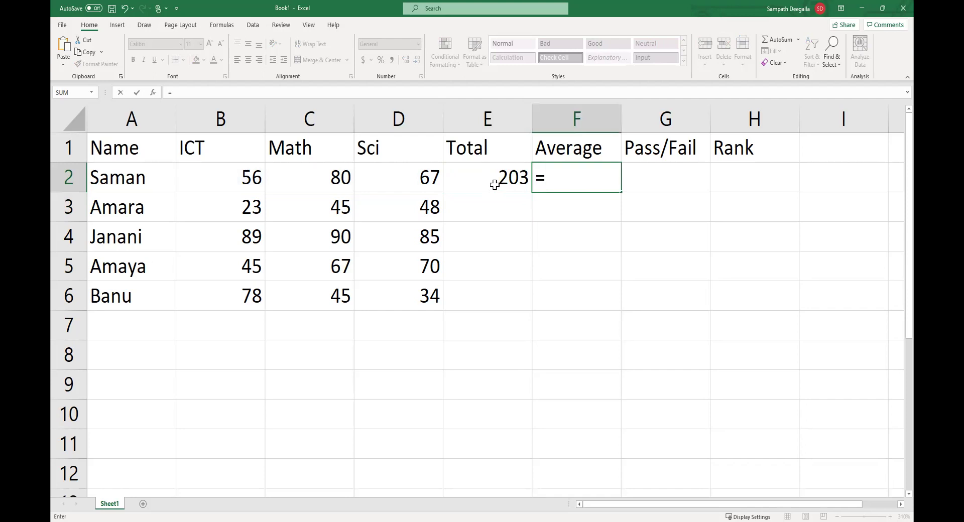
{"action": "type", "text": "average("}
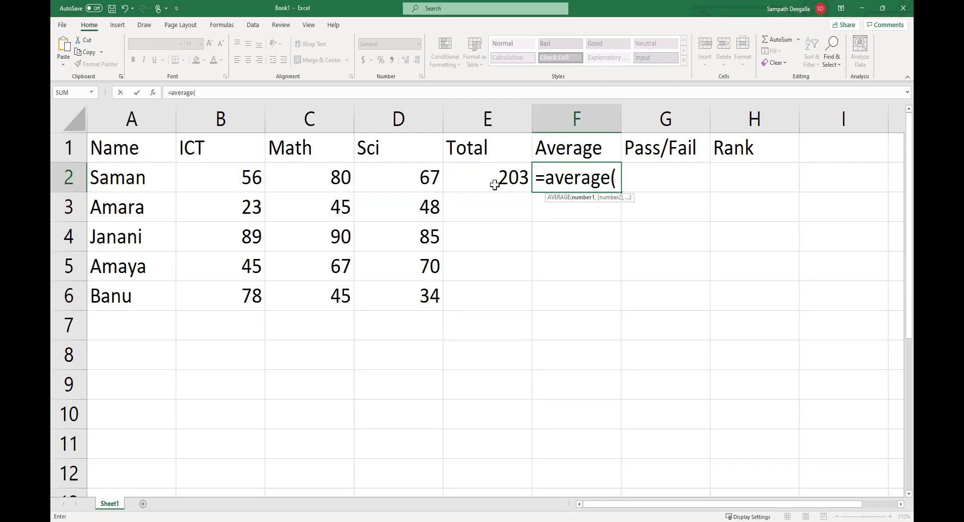
{"action": "type", "text": "B2:"}
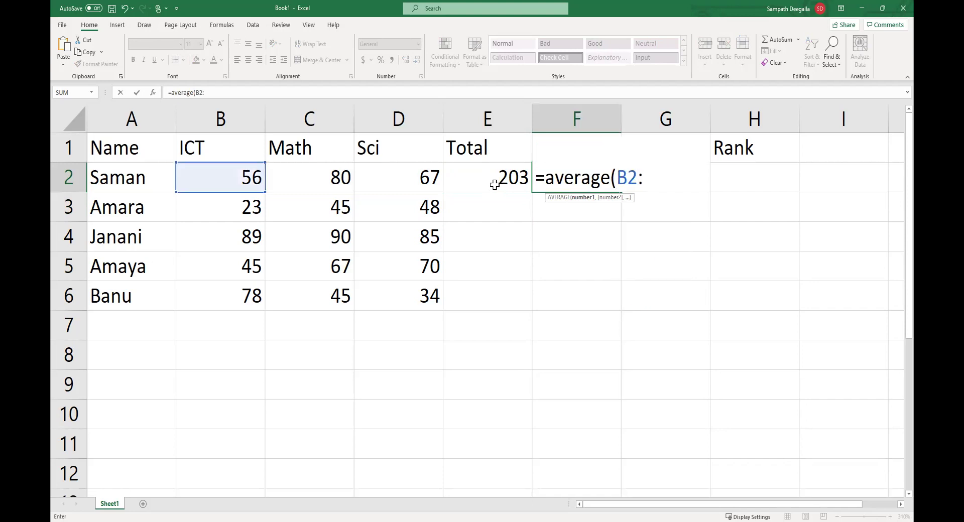
{"action": "type", "text": "D2)"}
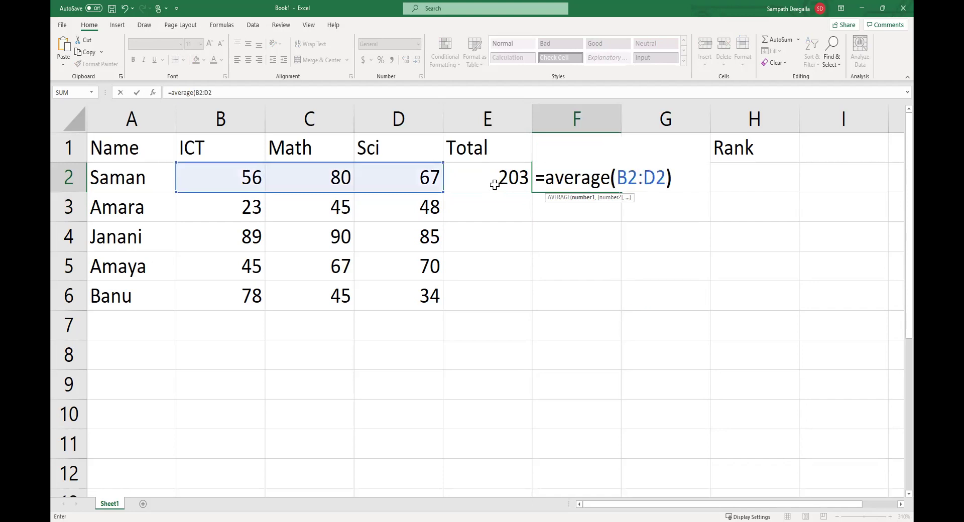
{"action": "key", "text": "Return"}
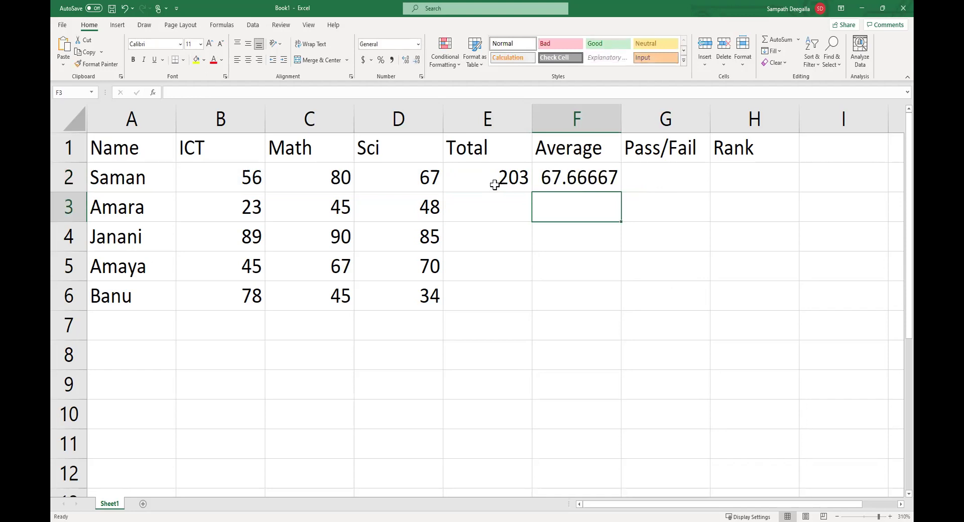
{"action": "key", "text": "Up"}
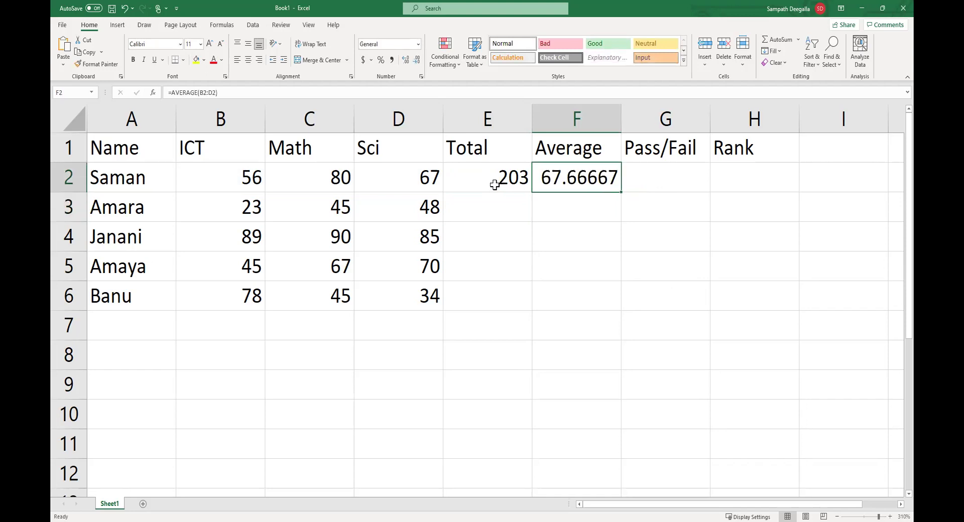
Enter =ROUND(F2,2) in I2 to show the average as 67.67.
{"action": "key", "text": "Right"}
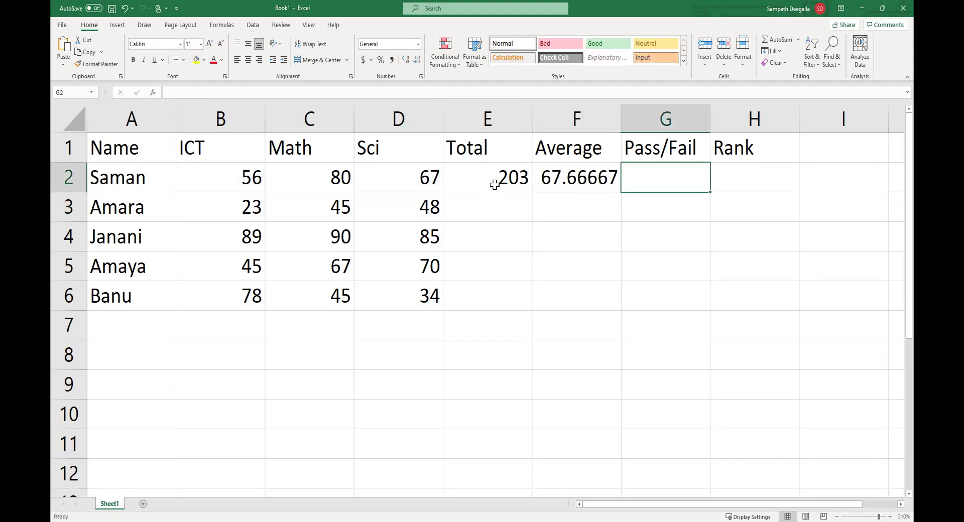
{"action": "key", "text": "Left"}
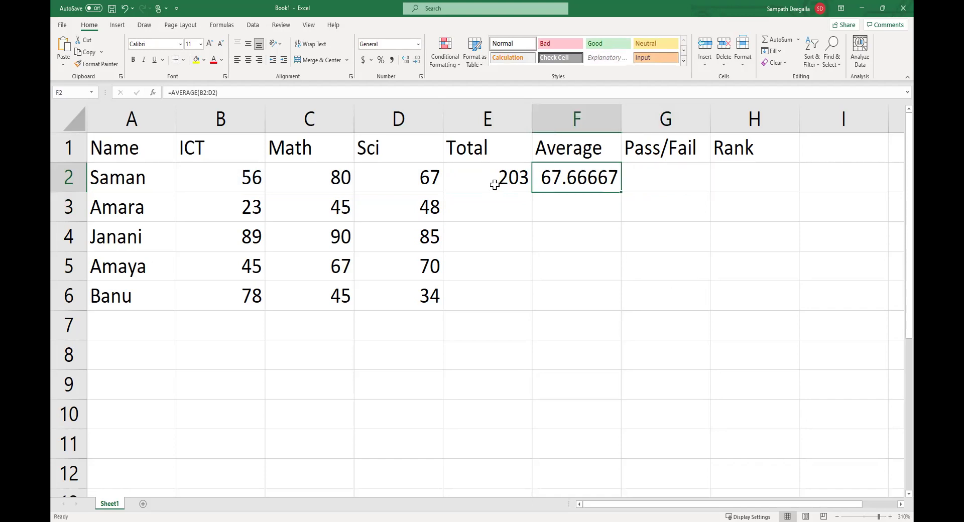
{"action": "key", "text": "Right"}
{"action": "key", "text": "Right"}
{"action": "key", "text": "Right"}
{"action": "key", "text": "Left"}
{"action": "key", "text": "Left"}
{"action": "key", "text": "Left"}
{"action": "key", "text": "Right"}
{"action": "key", "text": "Right"}
{"action": "key", "text": "Right"}
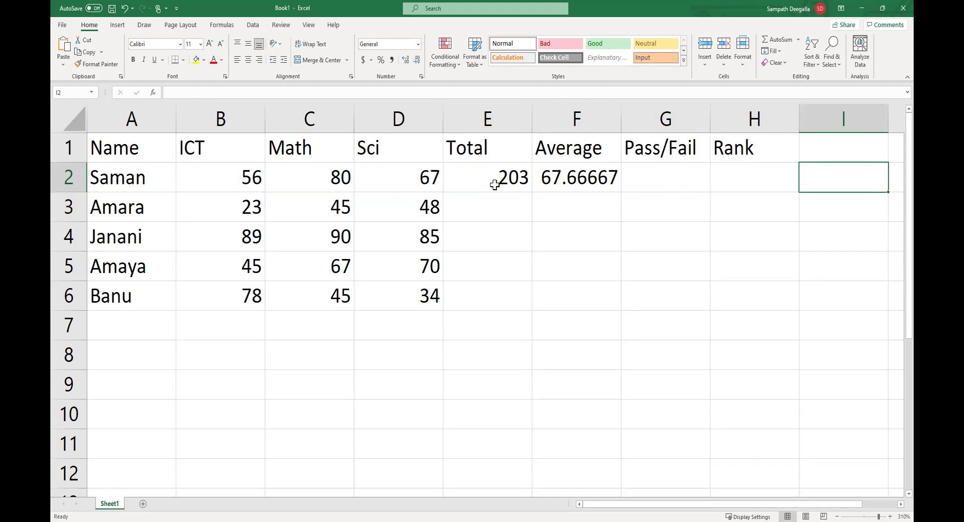
{"action": "type", "text": "="}
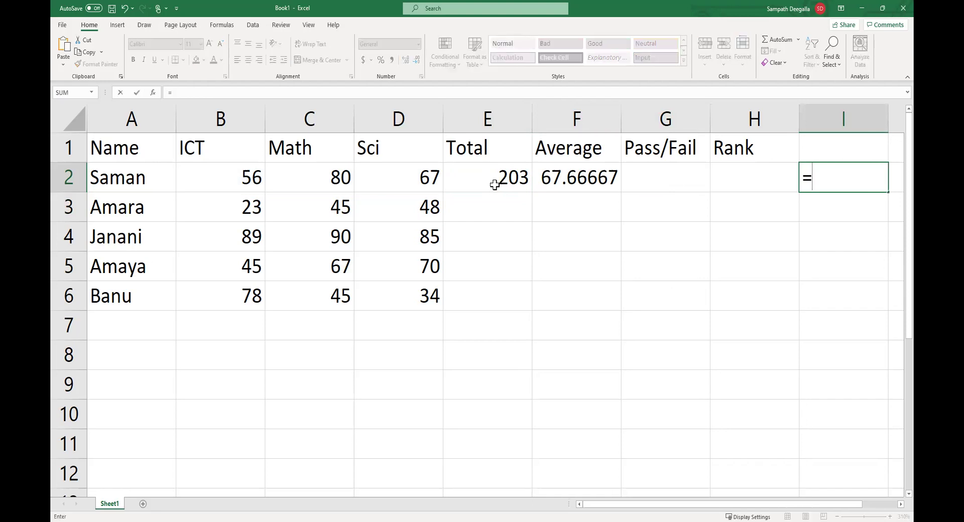
{"action": "type", "text": "round"}
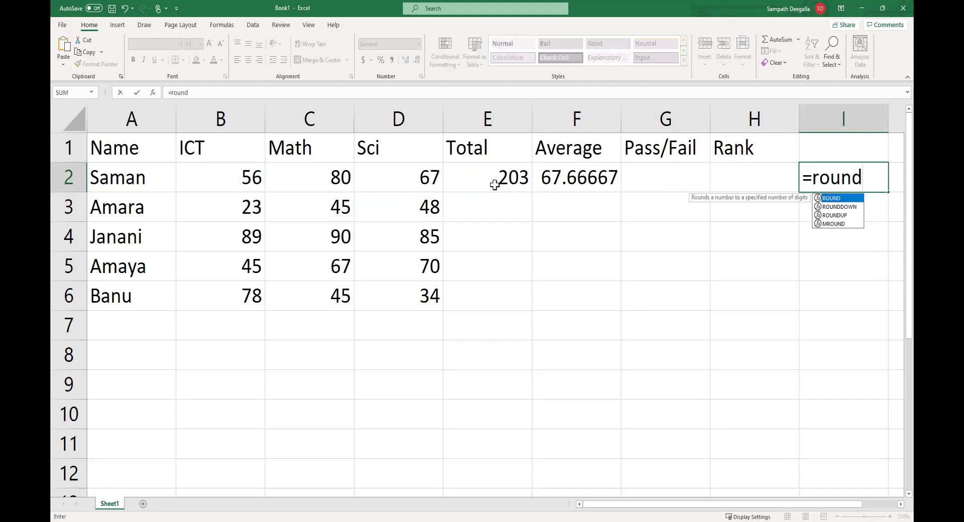
{"action": "type", "text": "("}
{"action": "left_click", "coordinate": [561, 182]}
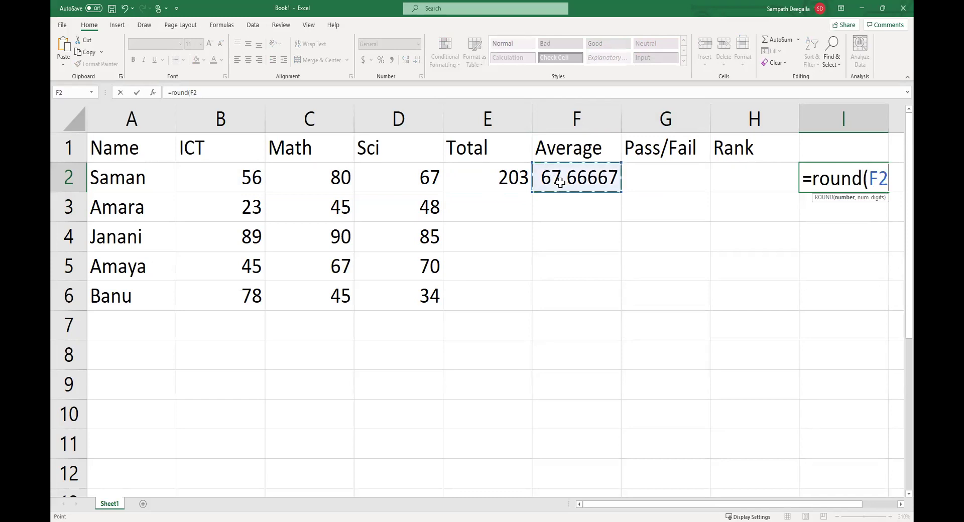
{"action": "type", "text": ","}
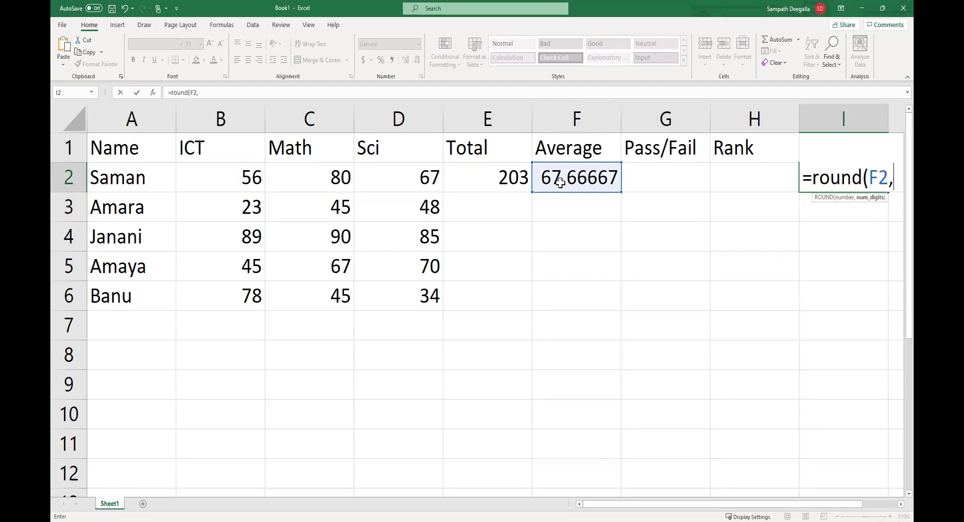
{"action": "type", "text": "2)"}
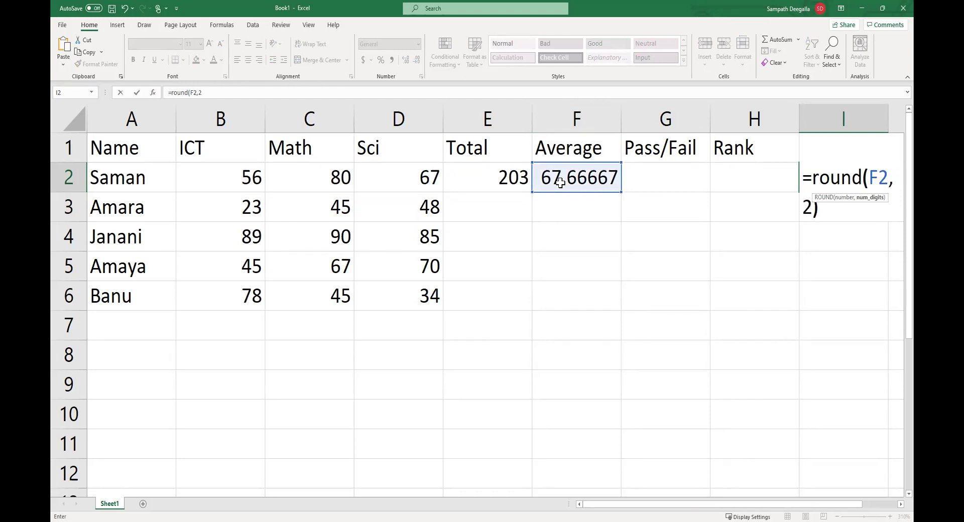
{"action": "key", "text": "Return"}
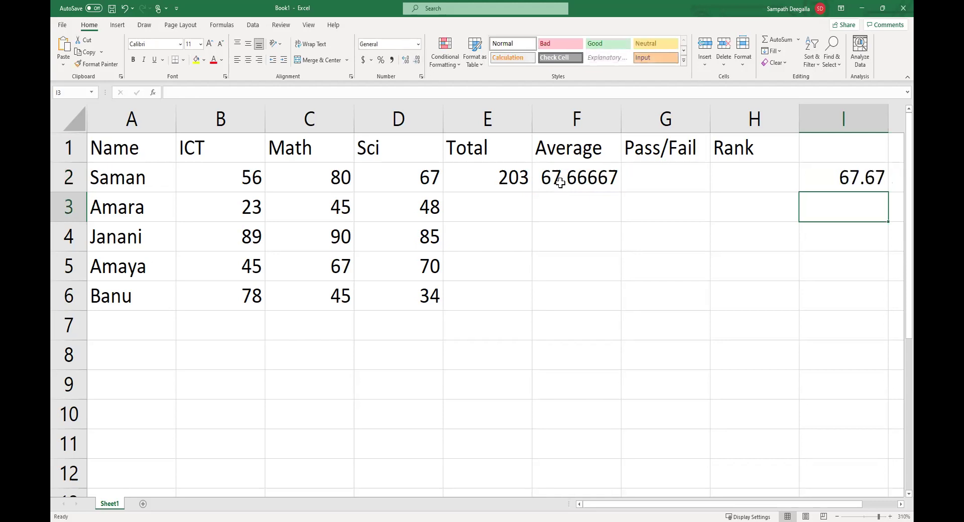
{"action": "key", "text": "Up"}
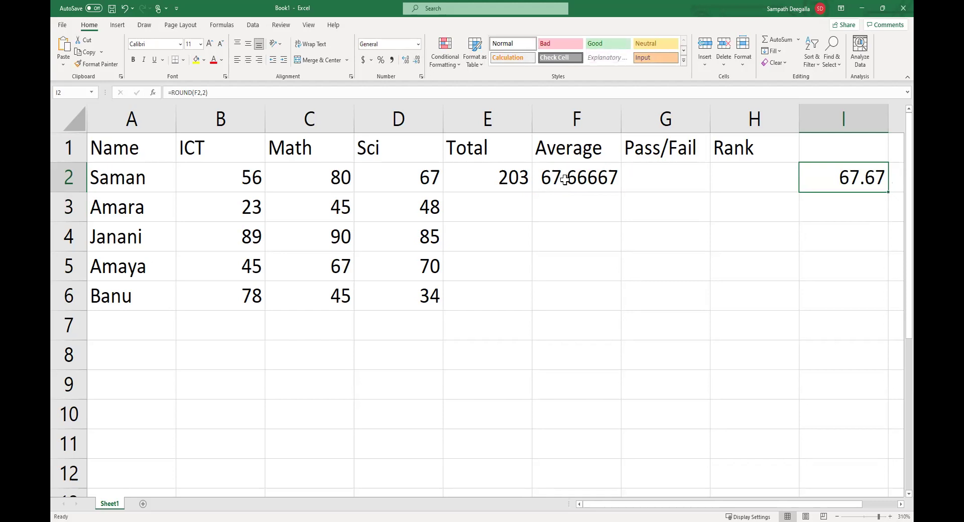
Decrease F2's decimal places three times so the average displays as 67.67.
{"action": "left_click", "coordinate": [565, 179]}
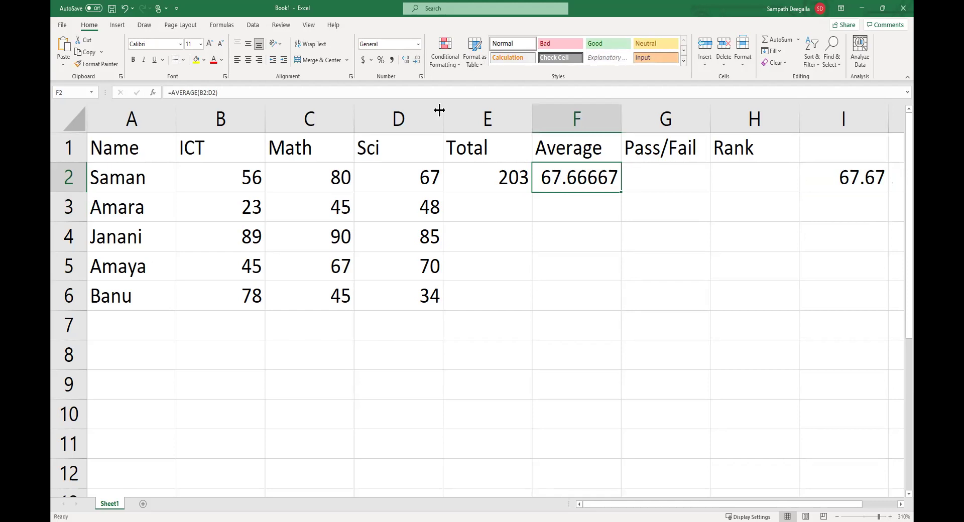
{"action": "left_click", "coordinate": [417, 61]}
{"action": "left_click", "coordinate": [418, 61]}
{"action": "left_click", "coordinate": [418, 60]}
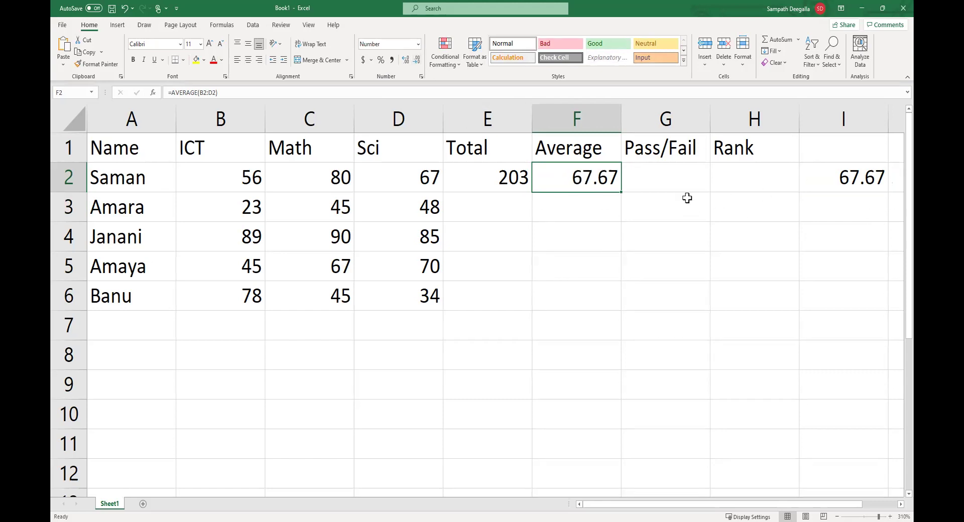
{"action": "left_click", "coordinate": [674, 188]}
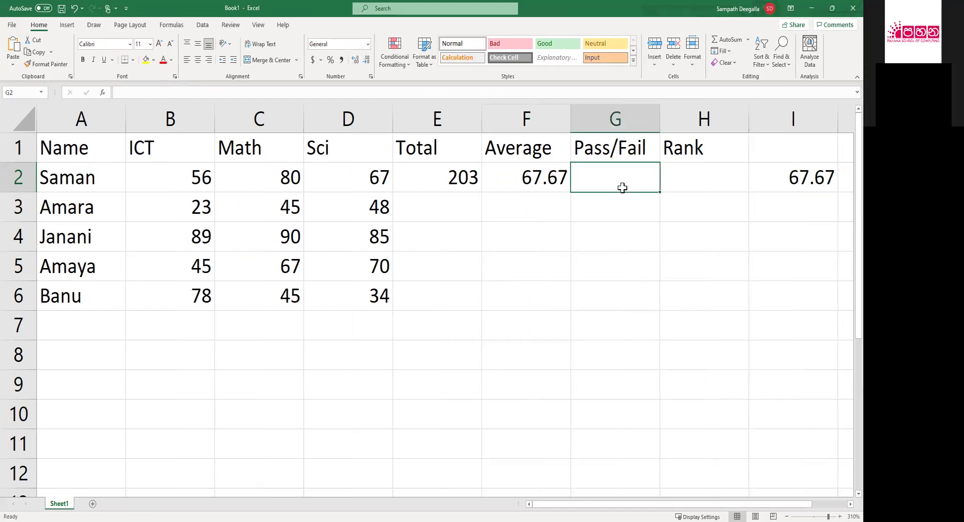
Enter =IF(F2>=40,"Pass","Fail") in G2.
{"action": "type", "text": "="}
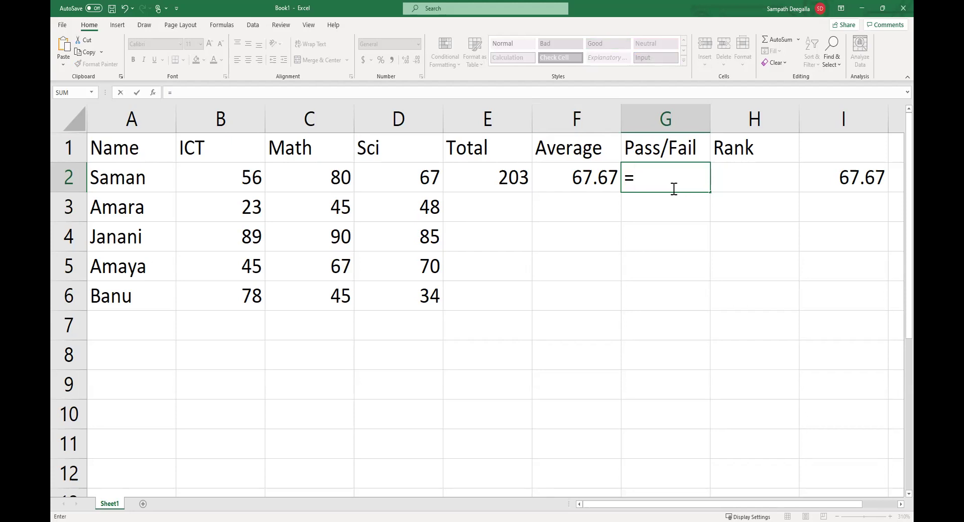
{"action": "type", "text": "if("}
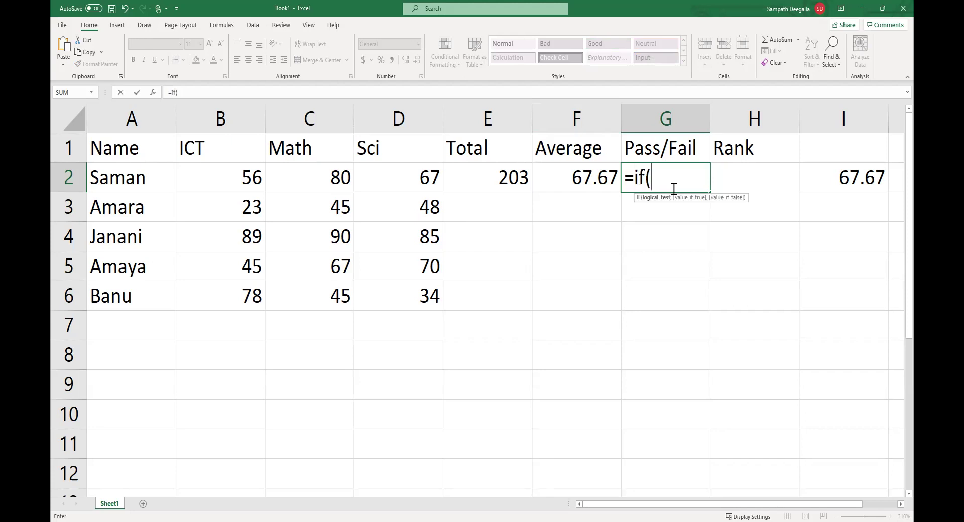
{"action": "type", "text": "F"}
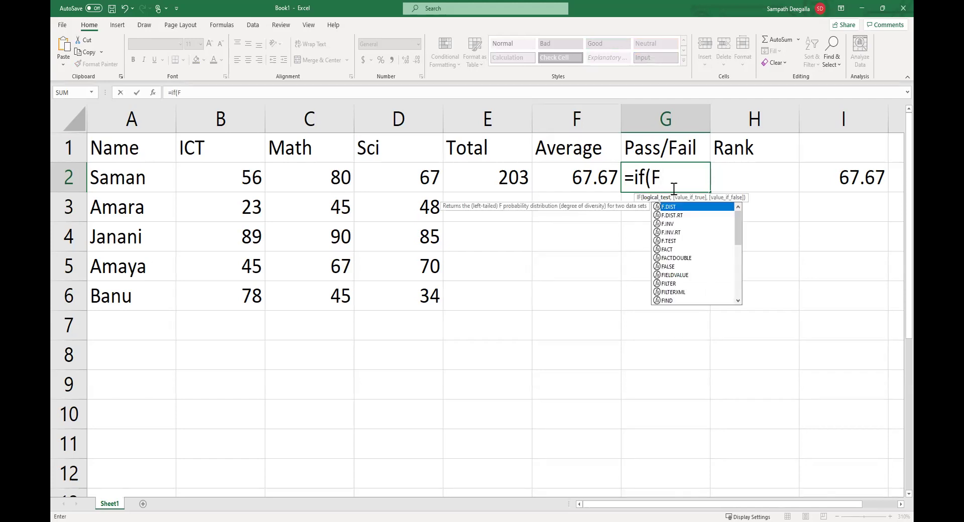
{"action": "type", "text": "2>="}
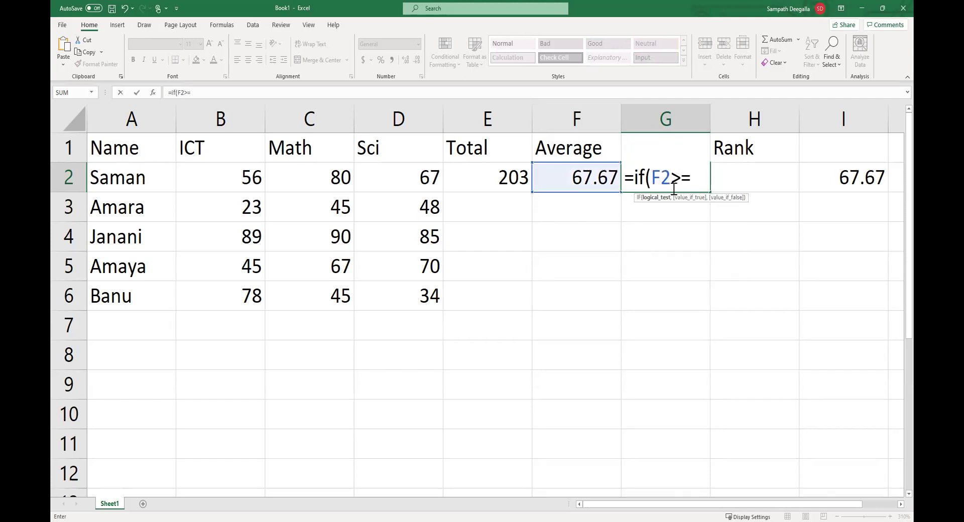
{"action": "type", "text": "40"}
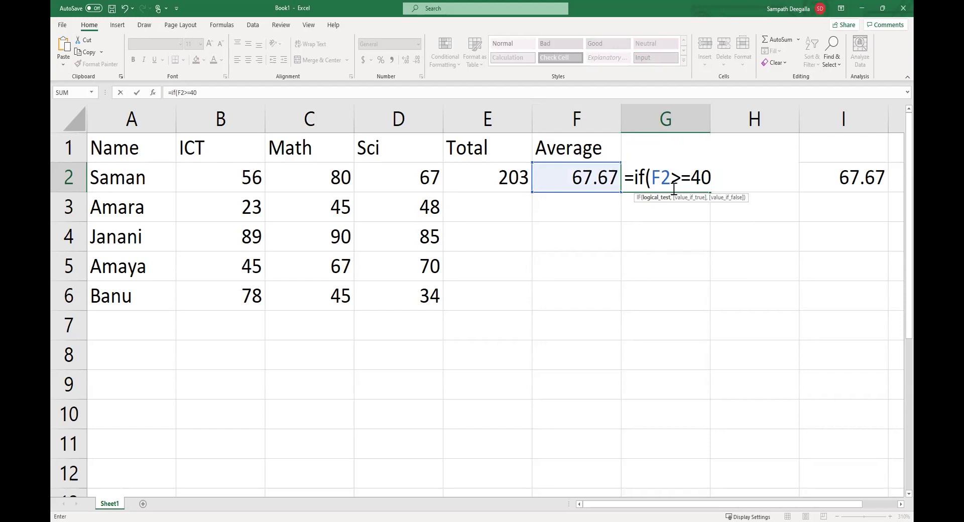
{"action": "type", "text": ",'"}
{"action": "key", "text": "BackSpace"}
{"action": "type", "text": "\"Pass\",\"Fail\")"}
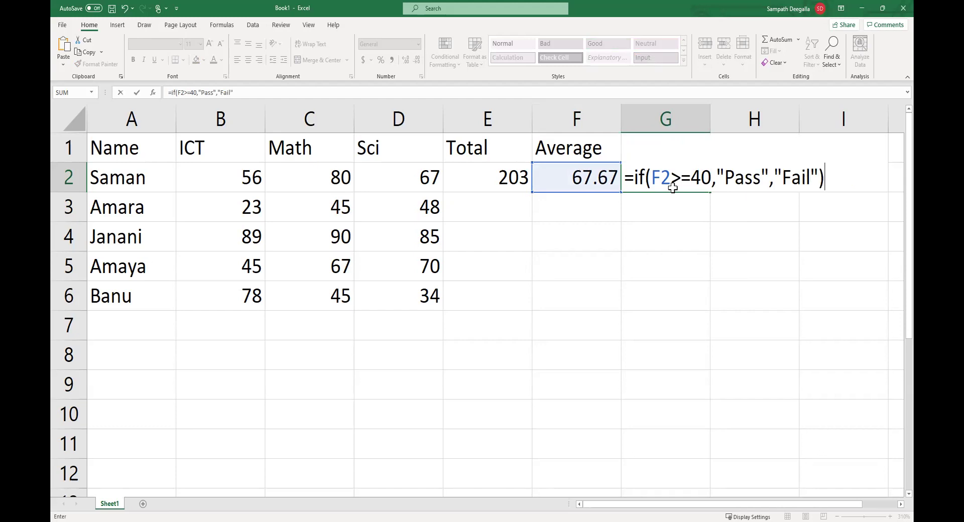
{"action": "key", "text": "Return"}
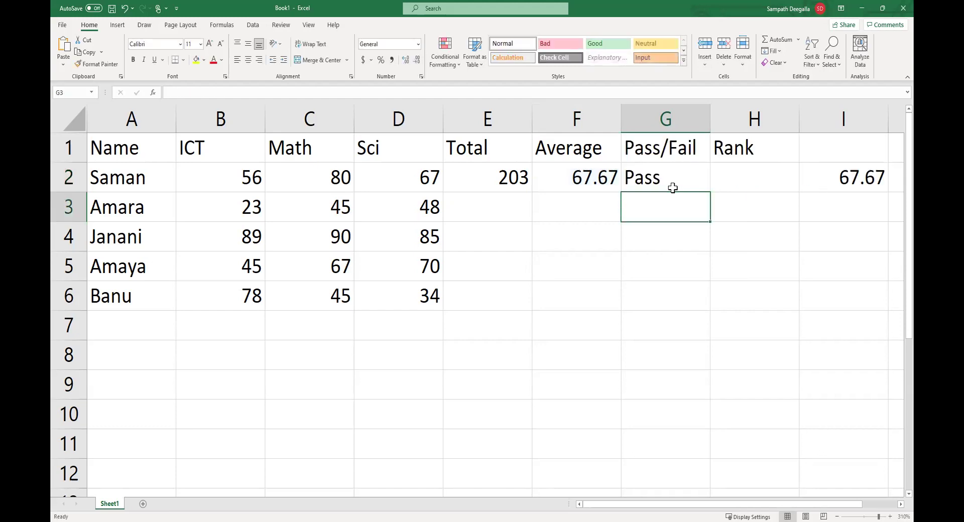
{"action": "left_click", "coordinate": [673, 188]}
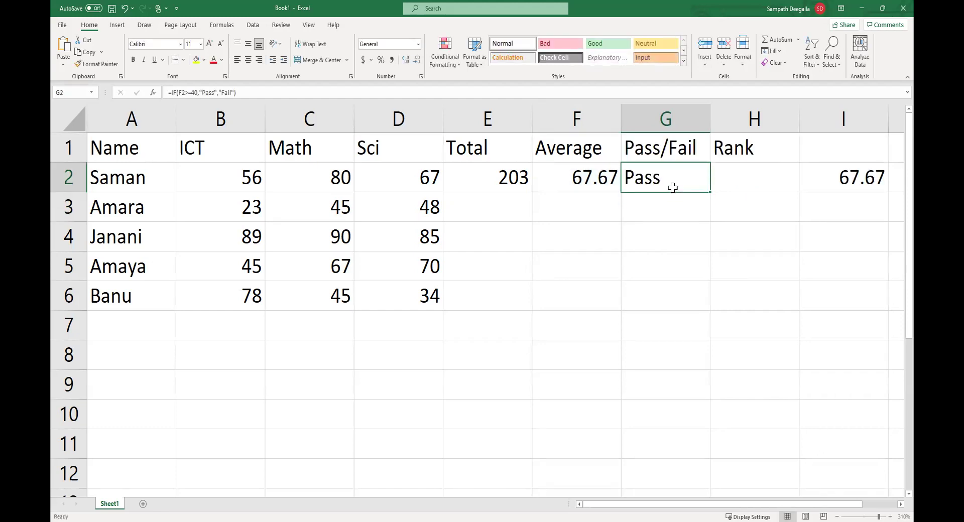
Copy the Total, Average and Pass/Fail formulas down to row 6; the 38.67 average shows Fail.
{"action": "left_click", "coordinate": [523, 181]}
{"action": "left_click_drag", "start_coordinate": [532, 195], "coordinate": [526, 312]}
{"action": "left_click", "coordinate": [606, 183]}
{"action": "left_click_drag", "start_coordinate": [621, 192], "coordinate": [623, 317]}
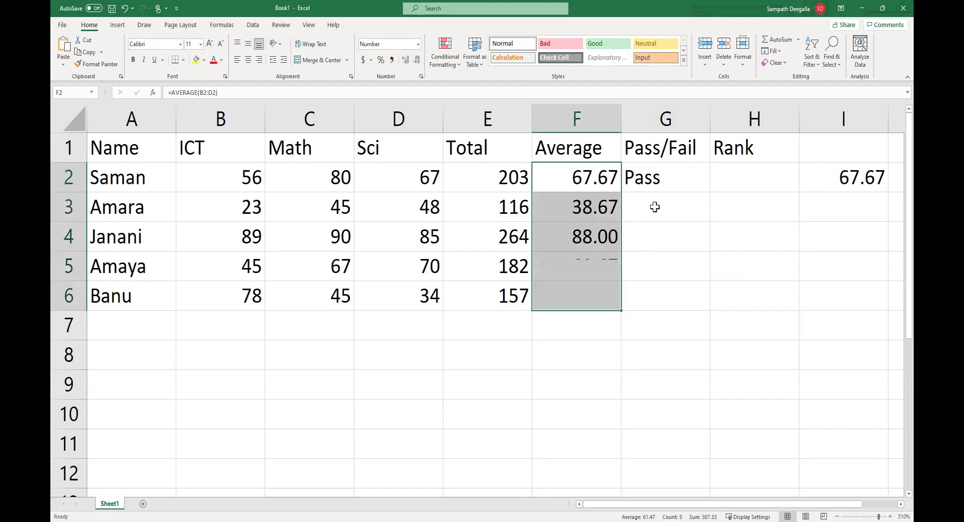
{"action": "left_click", "coordinate": [653, 182]}
{"action": "left_click_drag", "start_coordinate": [711, 195], "coordinate": [708, 301]}
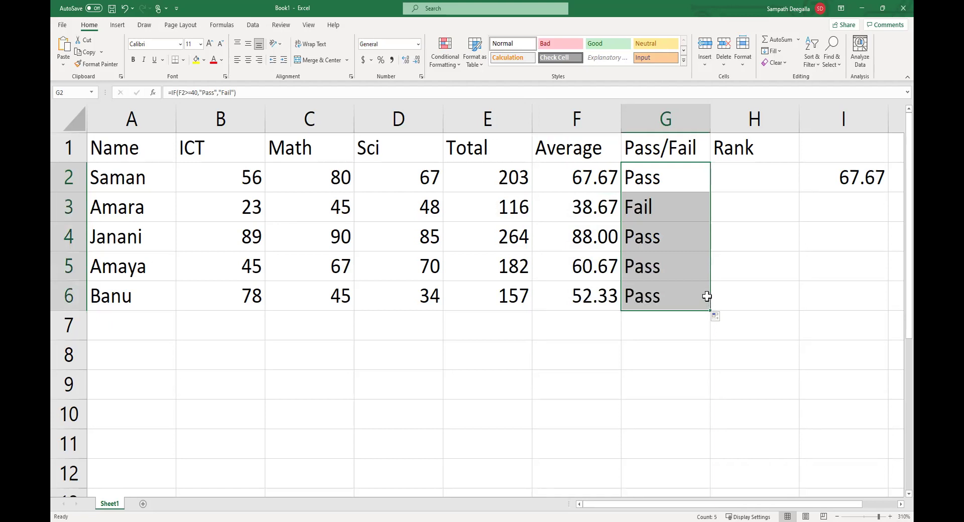
{"action": "left_click", "coordinate": [691, 343]}
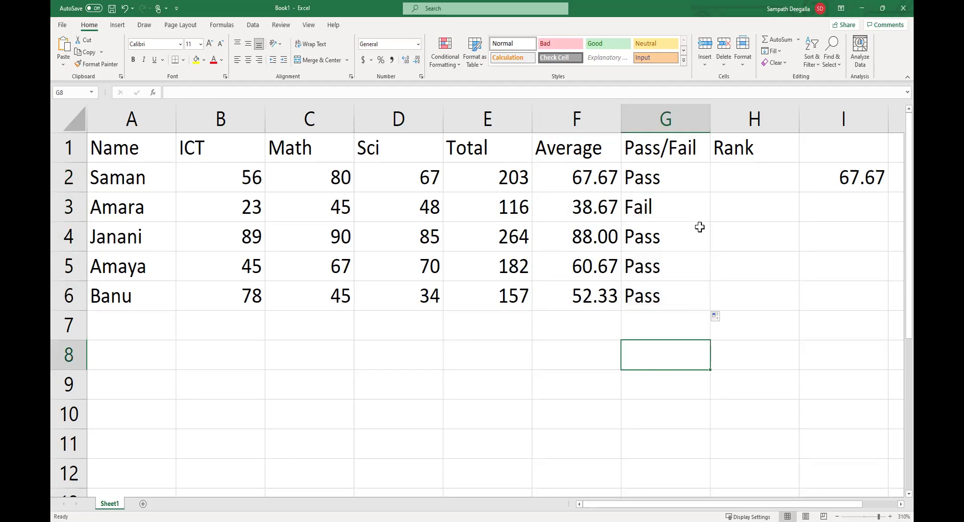
{"action": "left_click", "coordinate": [743, 188]}
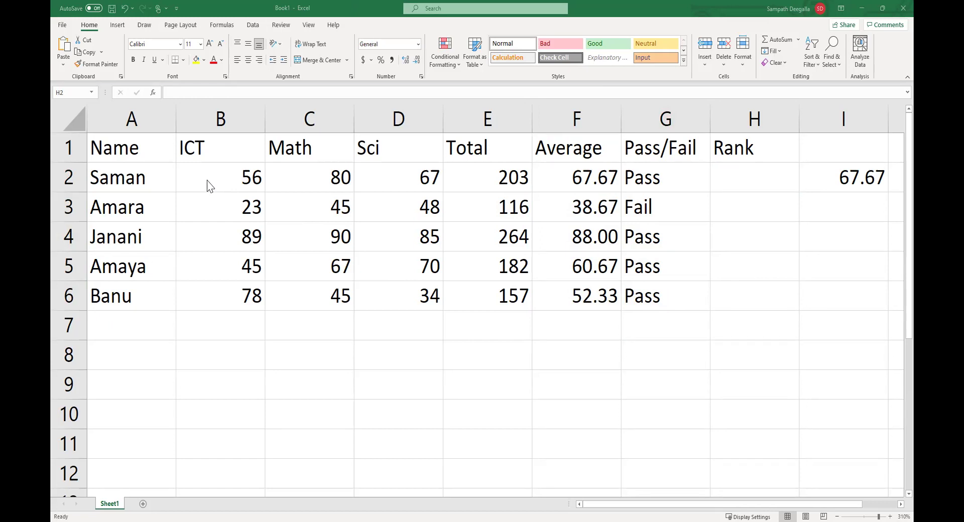
Enter =RANK(F2,F2:F6) in H2 and fill it to H6, showing 2, 4, 1, 1, 1.
{"action": "left_click", "coordinate": [730, 174]}
{"action": "type", "text": "="}
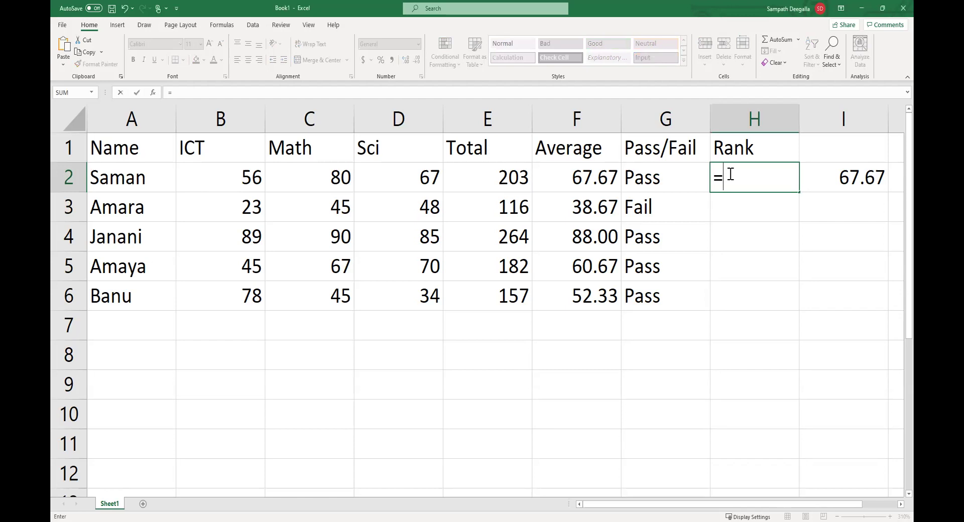
{"action": "type", "text": "rank("}
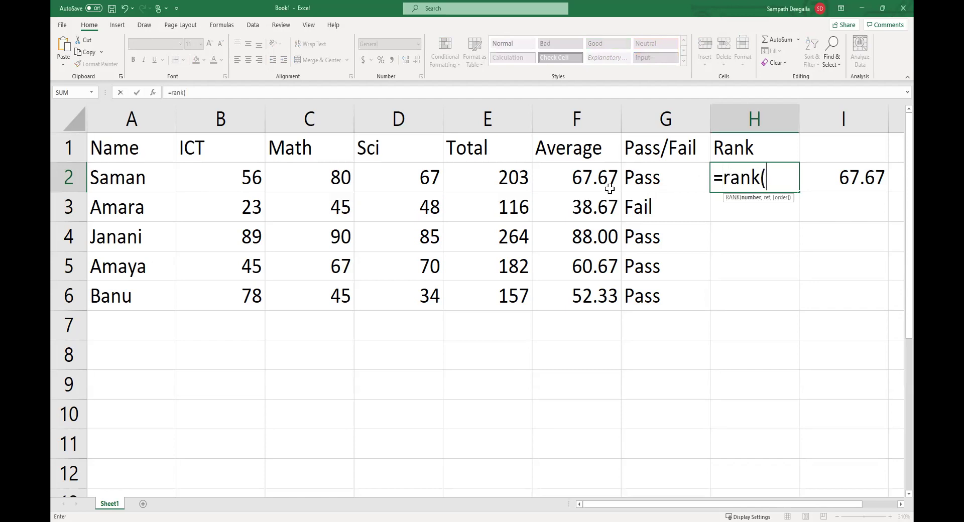
{"action": "left_click", "coordinate": [592, 184]}
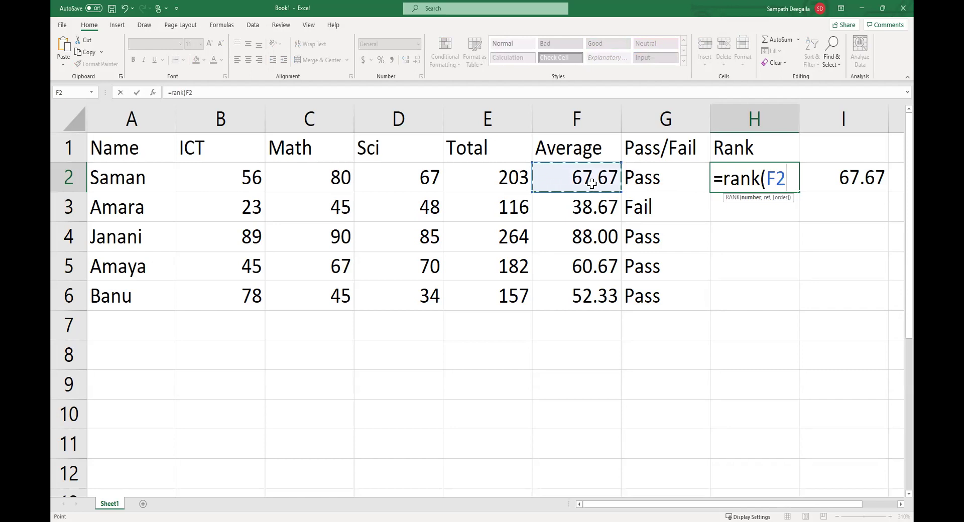
{"action": "type", "text": ","}
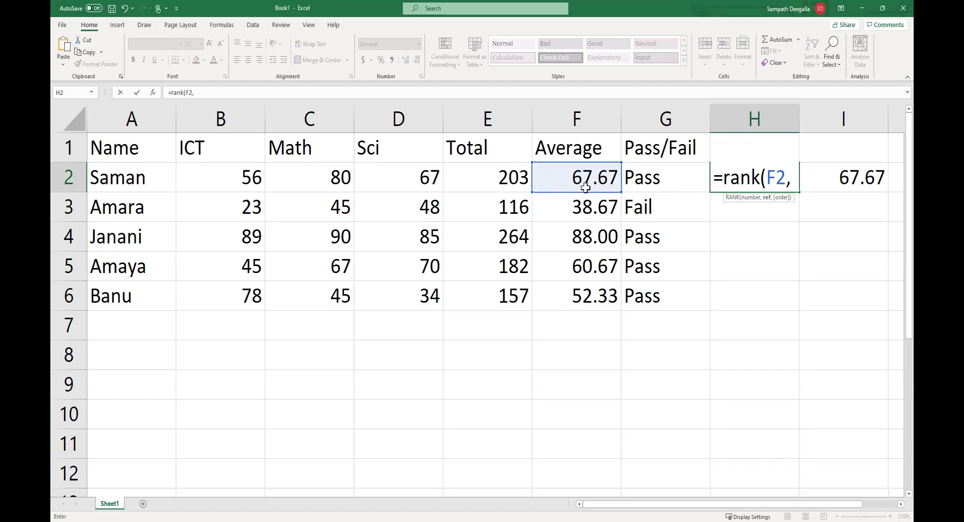
{"action": "type", "text": "F2:"}
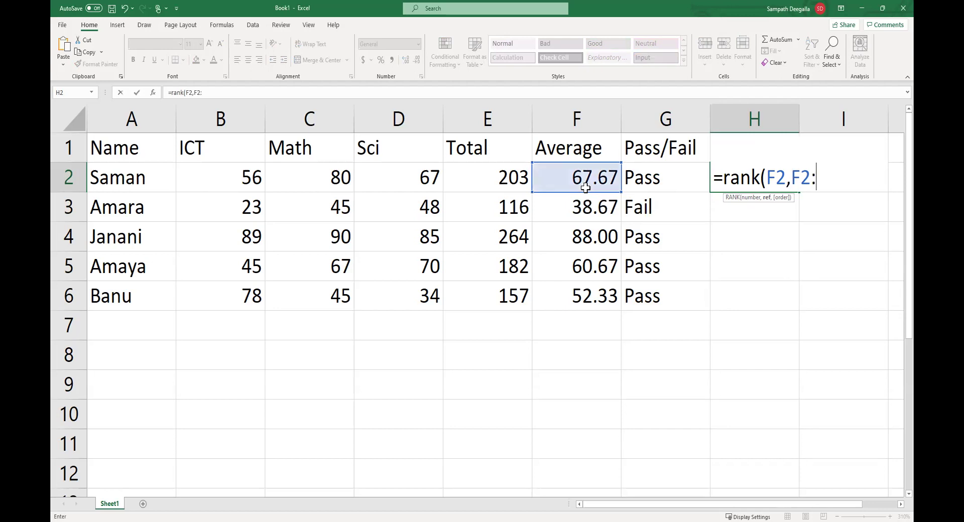
{"action": "type", "text": "F"}
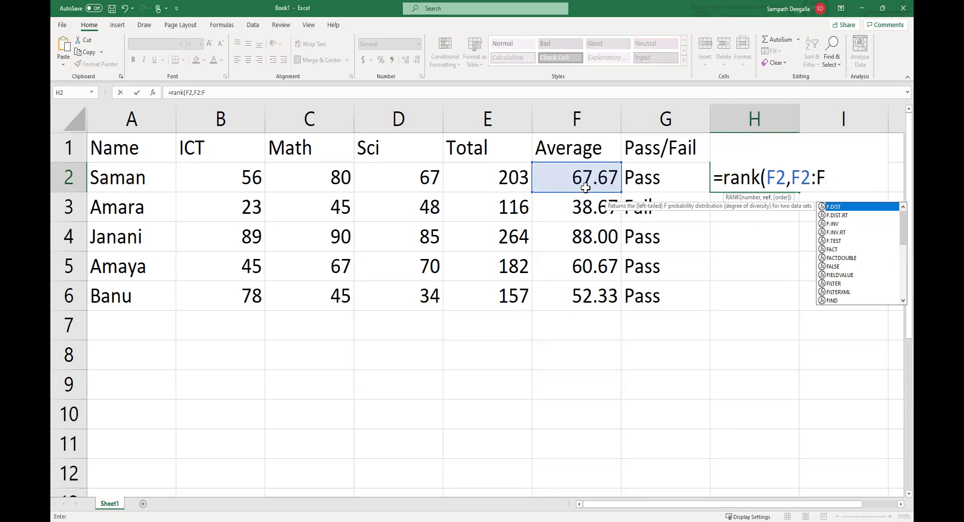
{"action": "type", "text": "6"}
{"action": "key", "text": "Return"}
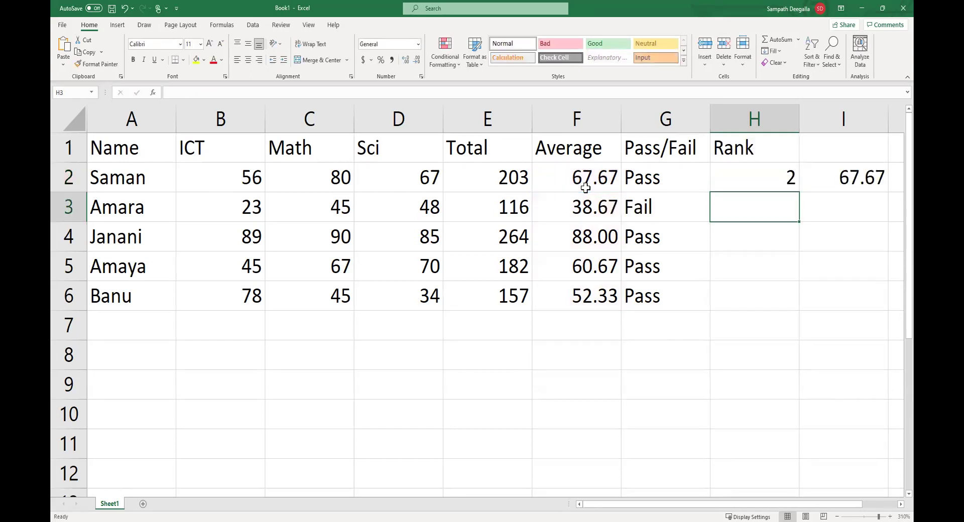
{"action": "key", "text": "Up"}
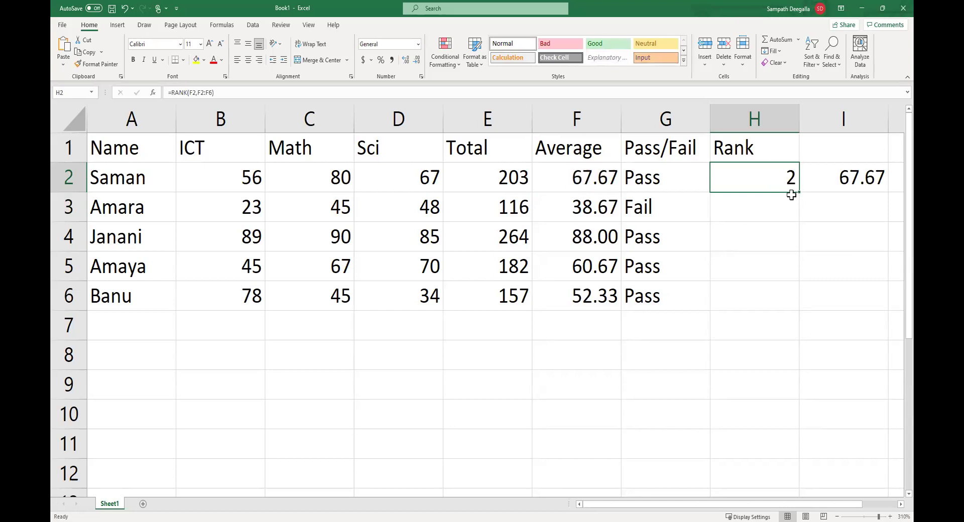
{"action": "left_click_drag", "start_coordinate": [801, 193], "coordinate": [783, 303]}
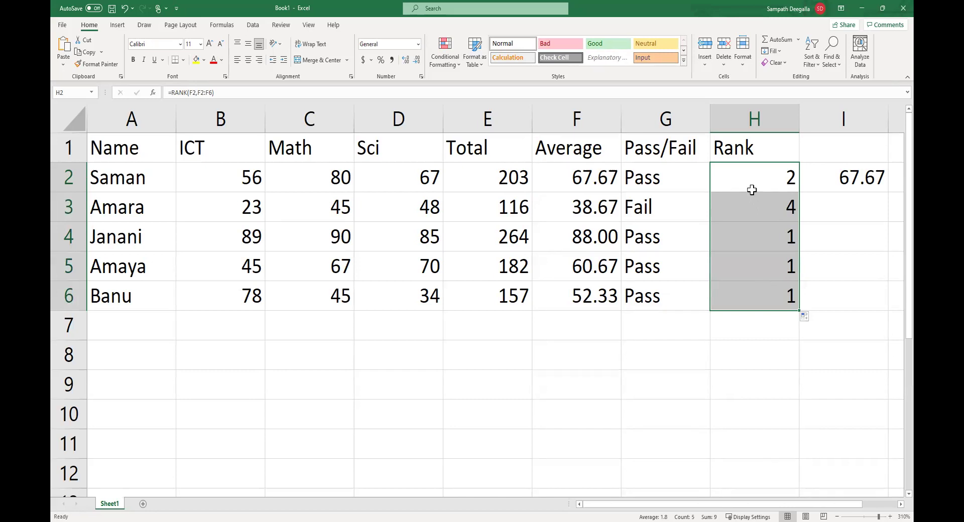
{"action": "left_click", "coordinate": [498, 177]}
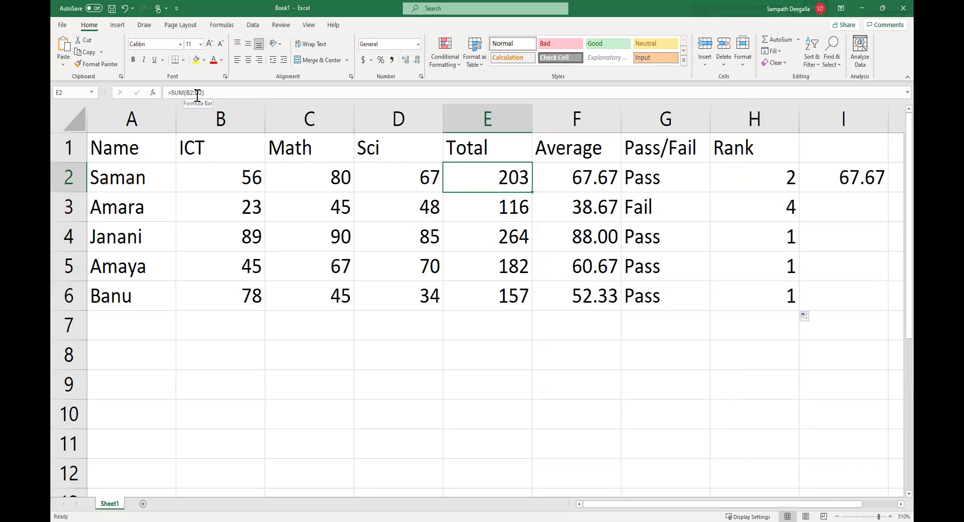
{"action": "left_click", "coordinate": [500, 211]}
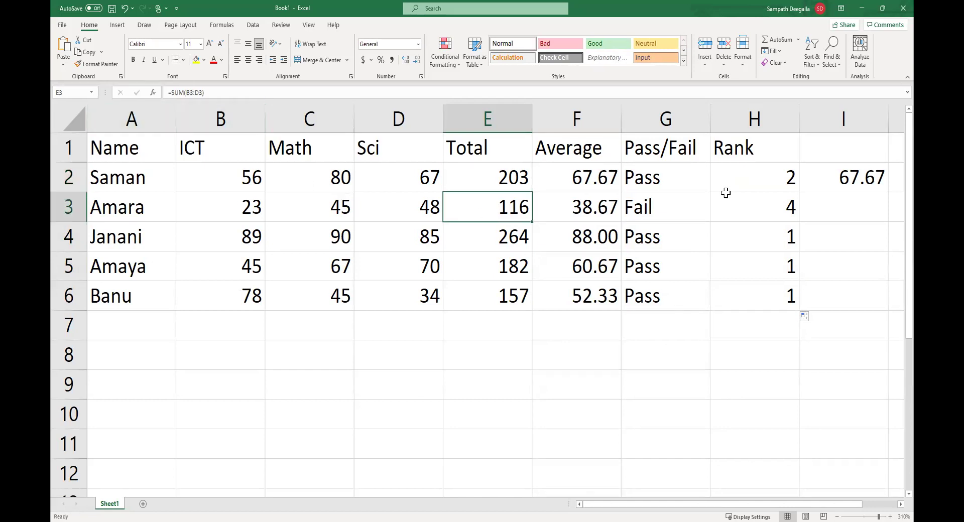
{"action": "left_click", "coordinate": [740, 179]}
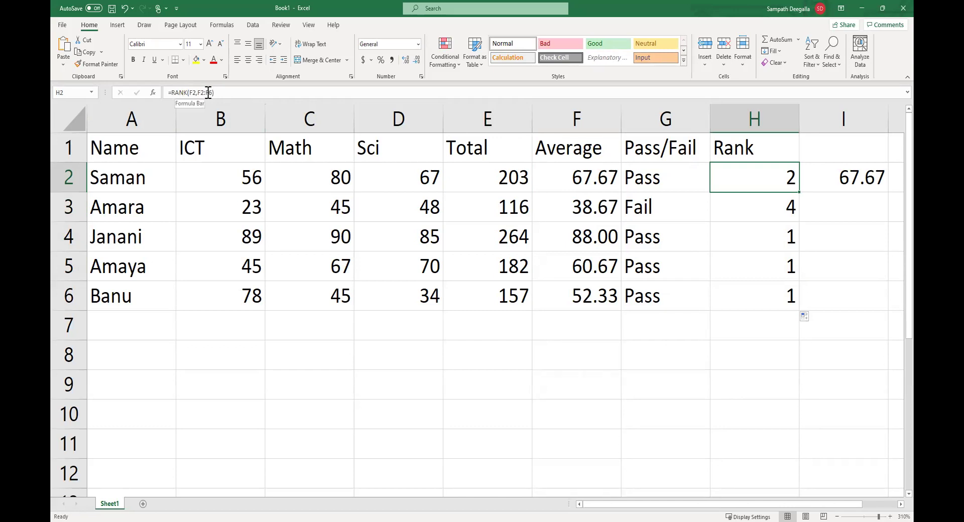
{"action": "left_click", "coordinate": [753, 203]}
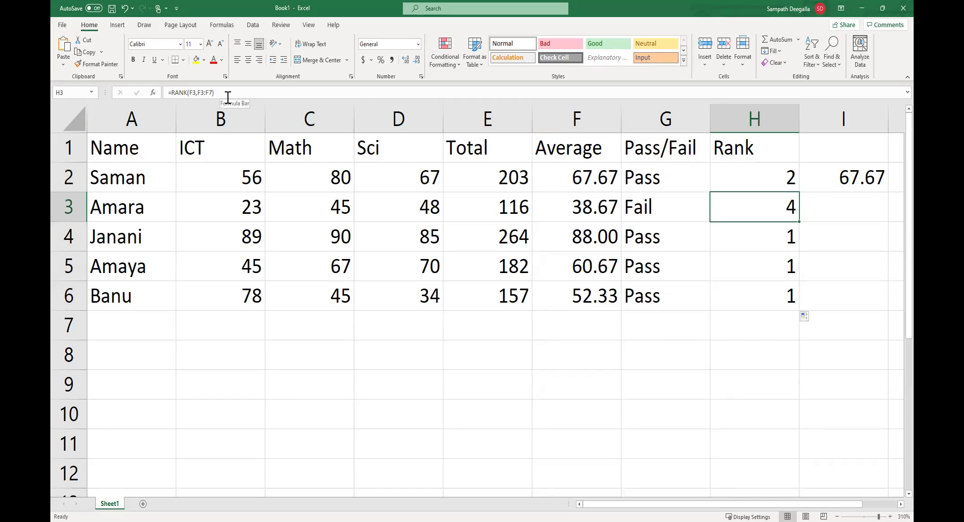
{"action": "left_click", "coordinate": [766, 184]}
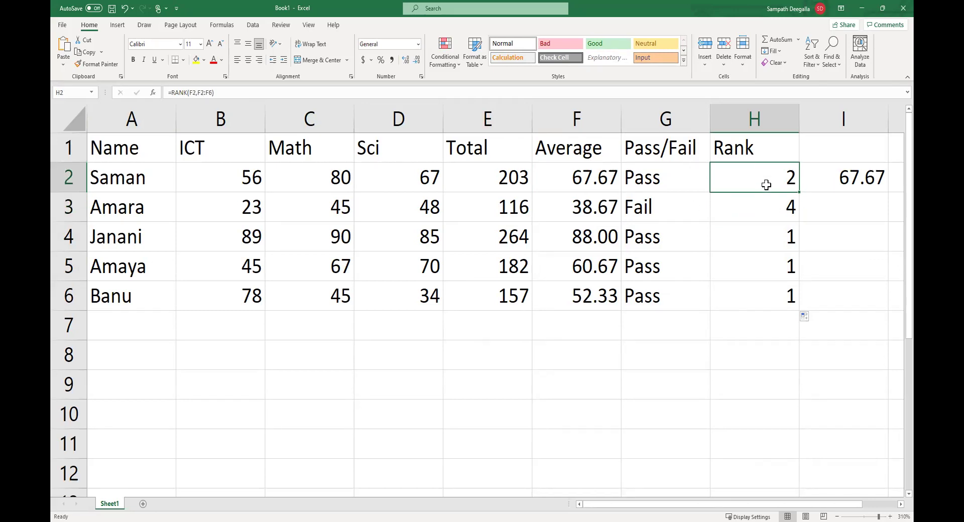
Lock the rank range as =RANK(F2,F$2:F$6) and refill H2:H6, giving ranks 2, 5, 1, 3, 4.
{"action": "left_click", "coordinate": [201, 92]}
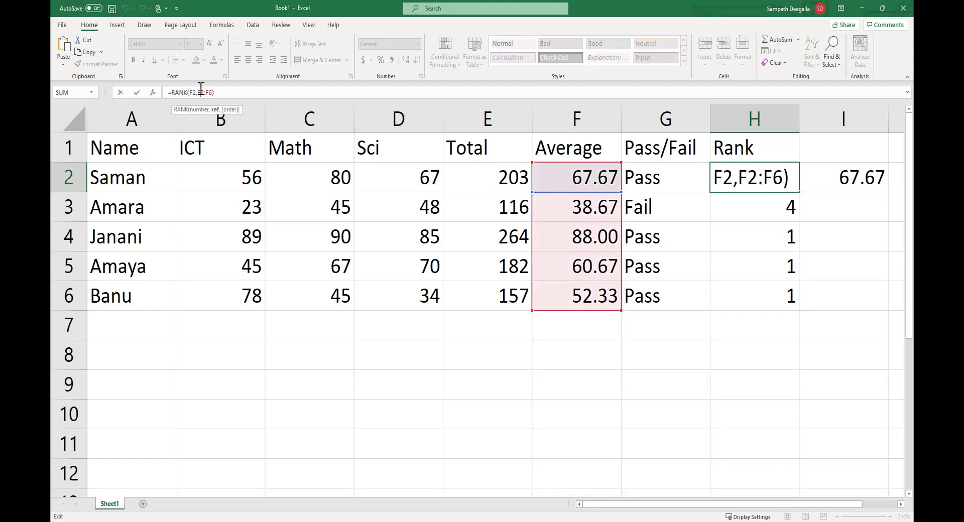
{"action": "type", "text": "$"}
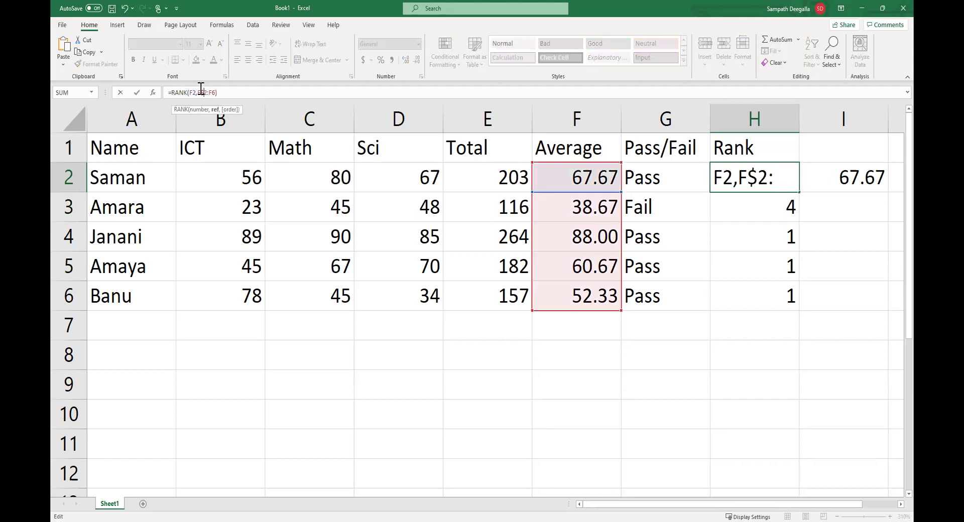
{"action": "key", "text": "Right"}
{"action": "key", "text": "Right"}
{"action": "key", "text": "Right"}
{"action": "type", "text": "$"}
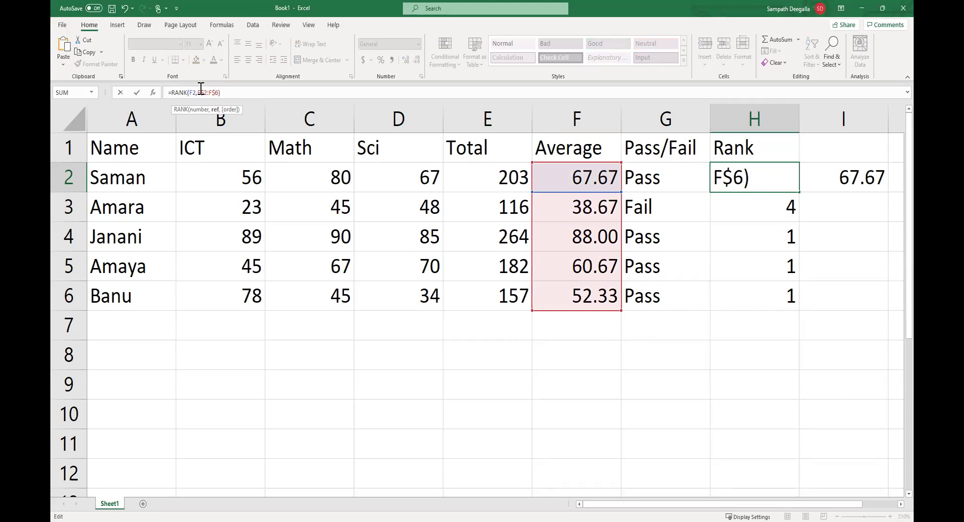
{"action": "key", "text": "Return"}
{"action": "key", "text": "Up"}
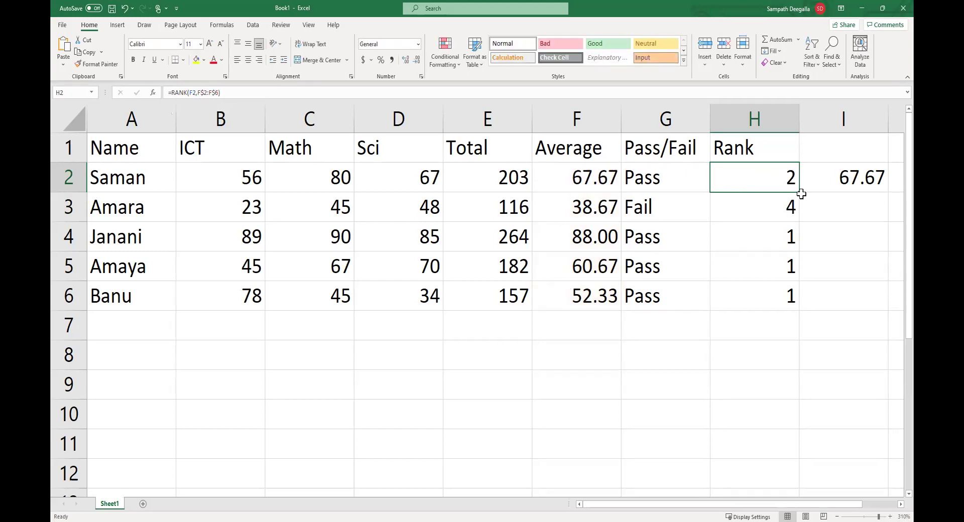
{"action": "left_click_drag", "start_coordinate": [799, 192], "coordinate": [792, 302]}
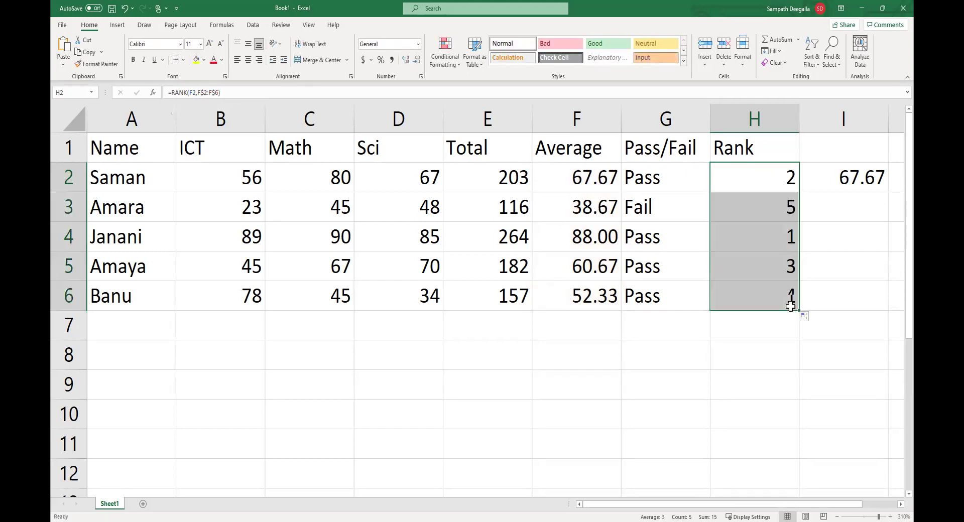
{"action": "left_click", "coordinate": [730, 334]}
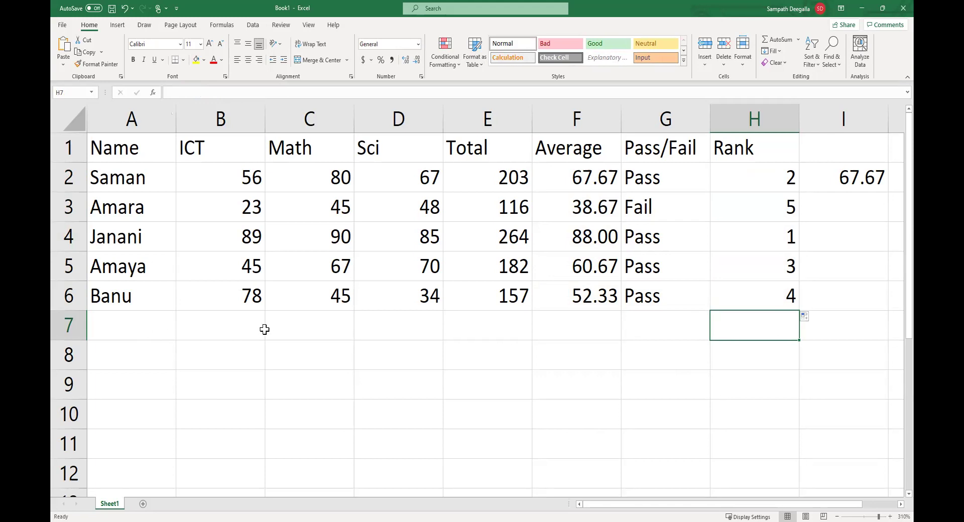
Enter the label 'No of students' in A7 and widen column A to fit it.
{"action": "left_click", "coordinate": [147, 330]}
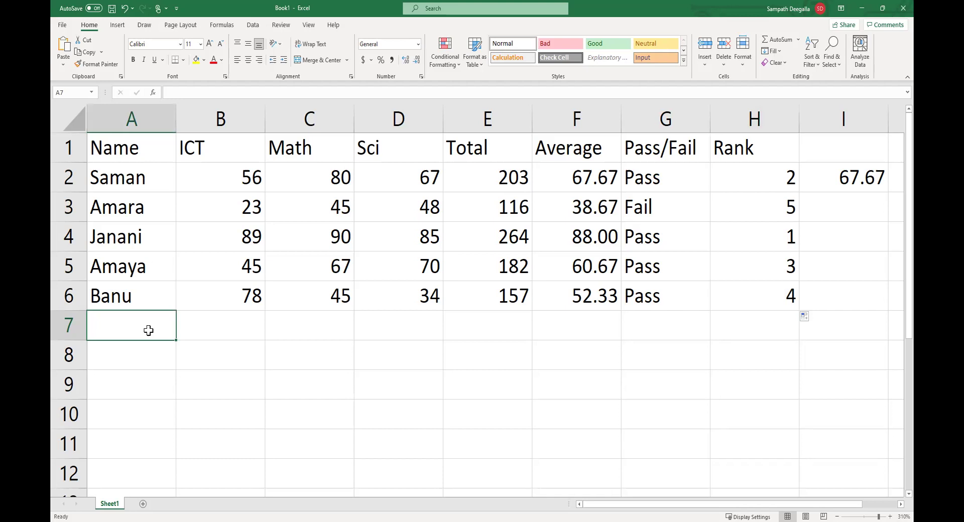
{"action": "type", "text": "No"}
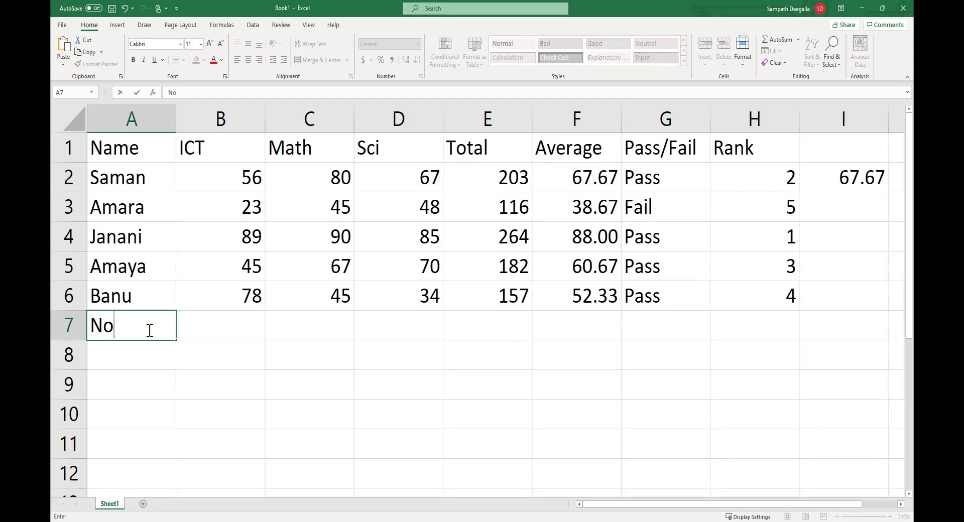
{"action": "type", "text": " of students"}
{"action": "key", "text": "Return"}
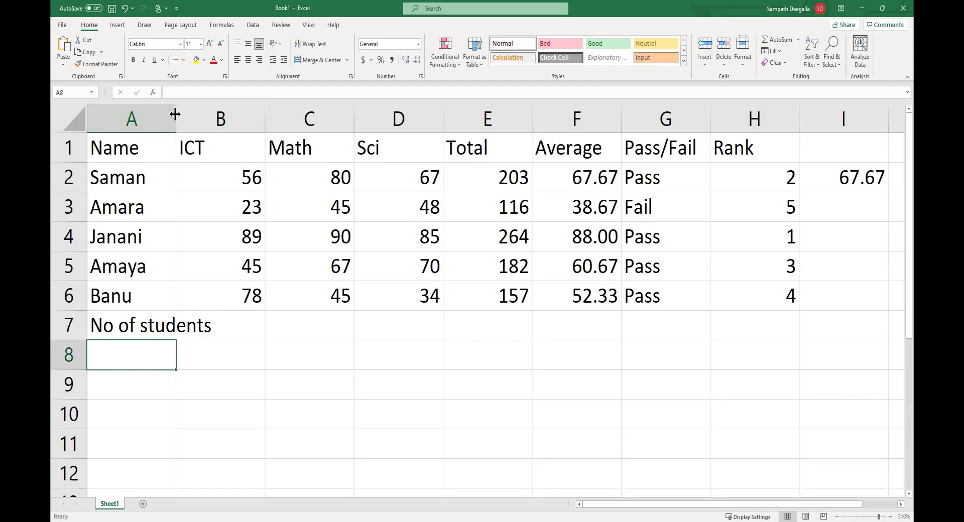
{"action": "left_click_drag", "start_coordinate": [227, 121], "coordinate": [231, 121]}
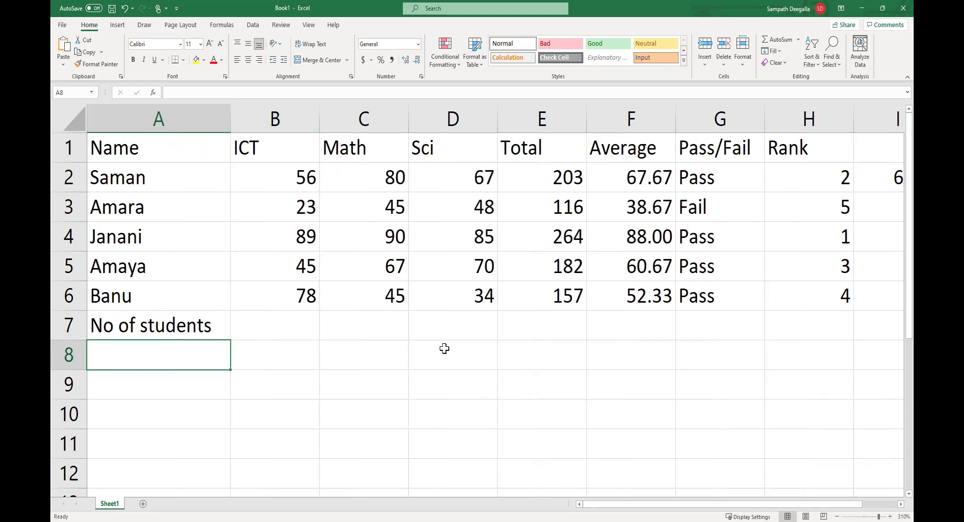
{"action": "left_click", "coordinate": [271, 329]}
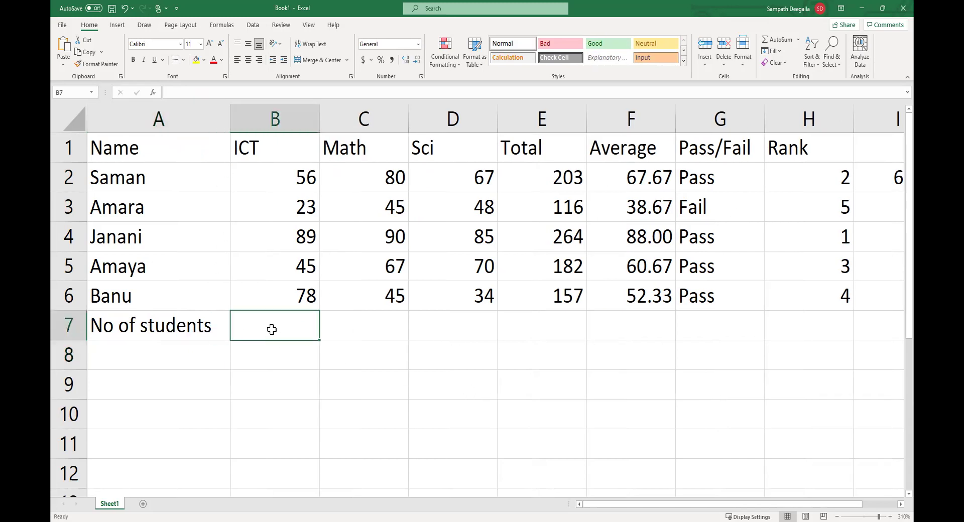
Enter =COUNT(B2:B6) in B7 and copy it across to D7.
{"action": "type", "text": "="}
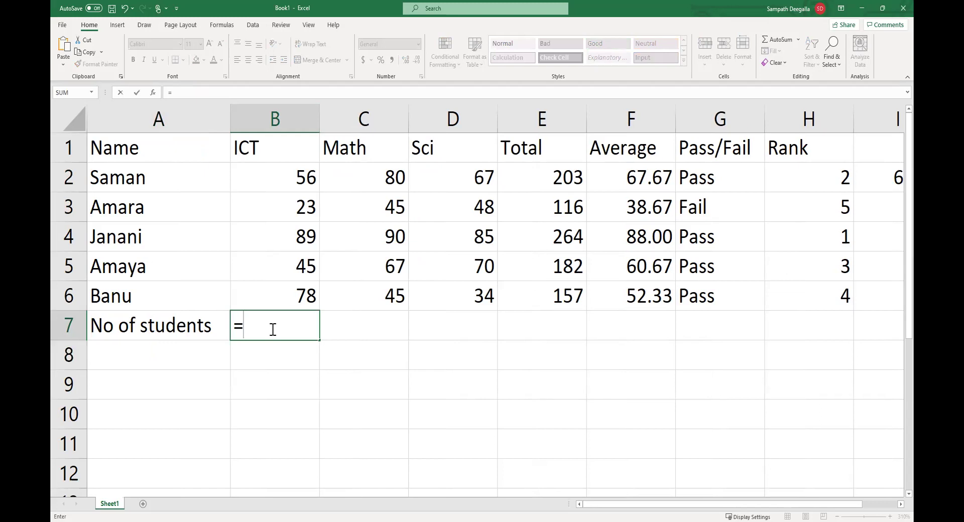
{"action": "type", "text": "count("}
{"action": "left_click", "coordinate": [283, 184]}
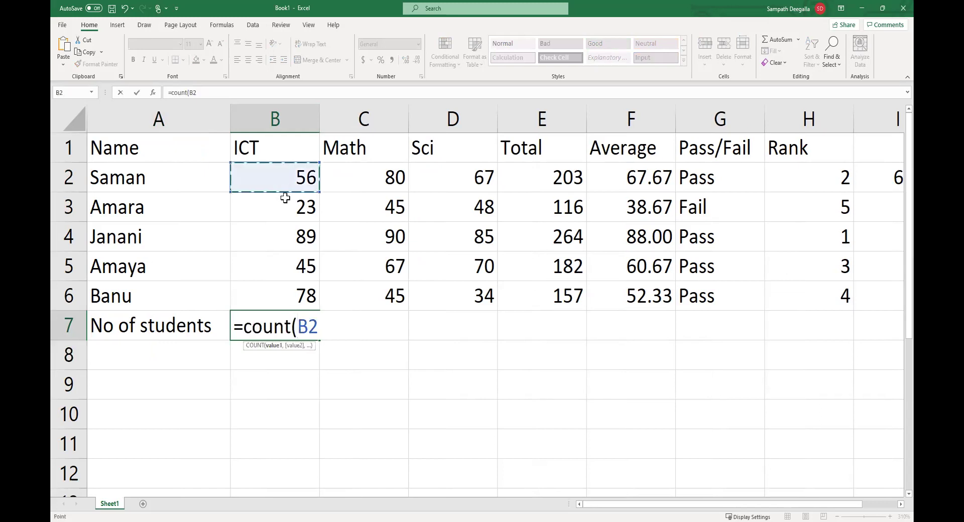
{"action": "left_click", "coordinate": [282, 300], "text": "shift"}
{"action": "type", "text": ")"}
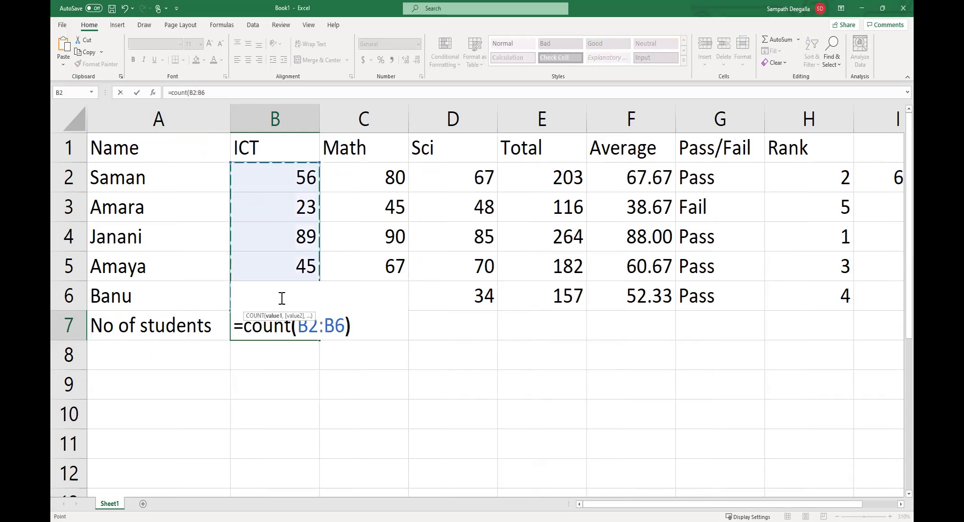
{"action": "key", "text": "Return"}
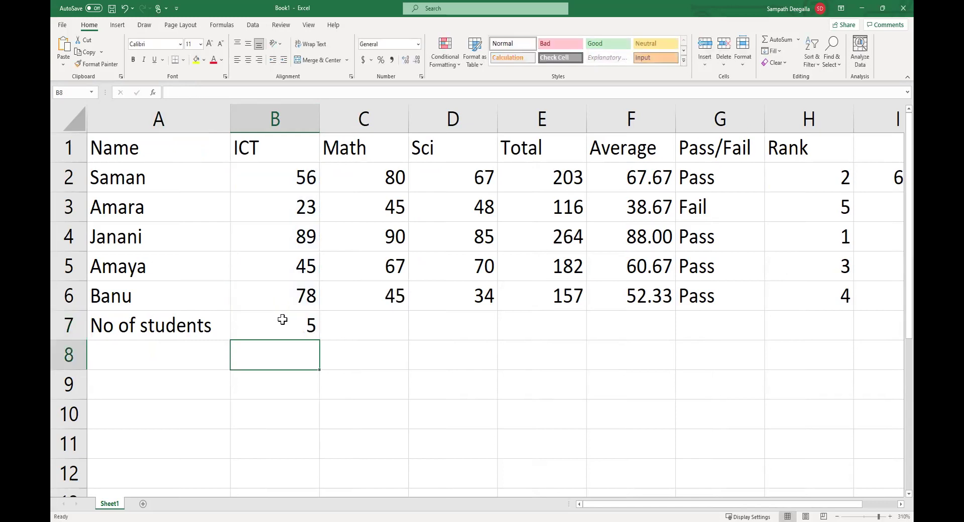
{"action": "left_click", "coordinate": [283, 317]}
{"action": "left_click_drag", "start_coordinate": [321, 342], "coordinate": [467, 343]}
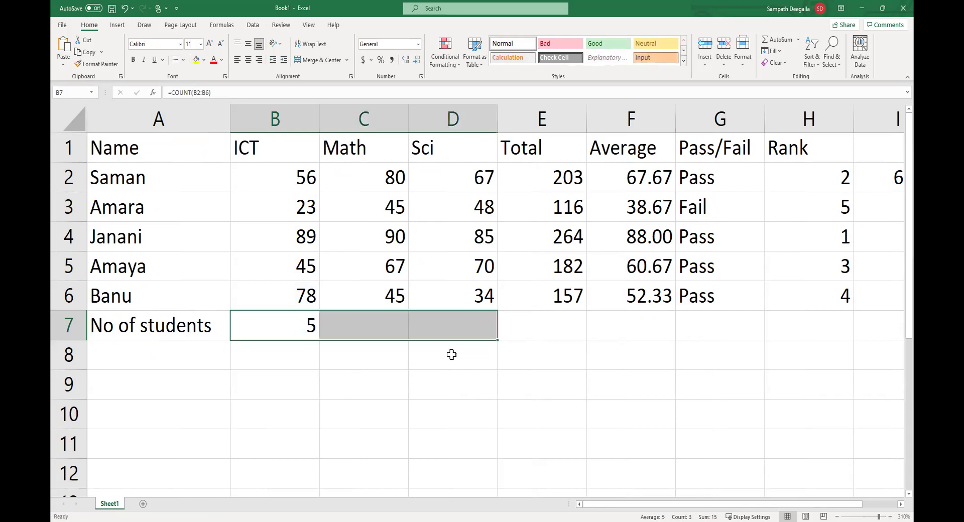
{"action": "left_click", "coordinate": [402, 408]}
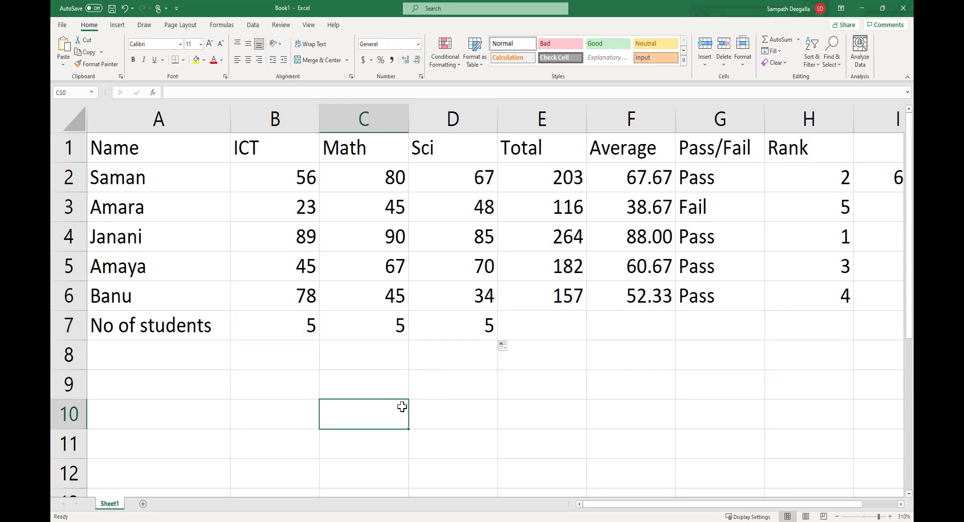
Clear Amaya's Math mark of 67 in C5 so the Math count becomes 4.
{"action": "left_click", "coordinate": [379, 272]}
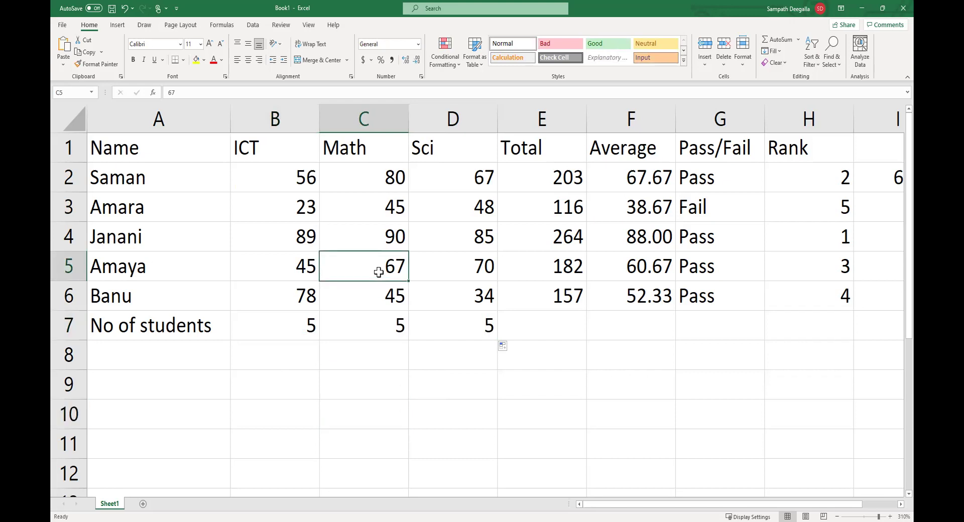
{"action": "key", "text": "Delete"}
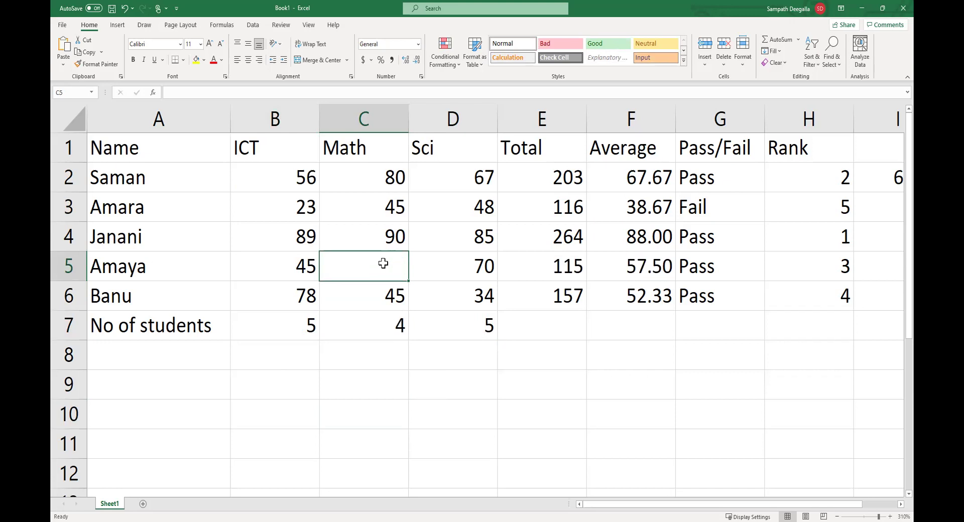
{"action": "left_click", "coordinate": [382, 325]}
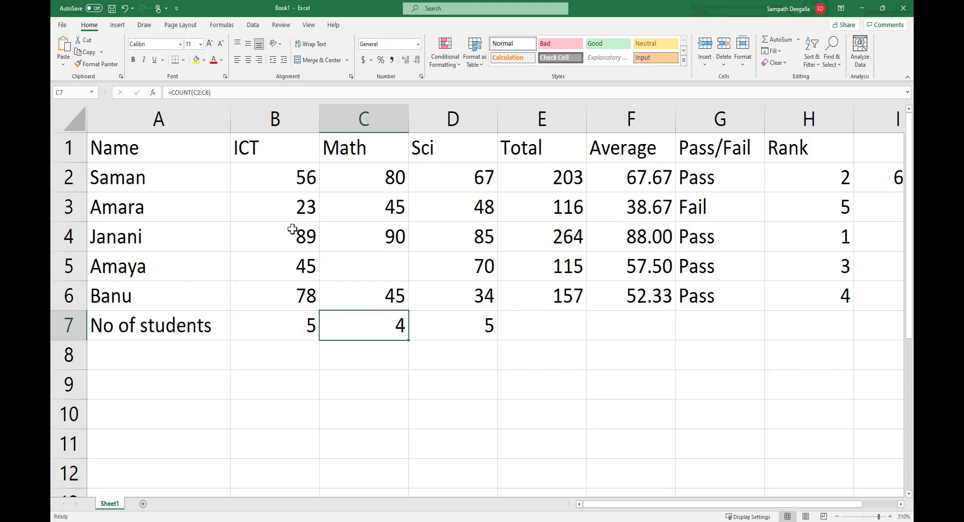
{"action": "left_click", "coordinate": [293, 214]}
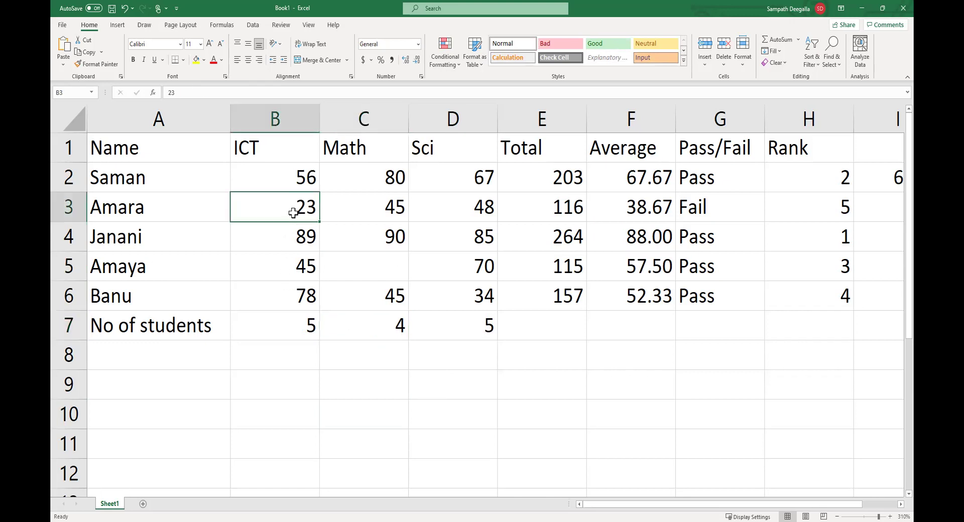
Replace Amara's ICT mark in B3 with AB, dropping the ICT count to 4.
{"action": "type", "text": "AB"}
{"action": "key", "text": "Return"}
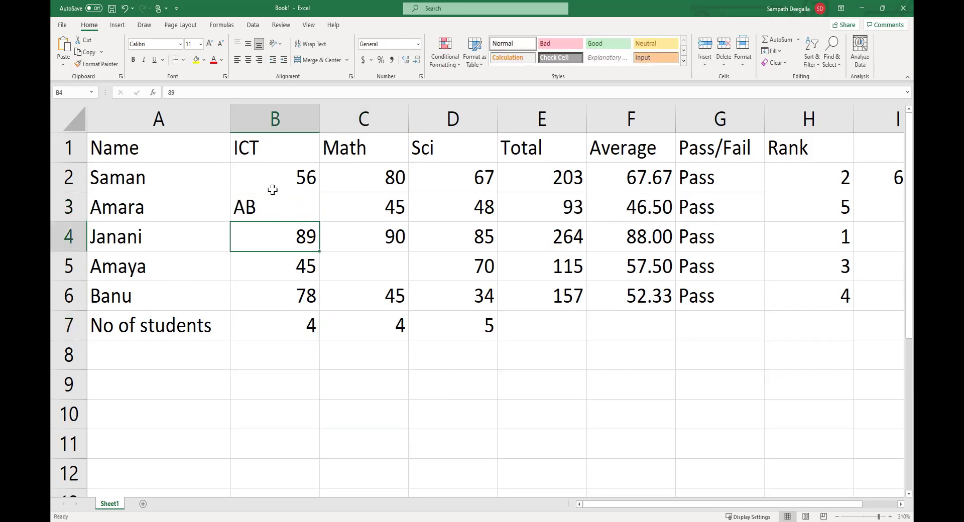
{"action": "left_click", "coordinate": [259, 203]}
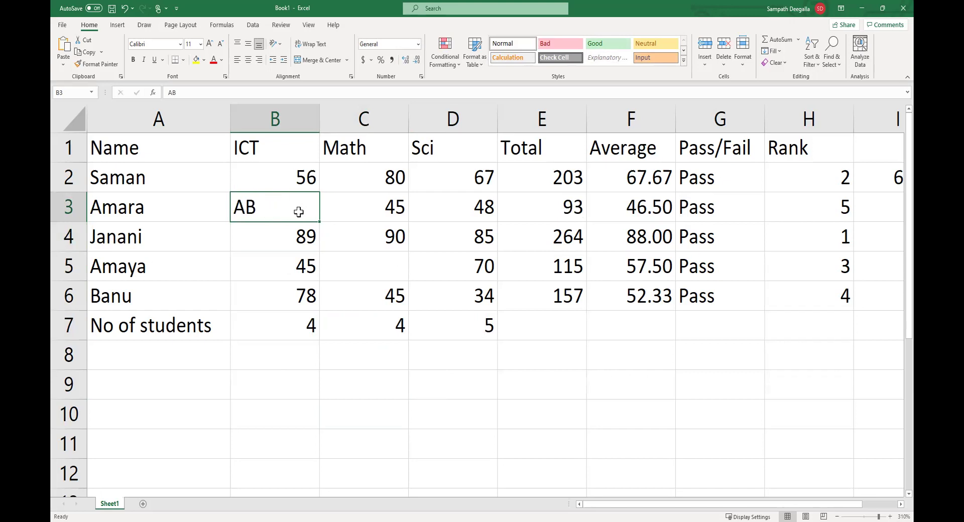
{"action": "left_click", "coordinate": [301, 324]}
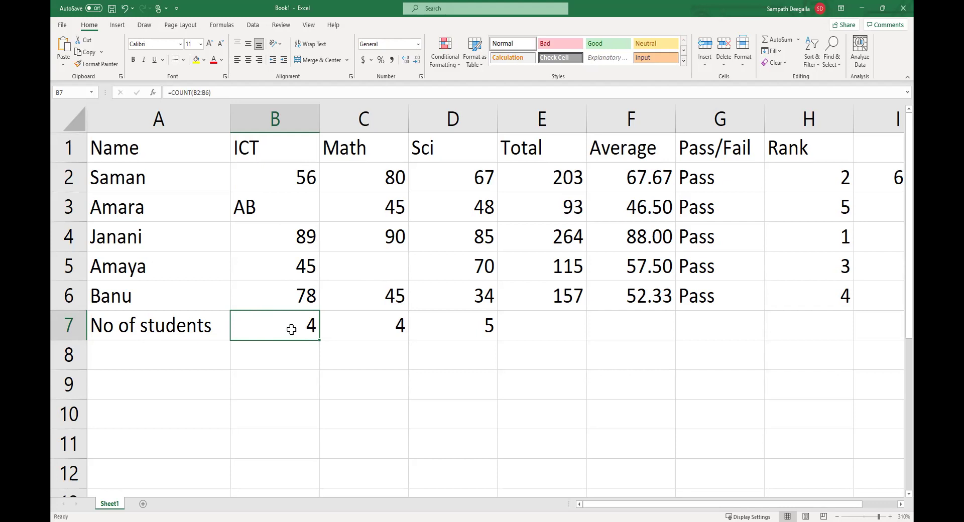
{"action": "left_click", "coordinate": [383, 330]}
Select Amaya's empty Math cell and view the fill colours without applying one.
{"action": "left_click", "coordinate": [366, 261]}
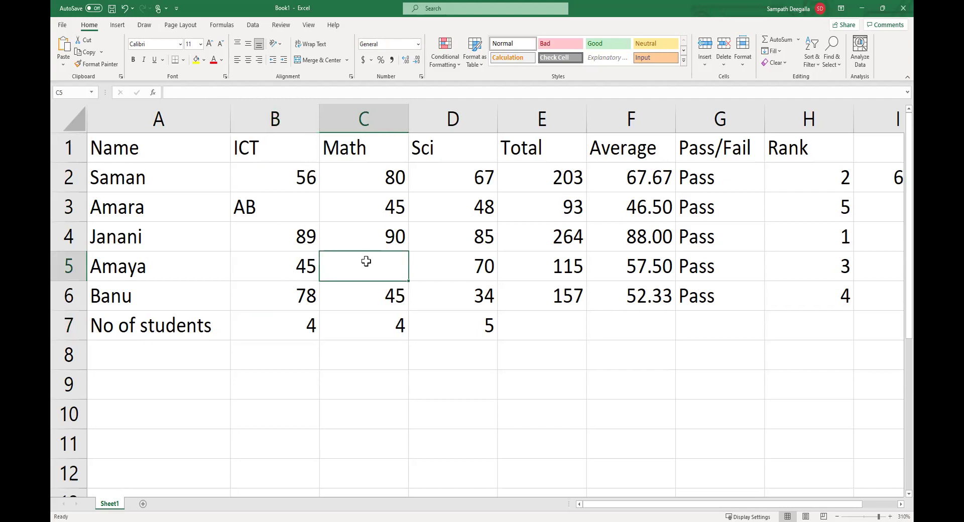
{"action": "left_click", "coordinate": [205, 61]}
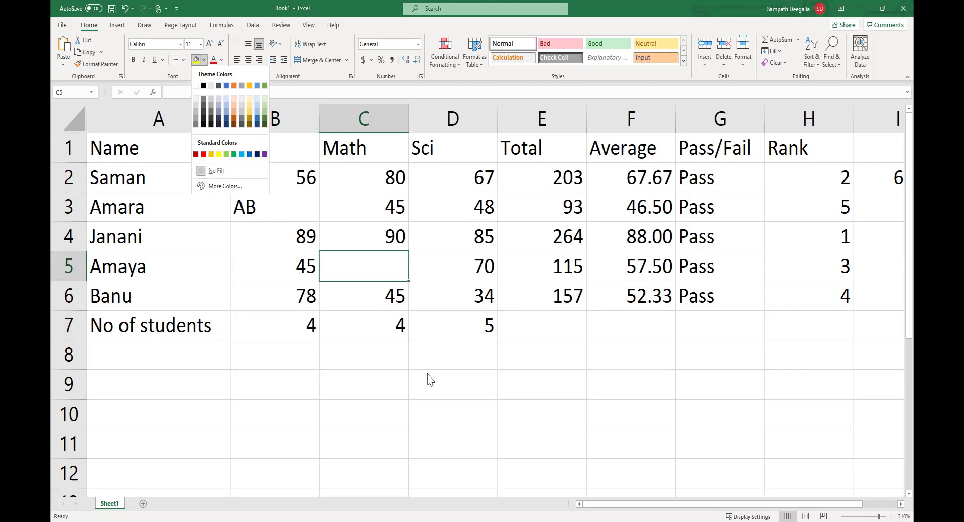
{"action": "left_click", "coordinate": [312, 403]}
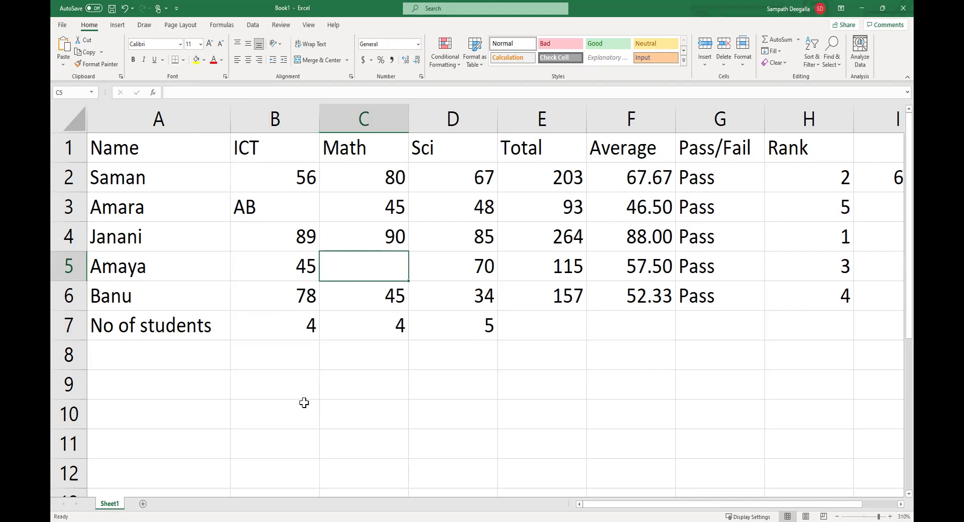
{"action": "left_click", "coordinate": [150, 361]}
Label A8 'Minimum' and A9 'Maximum'.
{"action": "type", "text": "Minu"}
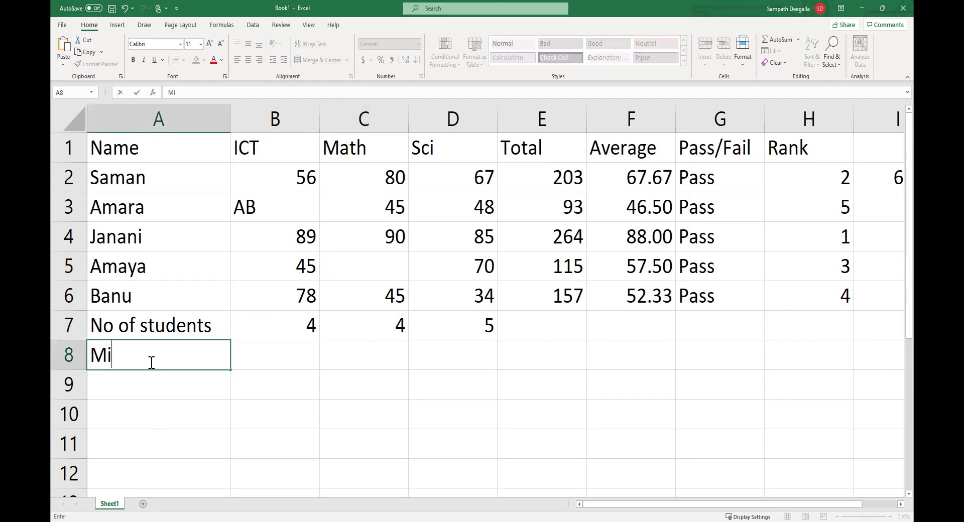
{"action": "key", "text": "BackSpace"}
{"action": "type", "text": "imu"}
{"action": "key", "text": "BackSpace"}
{"action": "key", "text": "BackSpace"}
{"action": "type", "text": "mum"}
{"action": "key", "text": "Return"}
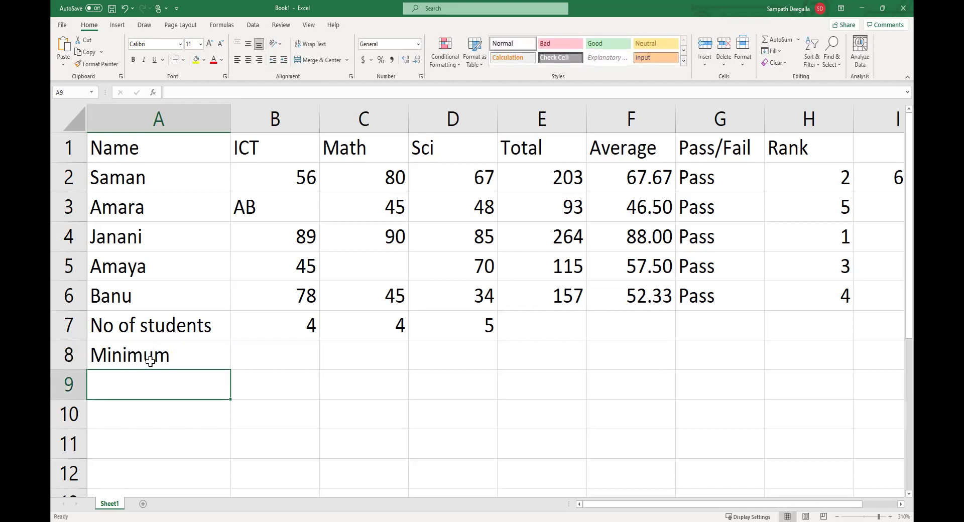
{"action": "type", "text": "Maximum"}
{"action": "key", "text": "Return"}
Enter =MIN(B2:B6) in B8 and copy it to D8, giving 45, 45 and 34.
{"action": "key", "text": "Up"}
{"action": "key", "text": "Up"}
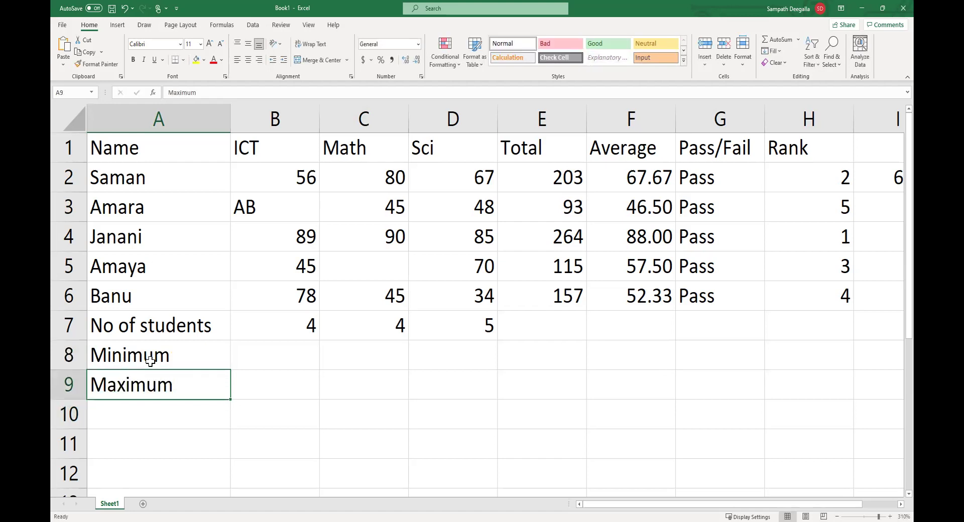
{"action": "key", "text": "Right"}
{"action": "type", "text": "="}
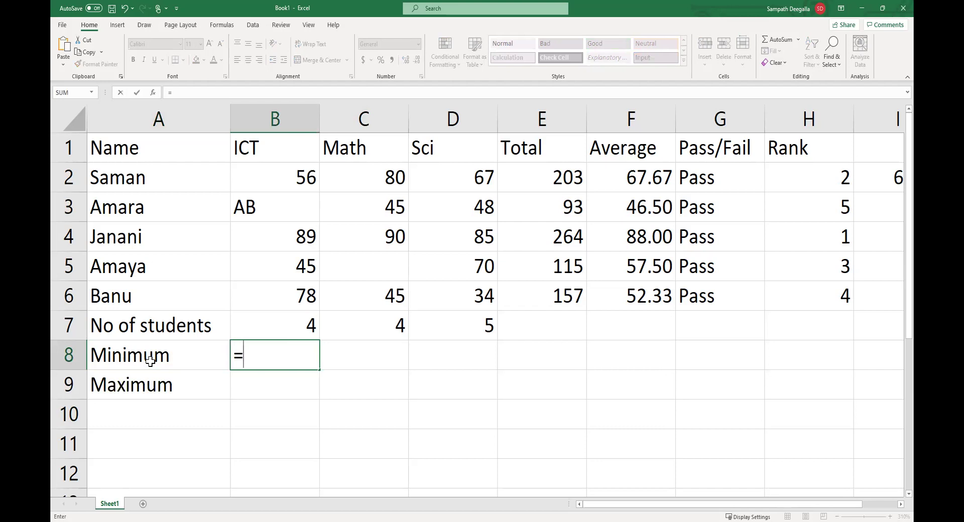
{"action": "type", "text": "min("}
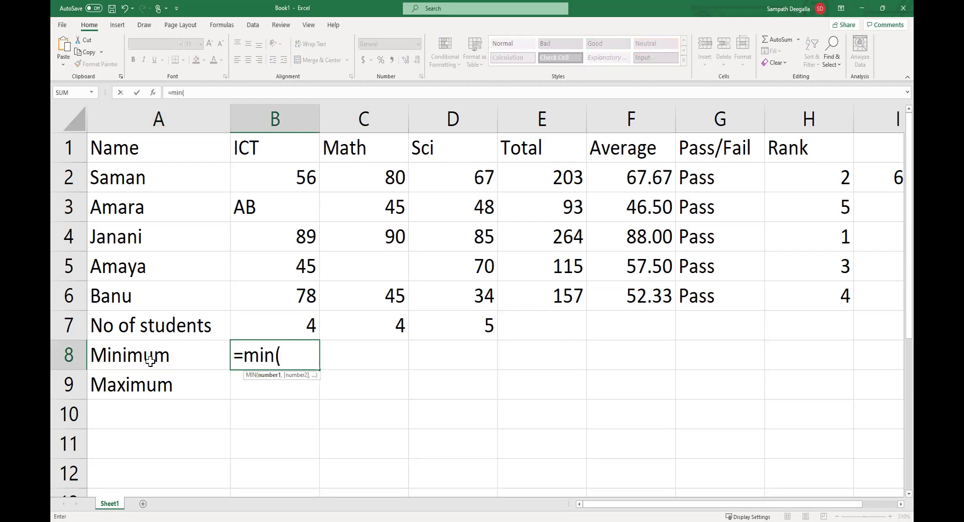
{"action": "type", "text": "B"}
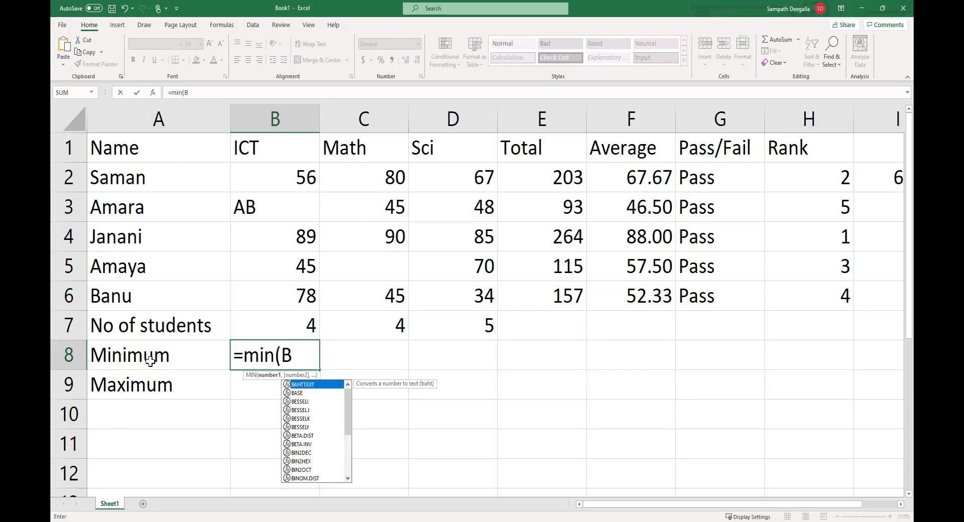
{"action": "type", "text": "2:"}
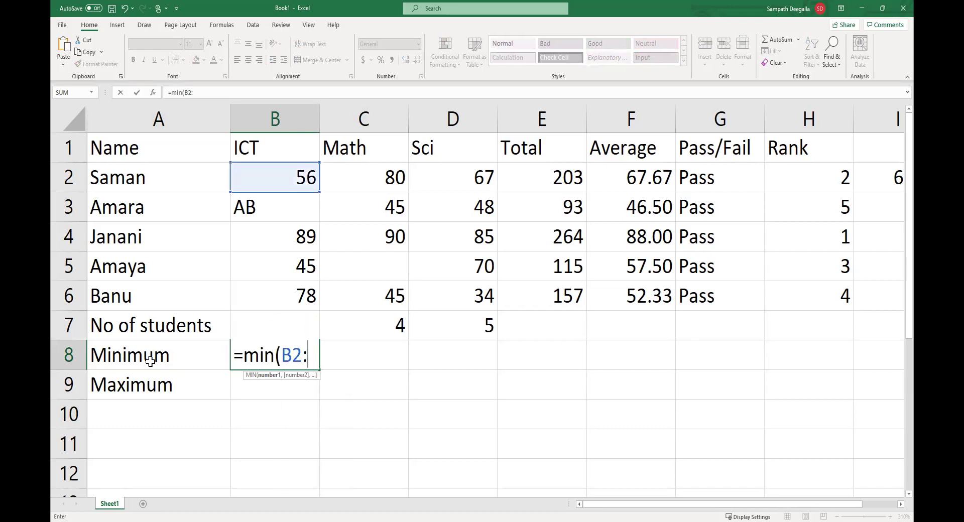
{"action": "type", "text": "B"}
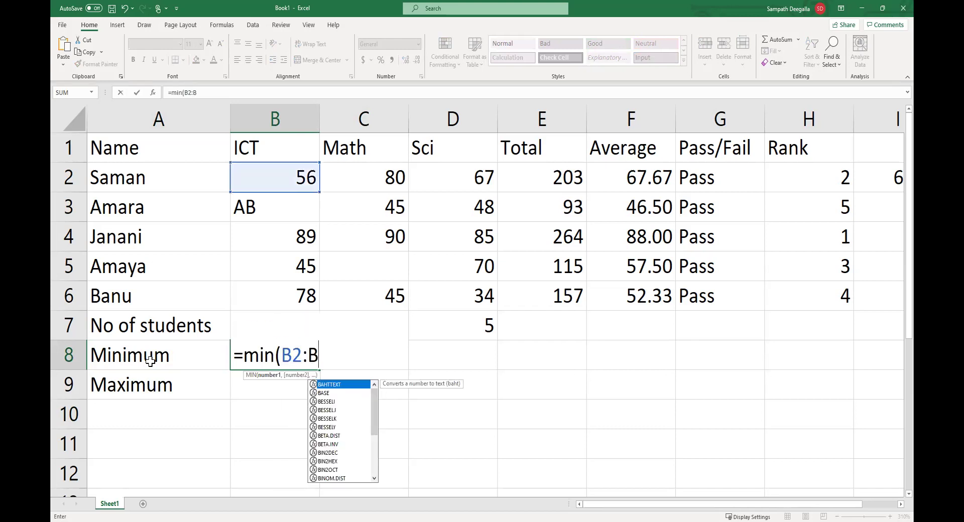
{"action": "type", "text": "6)"}
{"action": "key", "text": "Return"}
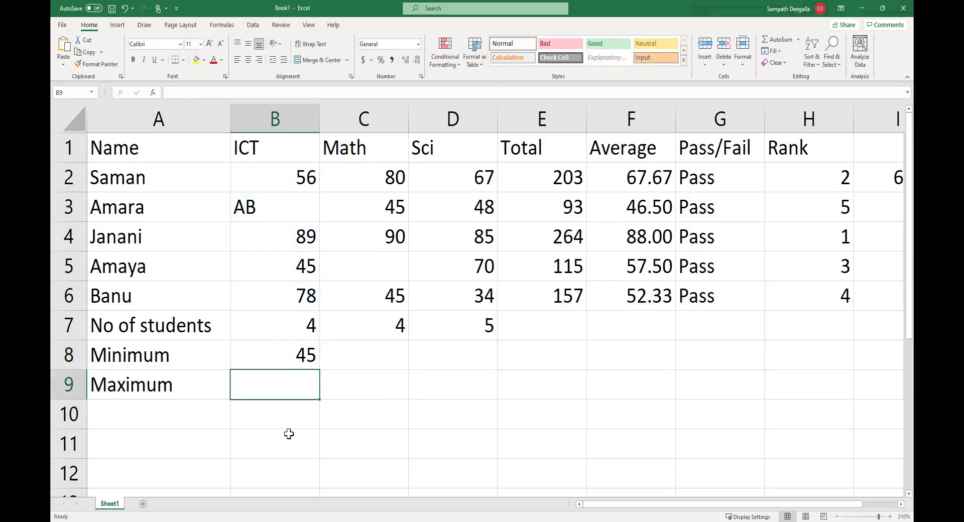
{"action": "left_click", "coordinate": [290, 359]}
{"action": "left_click_drag", "start_coordinate": [321, 371], "coordinate": [503, 372]}
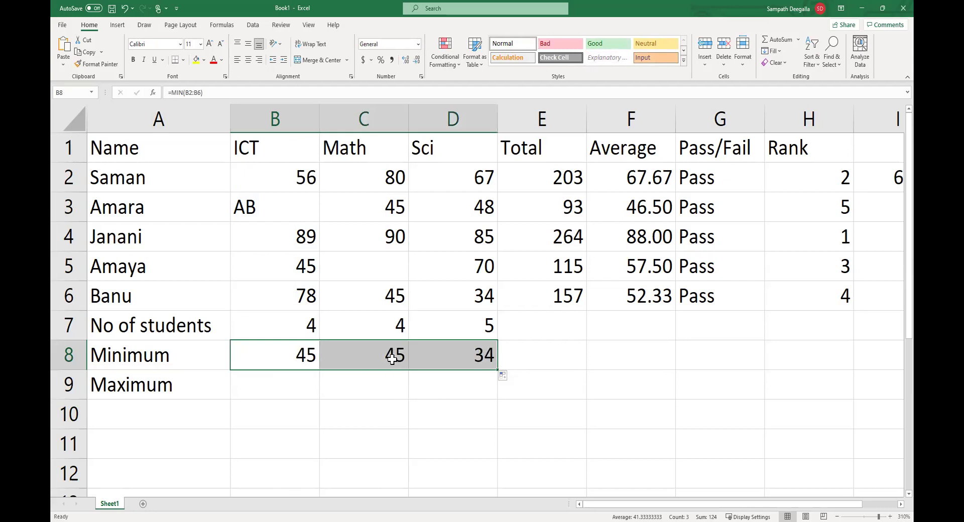
{"action": "left_click", "coordinate": [281, 387]}
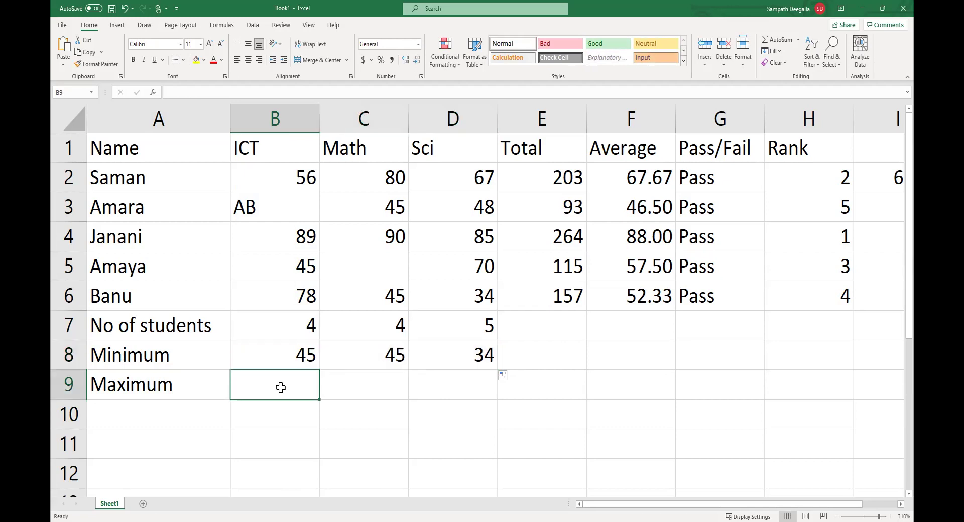
Enter =MAX(B2:B6) in B9 and copy it to D9, giving 89, 90 and 85.
{"action": "type", "text": "="}
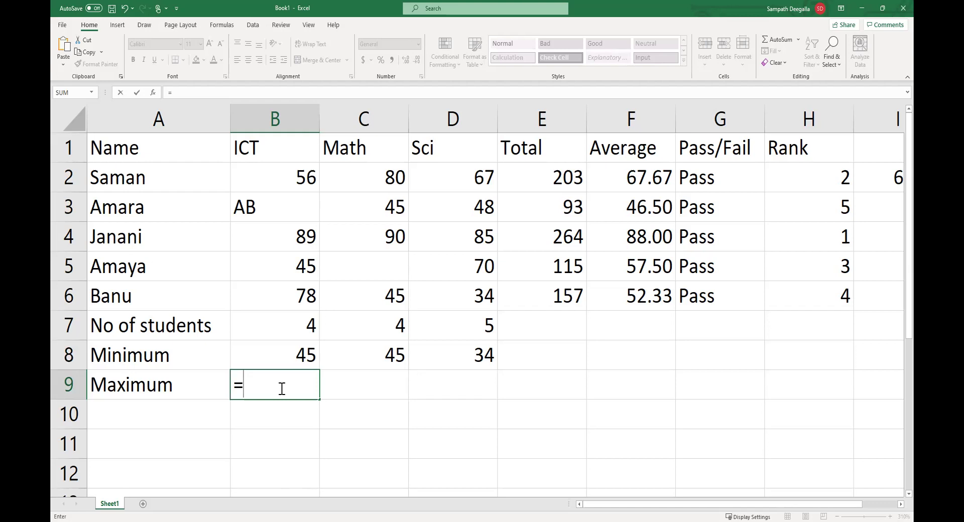
{"action": "type", "text": "max("}
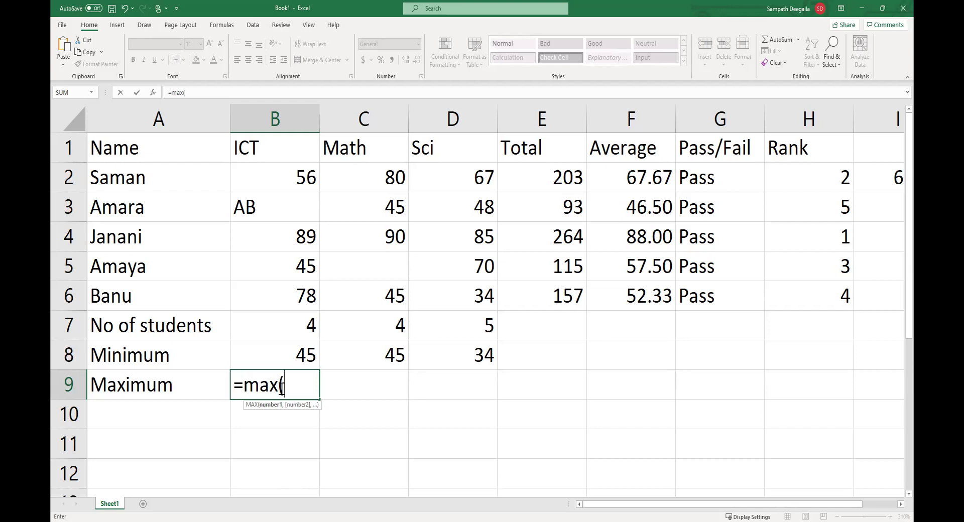
{"action": "type", "text": "B2:"}
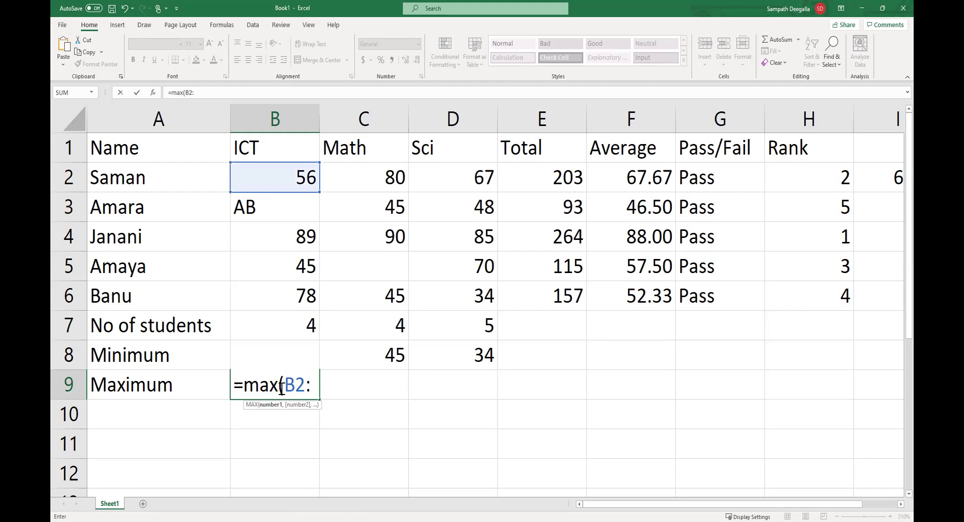
{"action": "type", "text": "B6"}
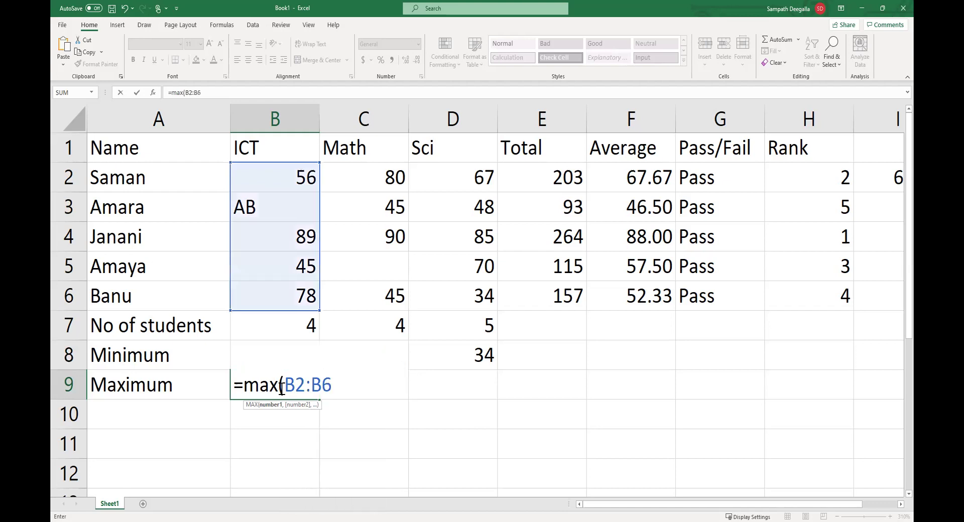
{"action": "key", "text": "Return"}
{"action": "left_click", "coordinate": [281, 387]}
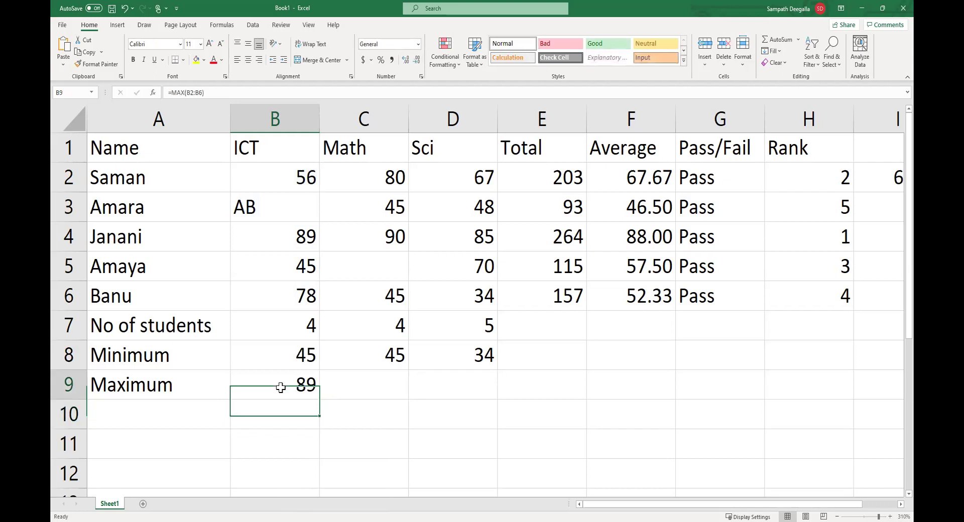
{"action": "left_click_drag", "start_coordinate": [319, 400], "coordinate": [484, 396]}
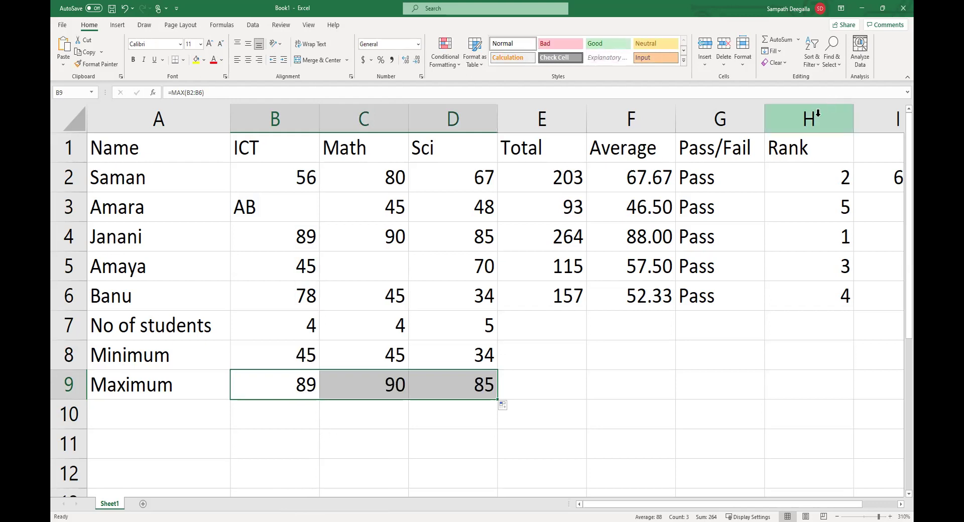
Set the ICT, Math and Sci columns B to D to width 4.
{"action": "right_click", "coordinate": [279, 119]}
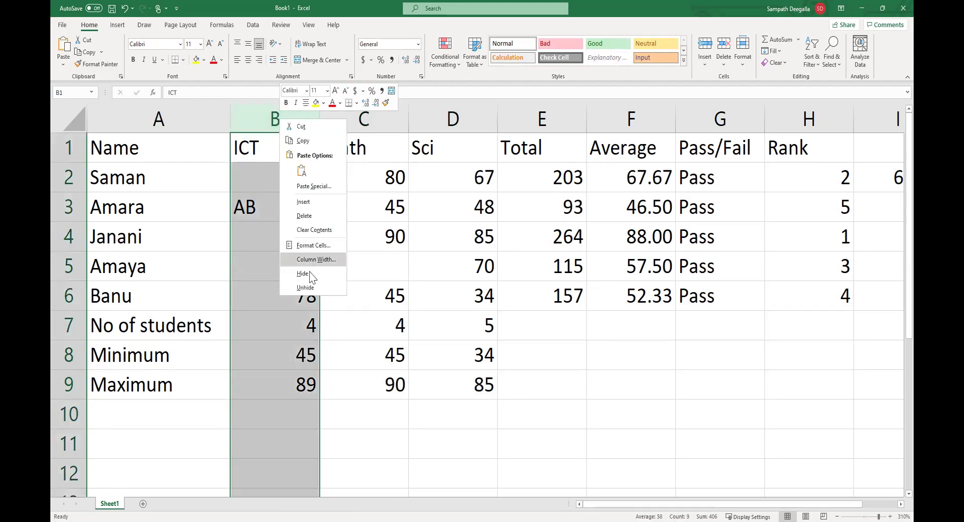
{"action": "left_click", "coordinate": [315, 259]}
{"action": "type", "text": "4"}
{"action": "left_click", "coordinate": [300, 286]}
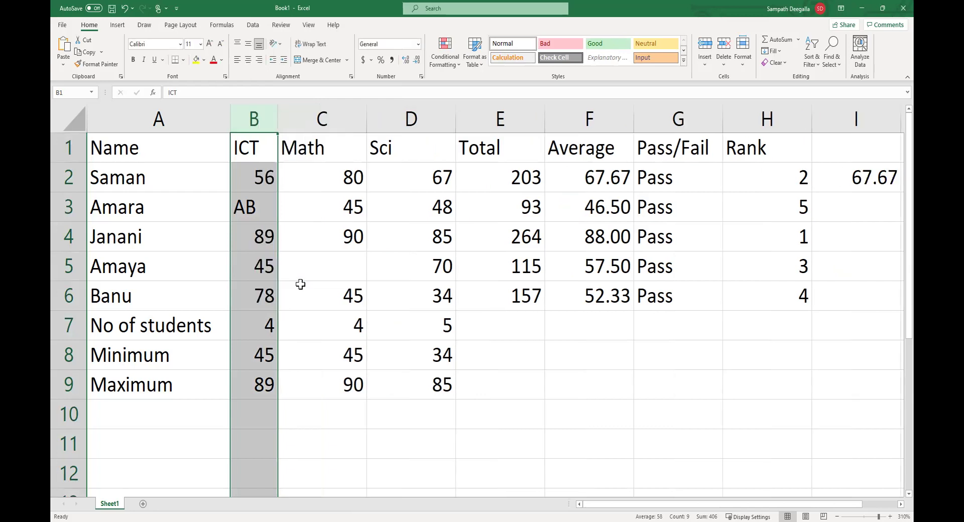
{"action": "left_click", "coordinate": [313, 127]}
{"action": "left_click_drag", "start_coordinate": [313, 127], "coordinate": [387, 116]}
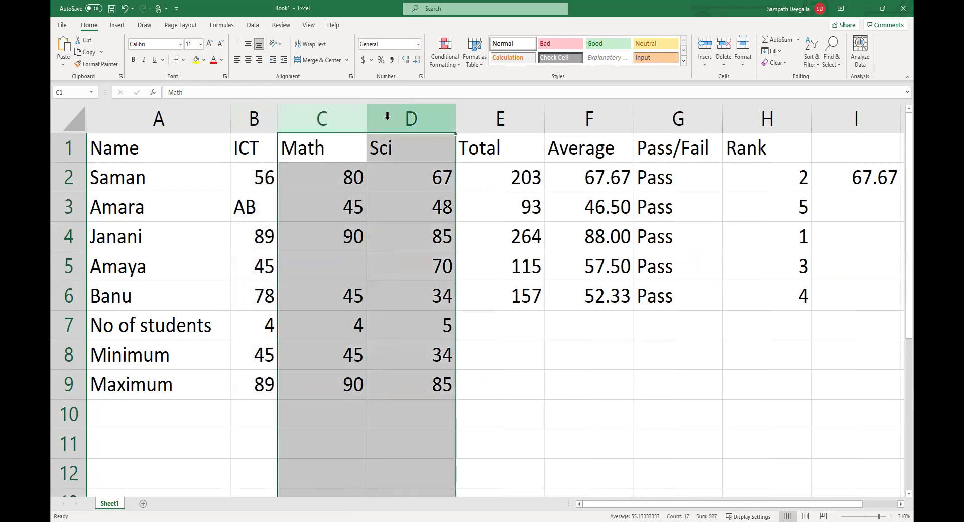
{"action": "right_click", "coordinate": [388, 116]}
{"action": "left_click", "coordinate": [399, 286]}
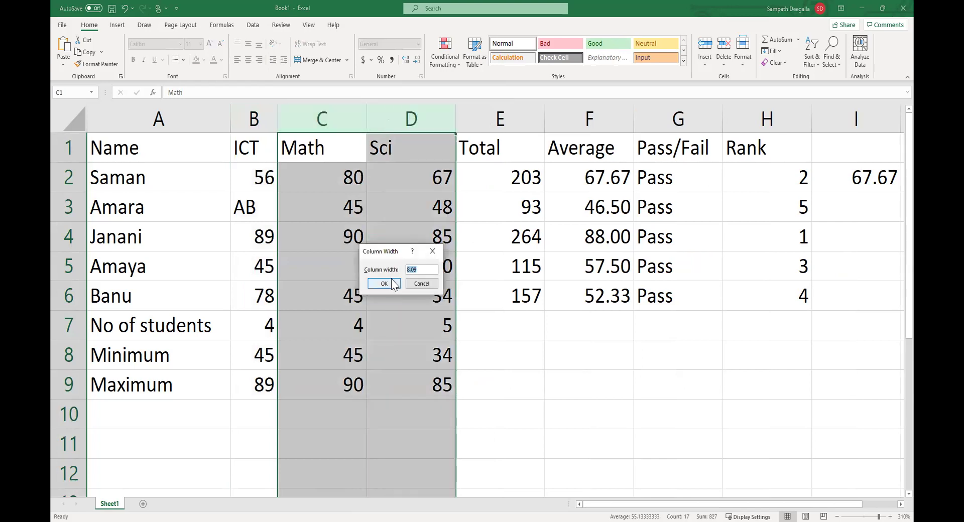
{"action": "type", "text": "4"}
{"action": "left_click", "coordinate": [384, 285]}
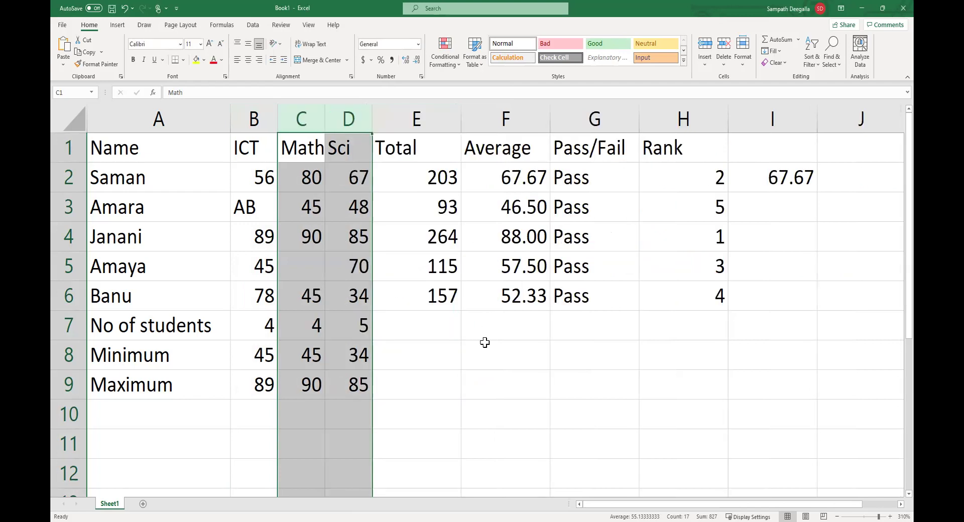
Delete the stray column I and set columns E through H to width 4.
{"action": "right_click", "coordinate": [773, 120]}
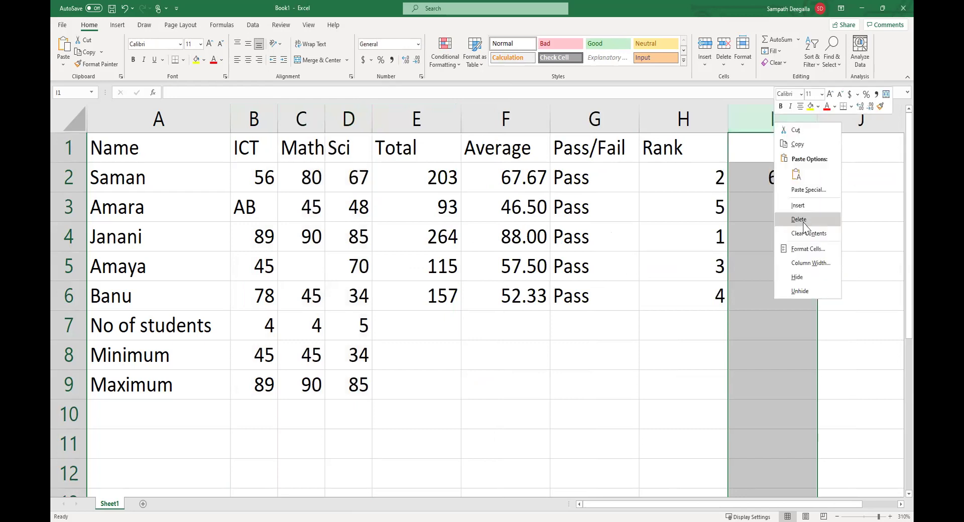
{"action": "left_click", "coordinate": [803, 221]}
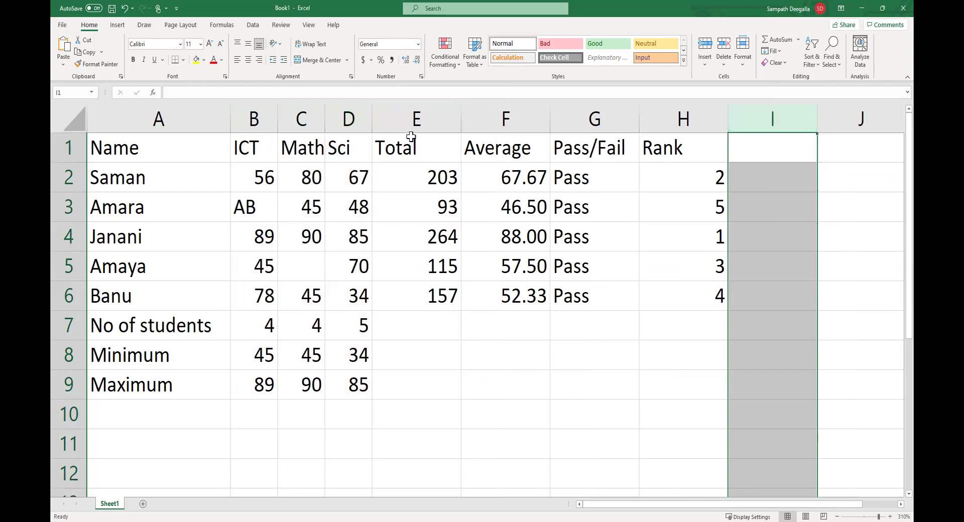
{"action": "left_click_drag", "start_coordinate": [410, 126], "coordinate": [663, 131]}
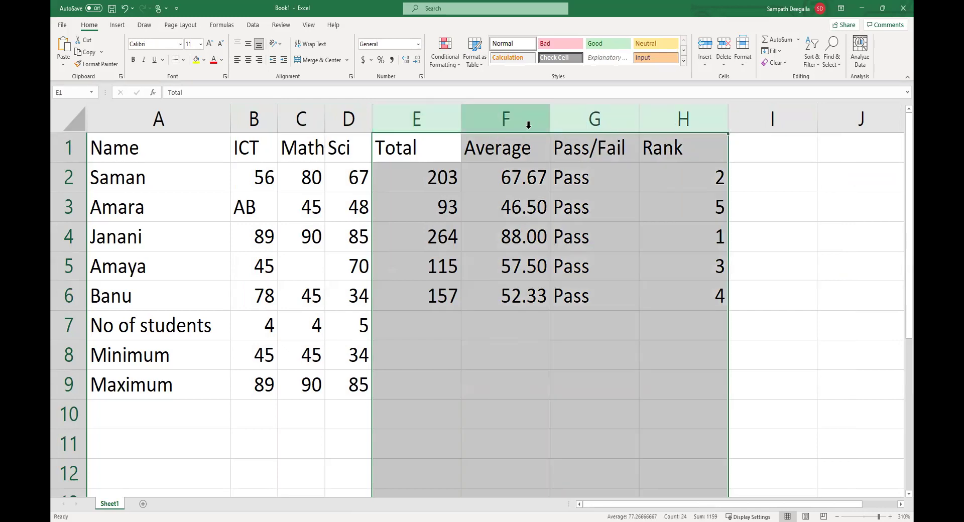
{"action": "right_click", "coordinate": [530, 130]}
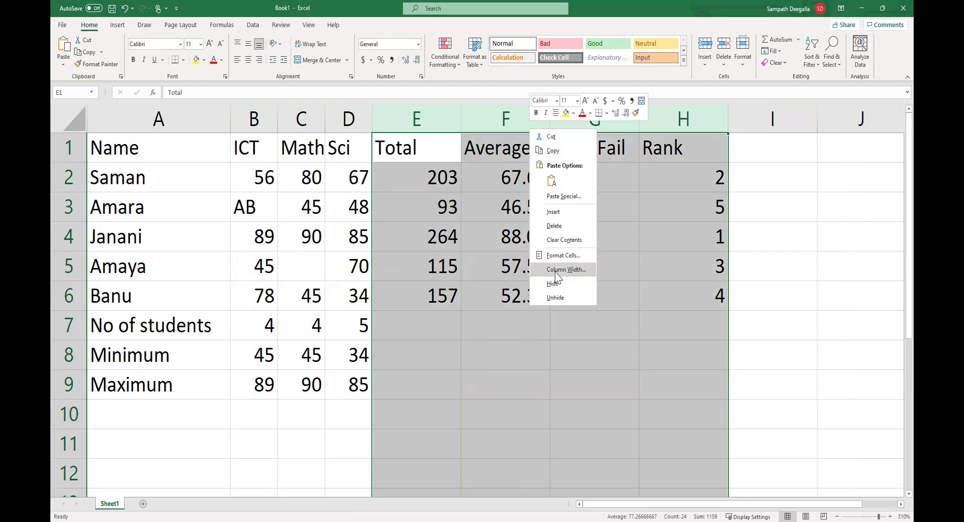
{"action": "left_click", "coordinate": [556, 271]}
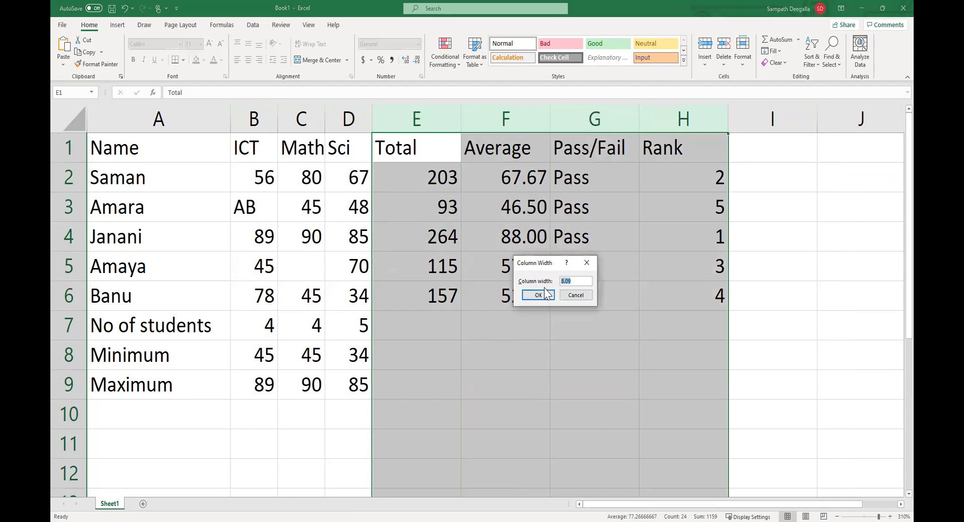
{"action": "type", "text": "4"}
{"action": "left_click", "coordinate": [538, 295]}
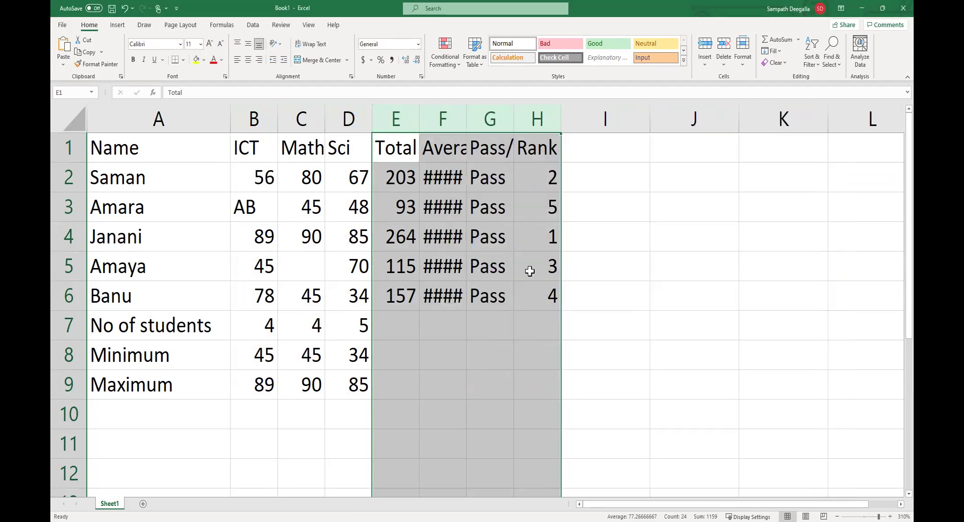
Set the Average column F to width 5.
{"action": "left_click", "coordinate": [451, 118]}
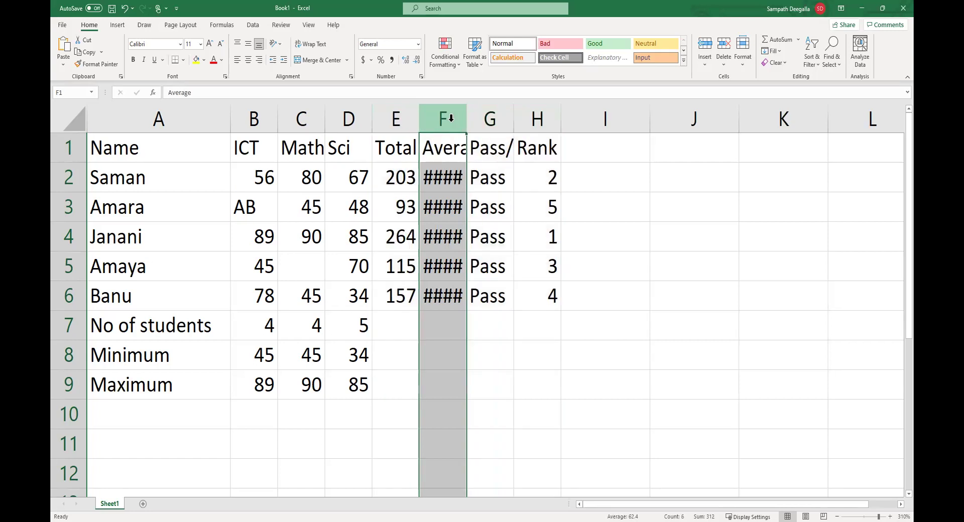
{"action": "key", "text": "shift+F10"}
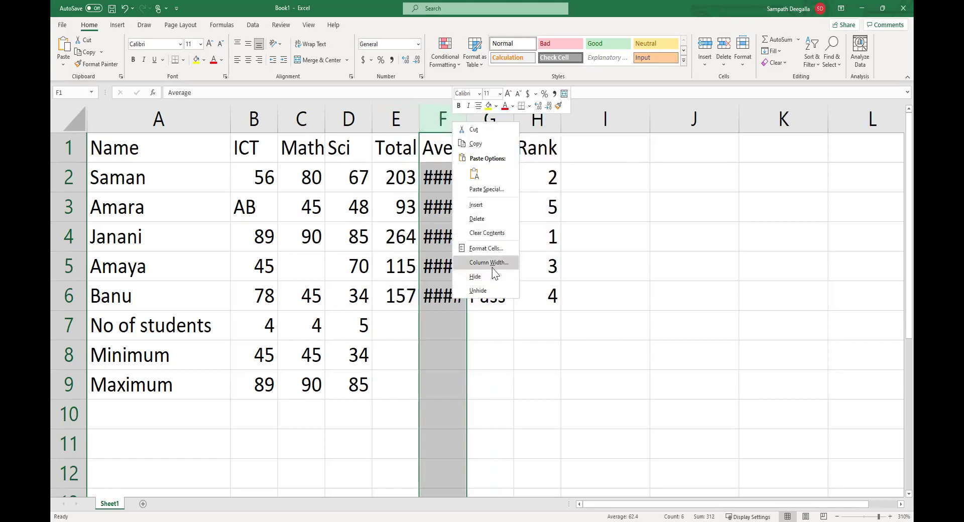
{"action": "left_click", "coordinate": [492, 266]}
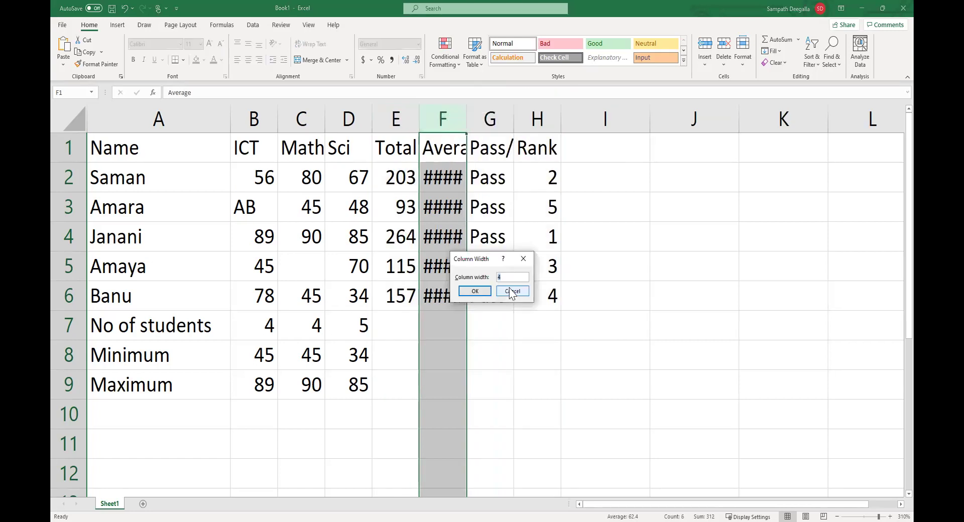
{"action": "type", "text": "6"}
{"action": "left_click", "coordinate": [485, 291]}
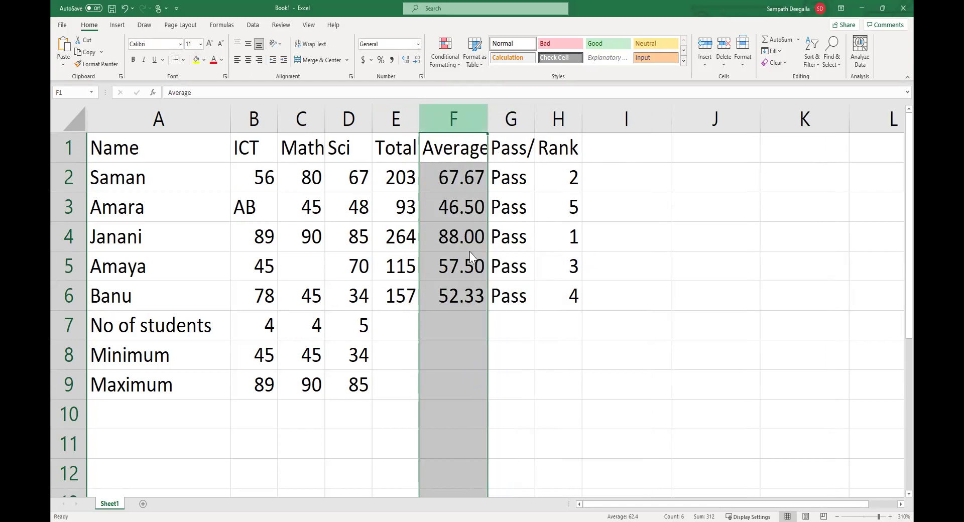
{"action": "right_click", "coordinate": [448, 125]}
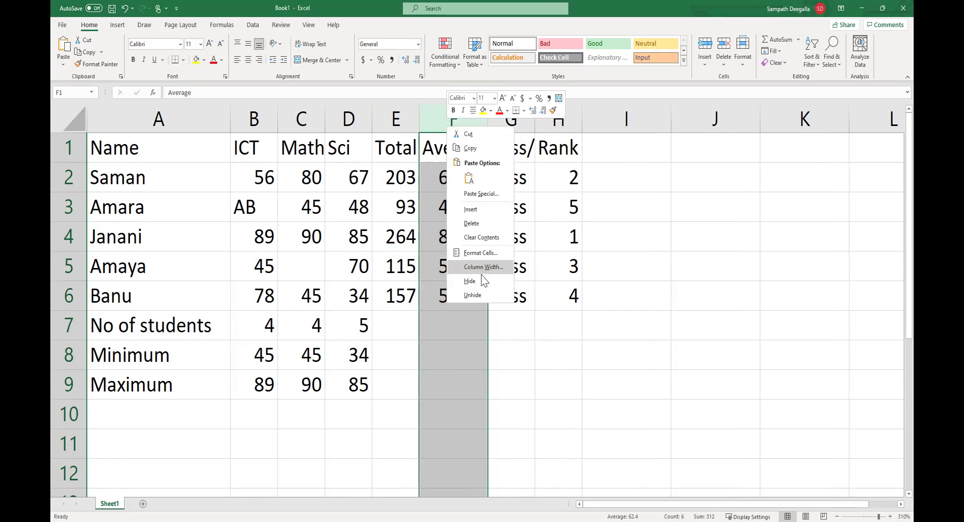
{"action": "left_click", "coordinate": [483, 271]}
{"action": "type", "text": "5"}
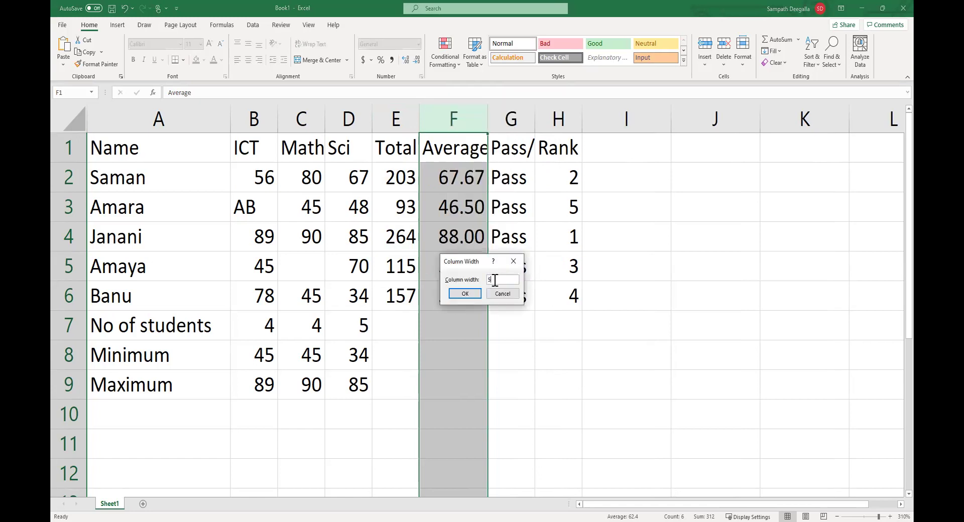
{"action": "left_click", "coordinate": [465, 294]}
{"action": "left_click", "coordinate": [596, 374]}
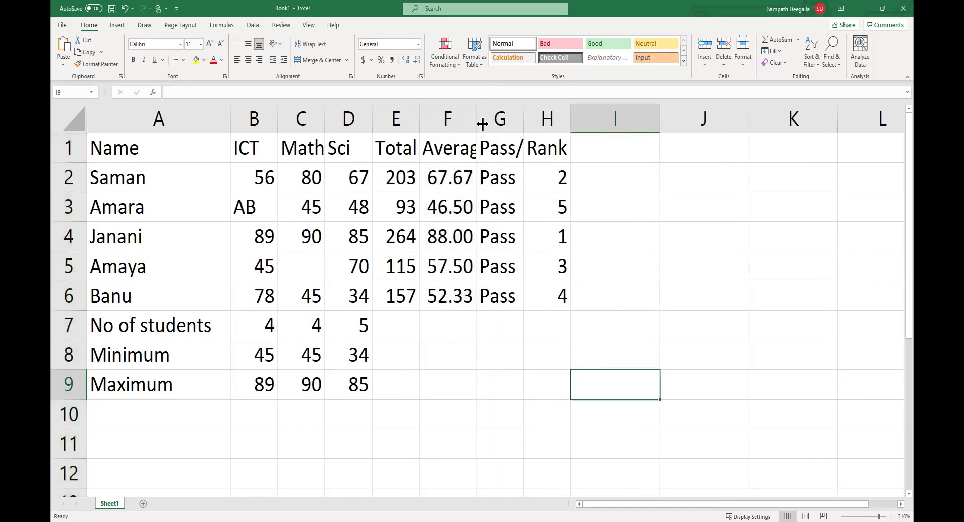
{"action": "left_click", "coordinate": [442, 152]}
Rename header F1 to 'Avg' and header G1 to 'P/F'.
{"action": "type", "text": "Avg"}
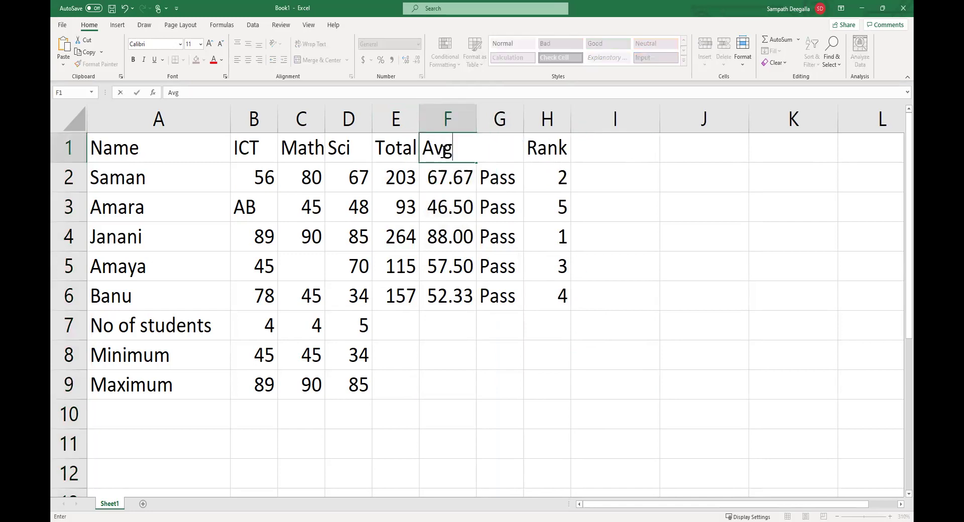
{"action": "key", "text": "Return"}
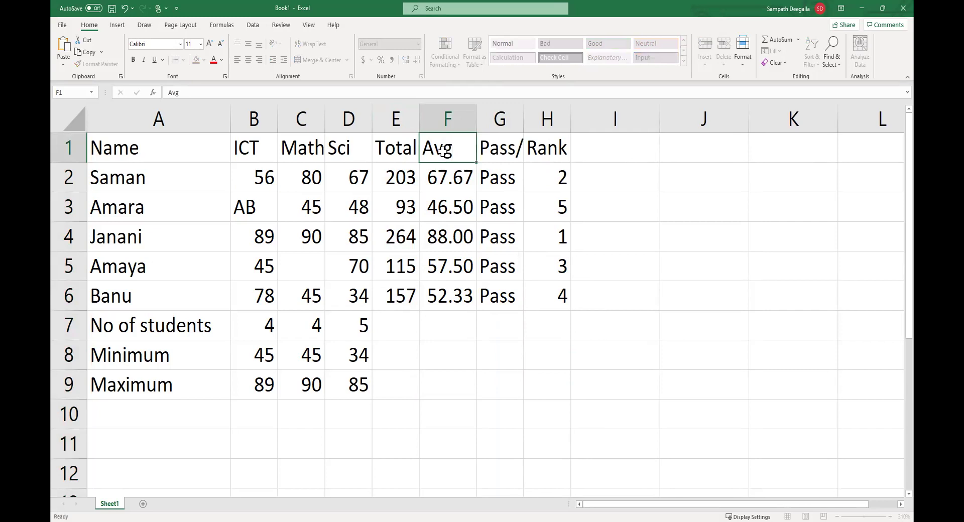
{"action": "key", "text": "Up"}
{"action": "key", "text": "Right"}
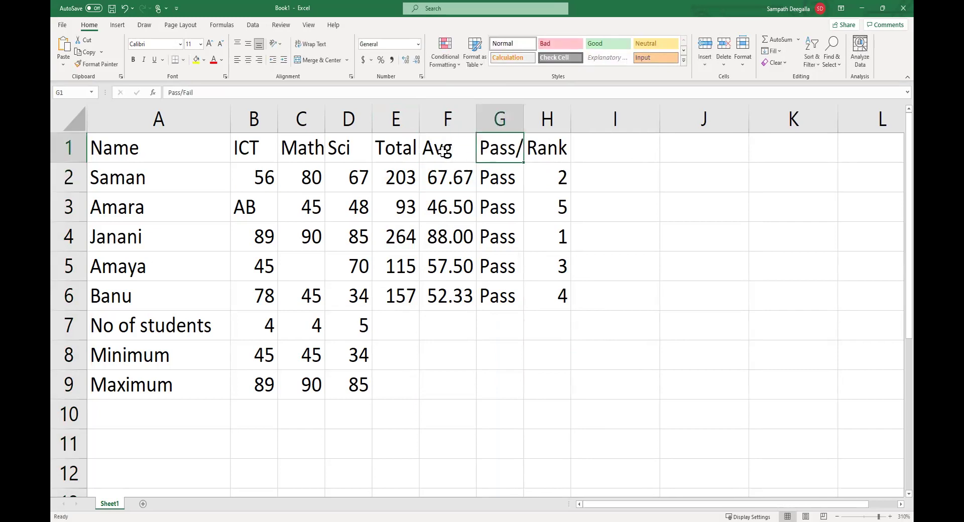
{"action": "type", "text": "P/F"}
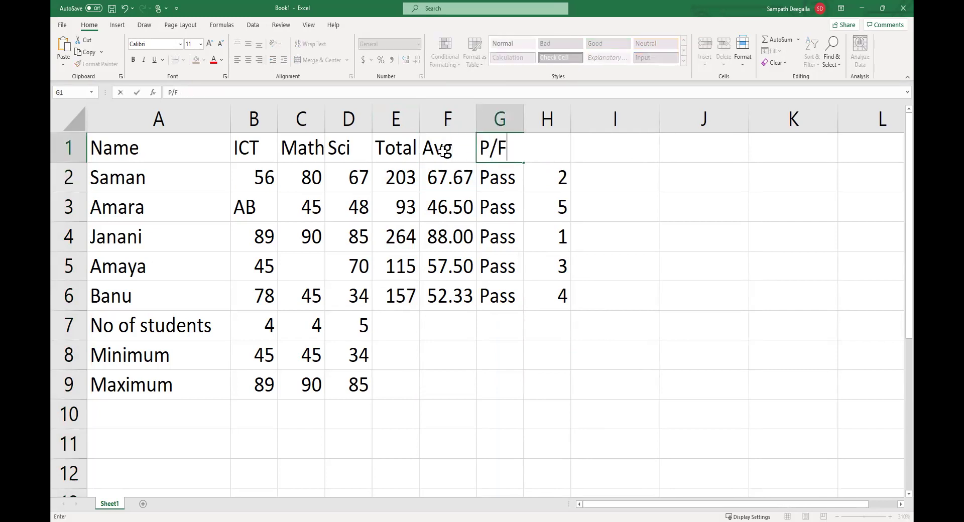
{"action": "key", "text": "Return"}
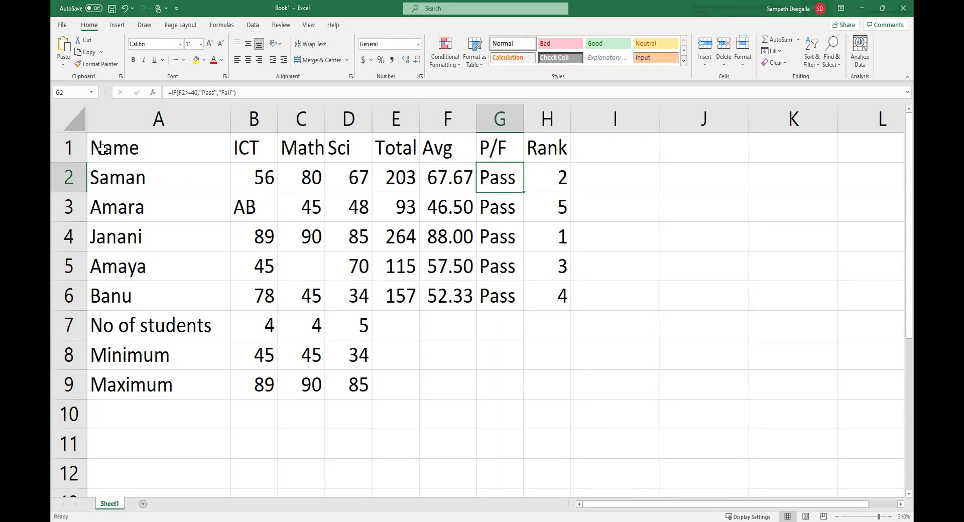
Make the header row A1:H1 bold and centred with a light green fill.
{"action": "left_click_drag", "start_coordinate": [103, 151], "coordinate": [558, 150]}
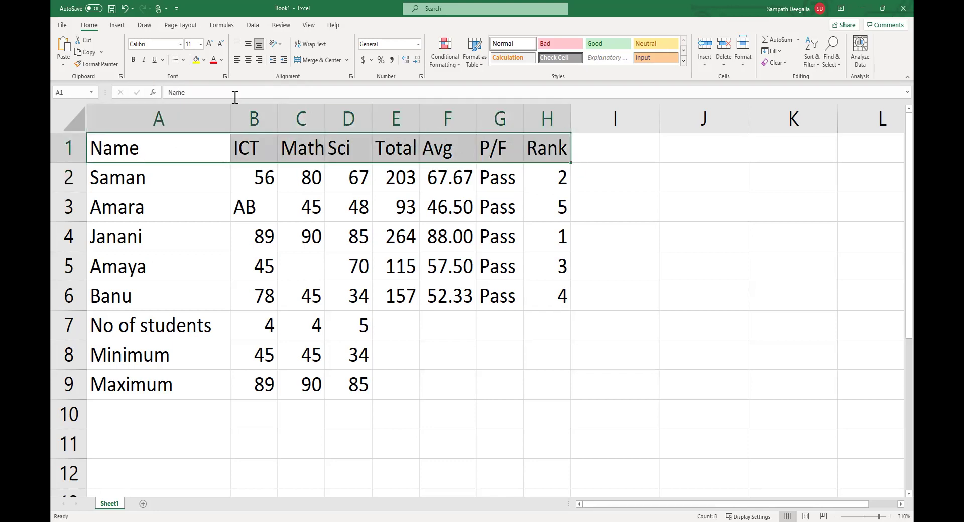
{"action": "left_click", "coordinate": [247, 61]}
{"action": "left_click", "coordinate": [133, 61]}
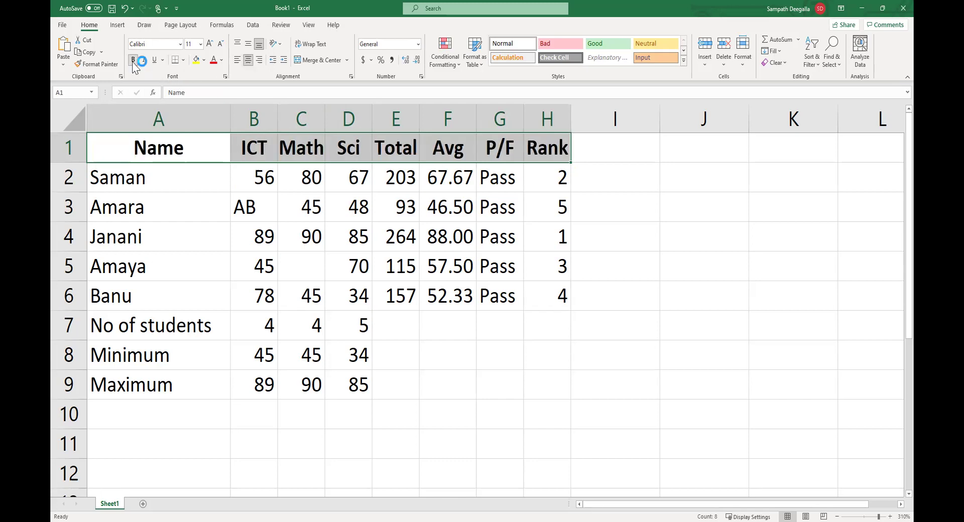
{"action": "left_click", "coordinate": [204, 60]}
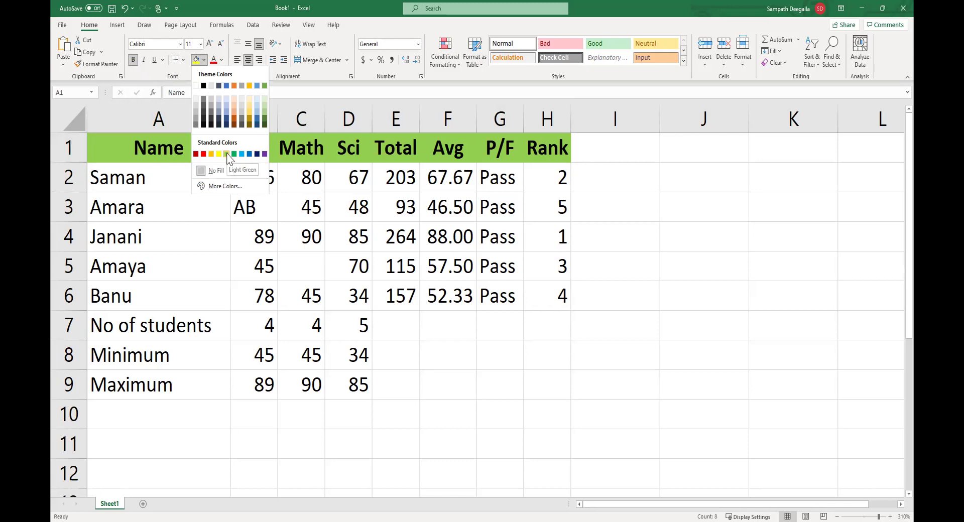
{"action": "left_click", "coordinate": [227, 155]}
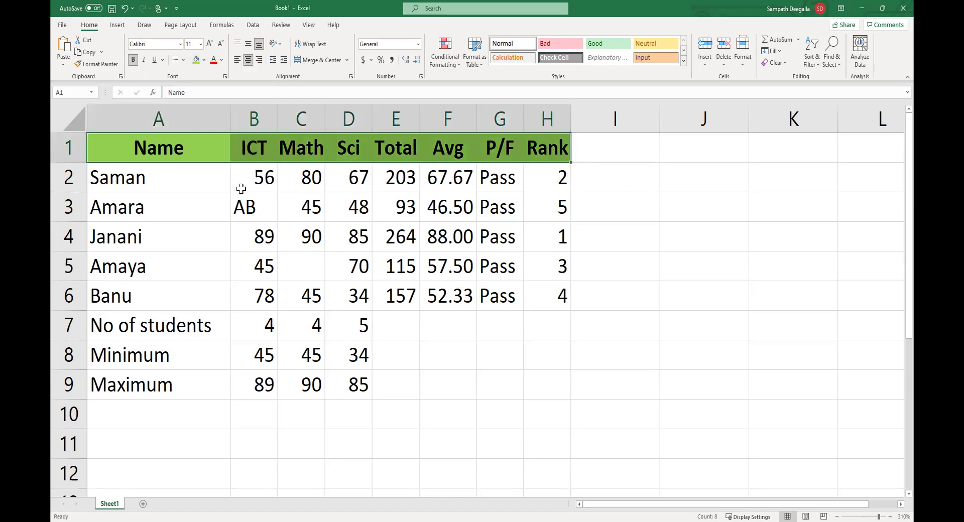
{"action": "left_click", "coordinate": [247, 207]}
{"action": "left_click_drag", "start_coordinate": [124, 182], "coordinate": [138, 285]}
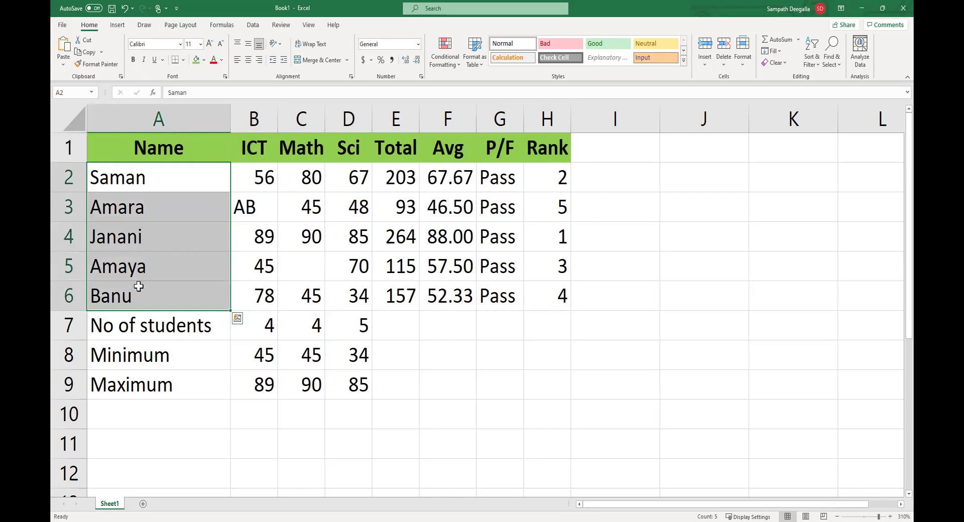
Fill the student names A2:A6 orange and the summary labels A7:A9 green.
{"action": "left_click", "coordinate": [204, 59]}
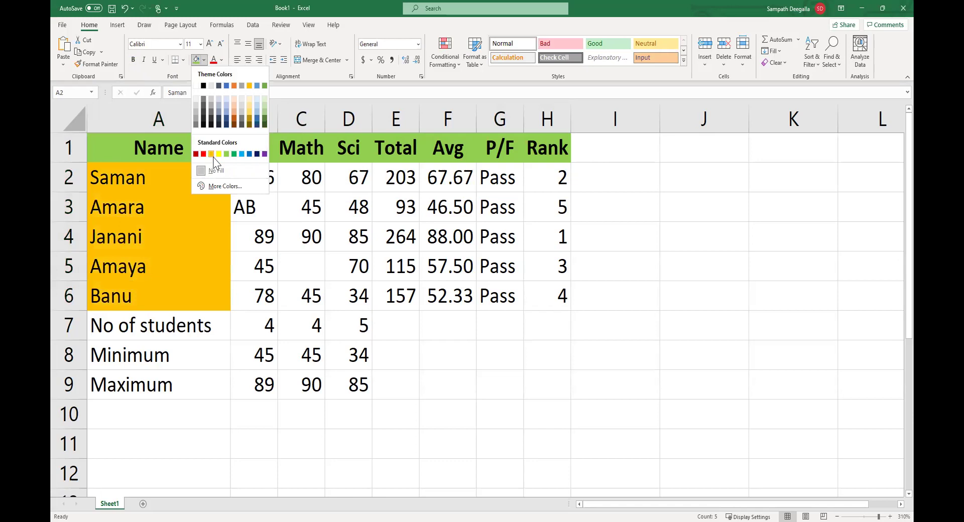
{"action": "left_click", "coordinate": [211, 154]}
{"action": "left_click_drag", "start_coordinate": [150, 329], "coordinate": [158, 384]}
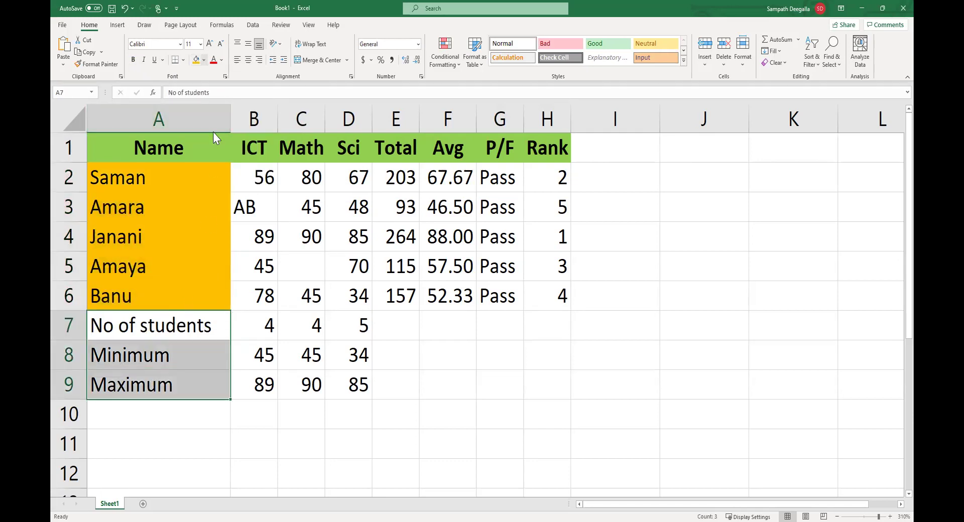
{"action": "left_click", "coordinate": [203, 60]}
{"action": "left_click", "coordinate": [228, 155]}
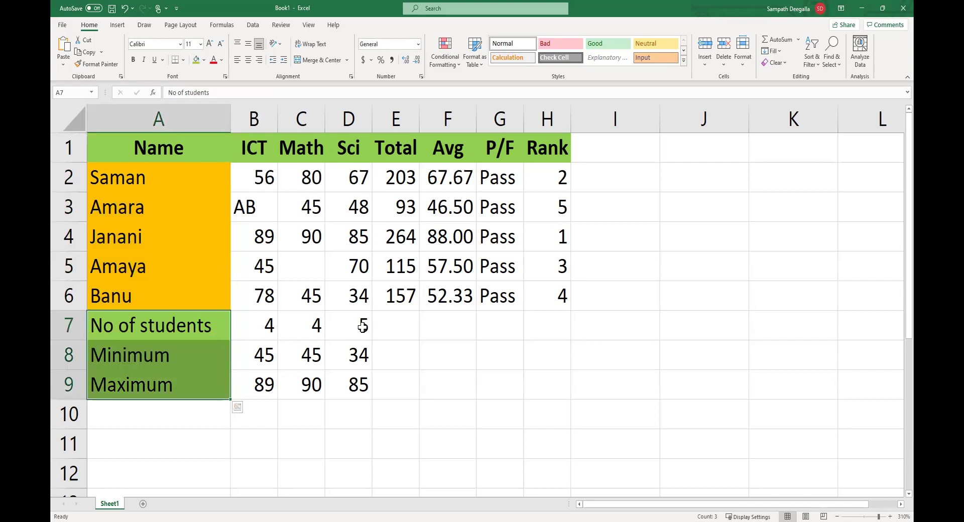
{"action": "left_click", "coordinate": [516, 387]}
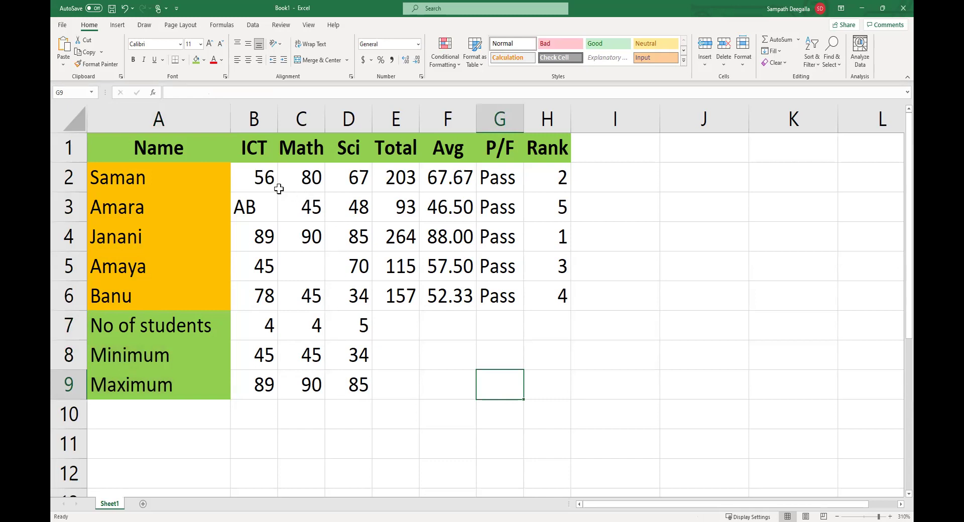
Fill the marks range B2:D6 yellow.
{"action": "left_click_drag", "start_coordinate": [247, 173], "coordinate": [353, 299]}
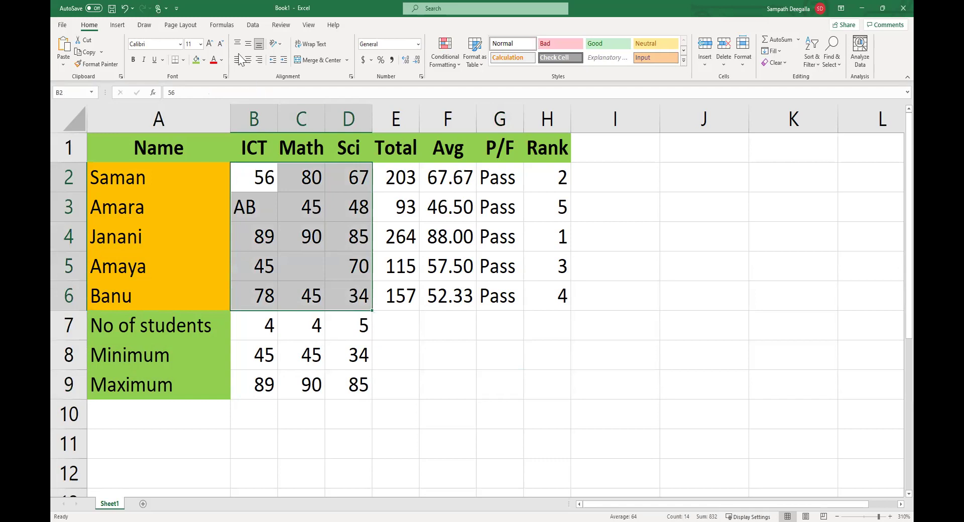
{"action": "left_click", "coordinate": [205, 59]}
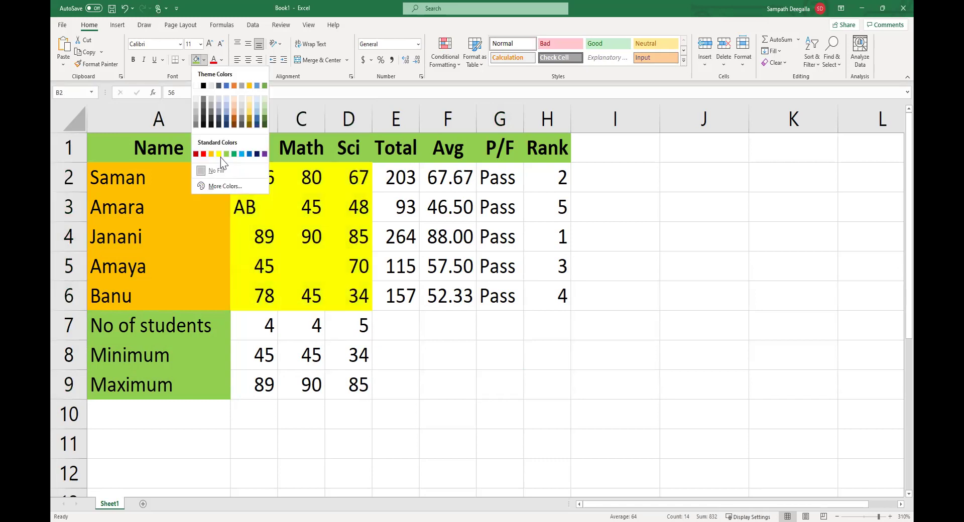
{"action": "left_click", "coordinate": [220, 153]}
{"action": "left_click", "coordinate": [425, 375]}
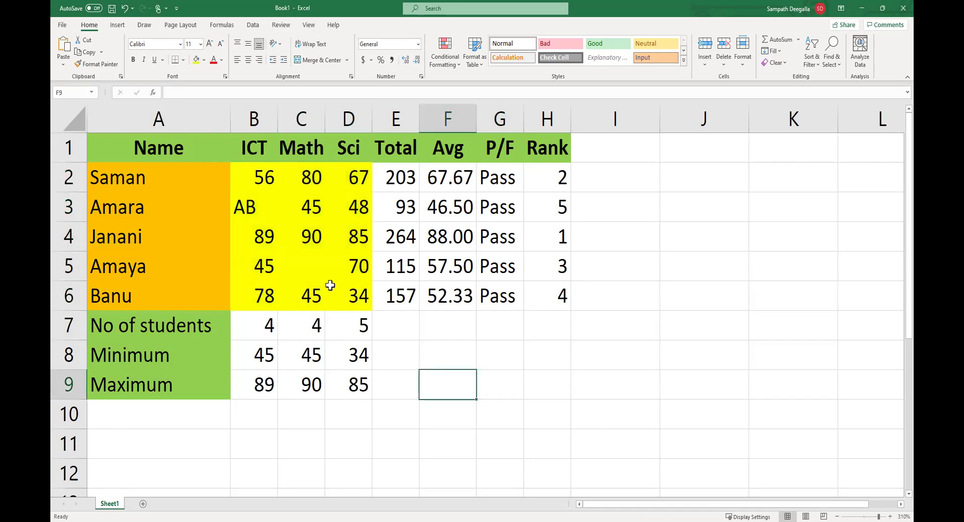
Give the absent mark AB in B3 a red fill, yellow text and centre alignment.
{"action": "left_click", "coordinate": [246, 212]}
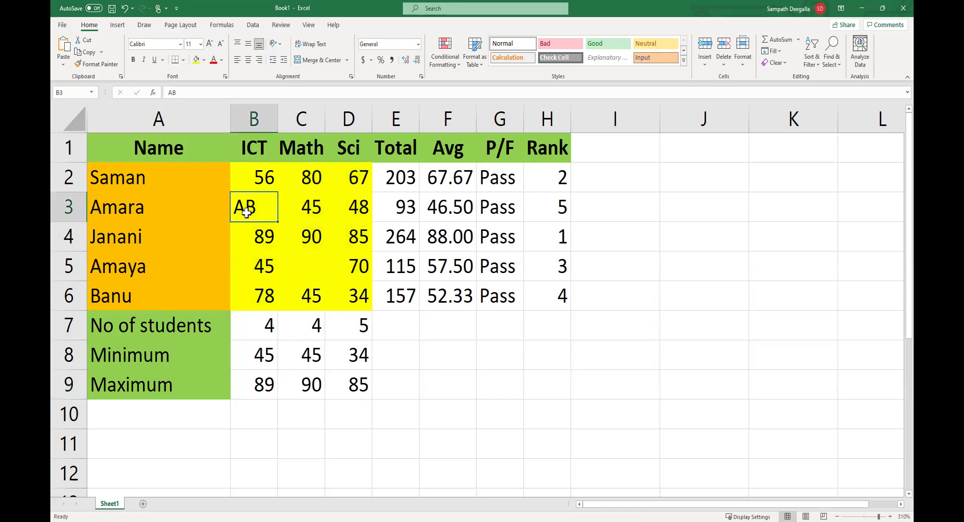
{"action": "left_click", "coordinate": [213, 59]}
{"action": "left_click", "coordinate": [222, 61]}
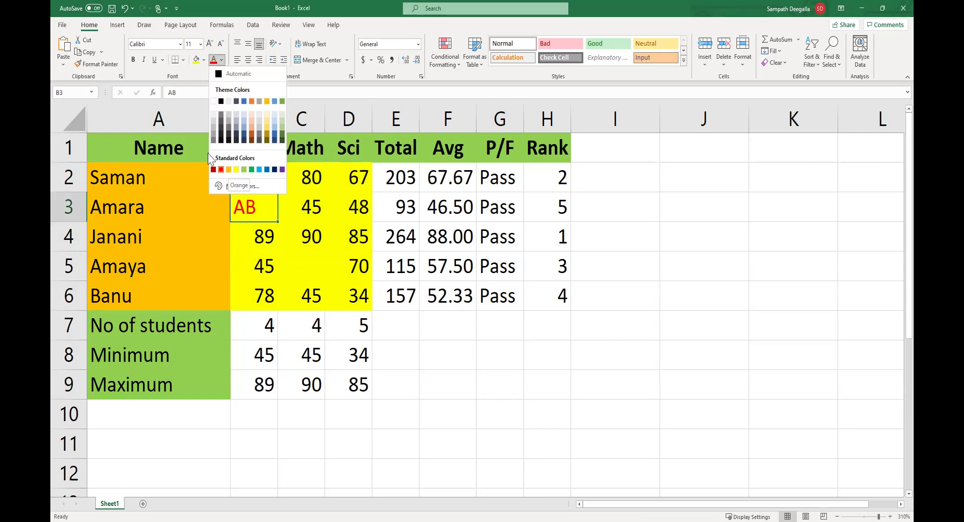
{"action": "left_click", "coordinate": [204, 60]}
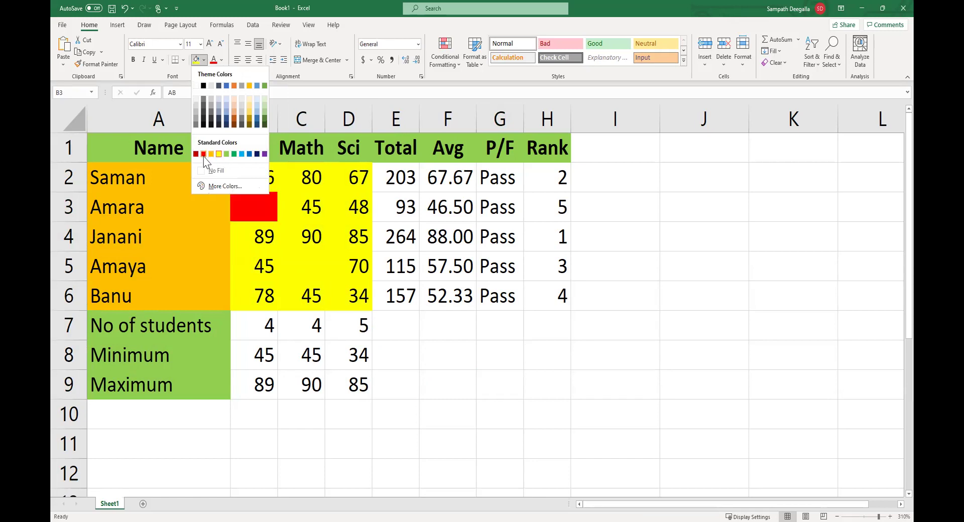
{"action": "left_click", "coordinate": [203, 155]}
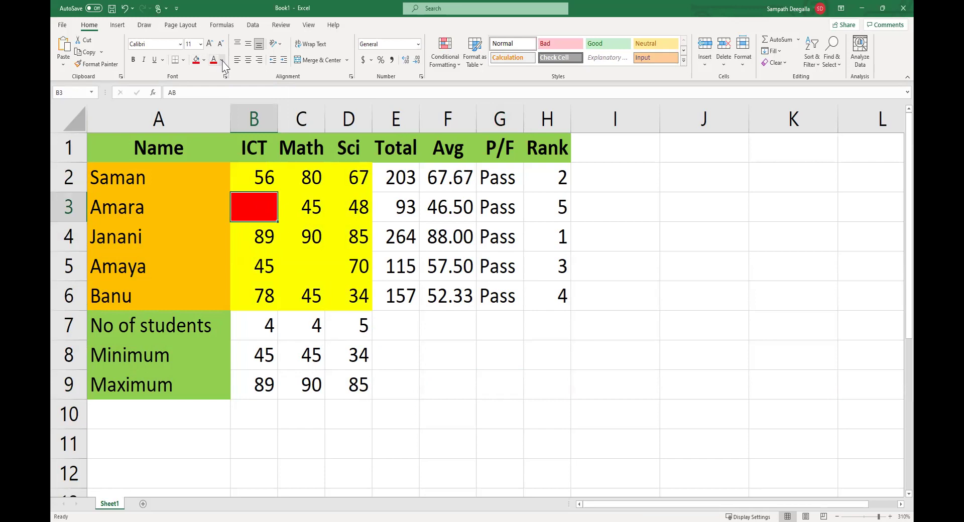
{"action": "left_click", "coordinate": [222, 60]}
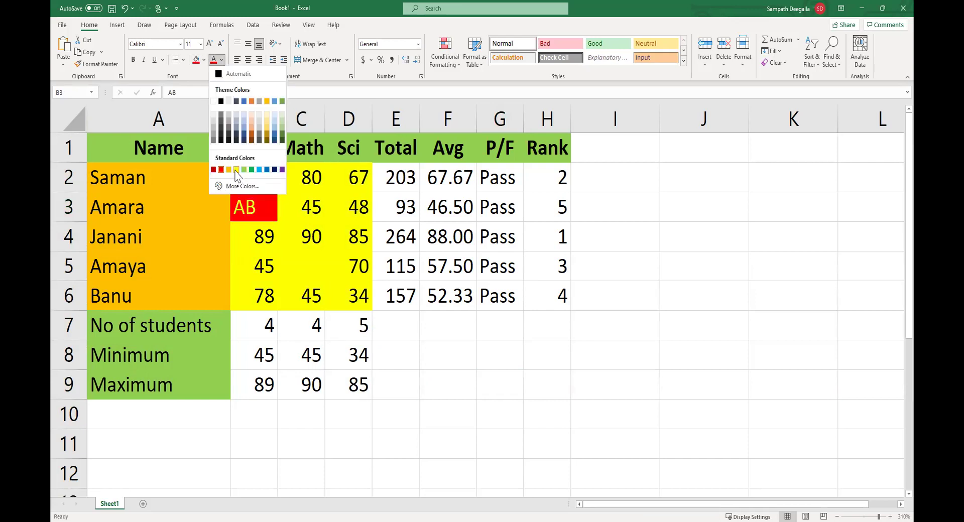
{"action": "left_click", "coordinate": [236, 169]}
{"action": "left_click", "coordinate": [248, 60]}
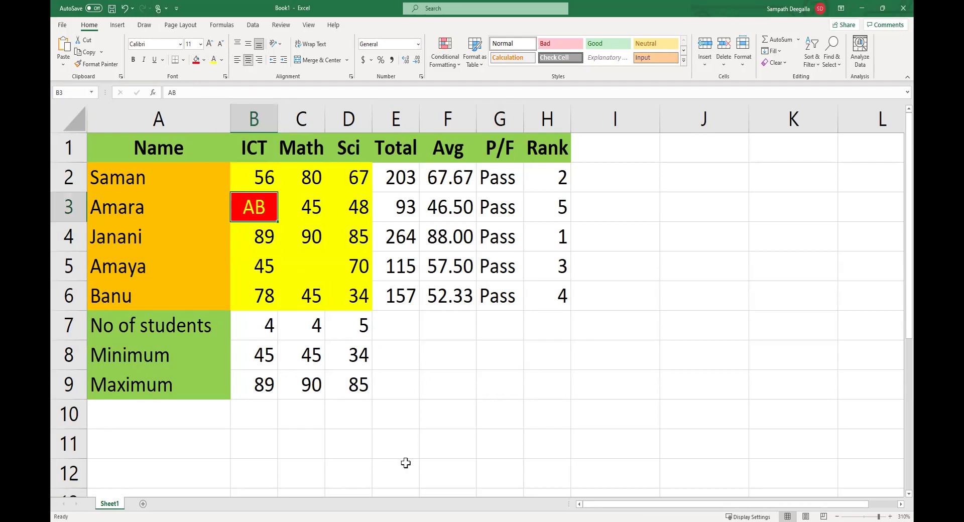
{"action": "left_click", "coordinate": [457, 450]}
Fill the empty Math cell C5 red.
{"action": "left_click", "coordinate": [313, 277]}
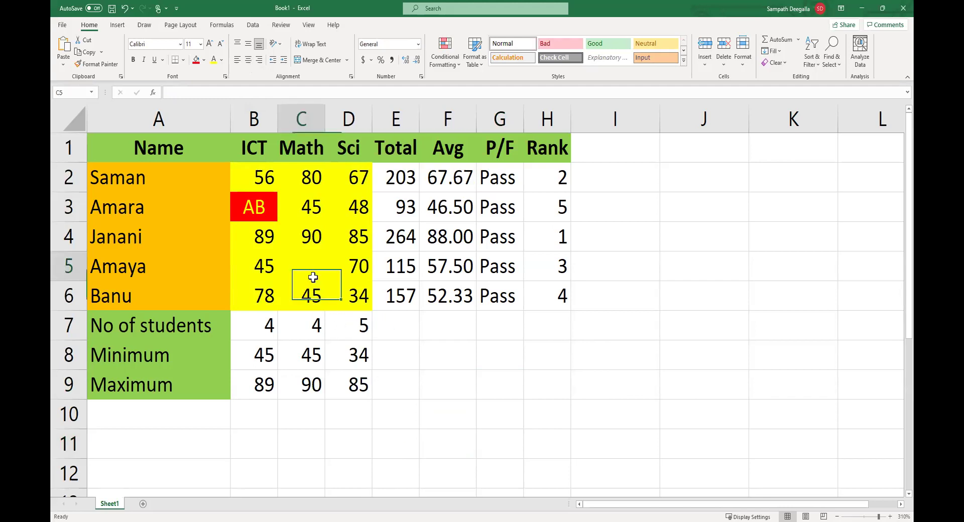
{"action": "left_click", "coordinate": [197, 62]}
{"action": "left_click", "coordinate": [518, 403]}
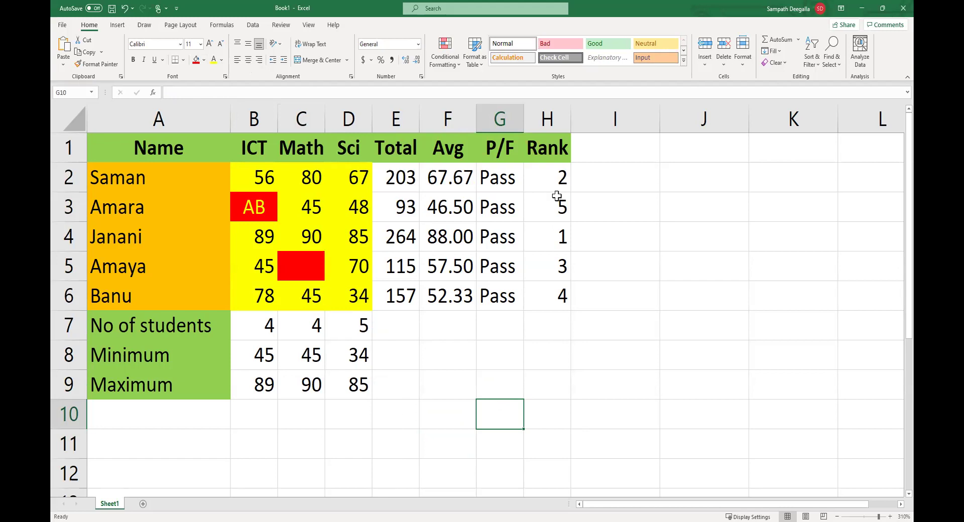
Fill the results block E2:H6 and the summary cells B7:D9 with light Blue, Accent 5.
{"action": "left_click_drag", "start_coordinate": [390, 174], "coordinate": [553, 289]}
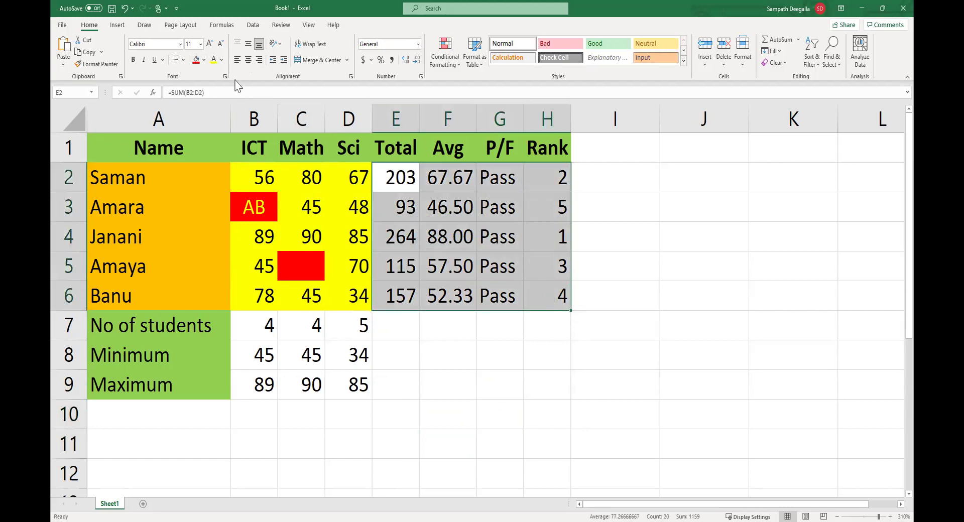
{"action": "left_click", "coordinate": [205, 61]}
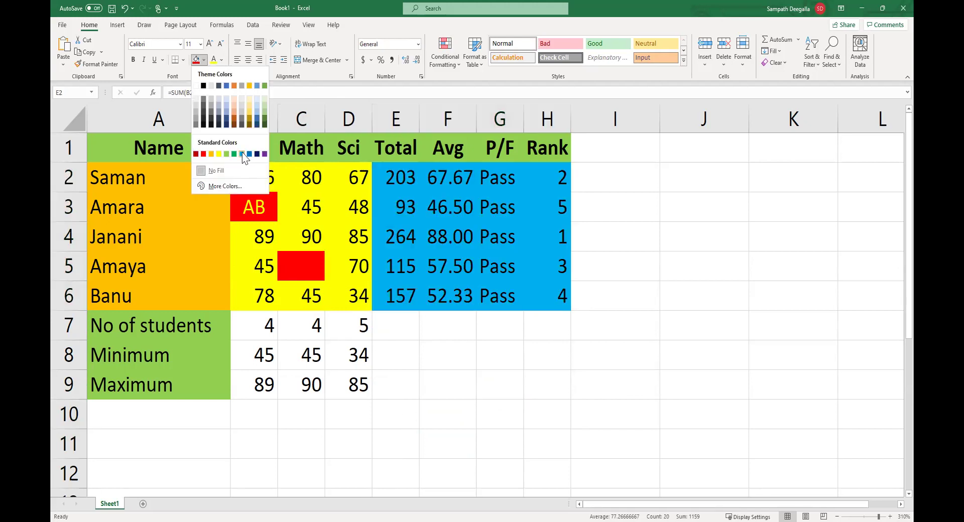
{"action": "left_click", "coordinate": [259, 116]}
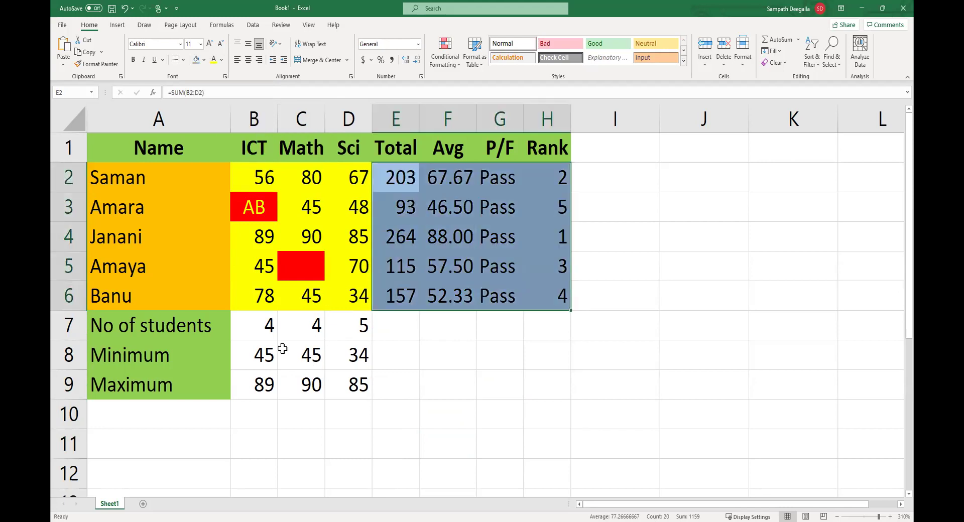
{"action": "left_click_drag", "start_coordinate": [254, 324], "coordinate": [350, 377]}
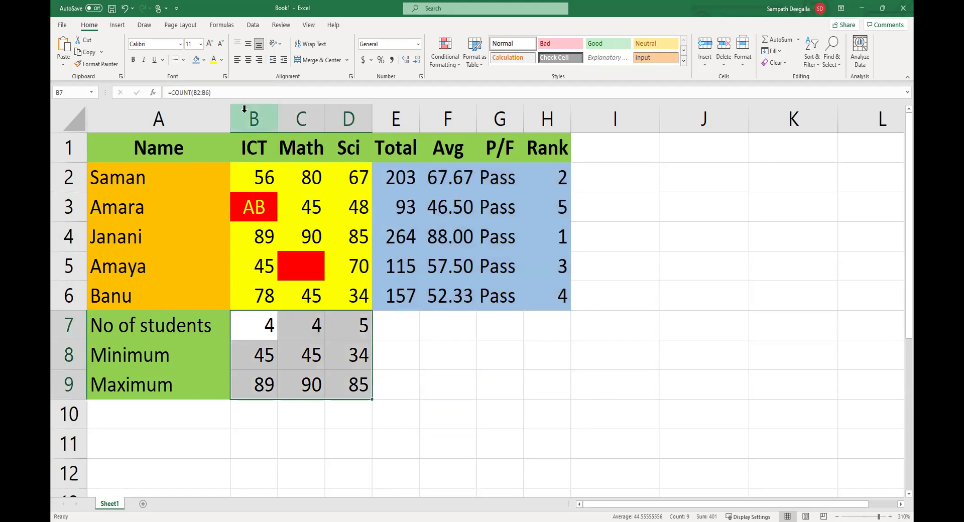
{"action": "left_click", "coordinate": [196, 59]}
{"action": "left_click", "coordinate": [668, 421]}
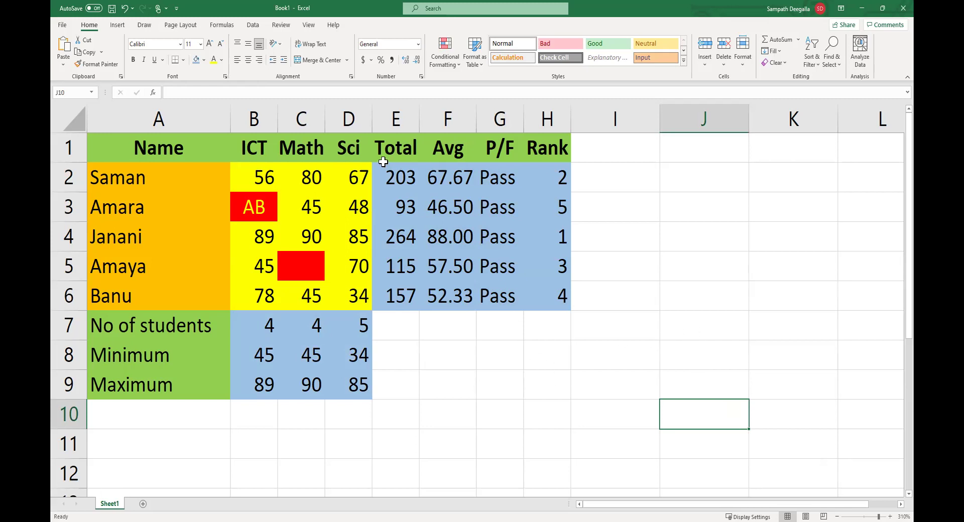
Clear the Total, Avg, P/F and Rank results in E2:H6 and the count, minimum and maximum results in B7:D9.
{"action": "left_click_drag", "start_coordinate": [389, 173], "coordinate": [529, 301]}
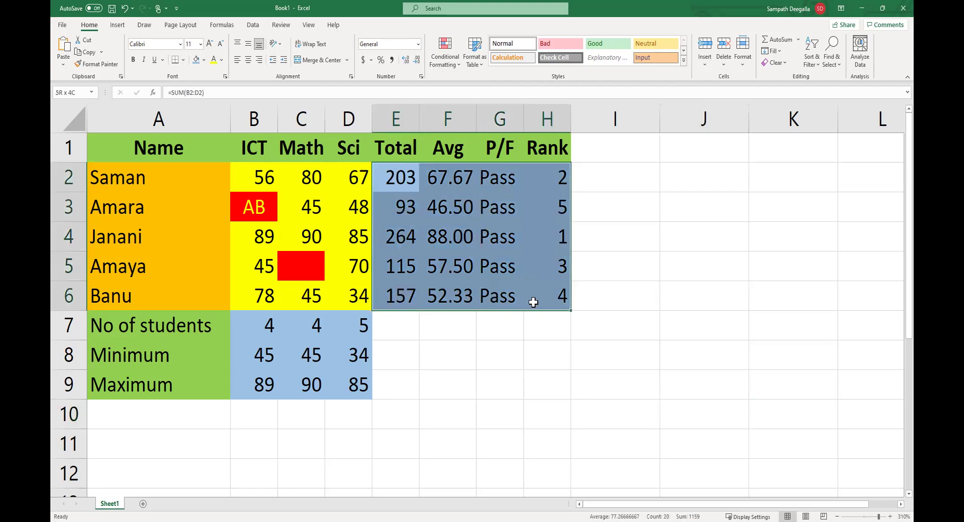
{"action": "key", "text": "Delete"}
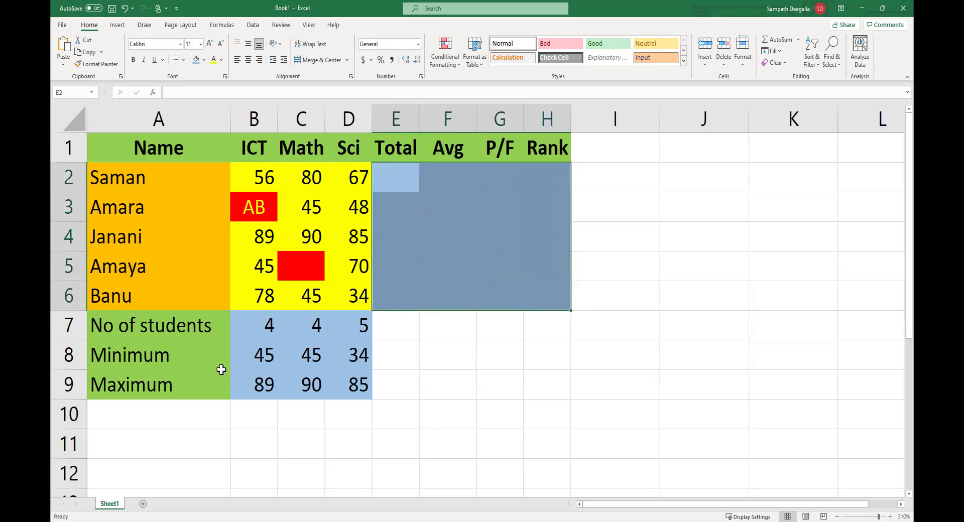
{"action": "left_click_drag", "start_coordinate": [258, 324], "coordinate": [350, 386]}
{"action": "key", "text": "Delete"}
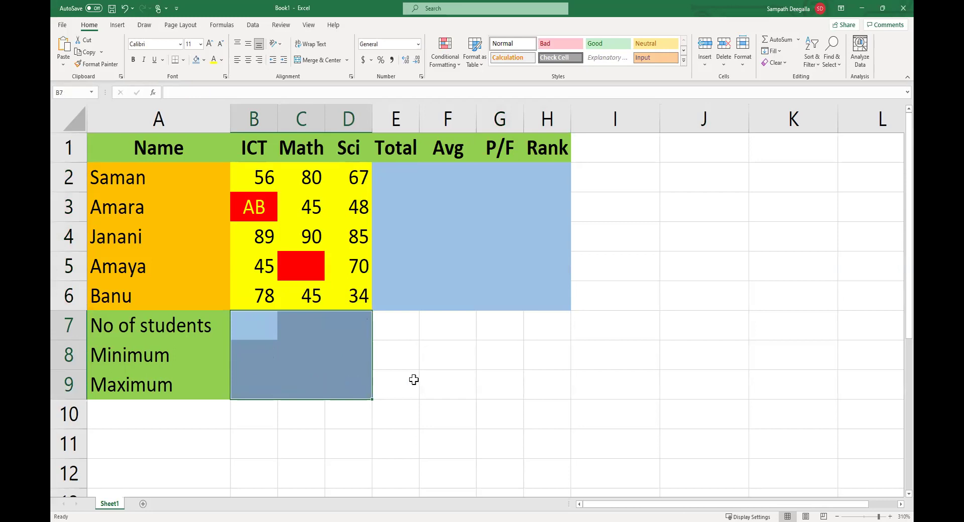
{"action": "left_click", "coordinate": [414, 382]}
{"action": "left_click", "coordinate": [390, 174]}
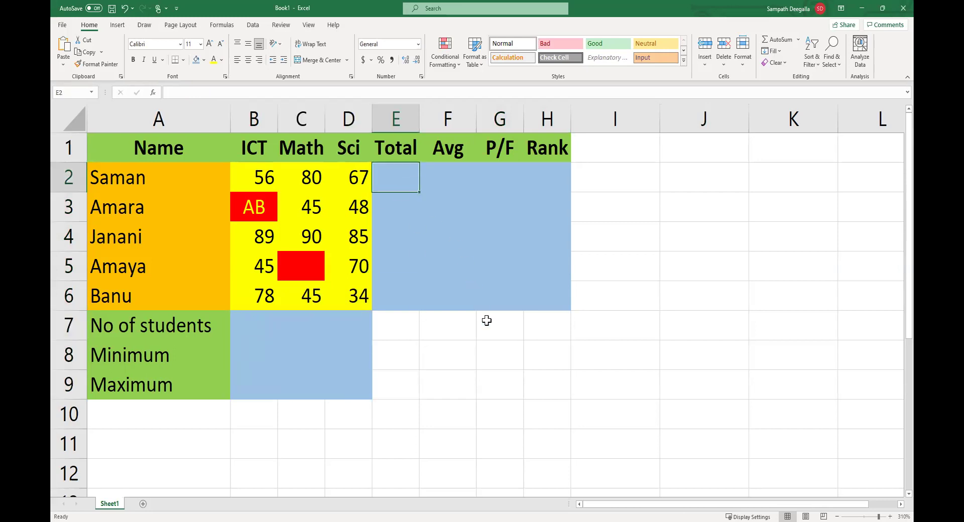
Enter =sum(b2:d2) in E2 for a first-row total of 203.
{"action": "type", "text": "="}
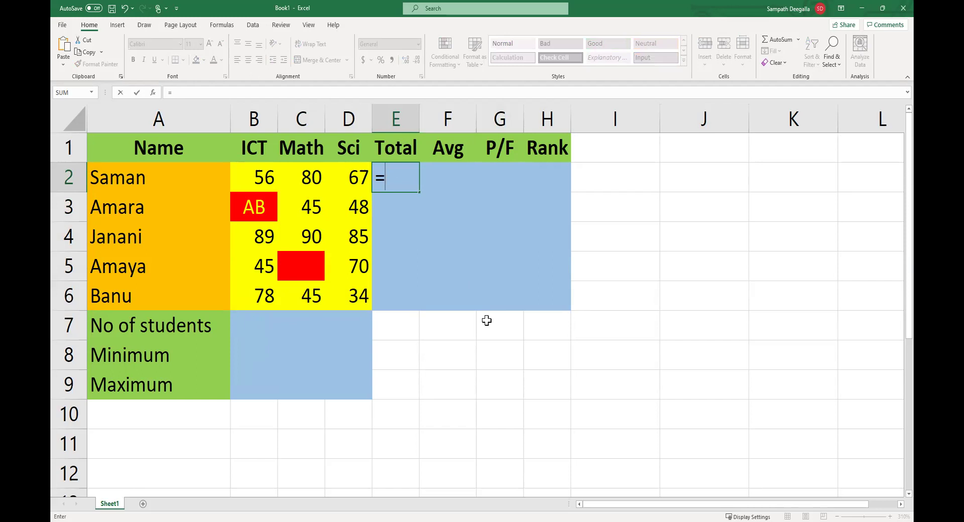
{"action": "type", "text": "sum("}
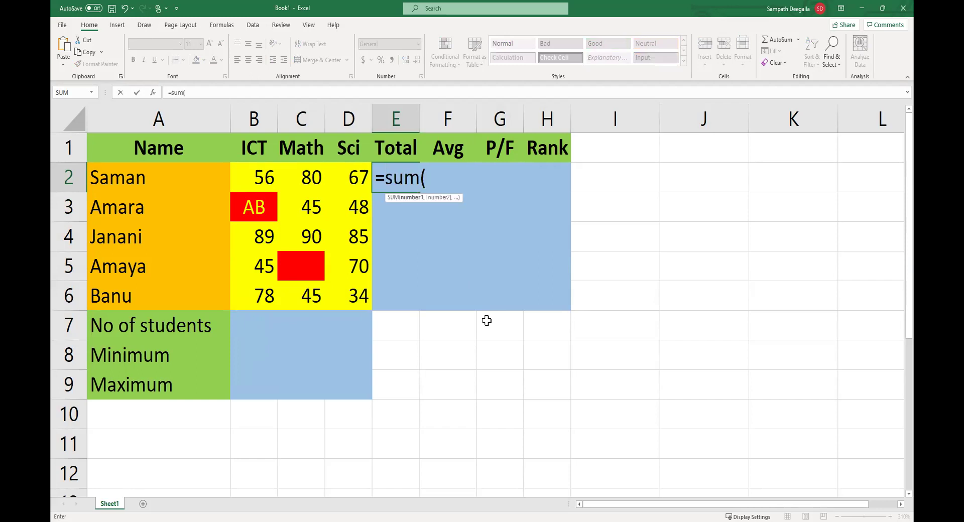
{"action": "type", "text": "b2:"}
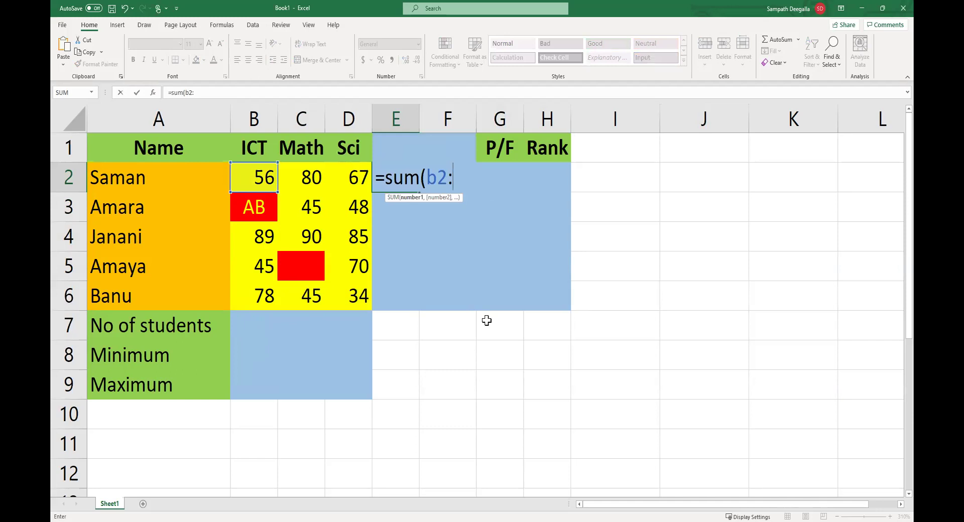
{"action": "type", "text": "d2)"}
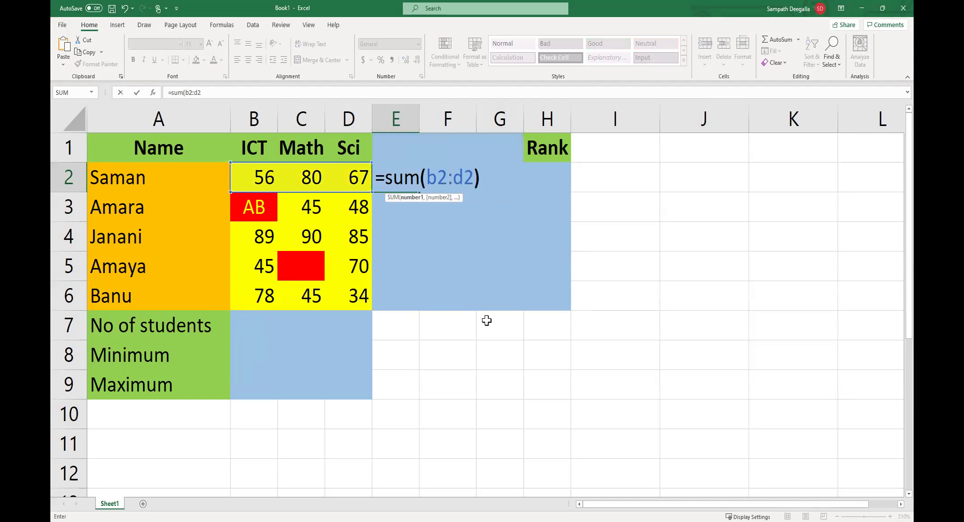
{"action": "key", "text": "Return"}
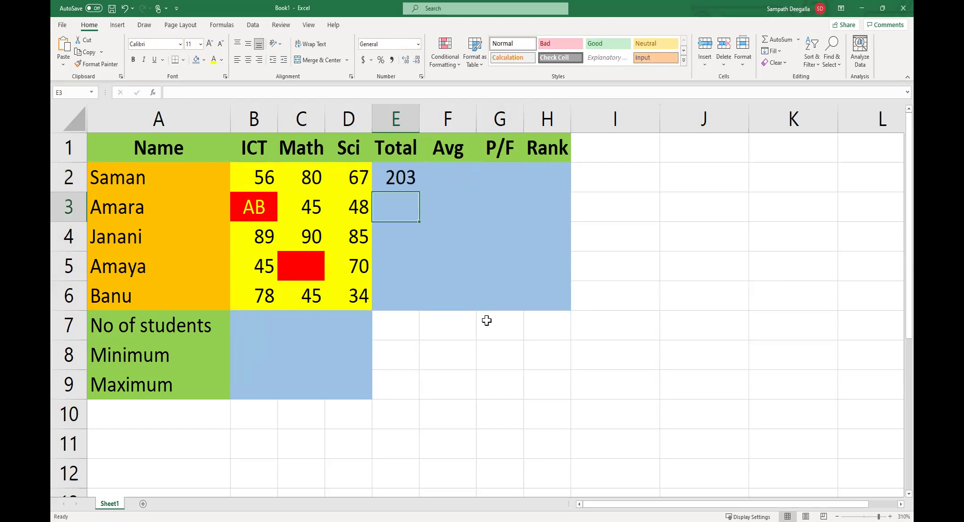
Enter =average(b2:d2) in F2 for an average of 67.67.
{"action": "key", "text": "Up"}
{"action": "key", "text": "Right"}
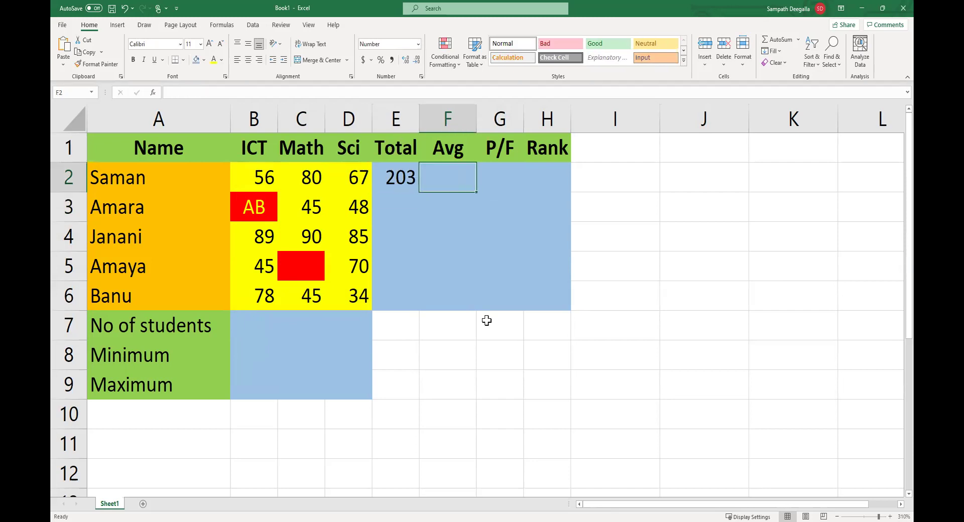
{"action": "type", "text": "="}
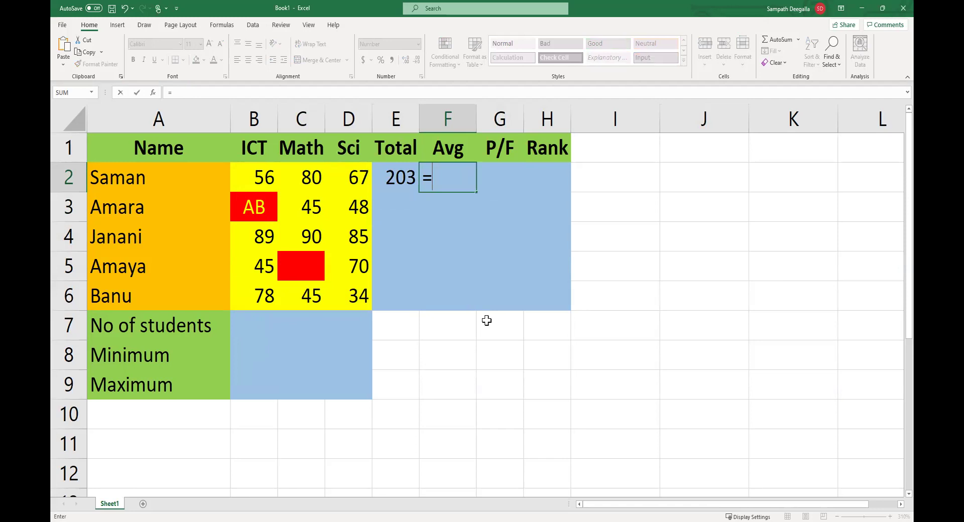
{"action": "type", "text": "average(b"}
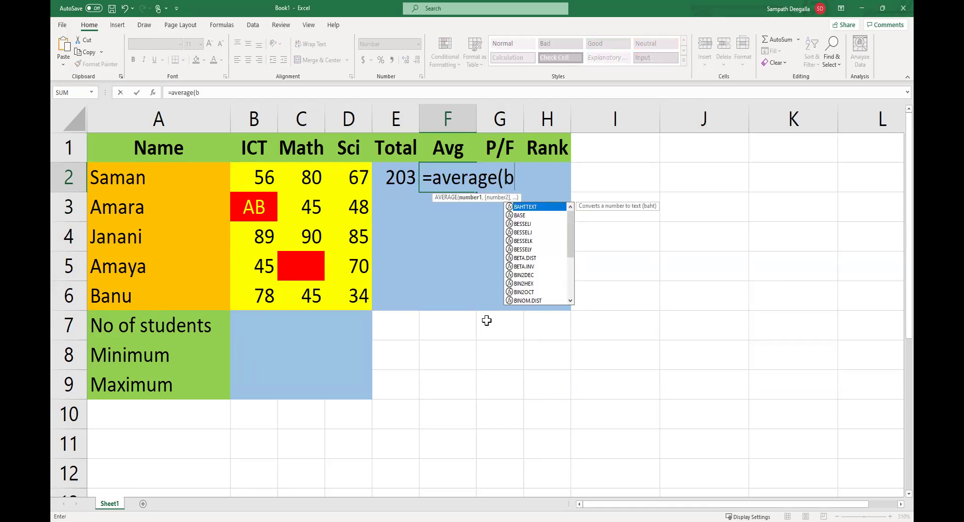
{"action": "type", "text": "2:"}
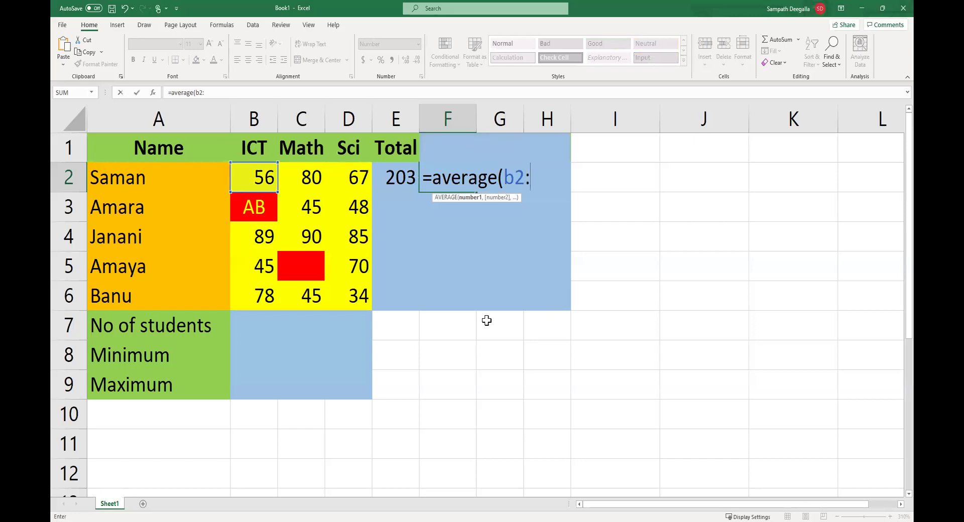
{"action": "type", "text": "d"}
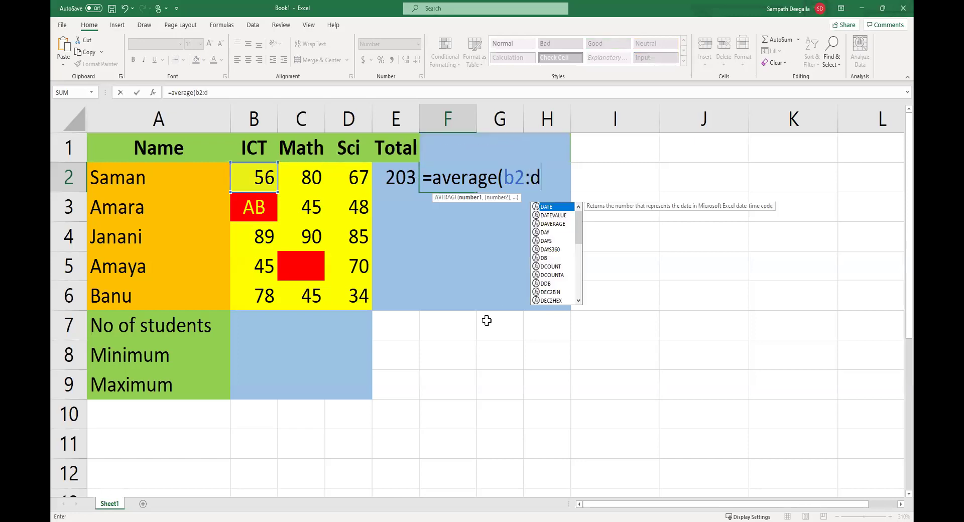
{"action": "type", "text": "2)"}
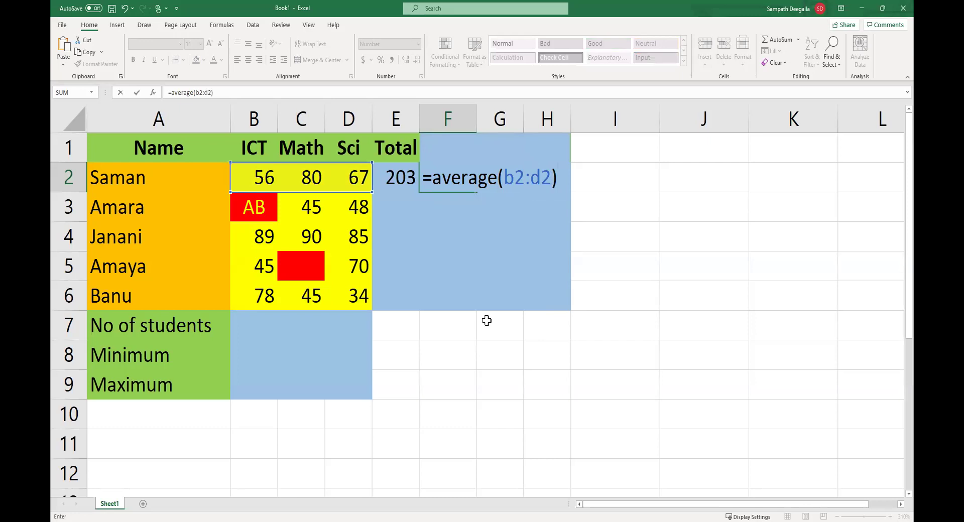
{"action": "key", "text": "Return"}
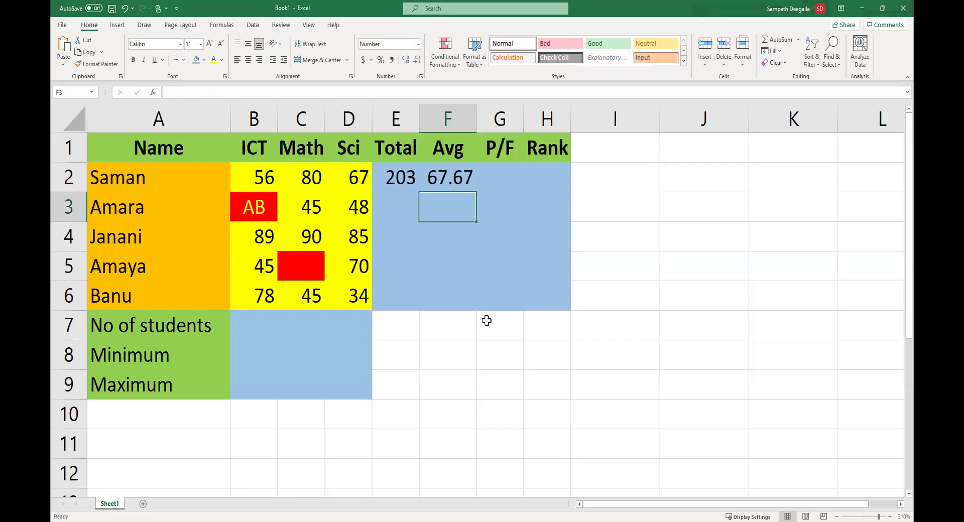
{"action": "key", "text": "Up"}
{"action": "key", "text": "Right"}
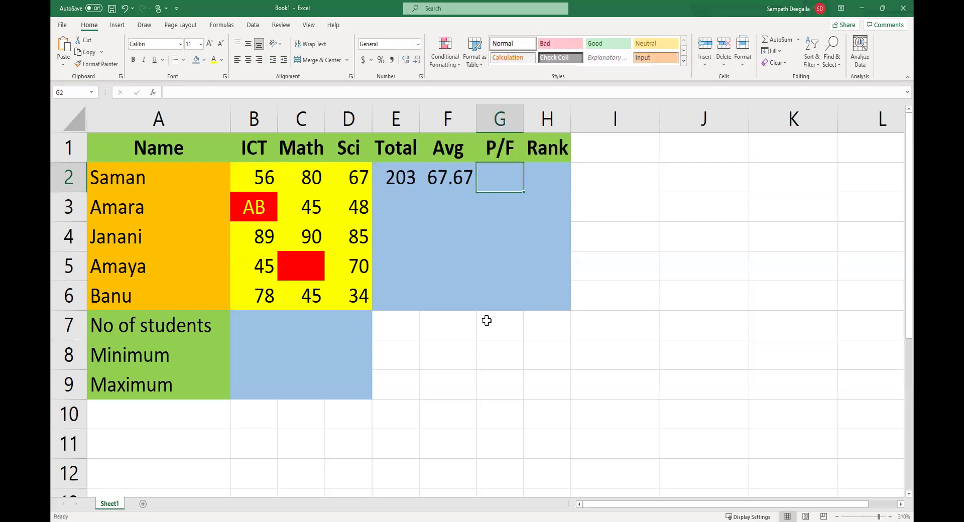
{"action": "key", "text": "Down"}
{"action": "key", "text": "Down"}
{"action": "key", "text": "Down"}
{"action": "key", "text": "Down"}
{"action": "key", "text": "Down"}
{"action": "key", "text": "Down"}
Enter =min(b2:b6) in B8 and =max(b2:b6) in B9 for ICT minimum 45 and maximum 89.
{"action": "key", "text": "Up"}
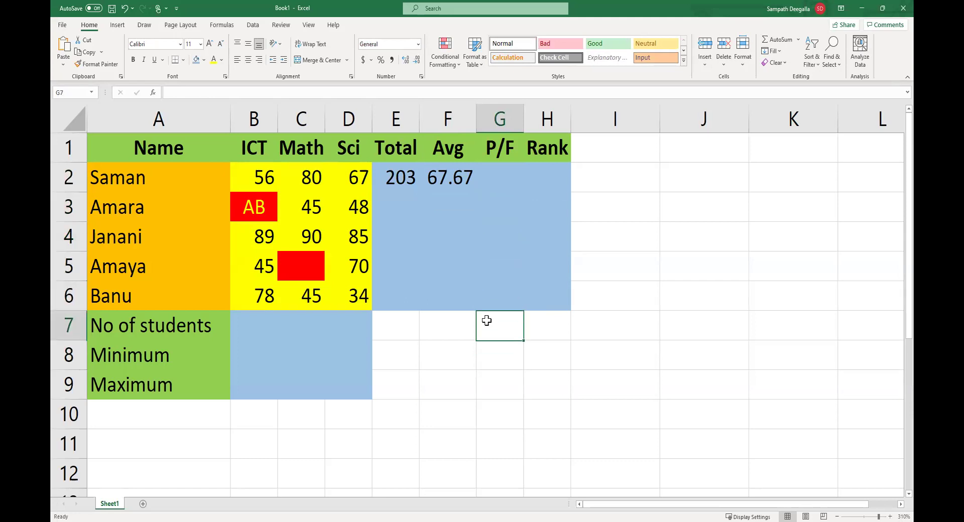
{"action": "key", "text": "Left"}
{"action": "key", "text": "Left"}
{"action": "key", "text": "Left"}
{"action": "key", "text": "Left"}
{"action": "key", "text": "Left"}
{"action": "key", "text": "Down"}
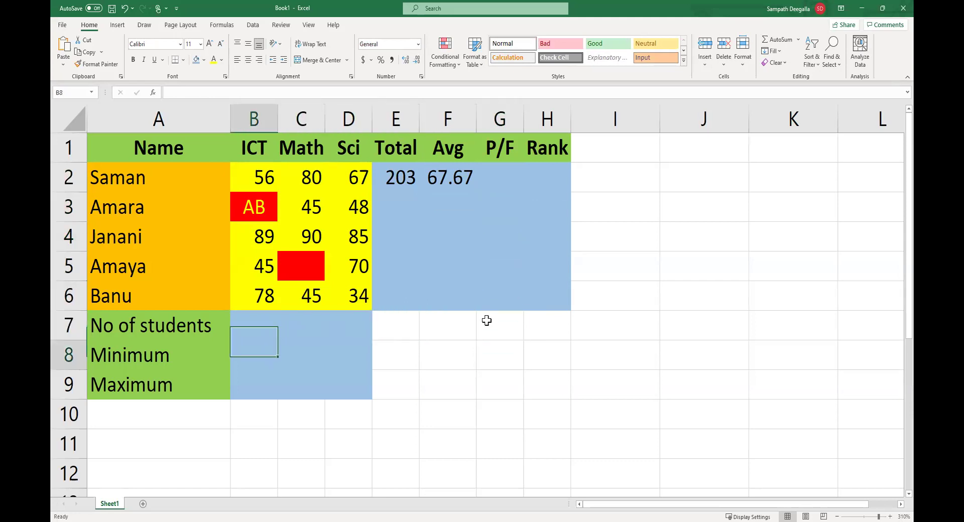
{"action": "type", "text": "="}
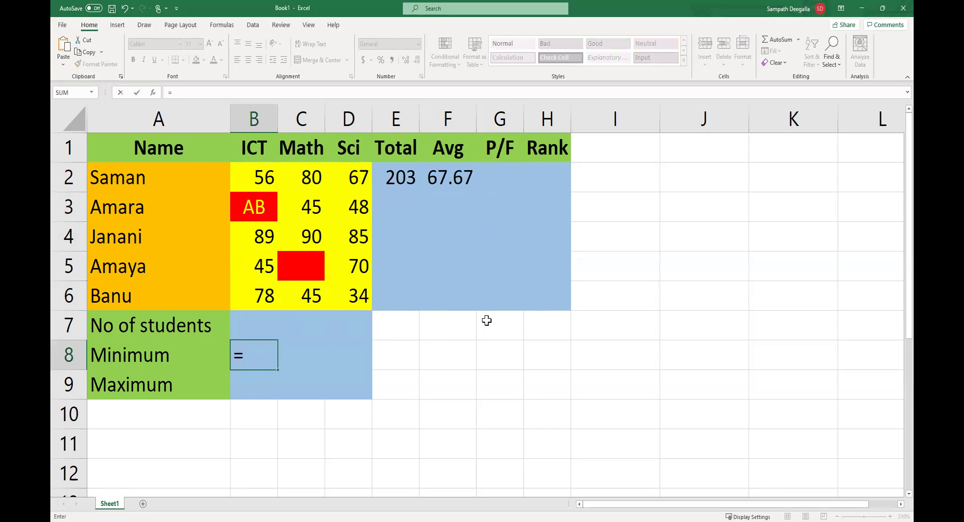
{"action": "type", "text": "min("}
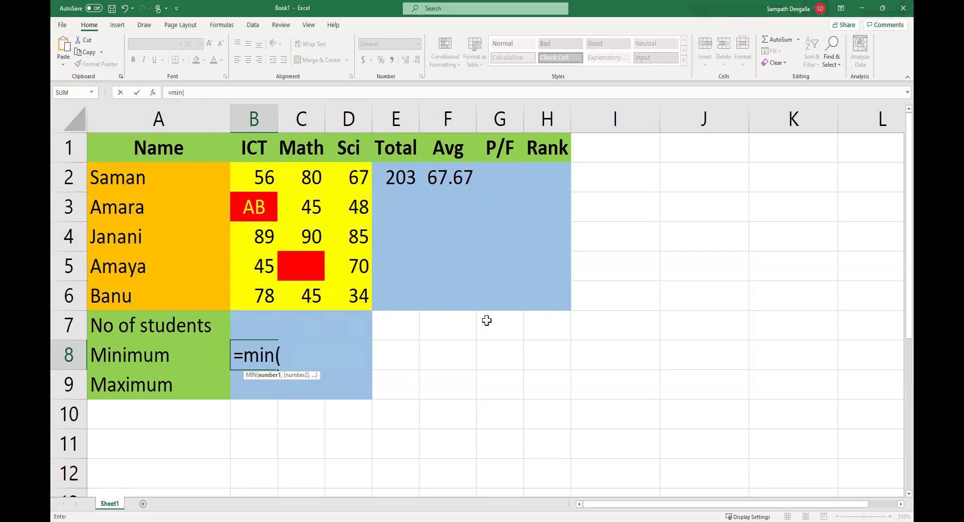
{"action": "type", "text": "b2:"}
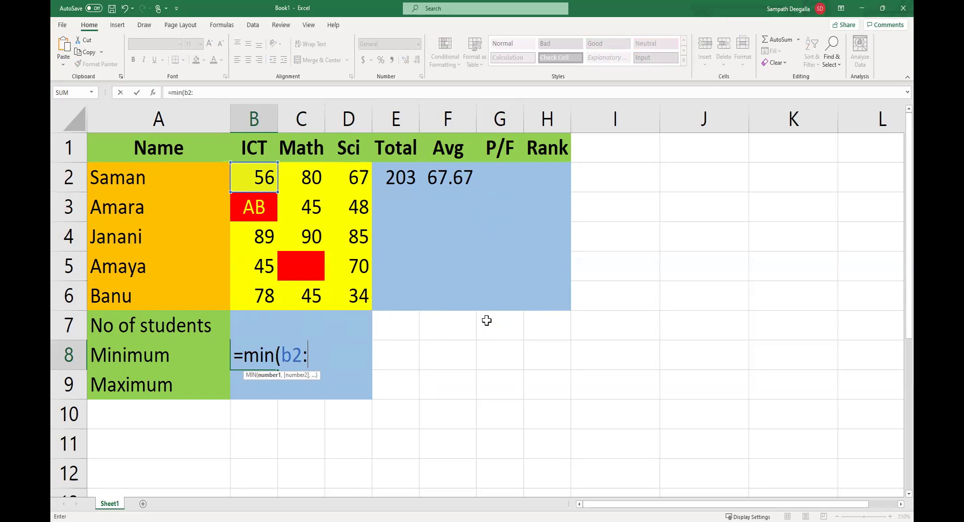
{"action": "type", "text": "b"}
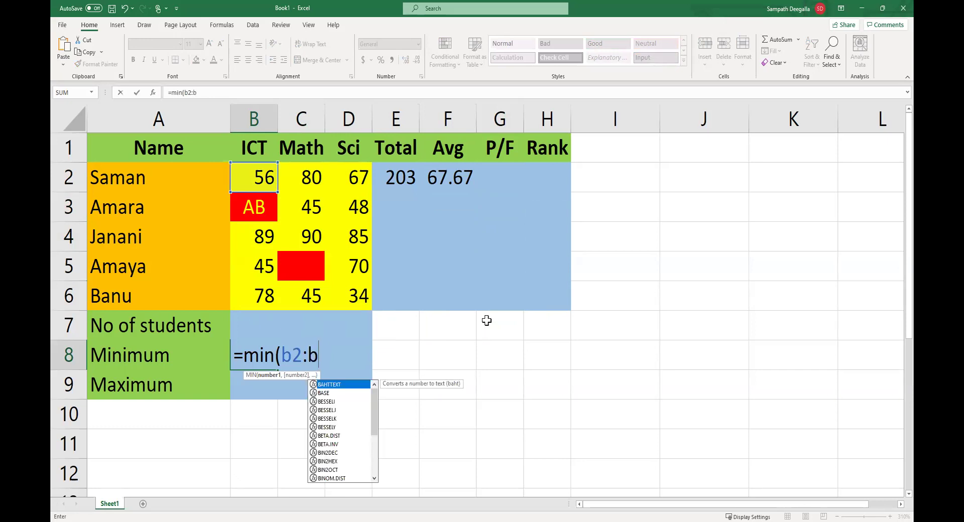
{"action": "type", "text": "6)"}
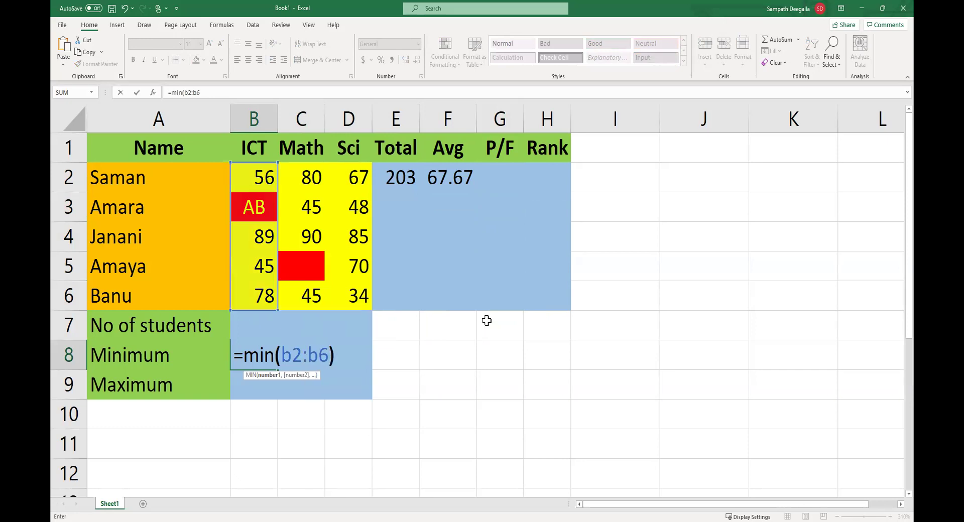
{"action": "key", "text": "Return"}
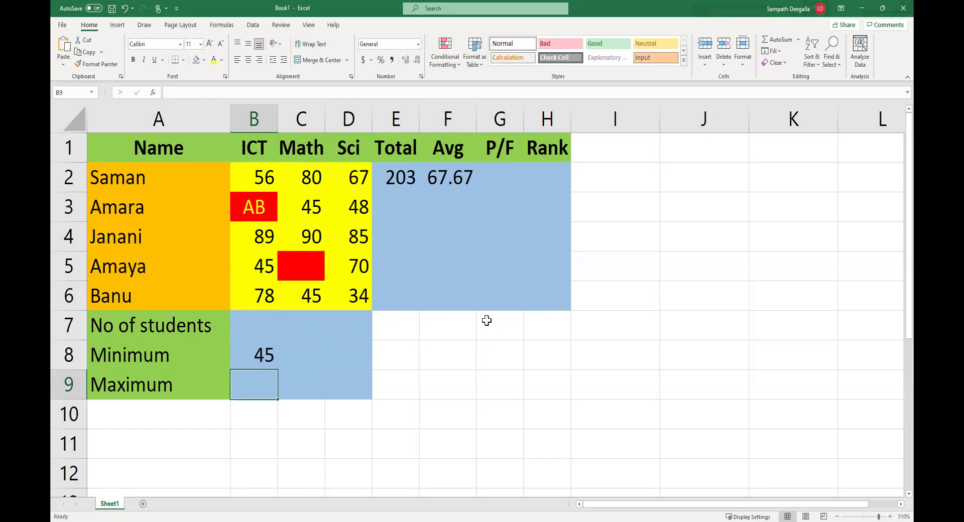
{"action": "type", "text": "="}
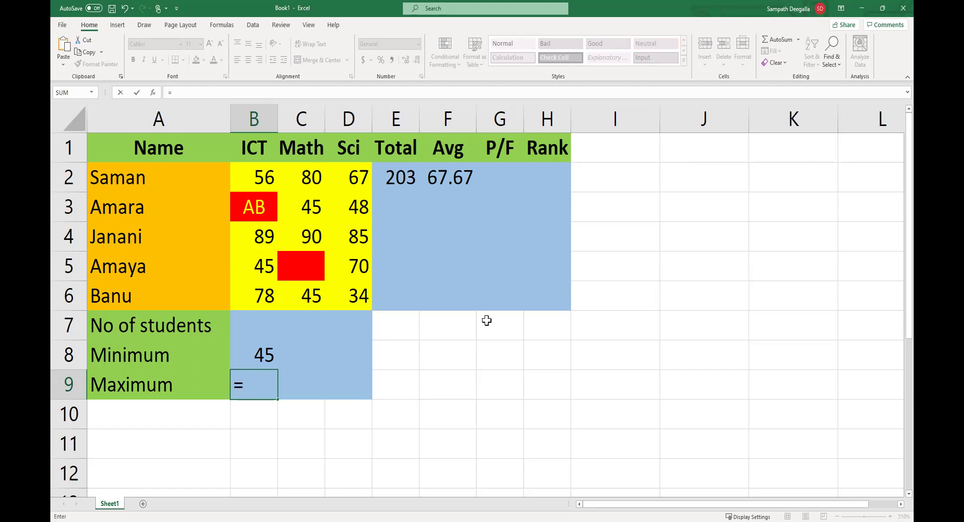
{"action": "type", "text": "max("}
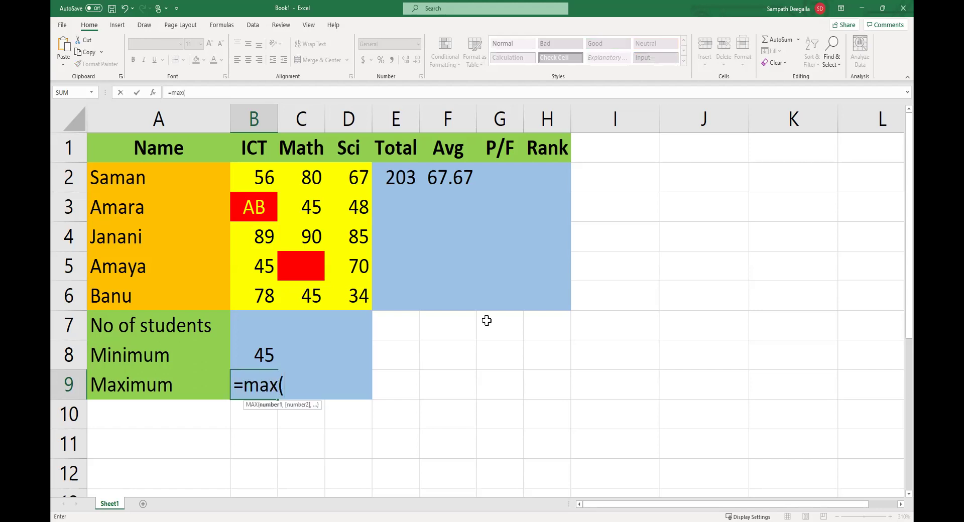
{"action": "type", "text": "b"}
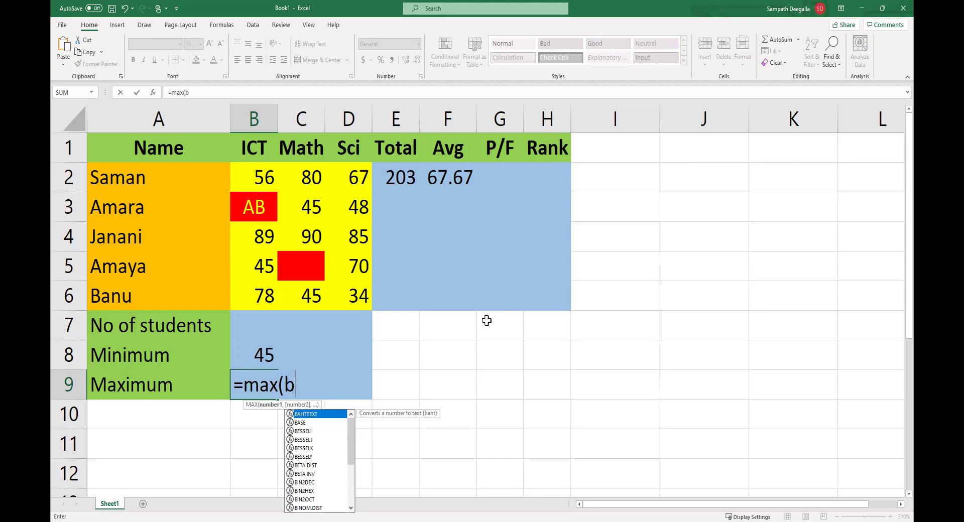
{"action": "type", "text": "2:b"}
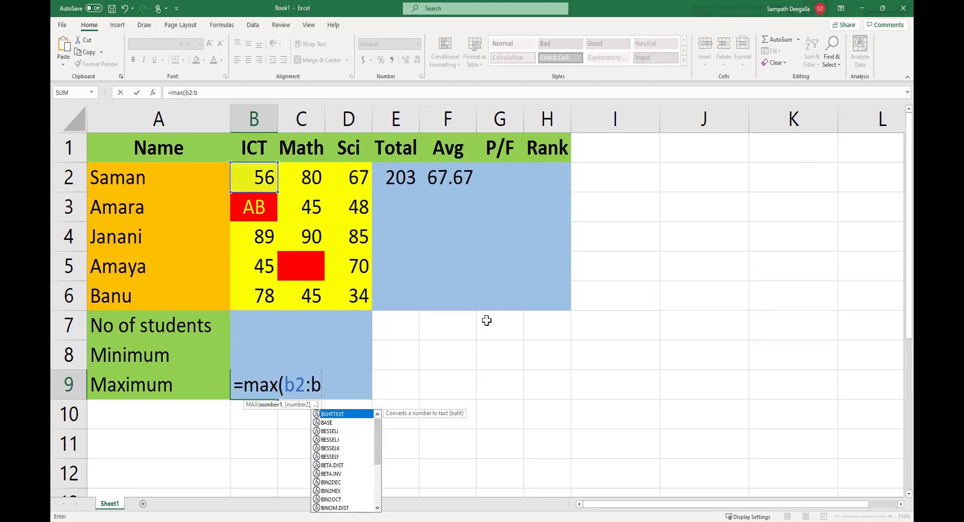
{"action": "type", "text": "6)"}
{"action": "key", "text": "Return"}
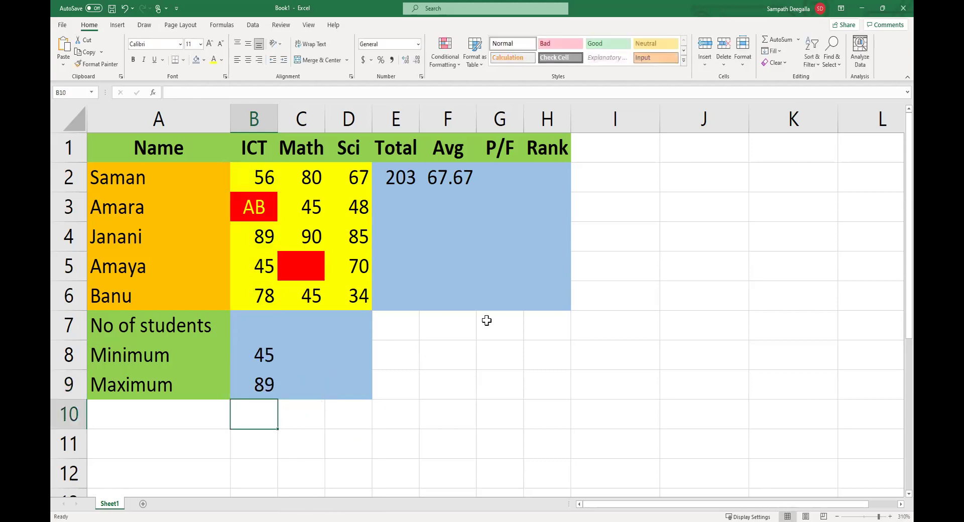
Enter =count(b2:b6) in B7 to count 4 students, then review the ICT marks.
{"action": "key", "text": "Up"}
{"action": "key", "text": "Up"}
{"action": "key", "text": "Up"}
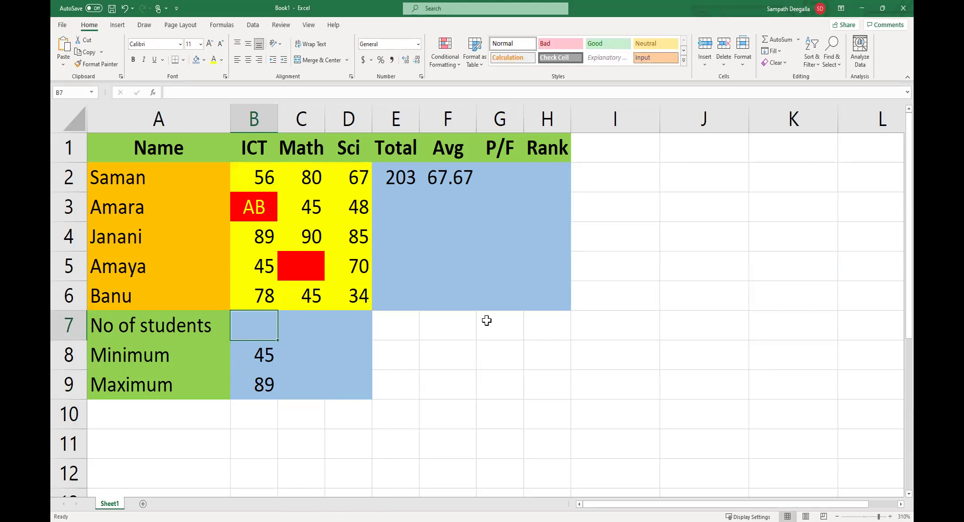
{"action": "type", "text": "="}
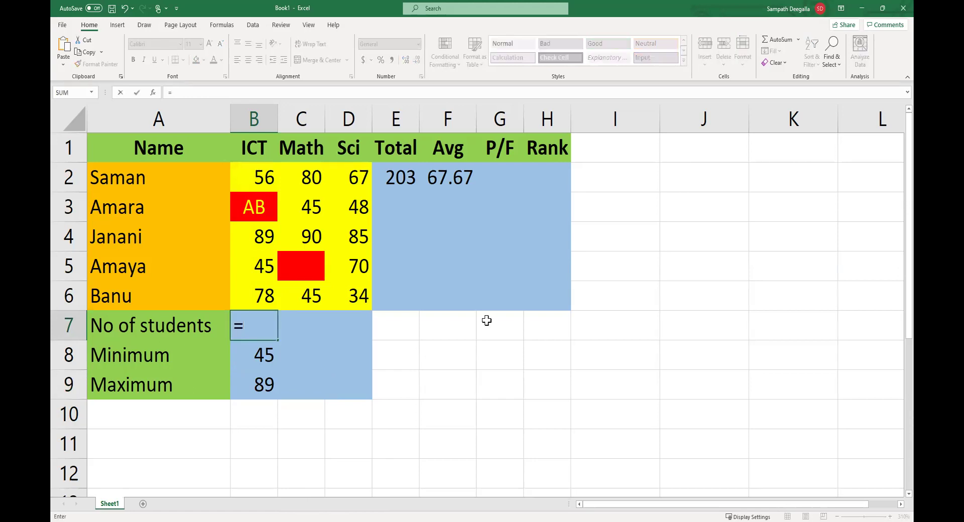
{"action": "type", "text": "count"}
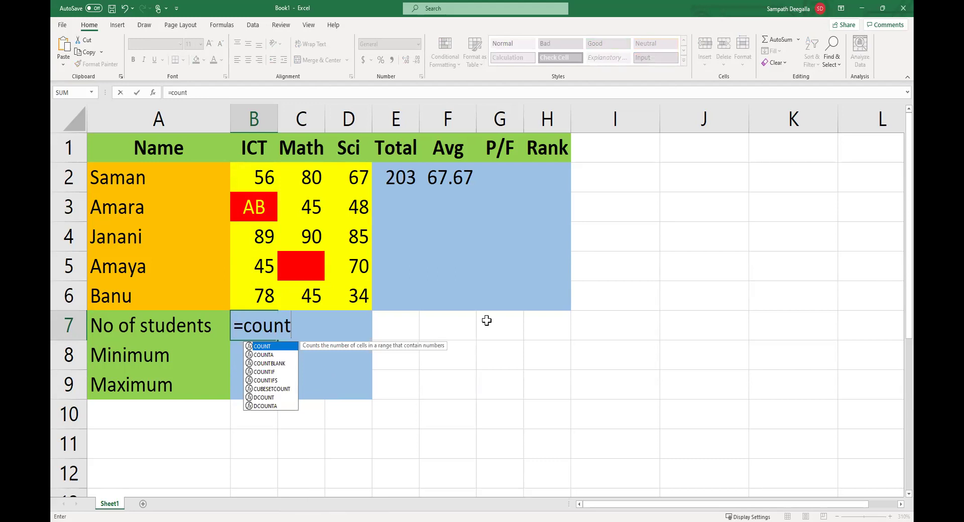
{"action": "type", "text": "(b2:b6)"}
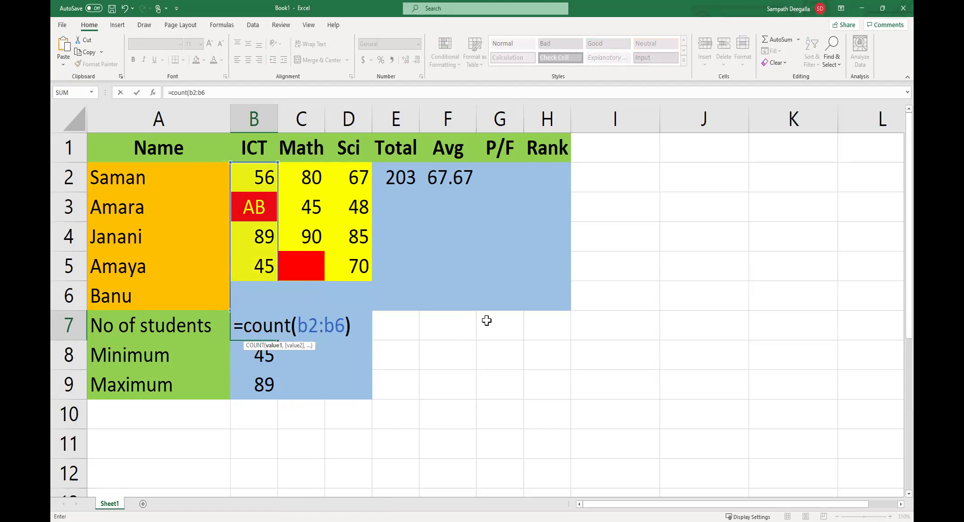
{"action": "key", "text": "Return"}
{"action": "key", "text": "Up"}
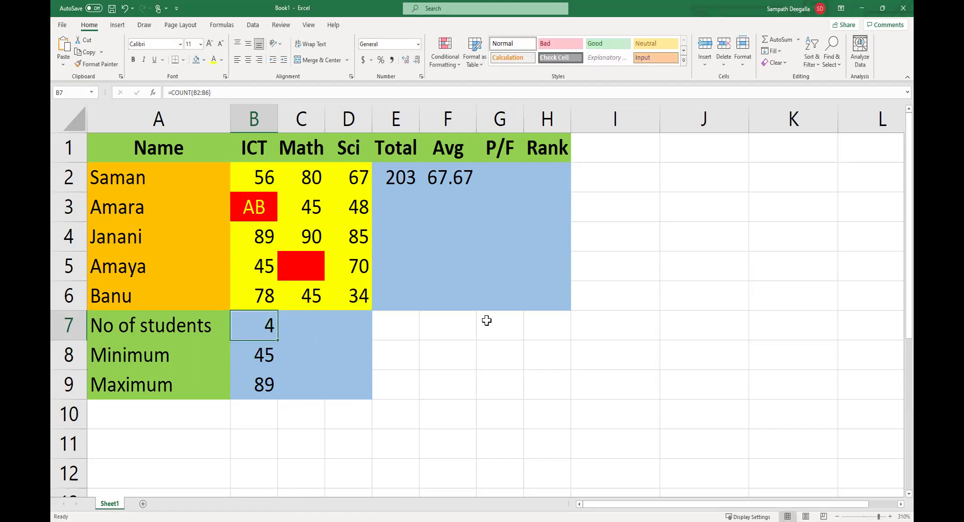
{"action": "key", "text": "Up"}
{"action": "key", "text": "Up"}
{"action": "key", "text": "Up"}
{"action": "key", "text": "Up"}
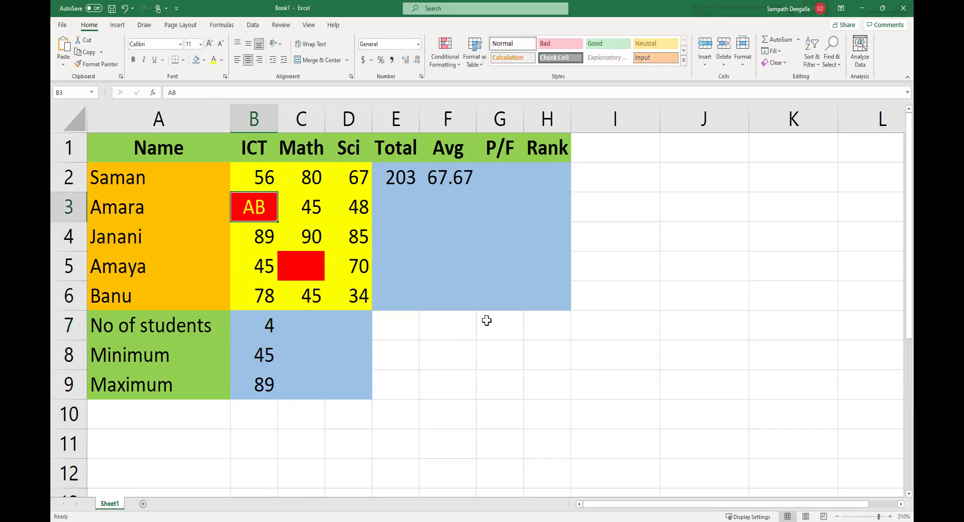
{"action": "key", "text": "Down"}
{"action": "key", "text": "Up"}
{"action": "key", "text": "Down"}
{"action": "key", "text": "Down"}
{"action": "key", "text": "Down"}
{"action": "key", "text": "Down"}
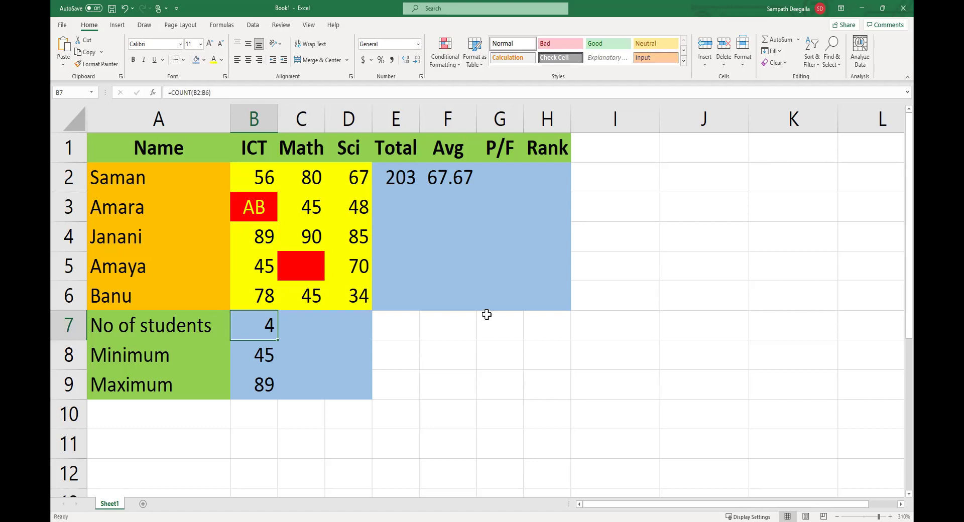
{"action": "key", "text": "Right"}
{"action": "key", "text": "Right"}
{"action": "key", "text": "Right"}
{"action": "key", "text": "Right"}
{"action": "key", "text": "Right"}
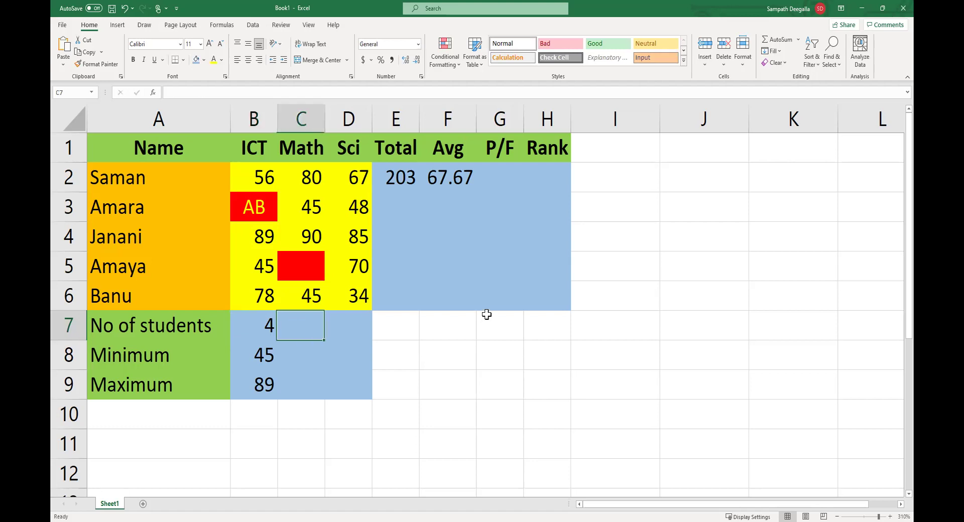
{"action": "key", "text": "Up"}
{"action": "key", "text": "Up"}
{"action": "key", "text": "Up"}
{"action": "key", "text": "Up"}
{"action": "key", "text": "Up"}
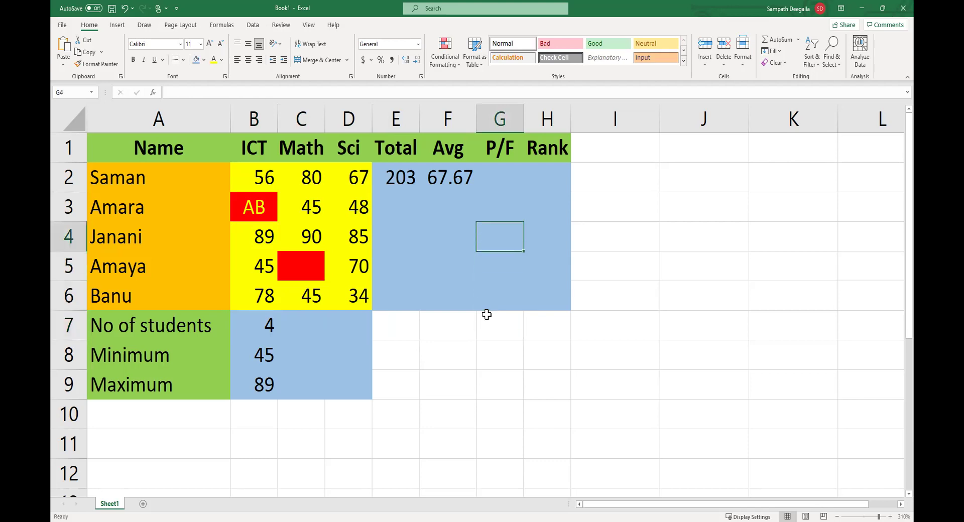
{"action": "key", "text": "Right"}
{"action": "key", "text": "Right"}
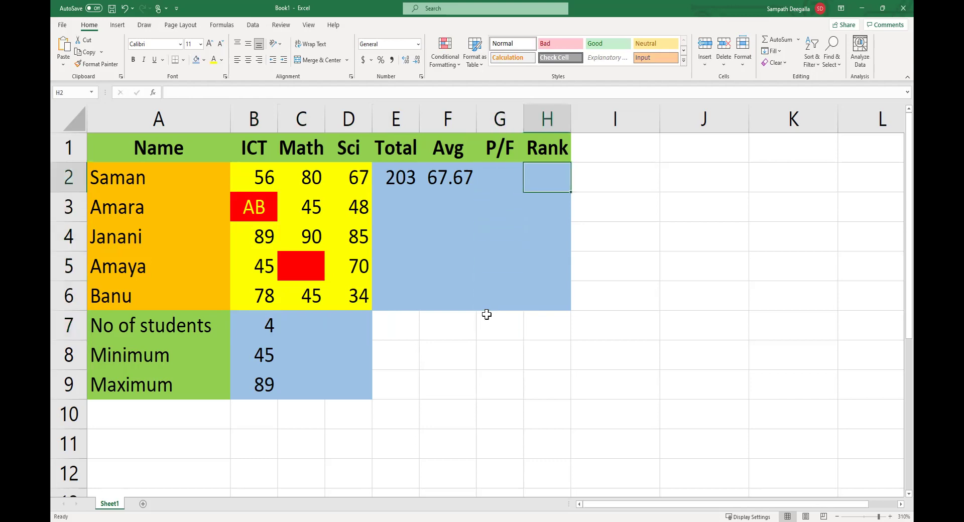
{"action": "key", "text": "Left"}
{"action": "key", "text": "Left"}
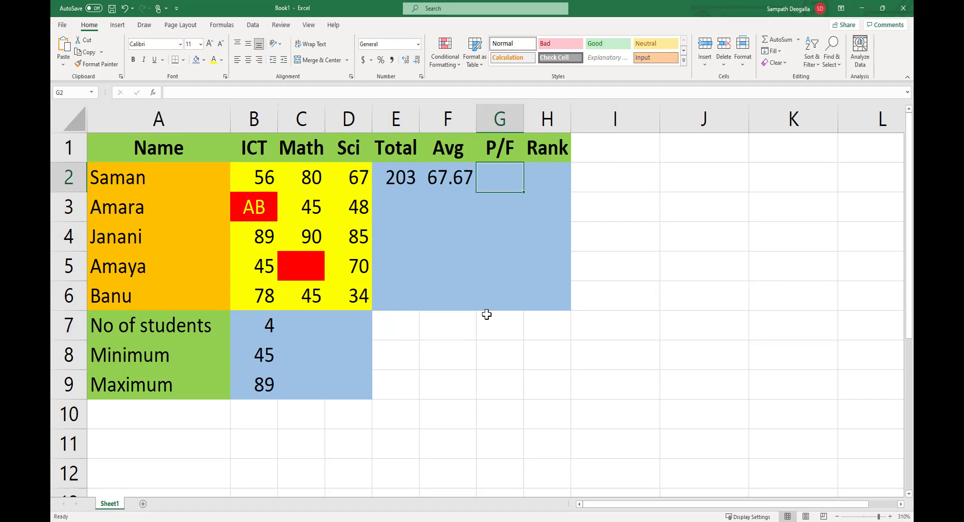
Enter =IF(F2>=40,"Pass","Fail") in G2 so the first student shows Pass.
{"action": "type", "text": "="}
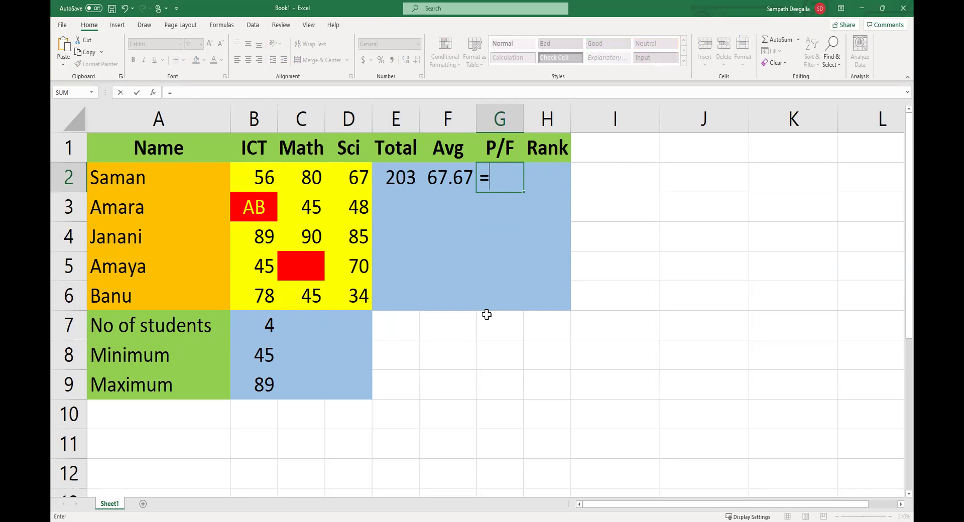
{"action": "type", "text": "if("}
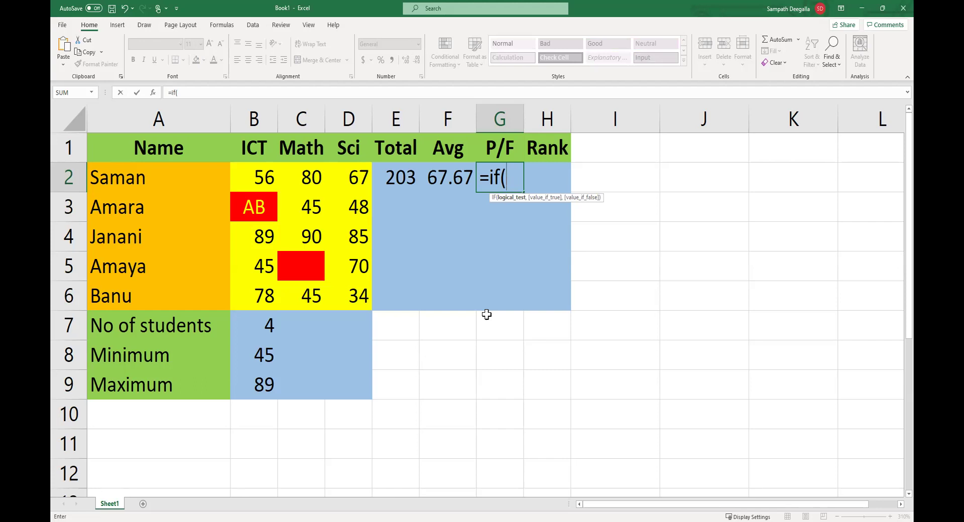
{"action": "type", "text": "f"}
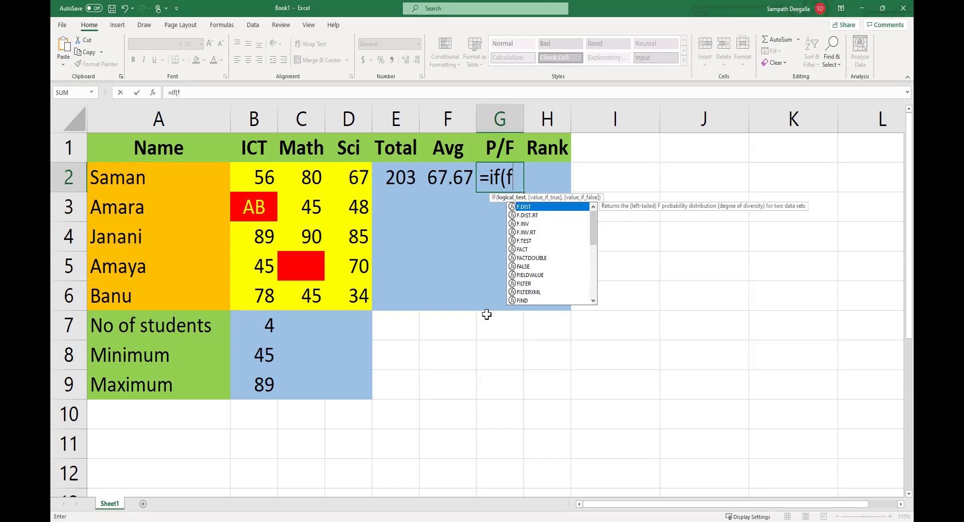
{"action": "type", "text": "2>=40"}
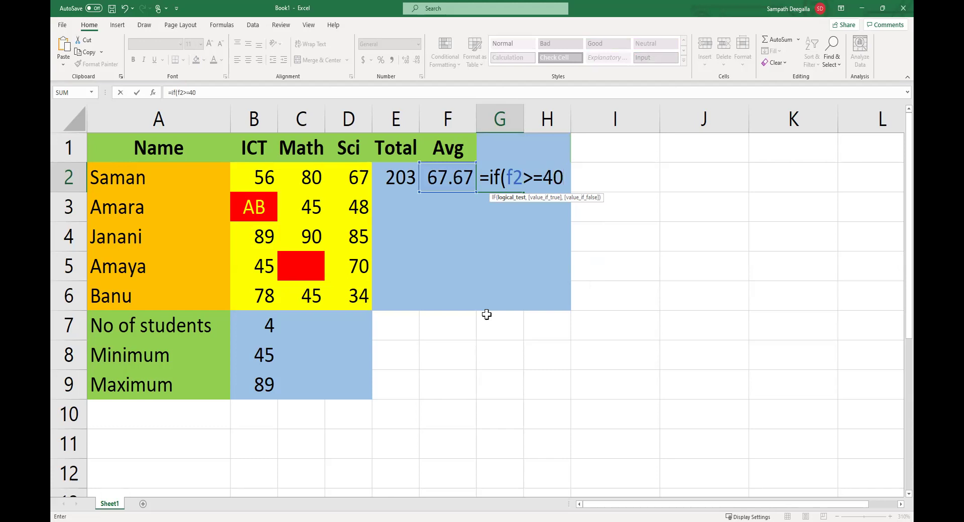
{"action": "type", "text": ","}
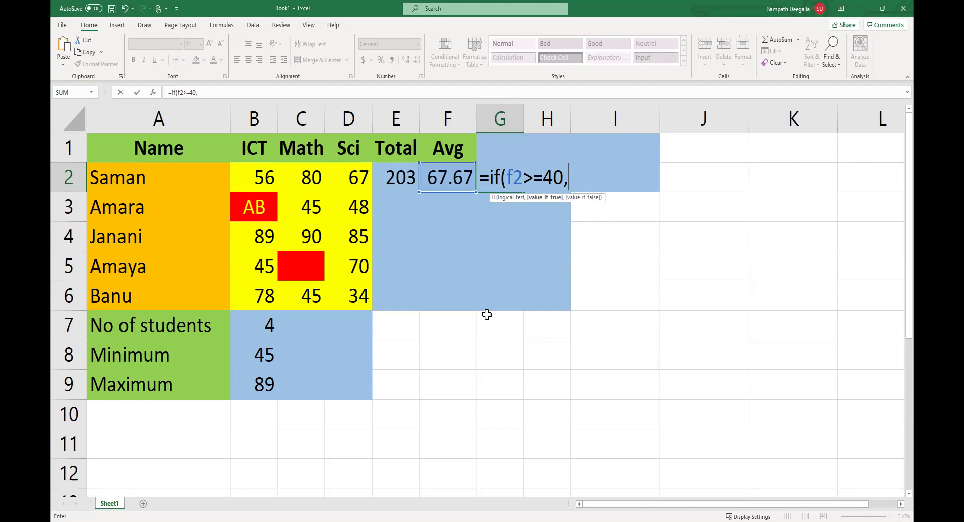
{"action": "type", "text": "\"Pass"}
{"action": "type", "text": "\""}
{"action": "type", "text": ",\""}
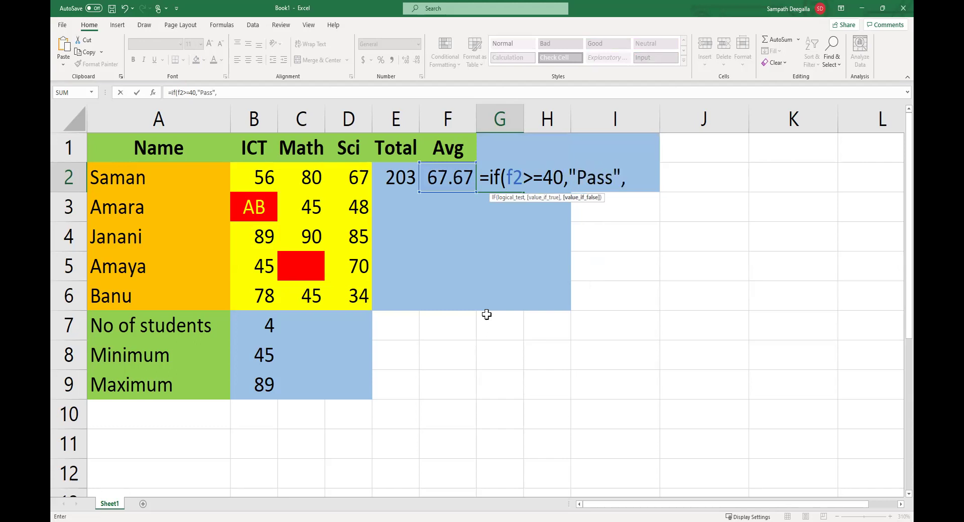
{"action": "type", "text": "Fai;"}
{"action": "key", "text": "BackSpace"}
{"action": "type", "text": "l\")"}
{"action": "key", "text": "Return"}
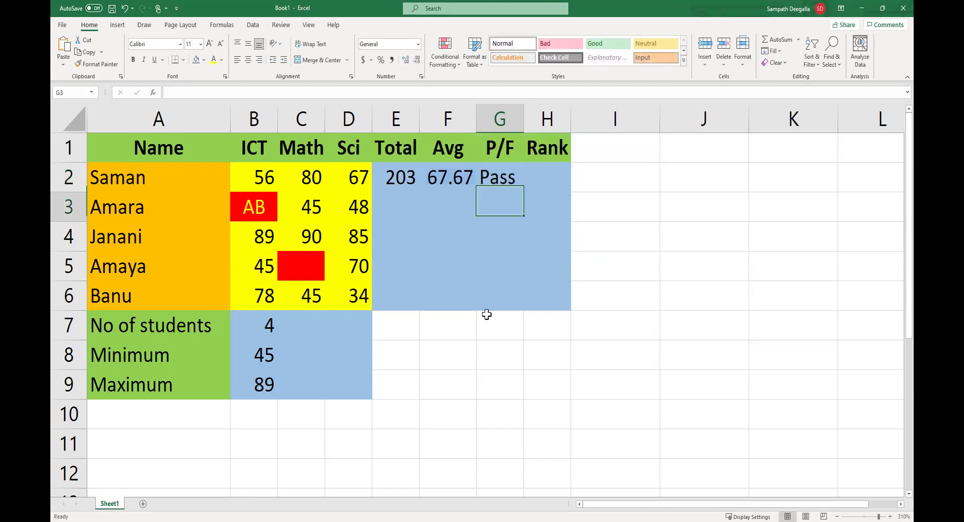
{"action": "key", "text": "Up"}
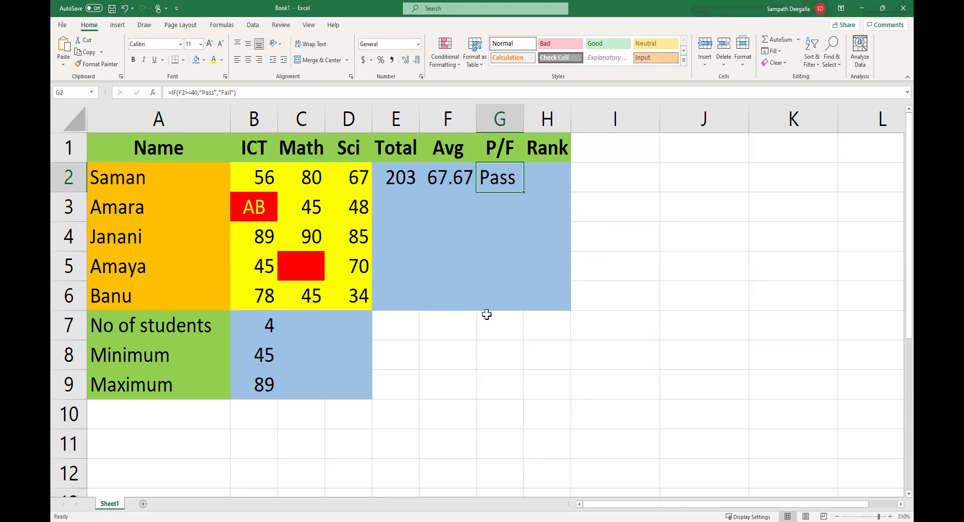
{"action": "key", "text": "Right"}
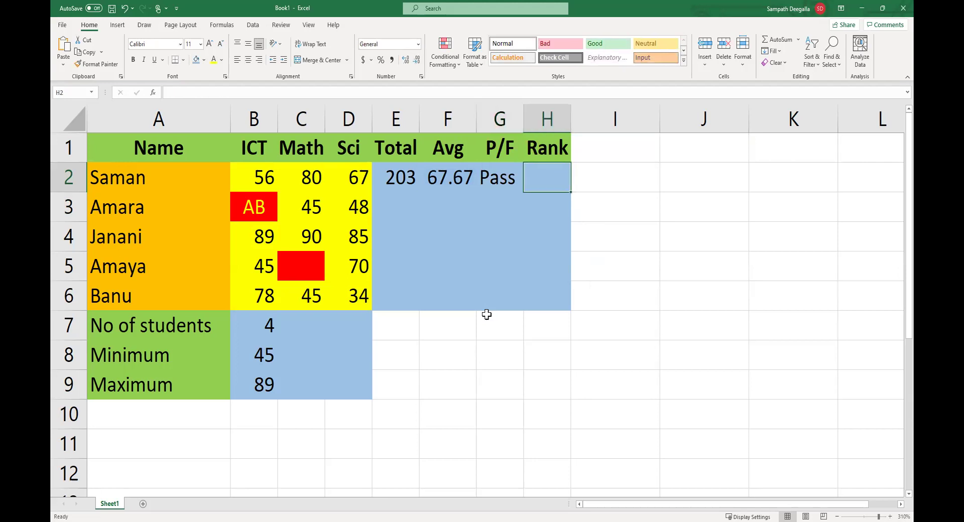
Enter =RANK(F2,F2:F6) in H2, returning a rank of 1.
{"action": "type", "text": "="}
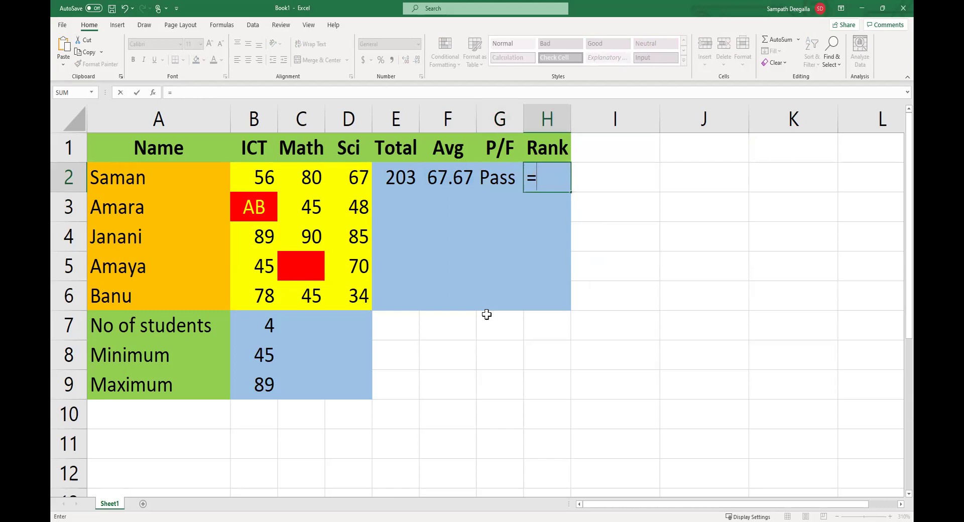
{"action": "type", "text": "rank("}
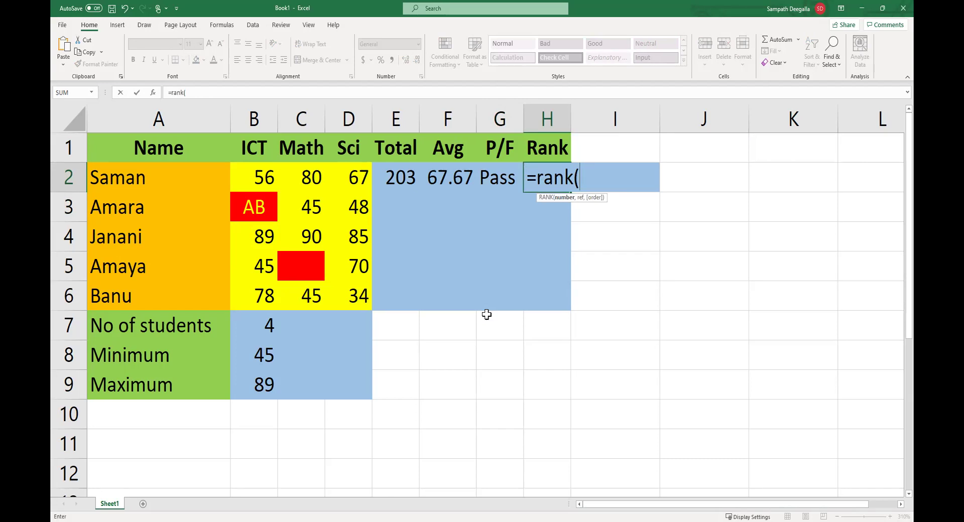
{"action": "type", "text": "67"}
{"action": "key", "text": "BackSpace"}
{"action": "key", "text": "BackSpace"}
{"action": "type", "text": "f"}
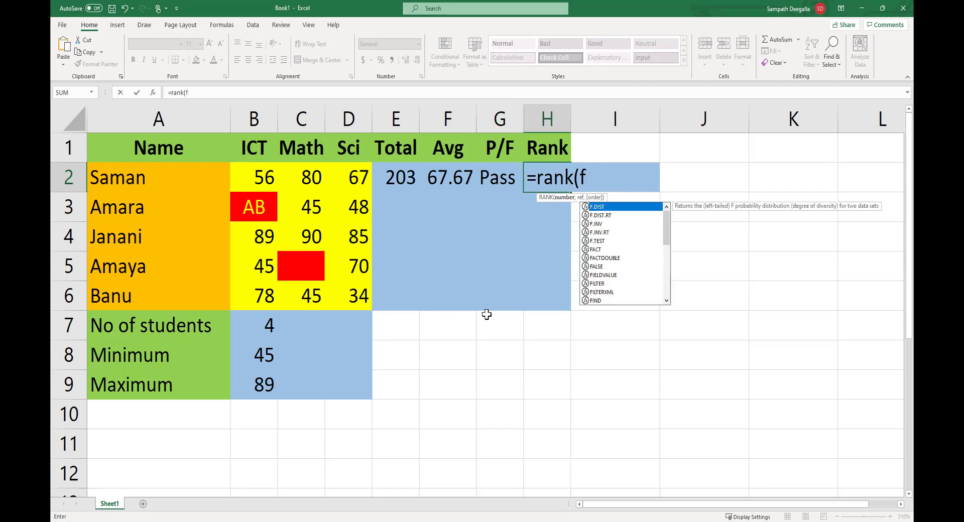
{"action": "type", "text": "2,"}
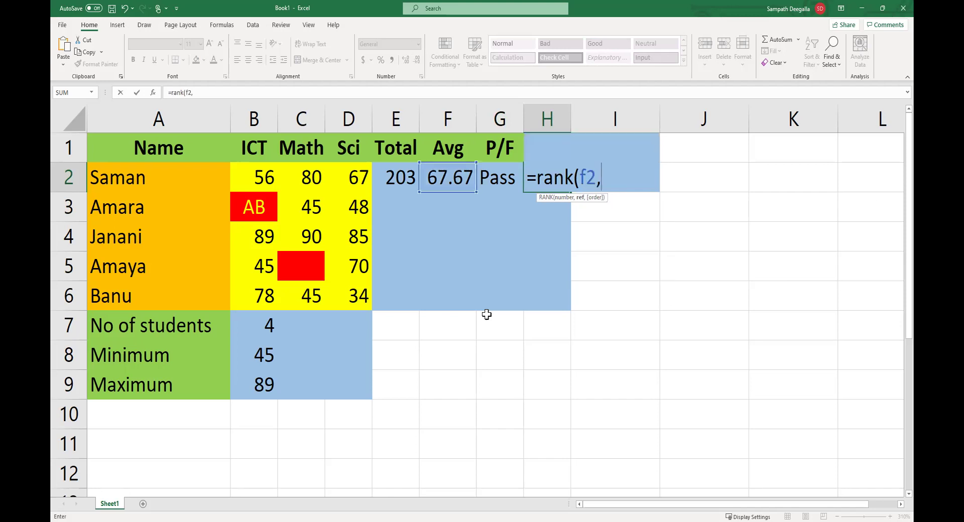
{"action": "type", "text": "f2:f6)"}
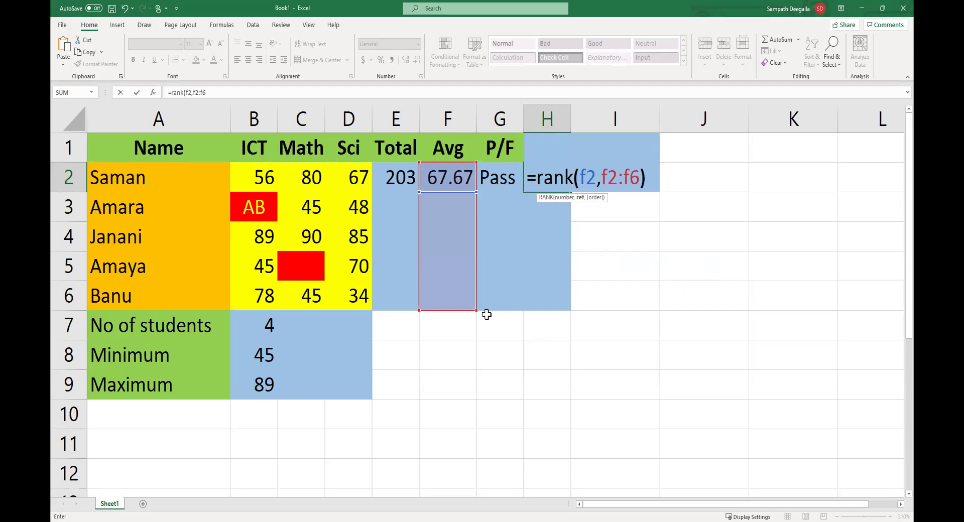
{"action": "key", "text": "Return"}
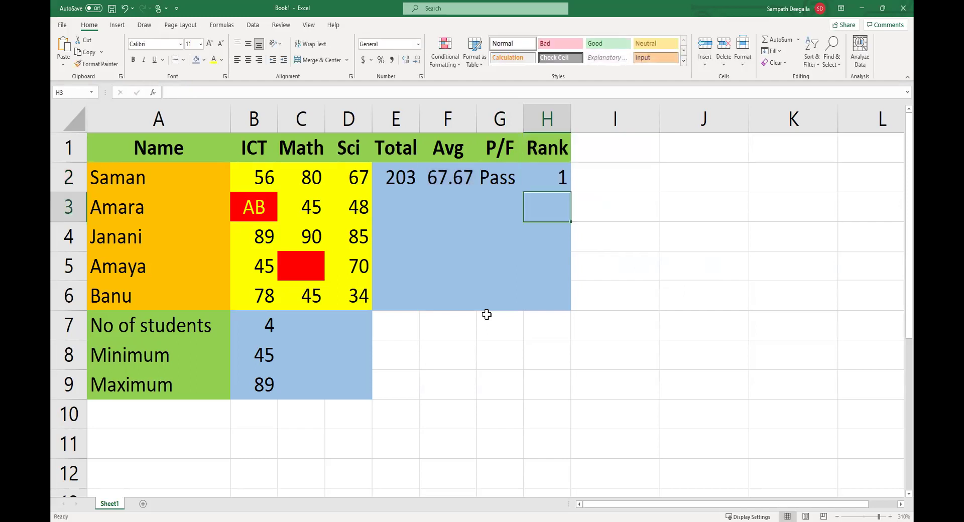
Fill the Total, Avg, P/F and Rank formulas from E2:H2 down to row 6.
{"action": "left_click", "coordinate": [404, 181]}
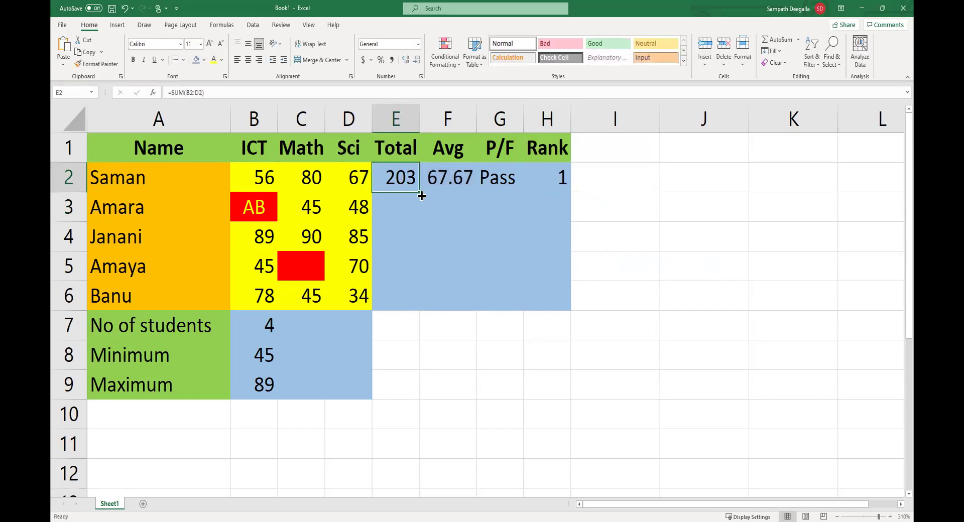
{"action": "left_click_drag", "start_coordinate": [420, 190], "coordinate": [416, 309]}
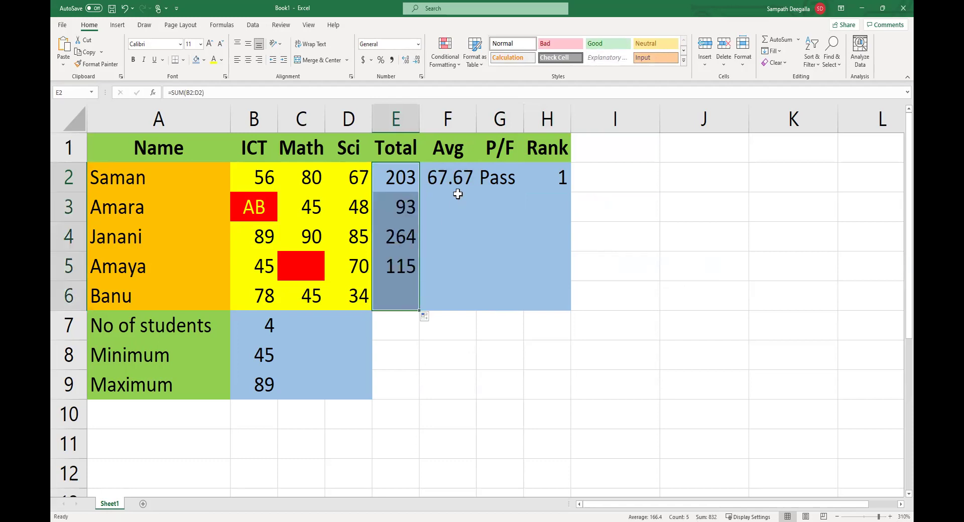
{"action": "left_click", "coordinate": [456, 182]}
{"action": "left_click_drag", "start_coordinate": [477, 193], "coordinate": [439, 304]}
{"action": "left_click", "coordinate": [508, 191]}
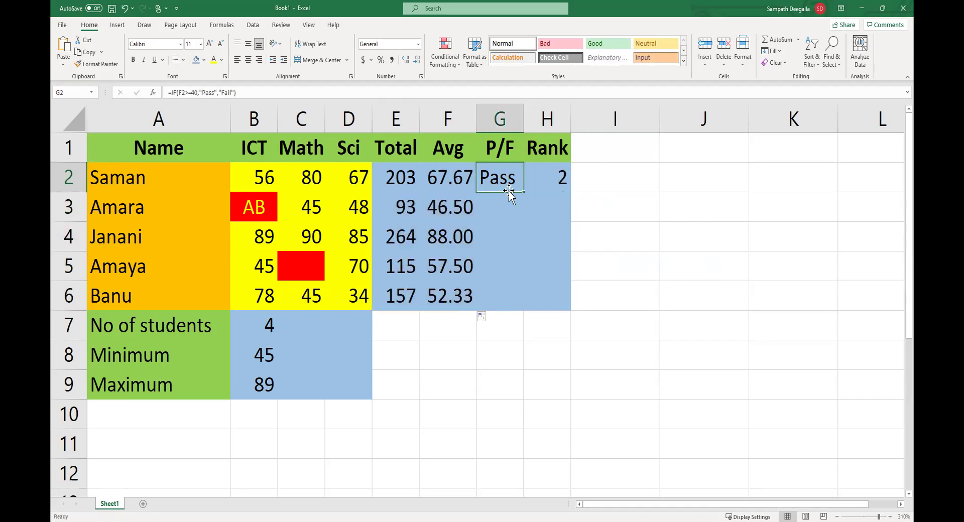
{"action": "left_click_drag", "start_coordinate": [523, 193], "coordinate": [513, 314]}
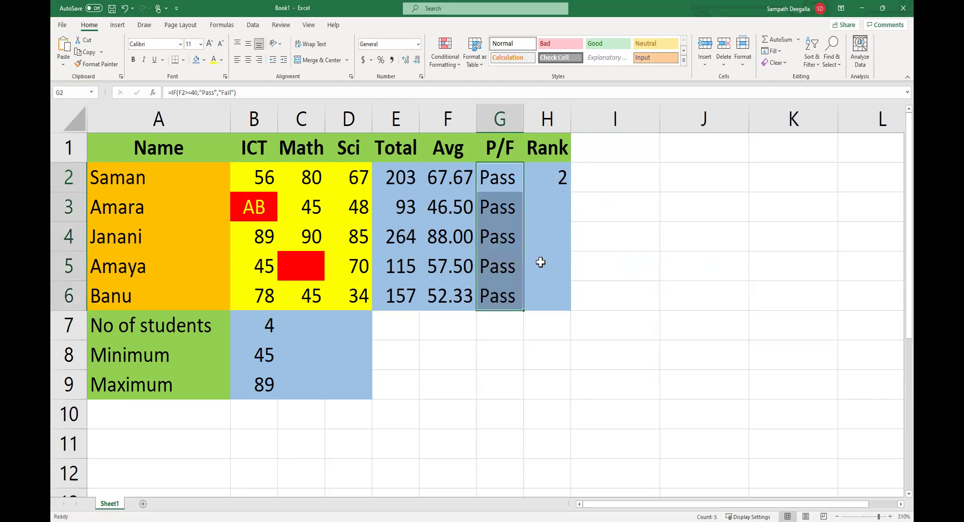
{"action": "left_click", "coordinate": [562, 186]}
{"action": "left_click_drag", "start_coordinate": [571, 194], "coordinate": [557, 307]}
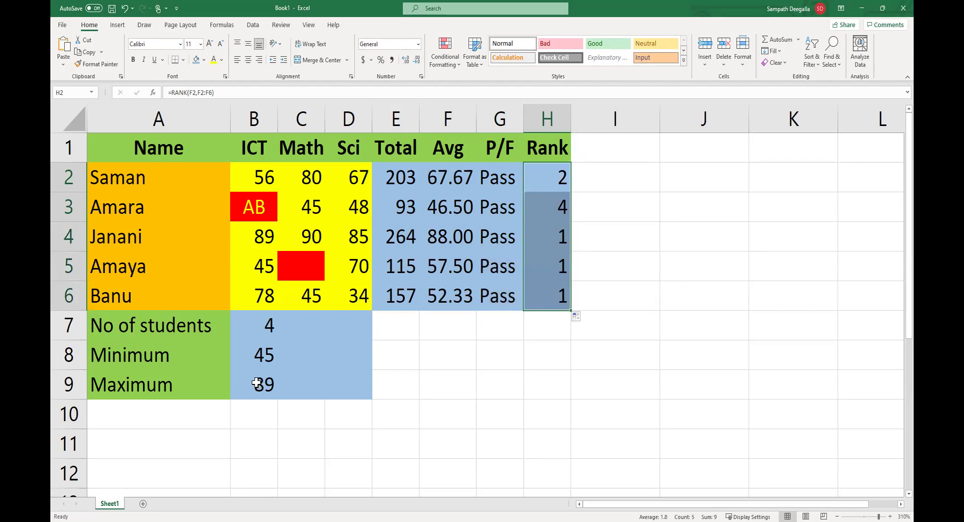
Fill the count, MIN and MAX formulas in B7:B9 across to column D.
{"action": "left_click", "coordinate": [267, 328]}
{"action": "left_click_drag", "start_coordinate": [278, 340], "coordinate": [359, 336]}
{"action": "left_click", "coordinate": [270, 366]}
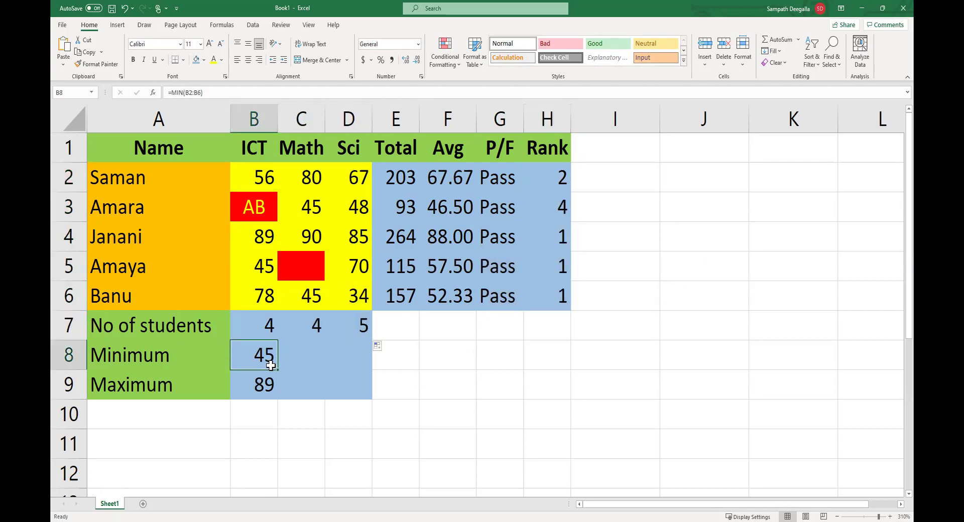
{"action": "left_click_drag", "start_coordinate": [276, 371], "coordinate": [369, 362]}
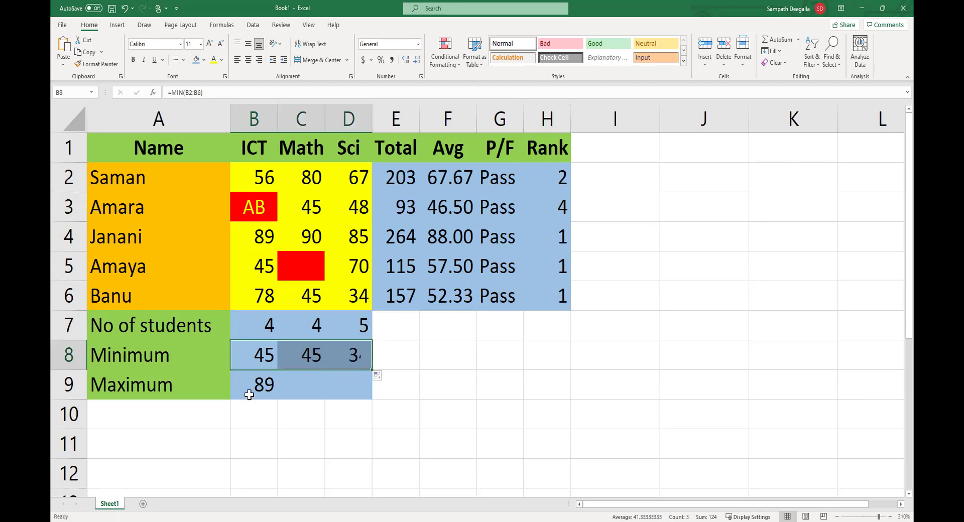
{"action": "left_click", "coordinate": [252, 390]}
{"action": "left_click_drag", "start_coordinate": [277, 399], "coordinate": [362, 398]}
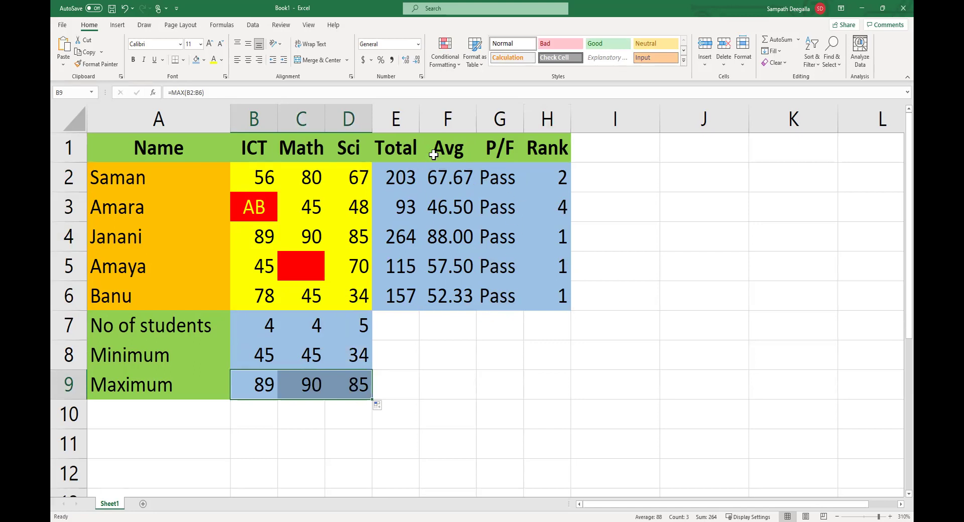
{"action": "left_click", "coordinate": [556, 179]}
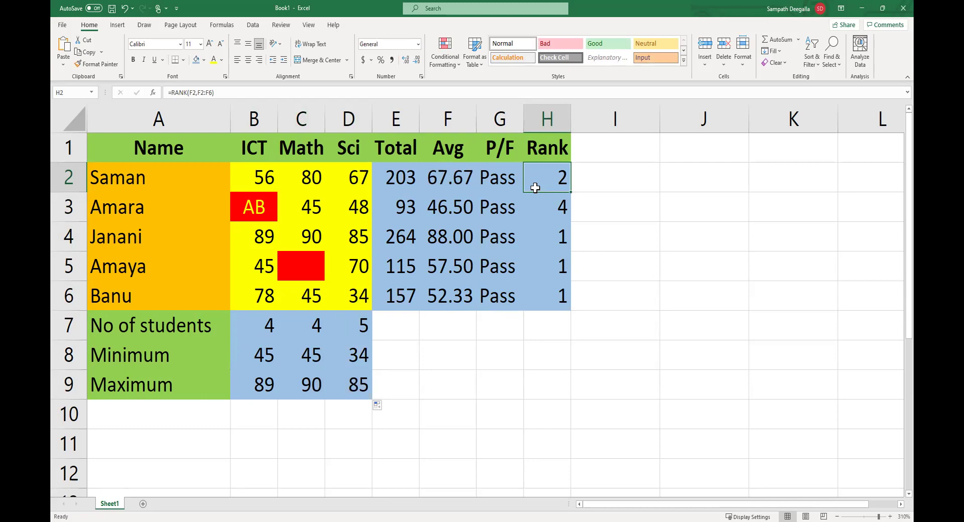
{"action": "left_click", "coordinate": [452, 180]}
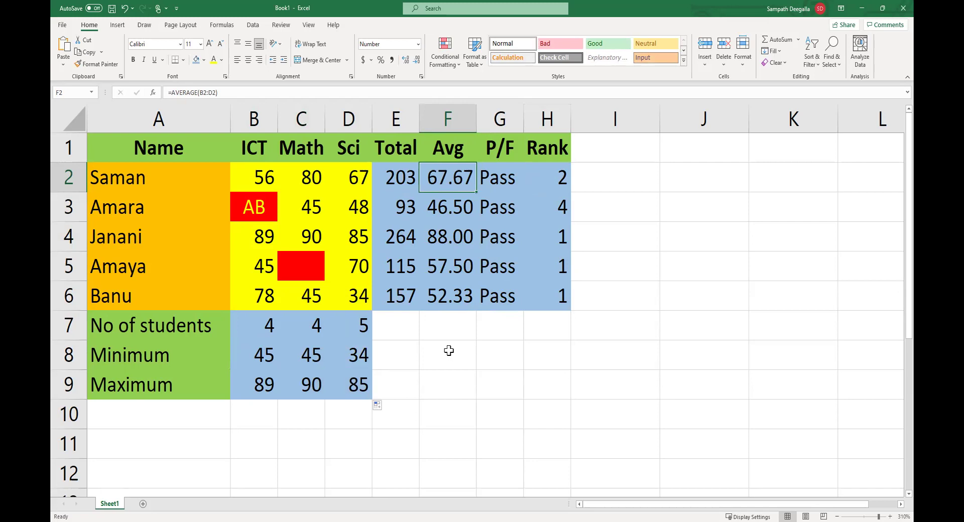
{"action": "left_click", "coordinate": [437, 209]}
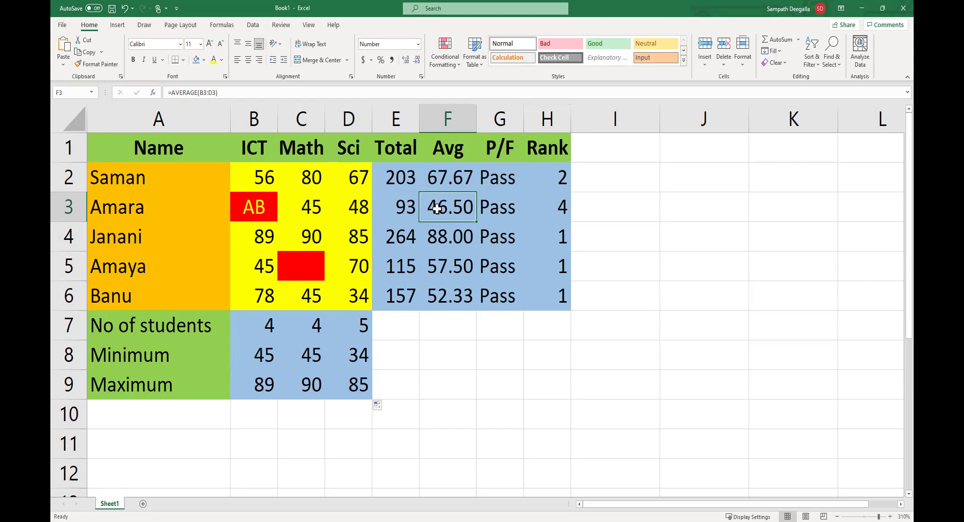
{"action": "left_click", "coordinate": [394, 180]}
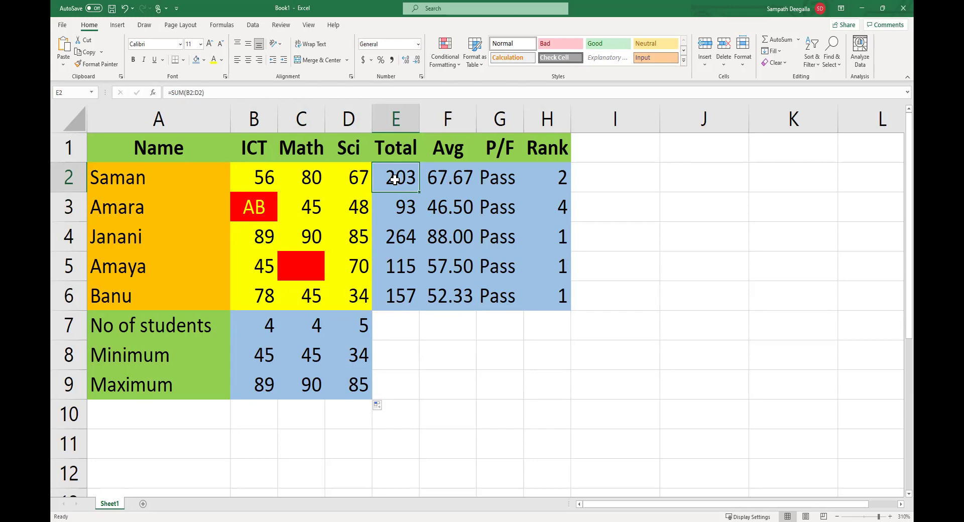
{"action": "left_click", "coordinate": [405, 210]}
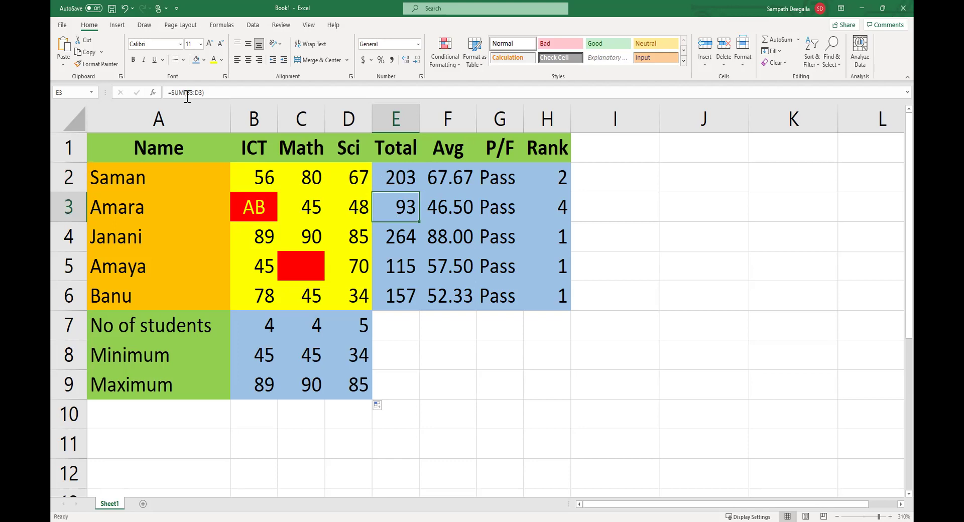
{"action": "left_click", "coordinate": [397, 179]}
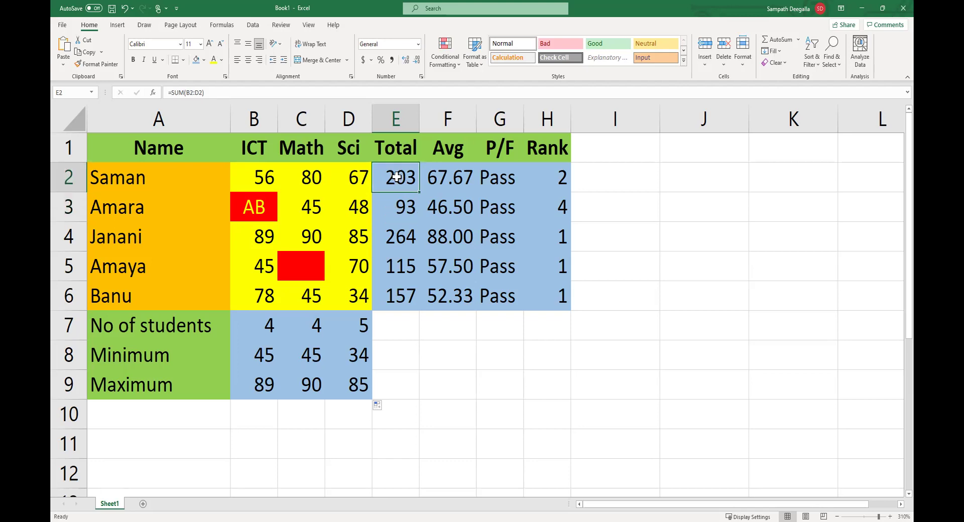
{"action": "left_click", "coordinate": [397, 208]}
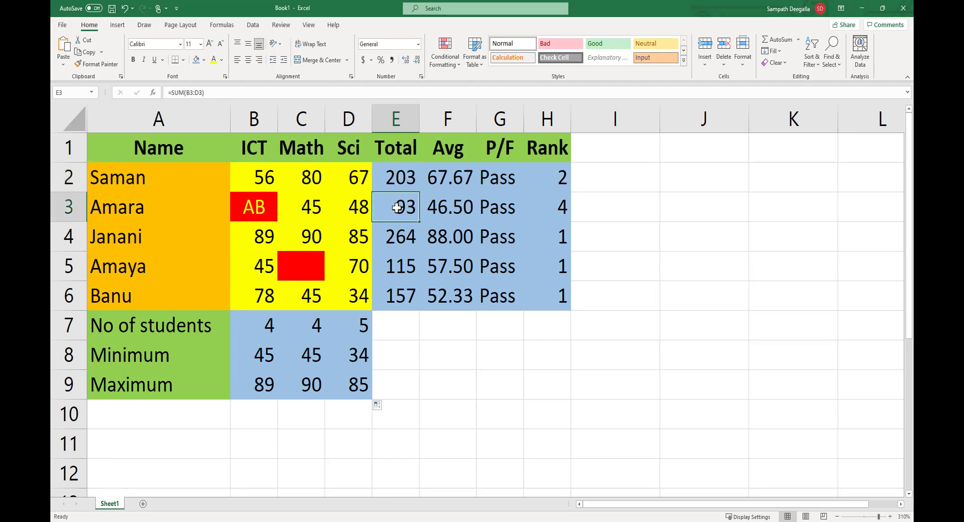
{"action": "left_click", "coordinate": [401, 242]}
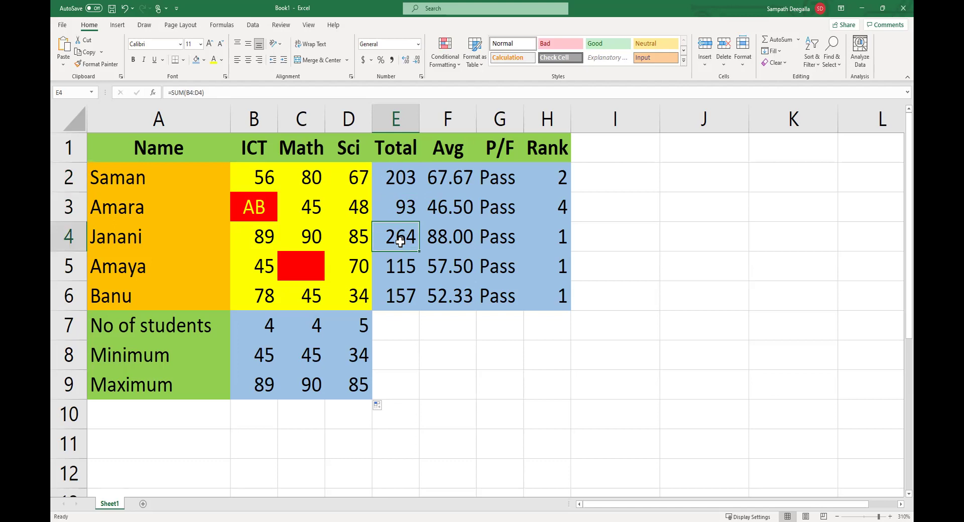
{"action": "left_click", "coordinate": [539, 178]}
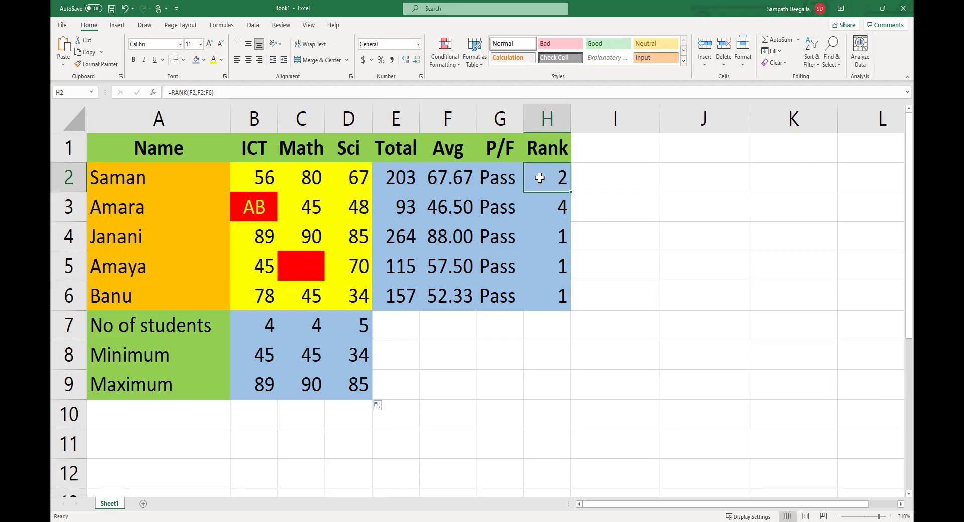
Inspect H3's shifted =RANK(F3,F3:F7), then reopen H2's rank formula for editing.
{"action": "left_click", "coordinate": [542, 202]}
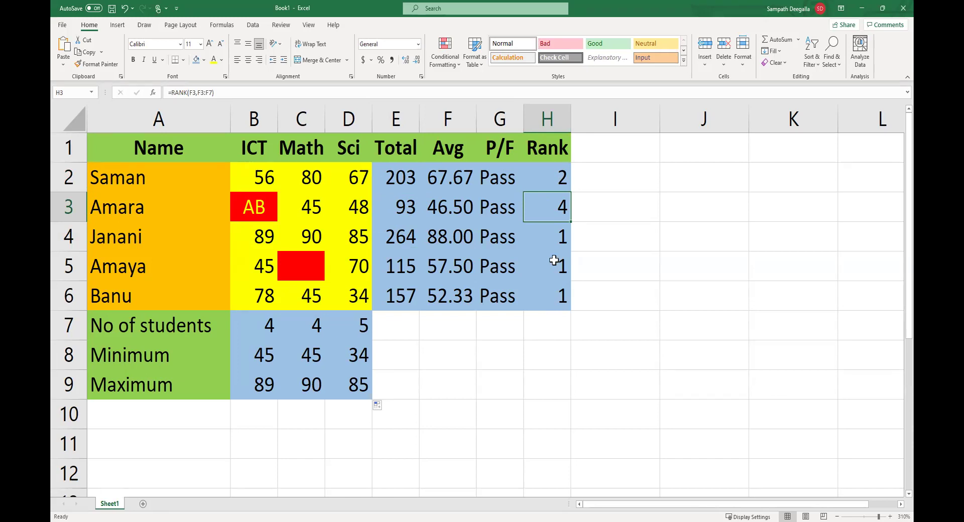
{"action": "left_click", "coordinate": [546, 181]}
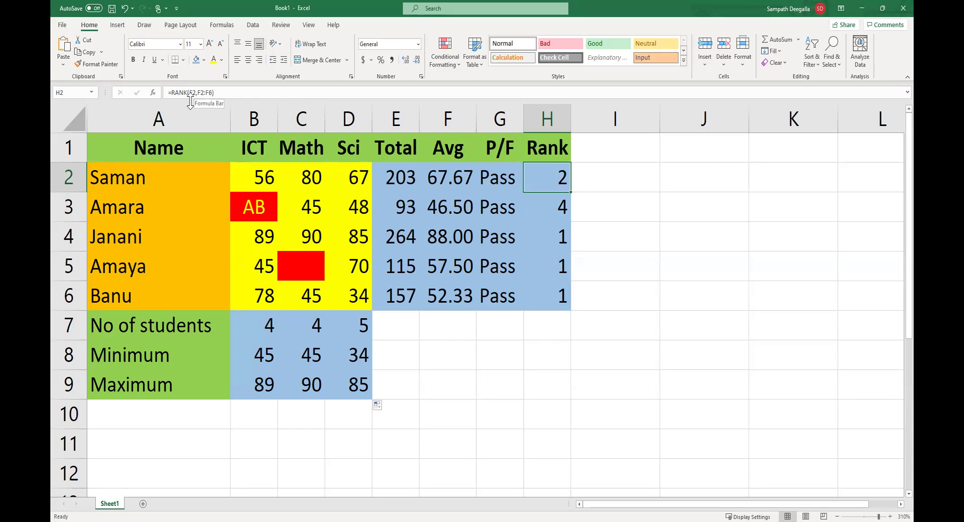
{"action": "left_click", "coordinate": [202, 92]}
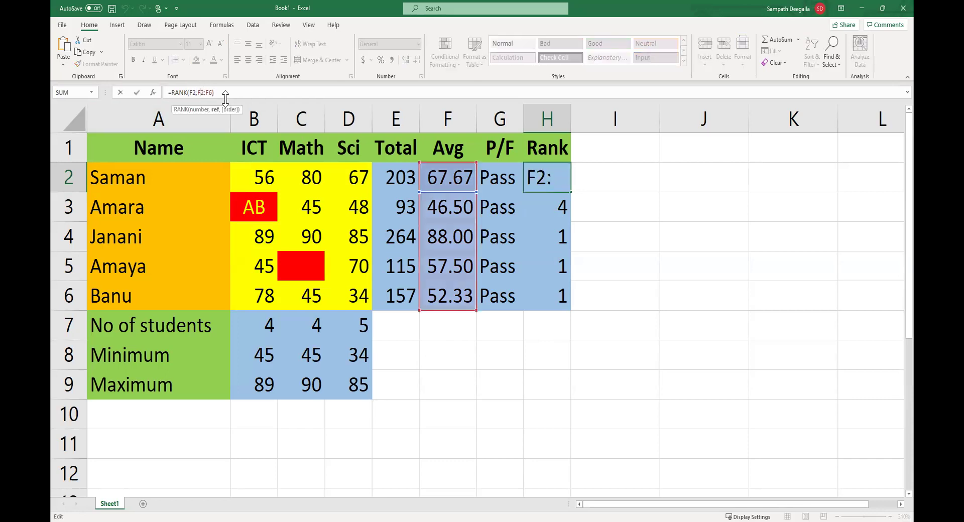
Change H2 to =RANK(F2,F$2:F$6) and refill to H6, giving ranks 2, 5, 1, 3, 4.
{"action": "type", "text": "$"}
{"action": "key", "text": "Right"}
{"action": "key", "text": "Right"}
{"action": "key", "text": "Right"}
{"action": "type", "text": "$"}
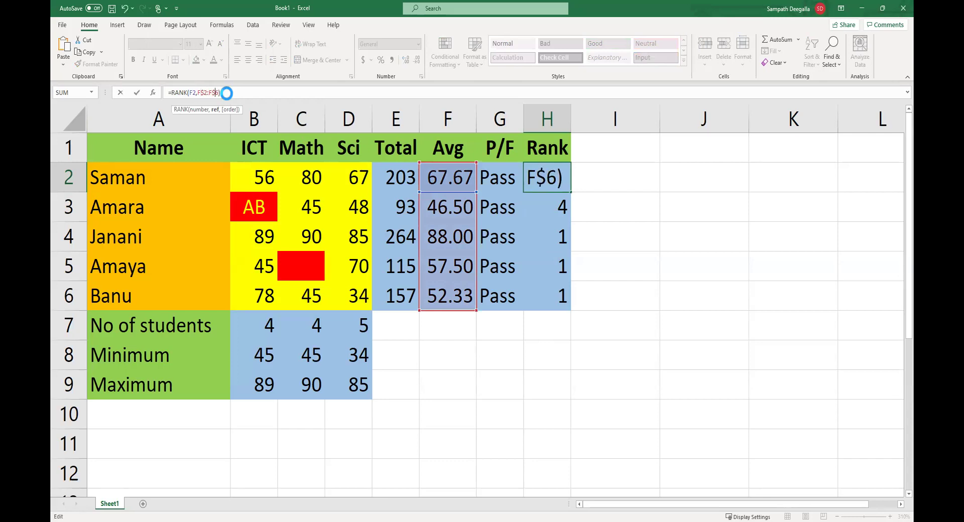
{"action": "key", "text": "Return"}
{"action": "key", "text": "Up"}
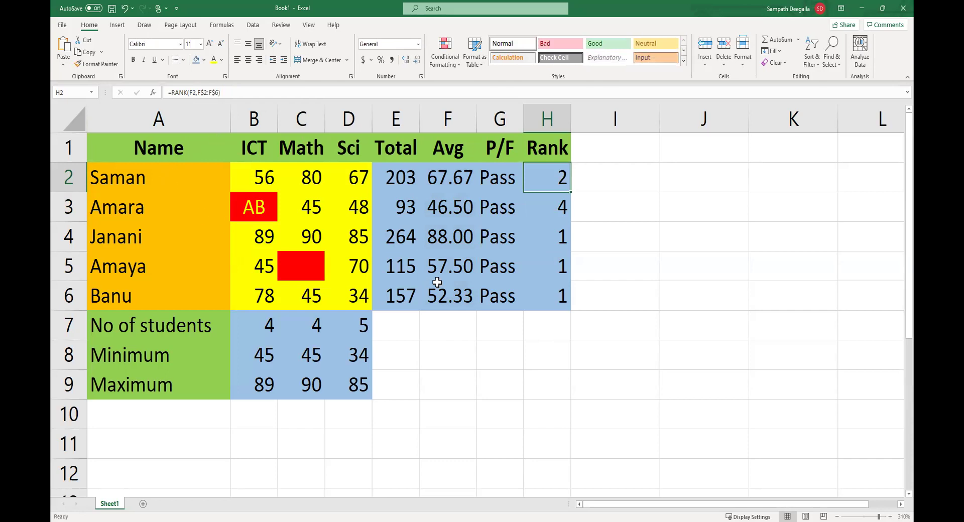
{"action": "left_click_drag", "start_coordinate": [572, 193], "coordinate": [565, 319]}
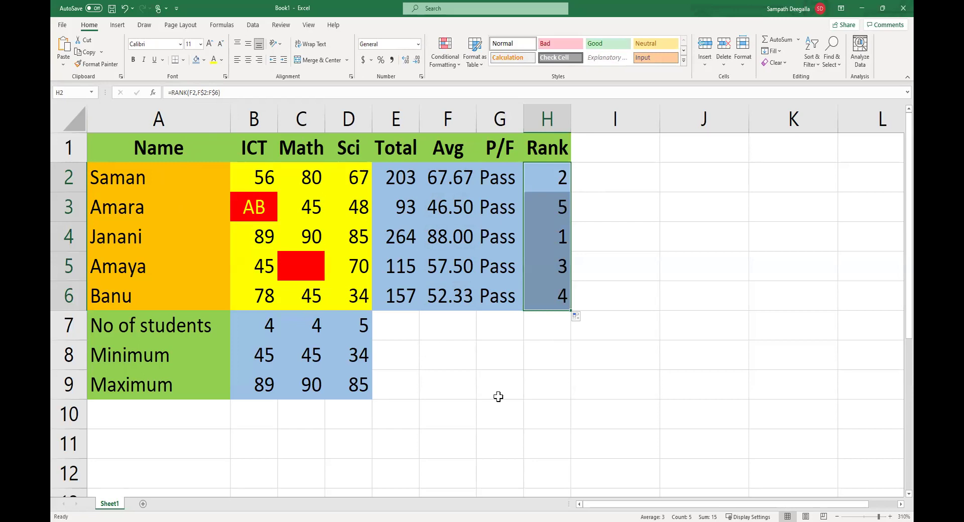
{"action": "left_click", "coordinate": [498, 394]}
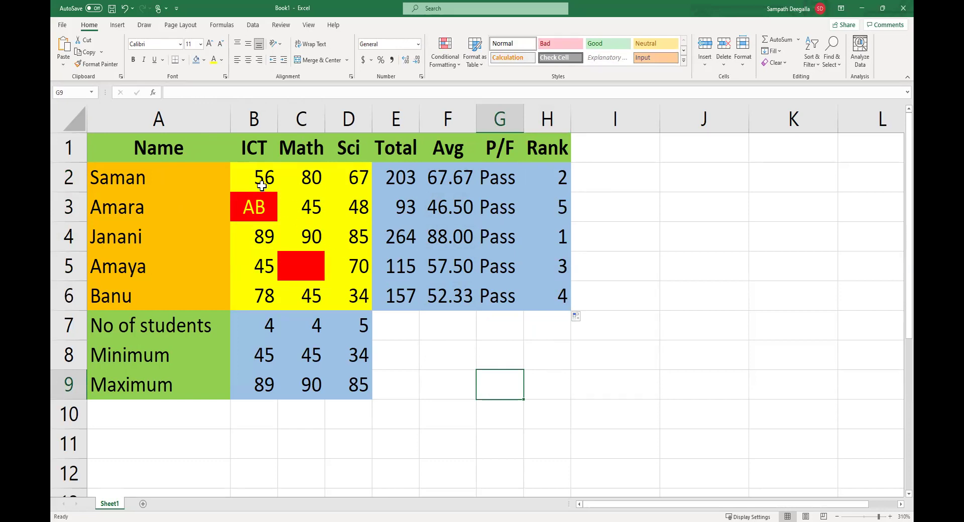
Test recalculation by changing B2 to 26 and entering 56 in empty C5.
{"action": "left_click", "coordinate": [261, 181]}
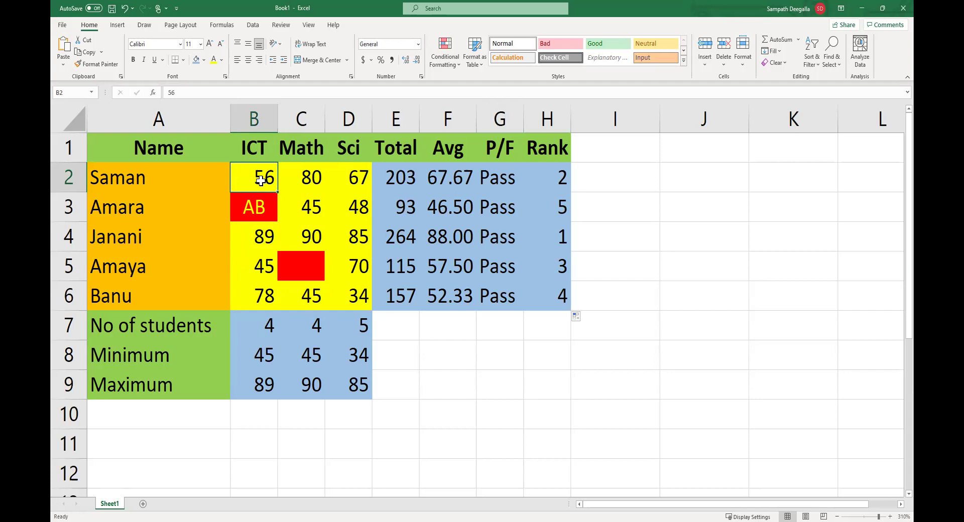
{"action": "type", "text": "26"}
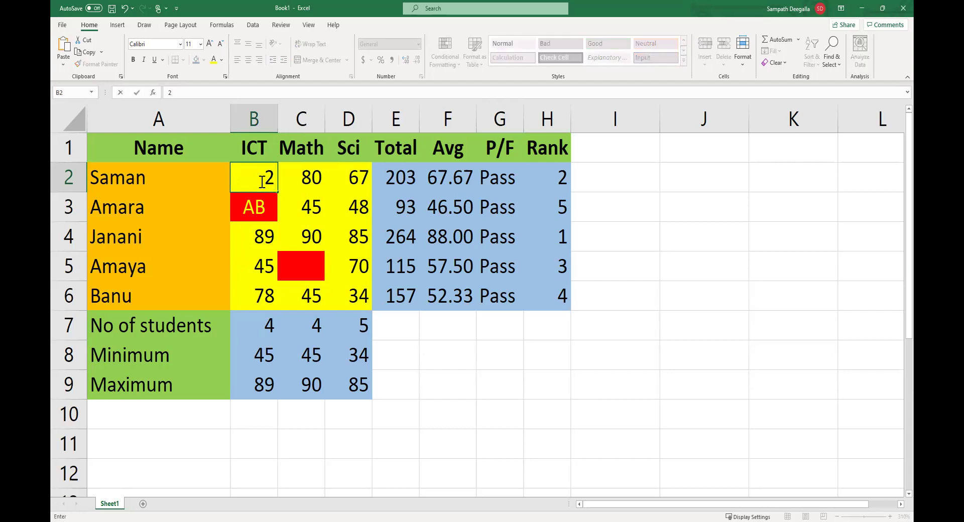
{"action": "left_click", "coordinate": [267, 257]}
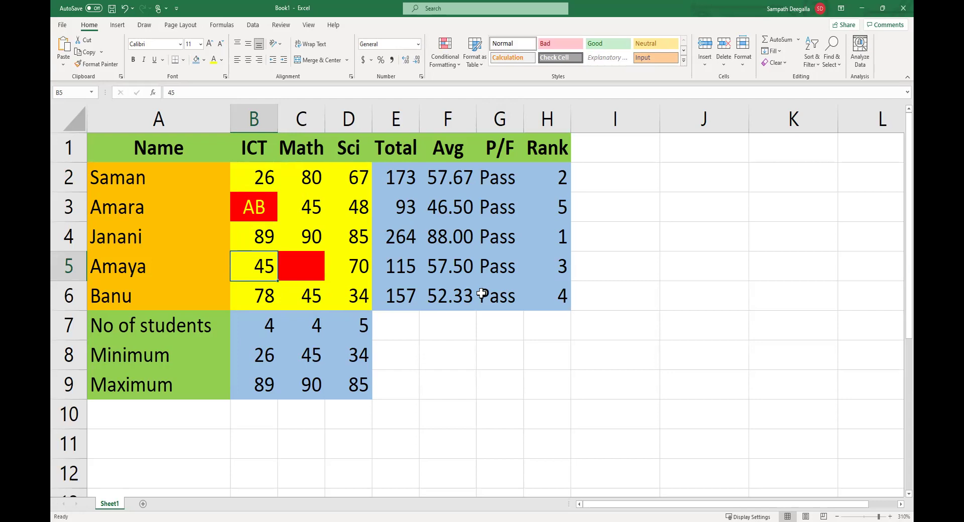
{"action": "left_click", "coordinate": [302, 270]}
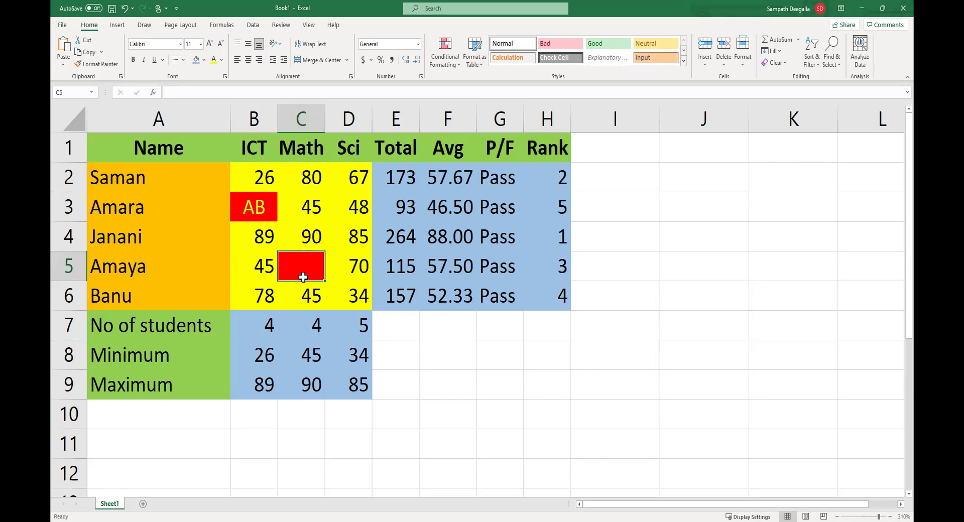
{"action": "type", "text": "56"}
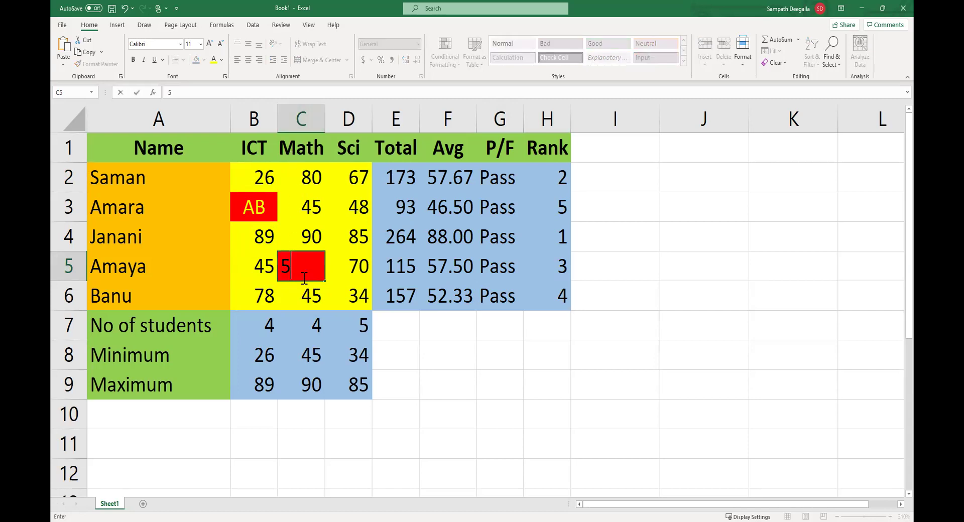
{"action": "left_click", "coordinate": [340, 278]}
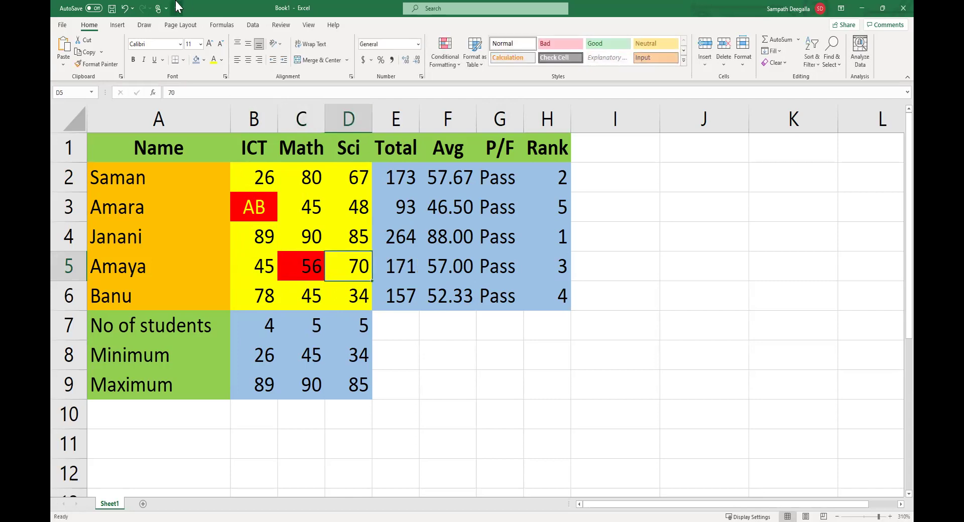
Undo both test edits, restoring B2 to 56 and emptying C5.
{"action": "left_click", "coordinate": [125, 9]}
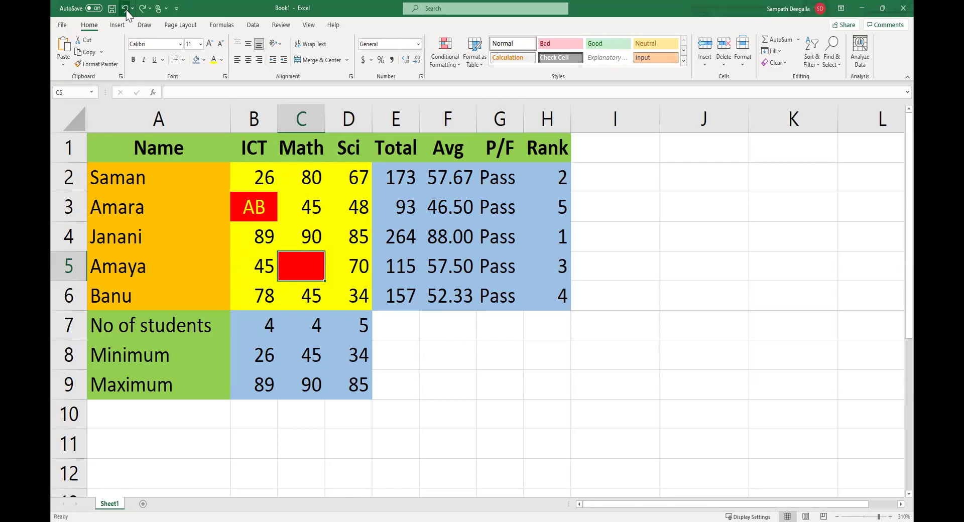
{"action": "left_click", "coordinate": [125, 8]}
{"action": "left_click", "coordinate": [610, 386]}
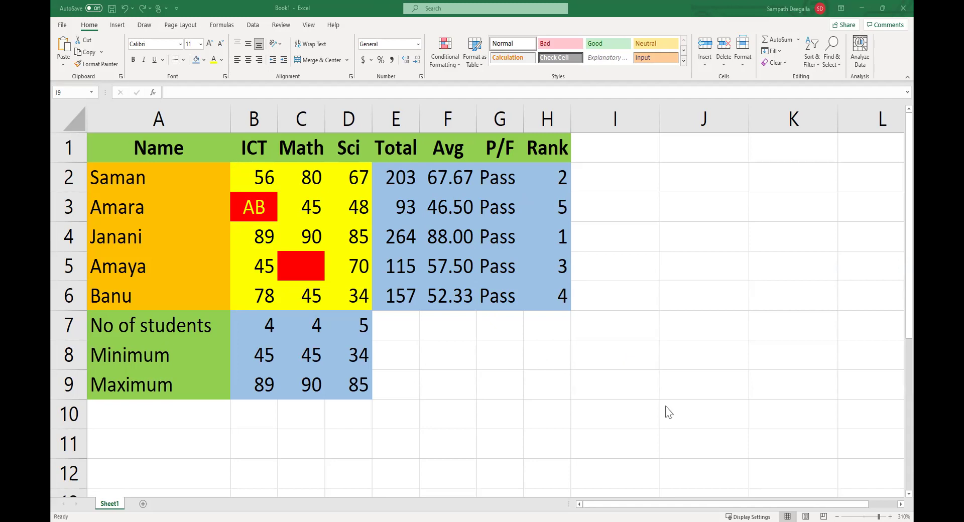
Add an 'Auto Fill' heading text box on the Whiteboard below the IF example.
{"action": "key", "text": "alt+Tab"}
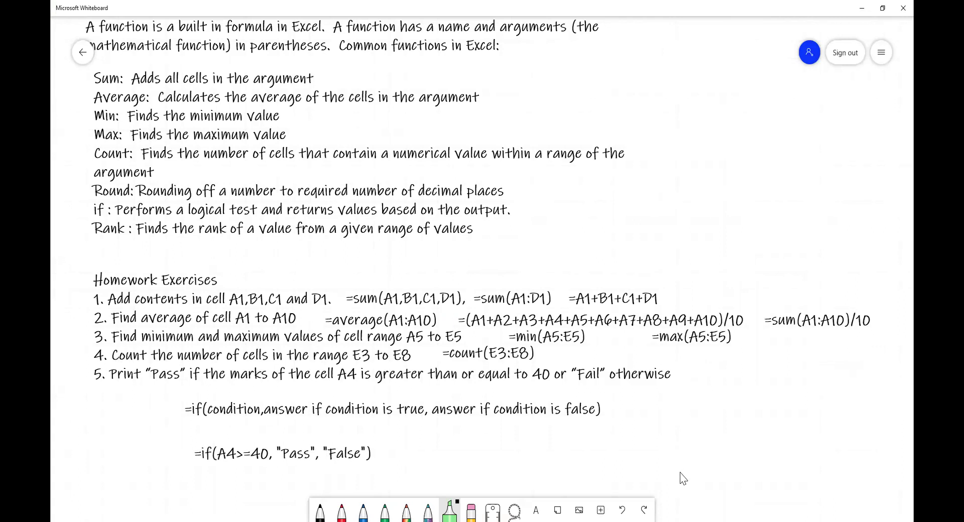
{"action": "scroll", "coordinate": [687, 452], "scroll_direction": "down", "scroll_amount": 1}
{"action": "scroll", "coordinate": [682, 301], "scroll_direction": "down", "scroll_amount": 6}
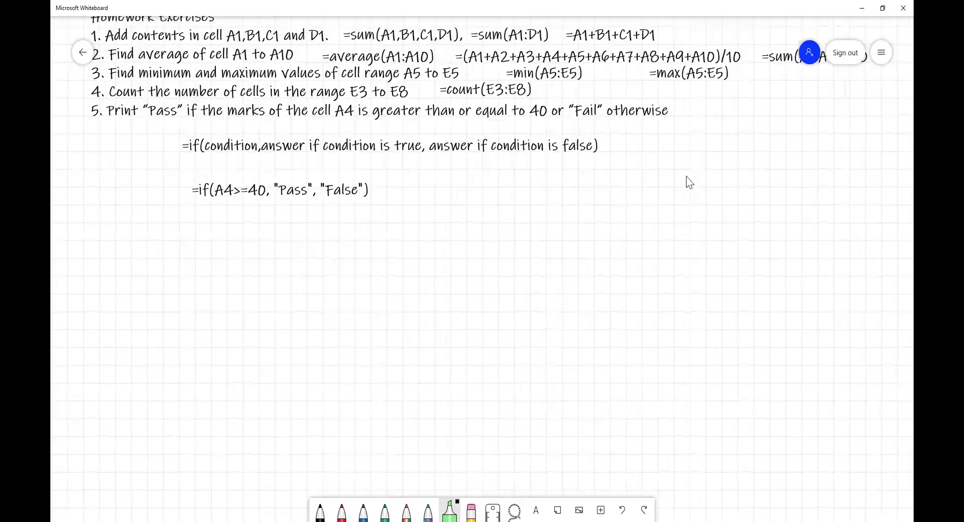
{"action": "scroll", "coordinate": [694, 173], "scroll_direction": "down", "scroll_amount": 2}
{"action": "left_click", "coordinate": [537, 509]}
{"action": "left_click_drag", "start_coordinate": [433, 239], "coordinate": [149, 181]}
{"action": "left_click", "coordinate": [153, 181]}
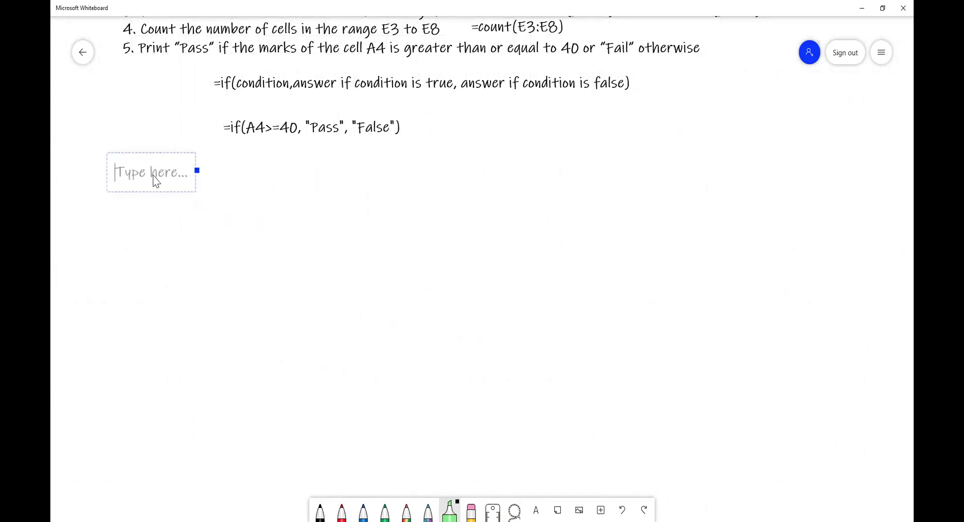
{"action": "type", "text": "Auto "}
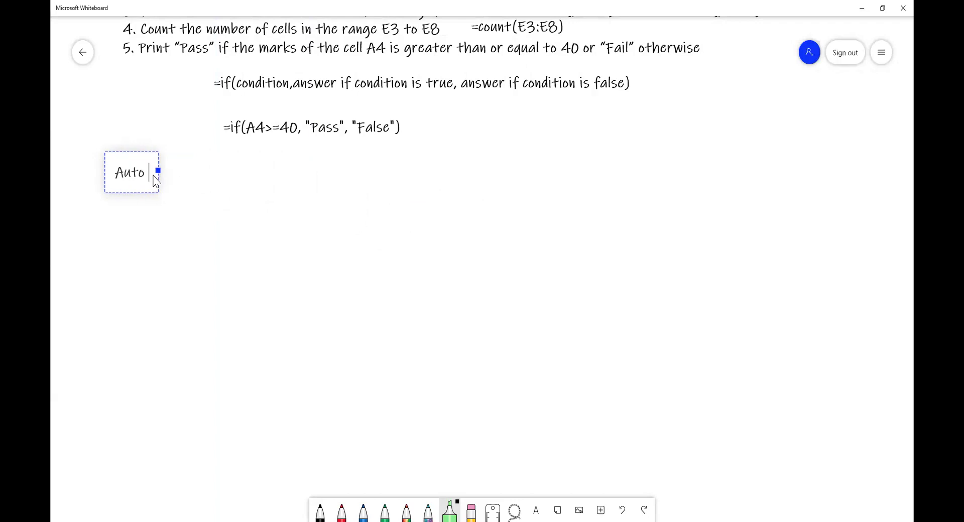
{"action": "type", "text": "Fill"}
{"action": "left_click", "coordinate": [154, 233]}
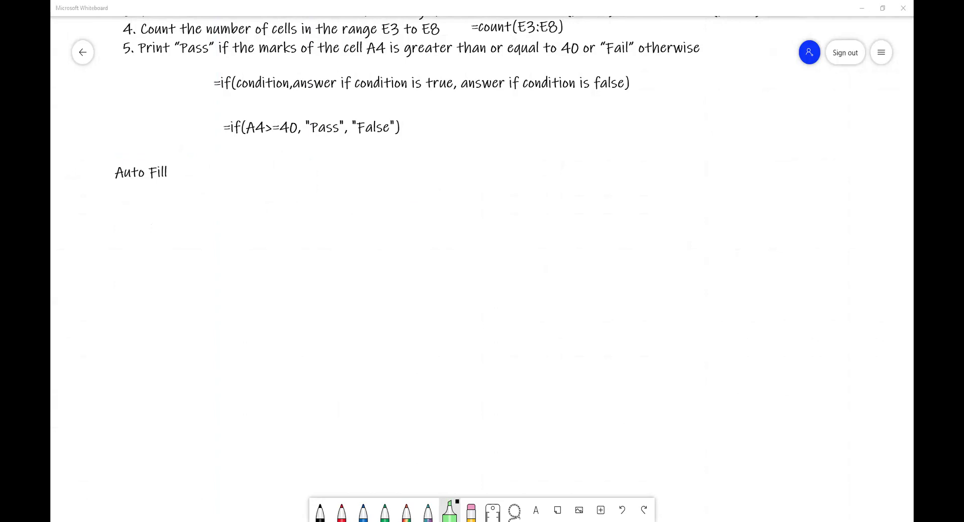
Paste the Auto Fill explanation paragraph and widen it to two lines.
{"action": "right_click", "coordinate": [112, 207]}
{"action": "left_click", "coordinate": [68, 179]}
{"action": "left_click_drag", "start_coordinate": [442, 241], "coordinate": [808, 245]}
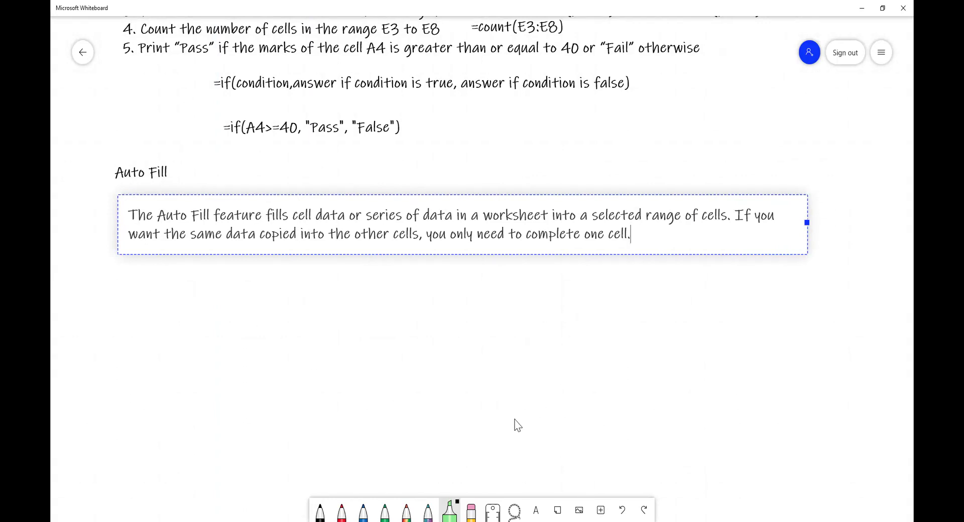
{"action": "scroll", "coordinate": [516, 402], "scroll_direction": "down", "scroll_amount": 1}
{"action": "scroll", "coordinate": [512, 310], "scroll_direction": "down", "scroll_amount": 3}
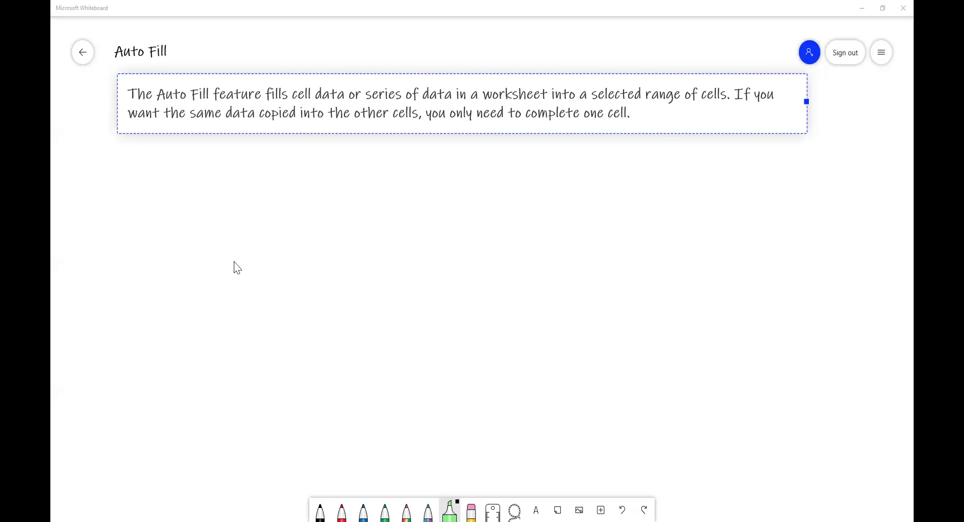
Paste the bulleted Auto Fill list and move it under the paragraph.
{"action": "right_click", "coordinate": [155, 161]}
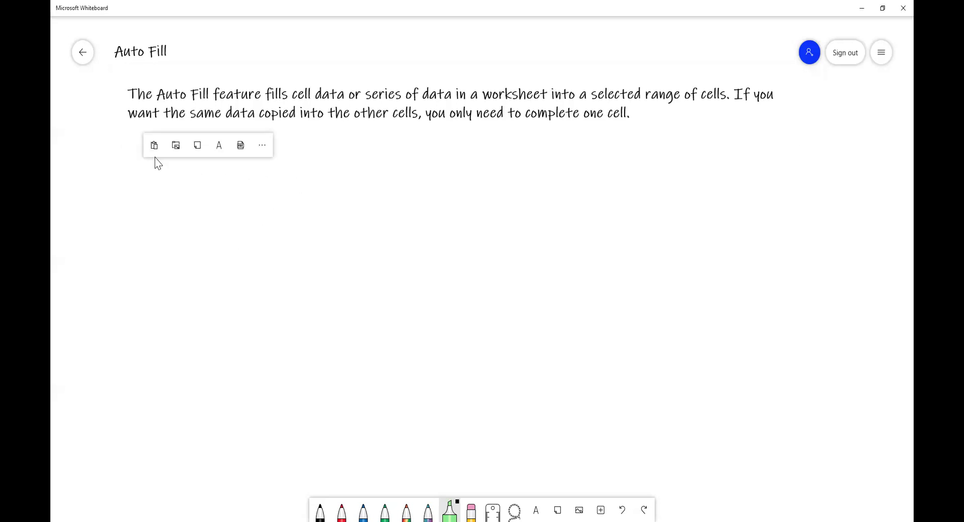
{"action": "left_click", "coordinate": [157, 146]}
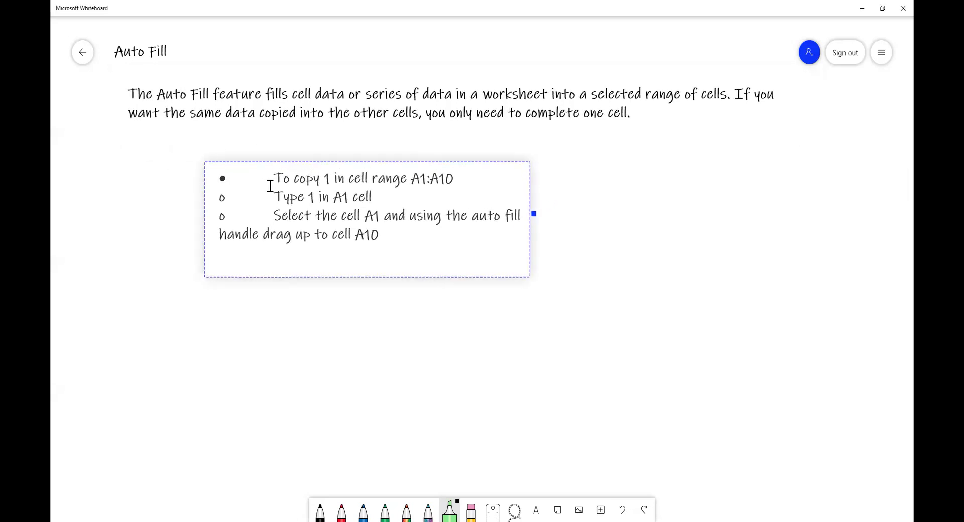
{"action": "left_click_drag", "start_coordinate": [221, 168], "coordinate": [183, 155]}
Close the wide gaps after the first bullet and before 'Type' on line two.
{"action": "left_click", "coordinate": [224, 181]}
{"action": "left_click", "coordinate": [215, 163]}
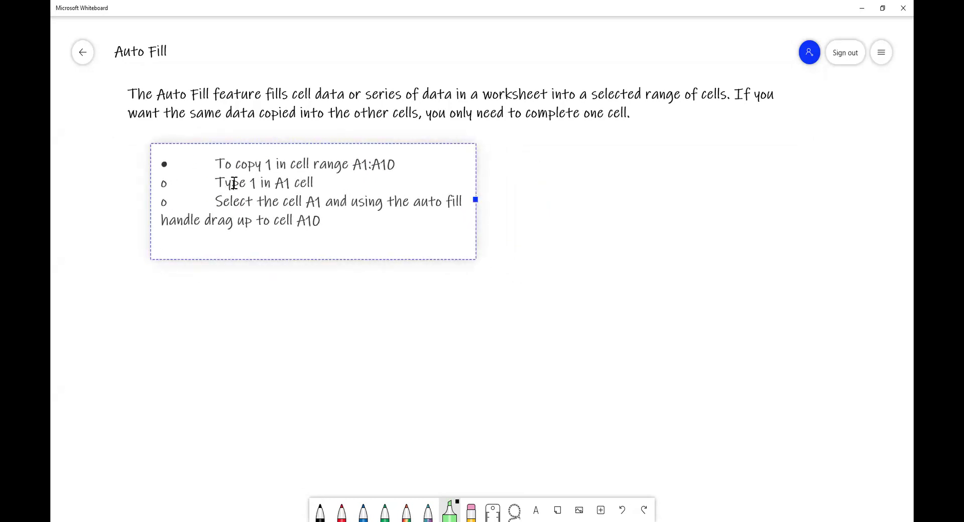
{"action": "key", "text": "BackSpace"}
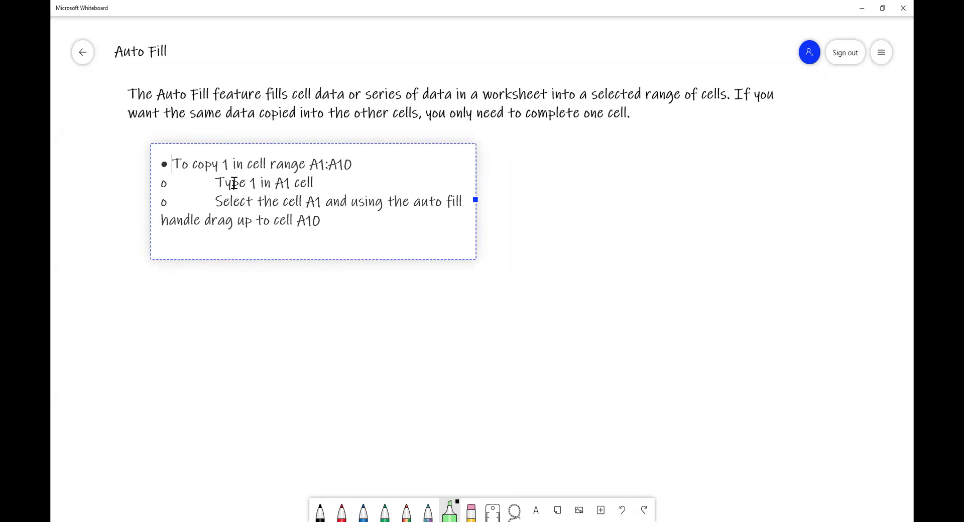
{"action": "key", "text": "Down"}
{"action": "key", "text": "Left"}
{"action": "left_click", "coordinate": [222, 183]}
{"action": "key", "text": "Left"}
{"action": "key", "text": "BackSpace"}
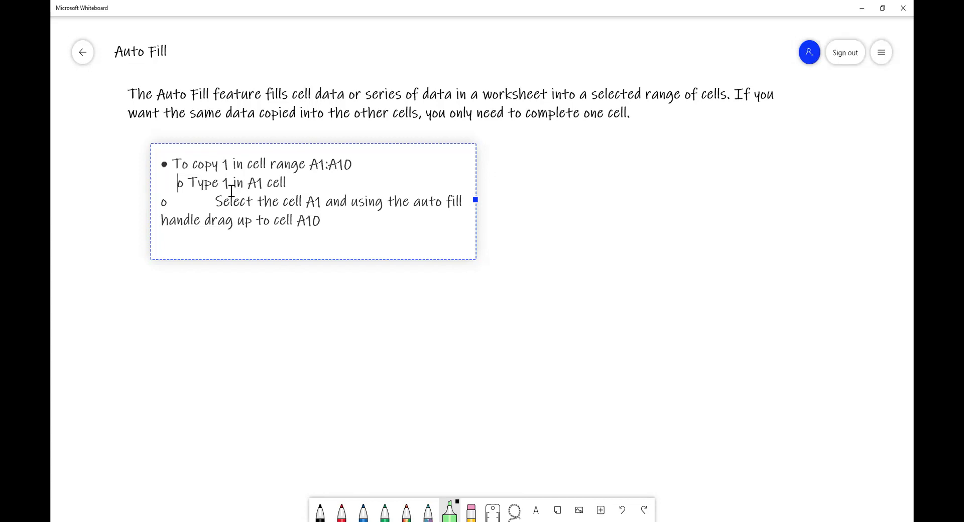
Close the gap before 'Select', indent the third line, and widen the list box.
{"action": "key", "text": "Down"}
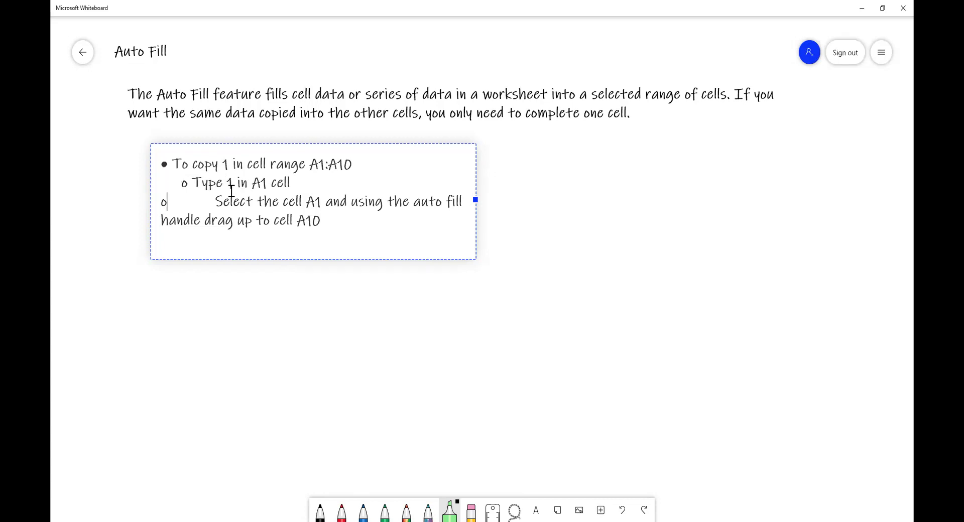
{"action": "key", "text": "Right"}
{"action": "key", "text": "BackSpace"}
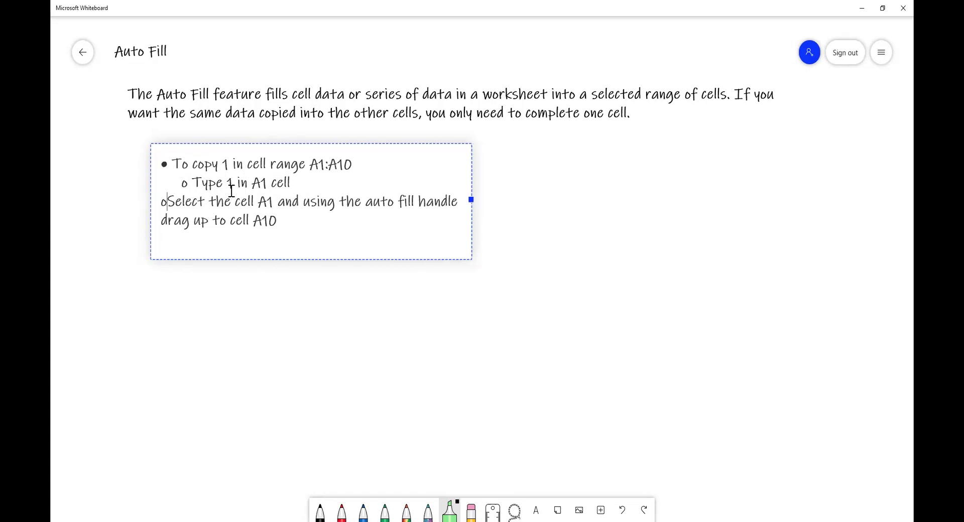
{"action": "key", "text": "Home"}
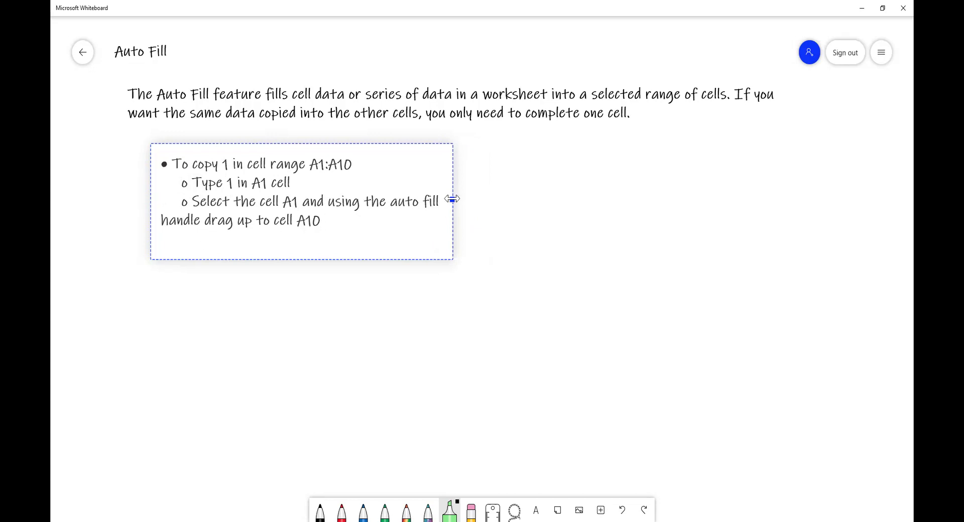
{"action": "left_click_drag", "start_coordinate": [548, 195], "coordinate": [723, 192]}
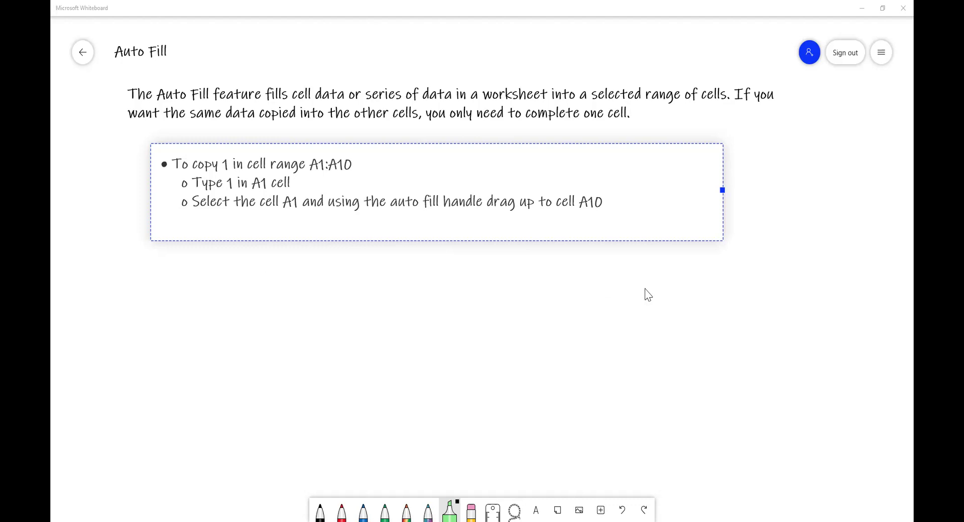
Paste the fill handle screenshot beside the list and enlarge it.
{"action": "left_click", "coordinate": [759, 183]}
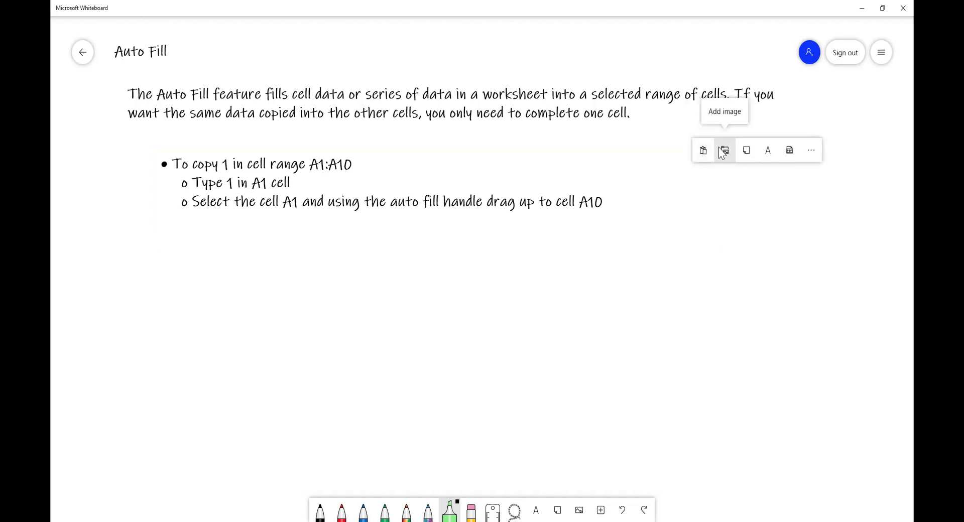
{"action": "left_click", "coordinate": [702, 150]}
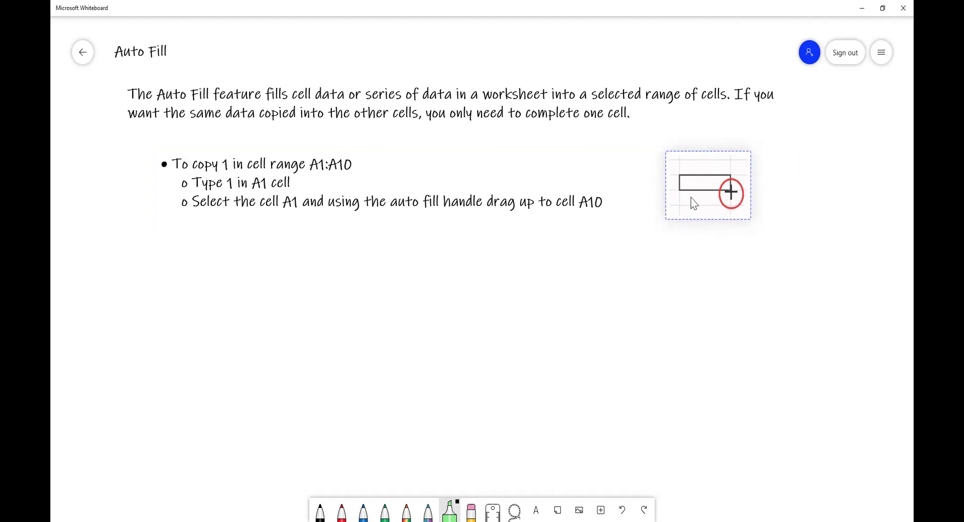
{"action": "left_click_drag", "start_coordinate": [752, 220], "coordinate": [772, 235]}
{"action": "left_click", "coordinate": [775, 224]}
Label the circled fill handle with a '<---- Fill handle' text box.
{"action": "right_click", "coordinate": [797, 204]}
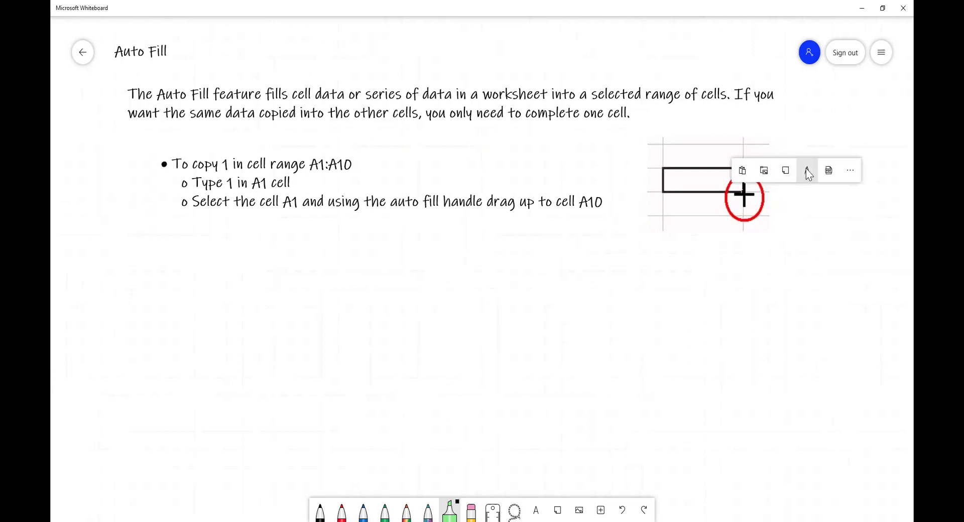
{"action": "left_click", "coordinate": [808, 171]}
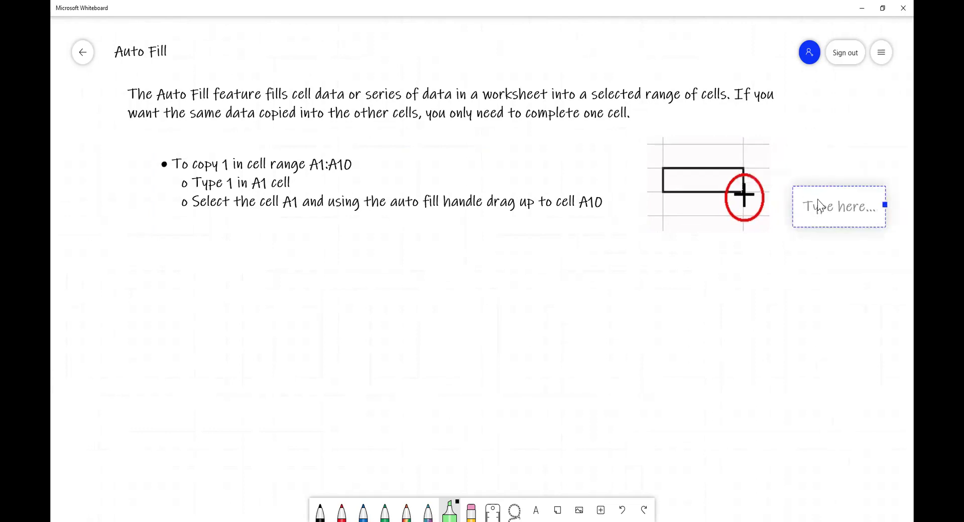
{"action": "left_click_drag", "start_coordinate": [819, 203], "coordinate": [806, 193]}
{"action": "left_click", "coordinate": [808, 201]}
{"action": "type", "text": "<-"}
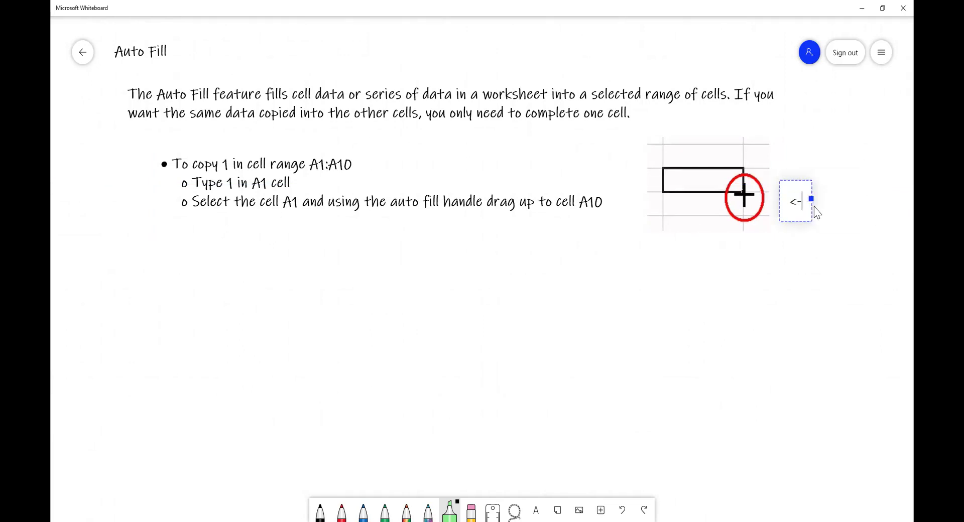
{"action": "type", "text": "--- Fil"}
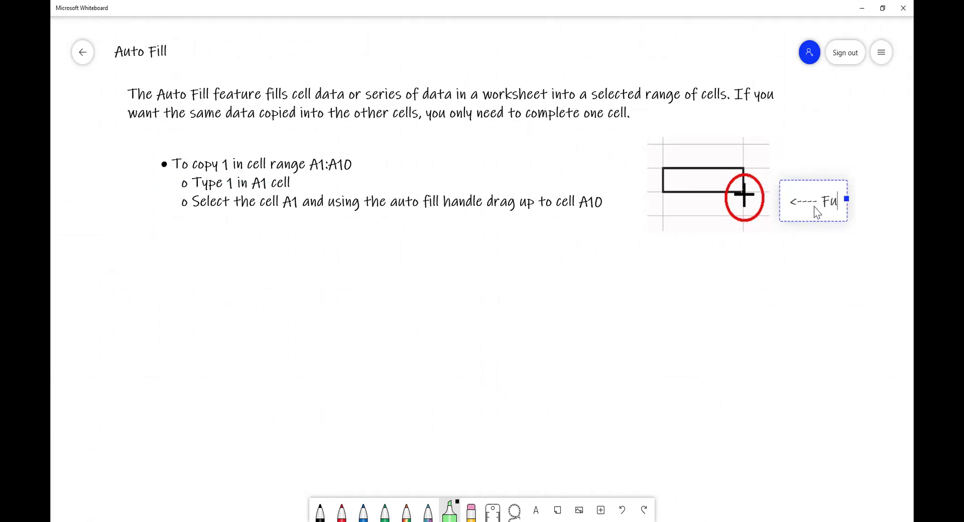
{"action": "key", "text": "BackSpace"}
{"action": "key", "text": "BackSpace"}
{"action": "type", "text": "ill han"}
{"action": "key", "text": "BackSpace"}
{"action": "type", "text": "ndl"}
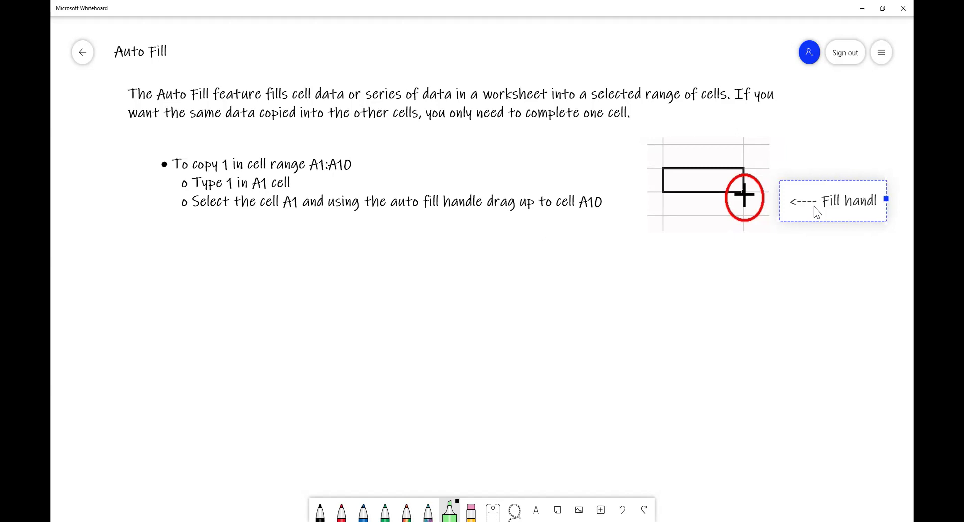
{"action": "type", "text": "e"}
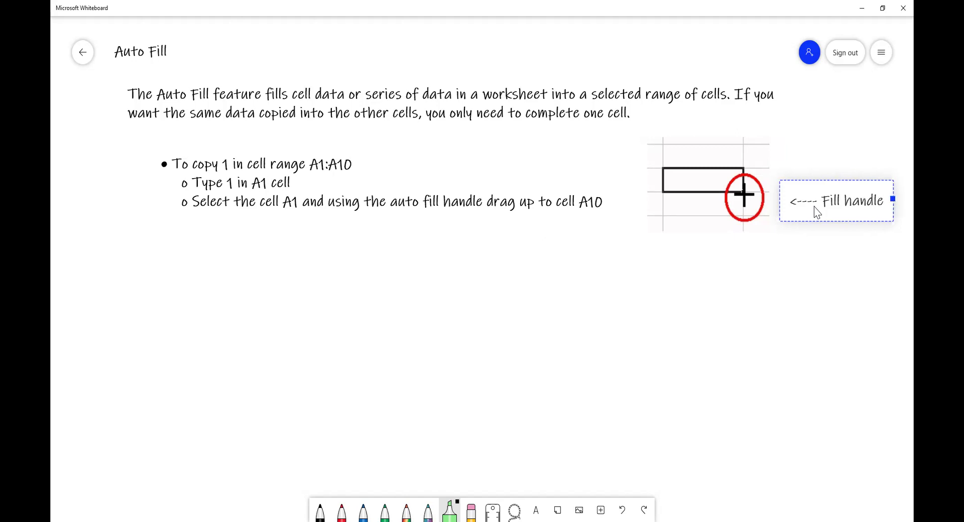
{"action": "left_click", "coordinate": [861, 291]}
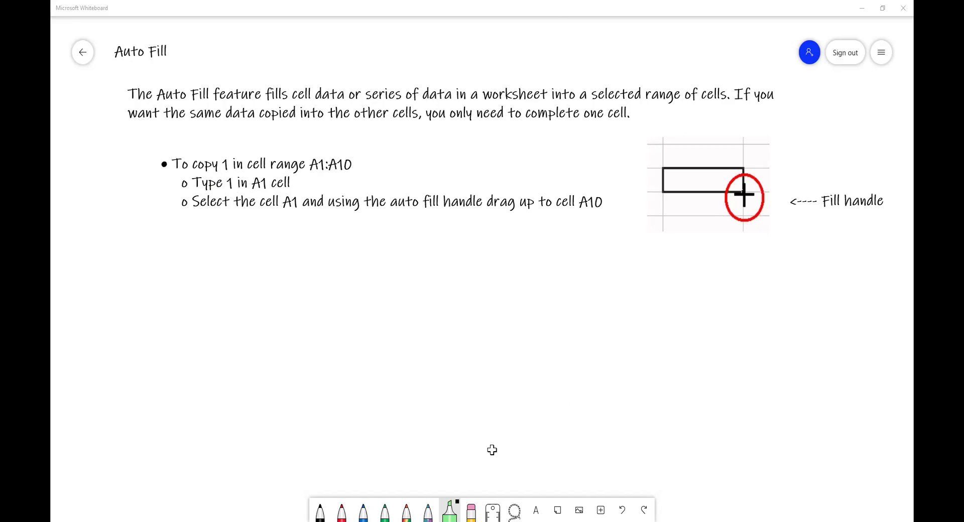
{"action": "key", "text": "alt+Tab"}
On a new Sheet2, enter 1 in A1 and fill it down to A10.
{"action": "left_click", "coordinate": [142, 504]}
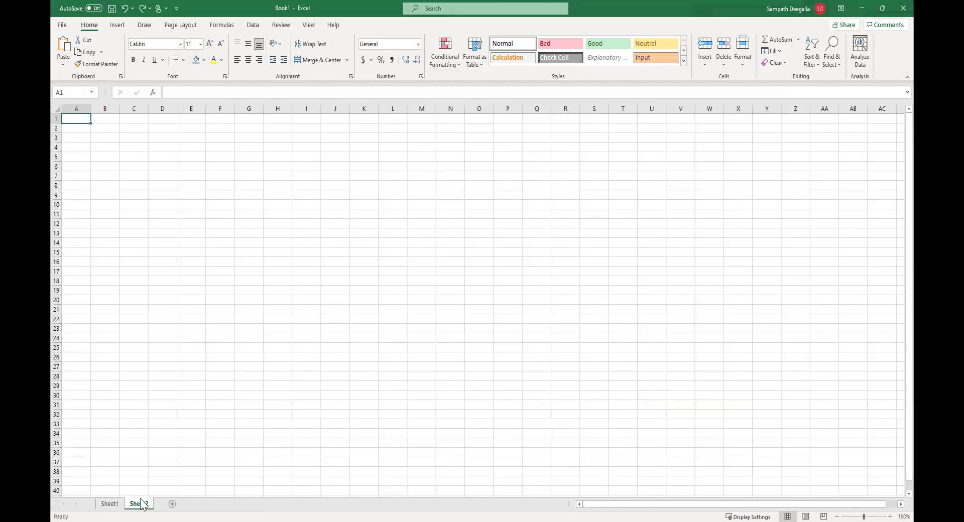
{"action": "scroll", "coordinate": [310, 346], "scroll_direction": "up", "scroll_amount": 9, "text": "ctrl"}
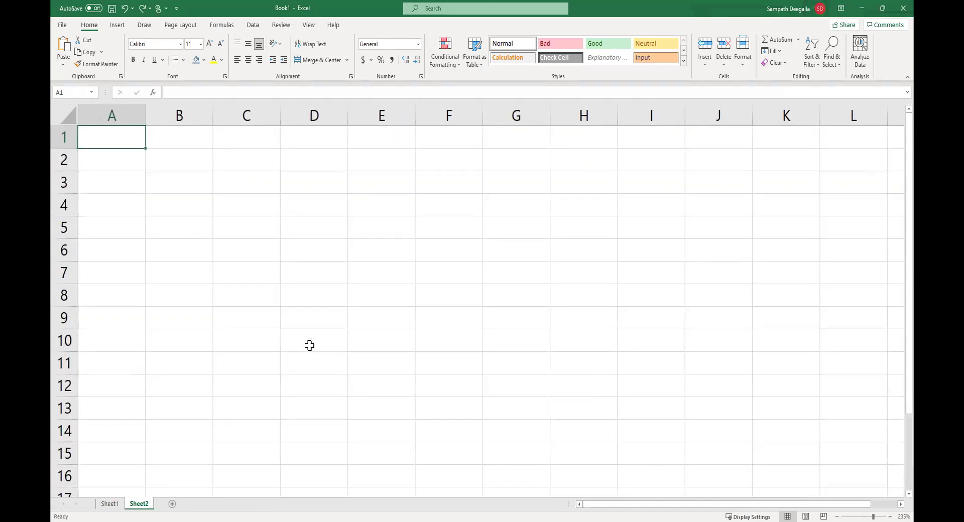
{"action": "scroll", "coordinate": [309, 346], "scroll_direction": "up", "scroll_amount": 1, "text": "ctrl"}
{"action": "mouse_move", "coordinate": [118, 151]}
{"action": "left_mouse_down"}
{"action": "mouse_move", "coordinate": [112, 174]}
{"action": "mouse_move", "coordinate": [112, 146]}
{"action": "left_mouse_up"}
{"action": "type", "text": "1"}
{"action": "left_click", "coordinate": [107, 181]}
{"action": "left_click", "coordinate": [107, 147]}
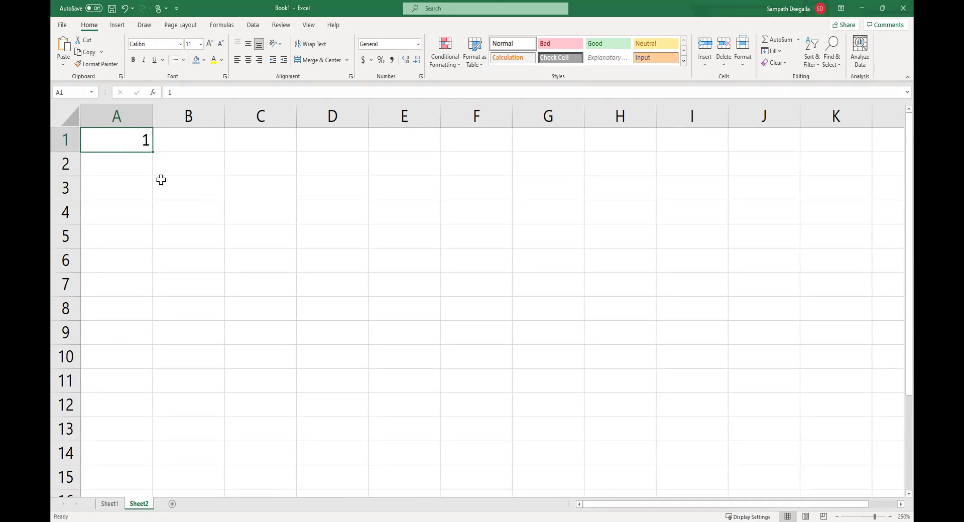
{"action": "left_click_drag", "start_coordinate": [153, 151], "coordinate": [165, 363]}
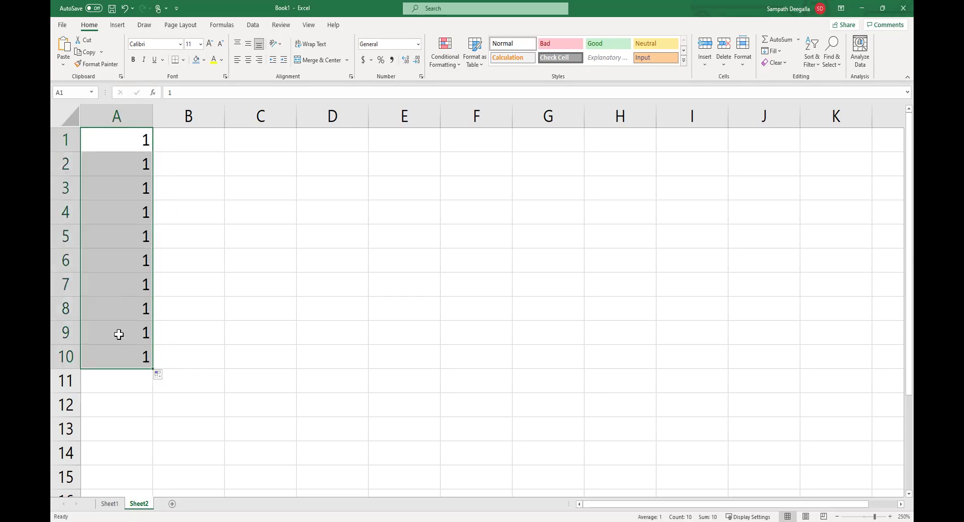
{"action": "left_click", "coordinate": [254, 389]}
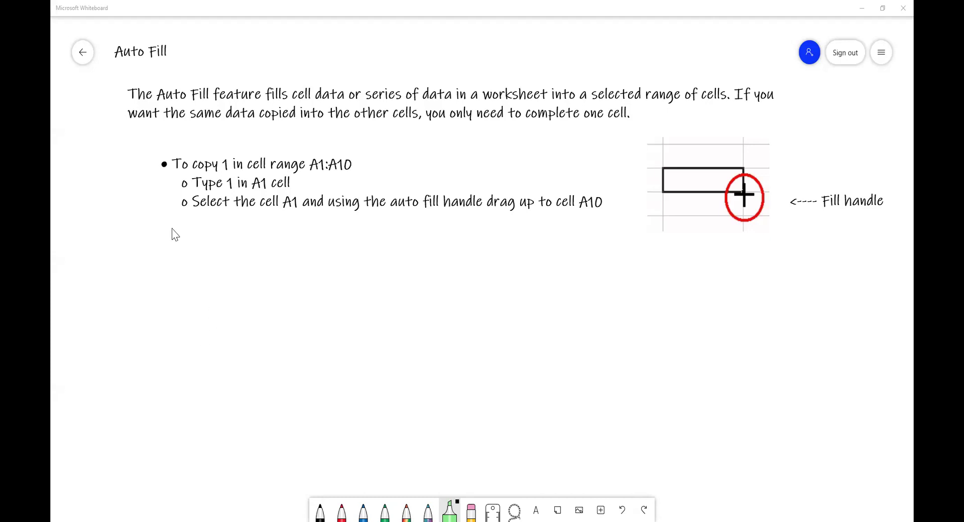
Paste the 1-to-10 printing note, close its bullet gaps, and widen it.
{"action": "right_click", "coordinate": [161, 249]}
{"action": "left_click", "coordinate": [101, 220]}
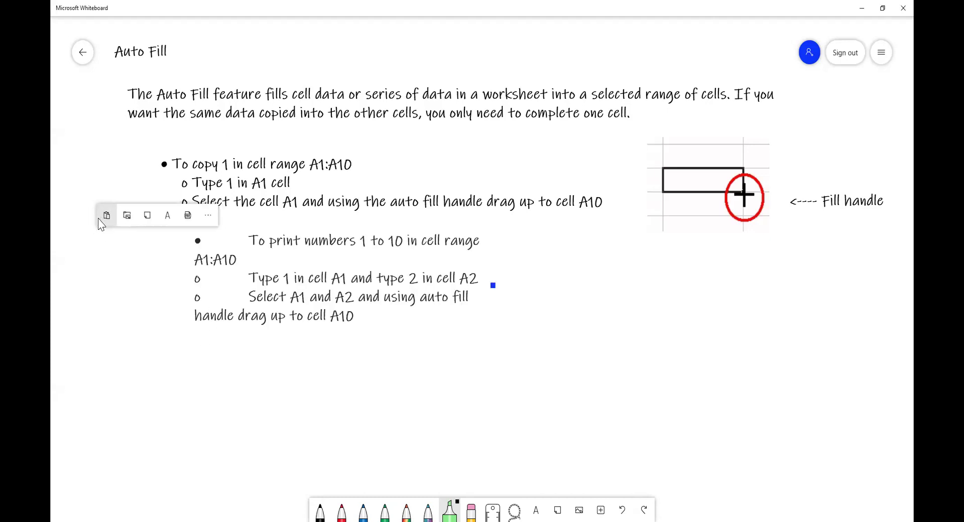
{"action": "left_click", "coordinate": [218, 253]}
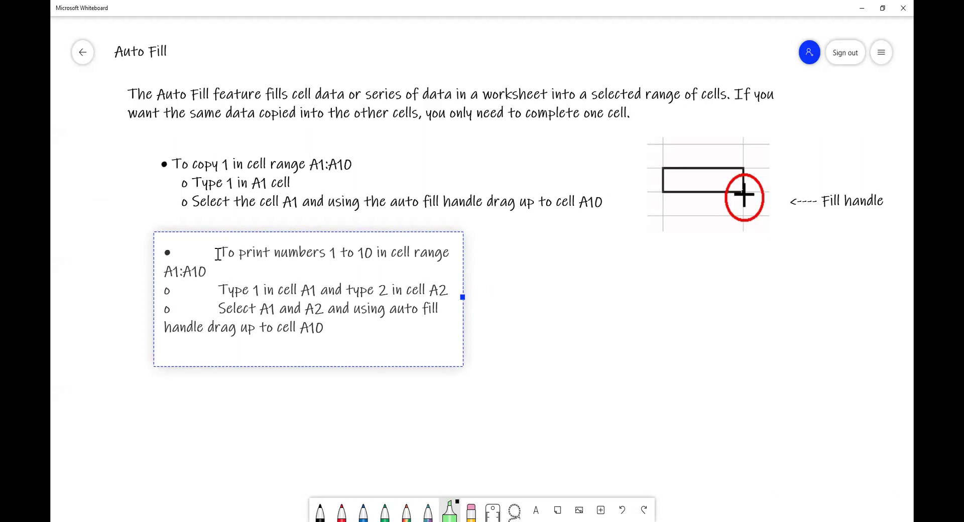
{"action": "key", "text": "BackSpace"}
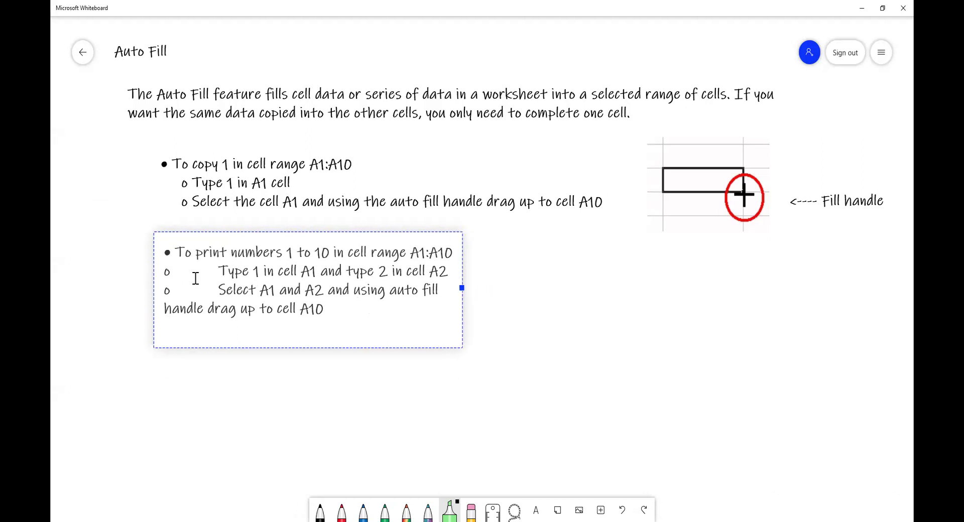
{"action": "left_click", "coordinate": [166, 274]}
{"action": "left_click", "coordinate": [188, 274]}
{"action": "key", "text": "Delete"}
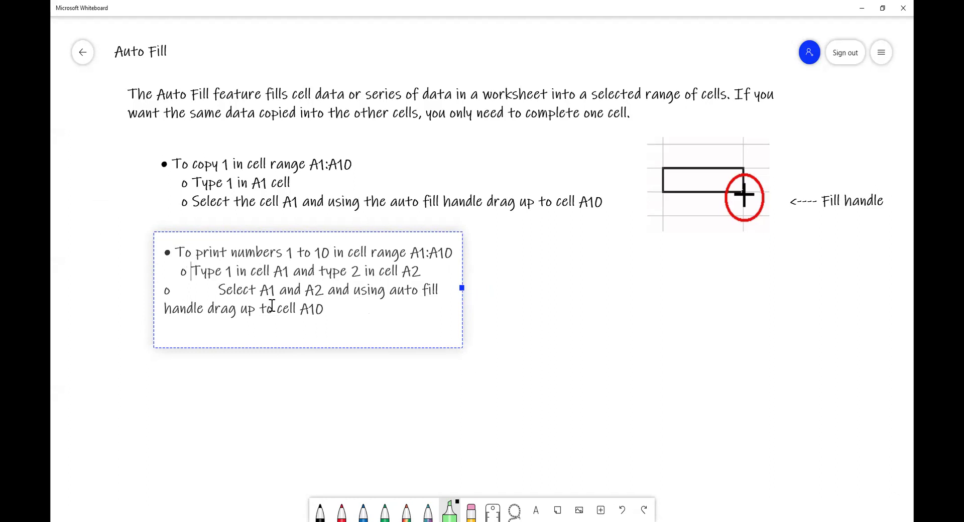
{"action": "left_click", "coordinate": [165, 291]}
{"action": "key", "text": "Right"}
{"action": "key", "text": "Delete"}
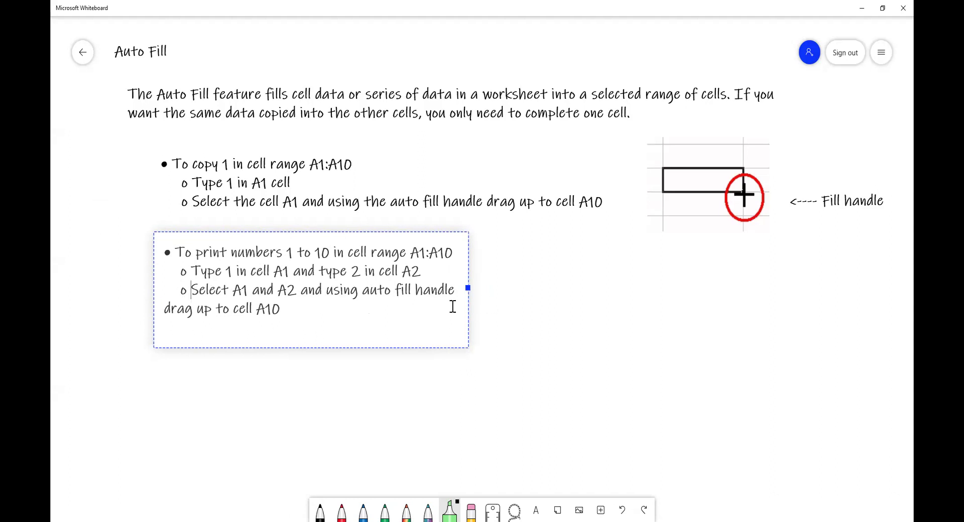
{"action": "left_click_drag", "start_coordinate": [466, 290], "coordinate": [679, 299]}
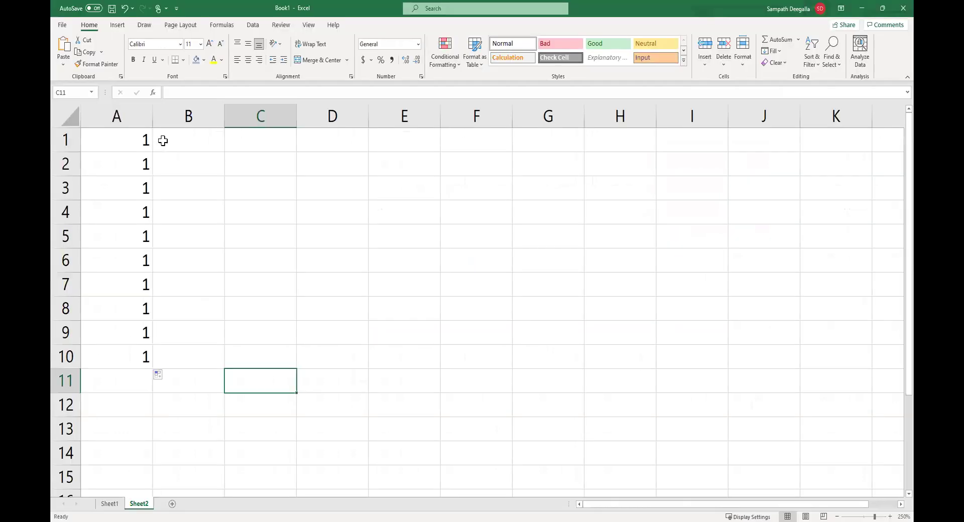
Delete the ten 1s from A1:A10.
{"action": "left_click_drag", "start_coordinate": [123, 142], "coordinate": [95, 381]}
{"action": "key", "text": "Delete"}
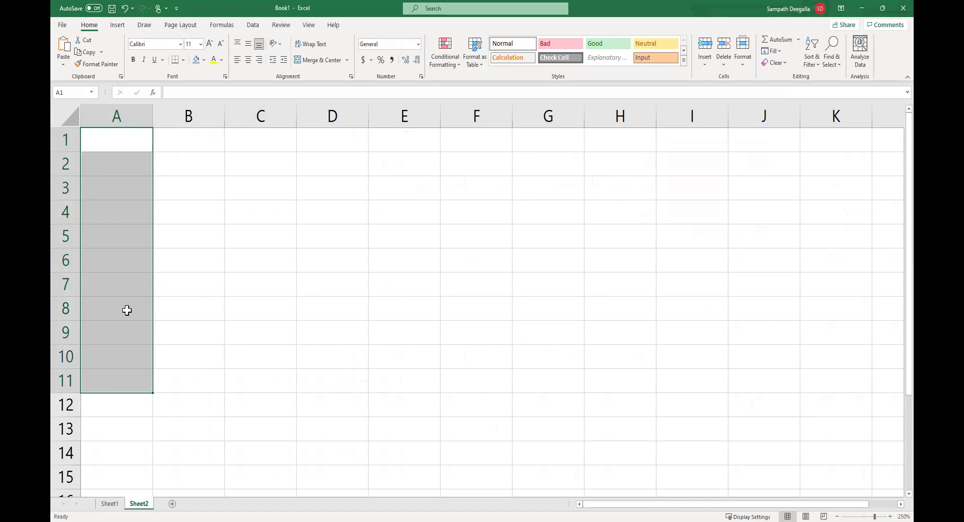
{"action": "left_click", "coordinate": [139, 138]}
{"action": "left_click", "coordinate": [227, 195]}
{"action": "left_click", "coordinate": [129, 145]}
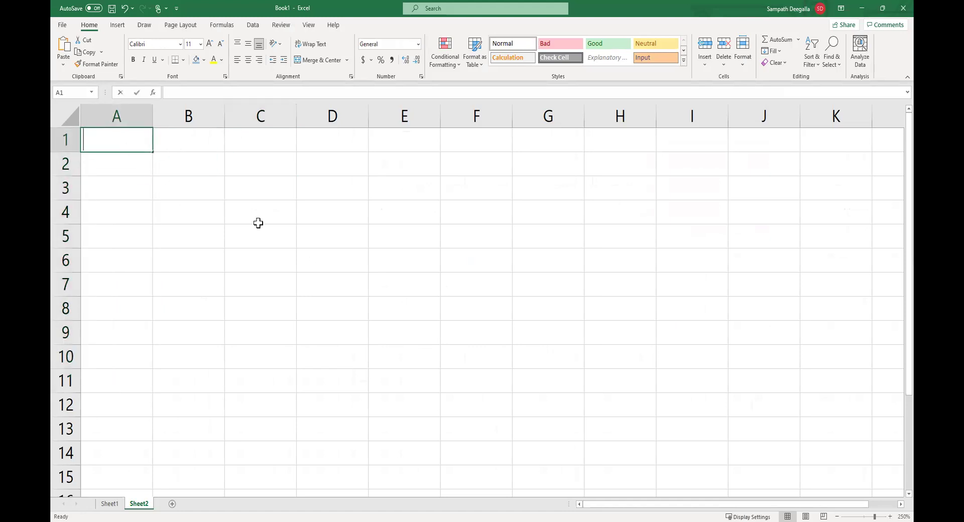
Enter 1 in A1 and 2 in A2, then extend the series down to A10.
{"action": "type", "text": "1"}
{"action": "left_click", "coordinate": [308, 238]}
{"action": "left_click", "coordinate": [126, 163]}
{"action": "type", "text": "2"}
{"action": "left_click", "coordinate": [266, 251]}
{"action": "left_click_drag", "start_coordinate": [112, 140], "coordinate": [158, 370]}
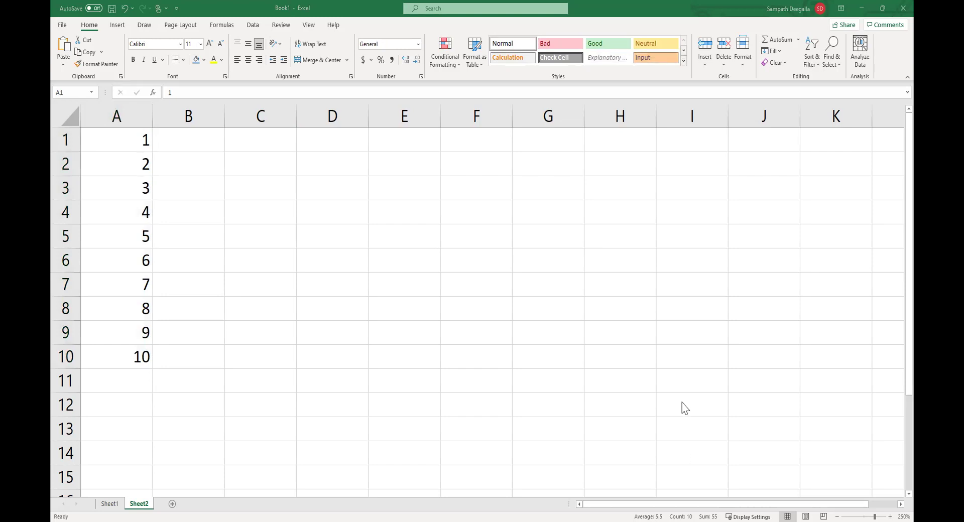
{"action": "key", "text": "alt+Tab"}
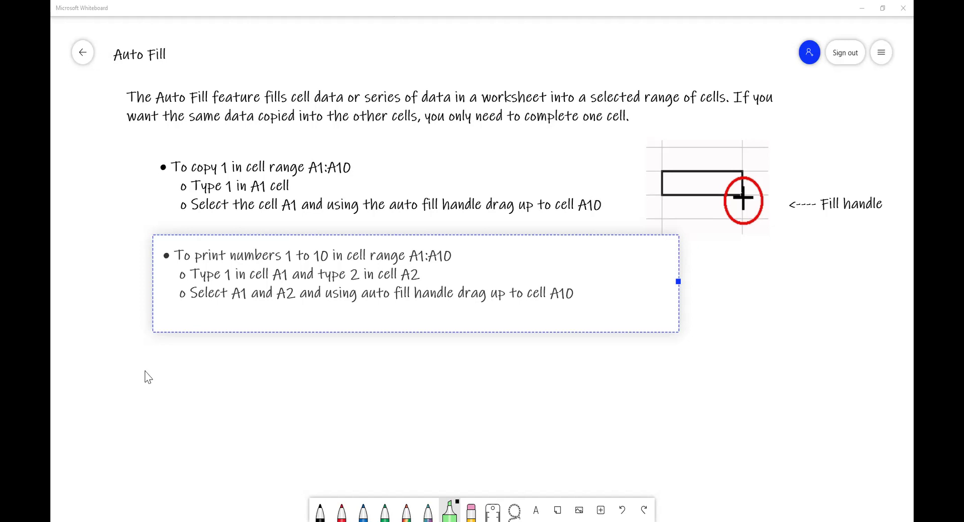
Paste the copy-and-paste paragraph, widen it to two lines, and place it under the bullets.
{"action": "right_click", "coordinate": [86, 346]}
{"action": "left_click", "coordinate": [94, 345]}
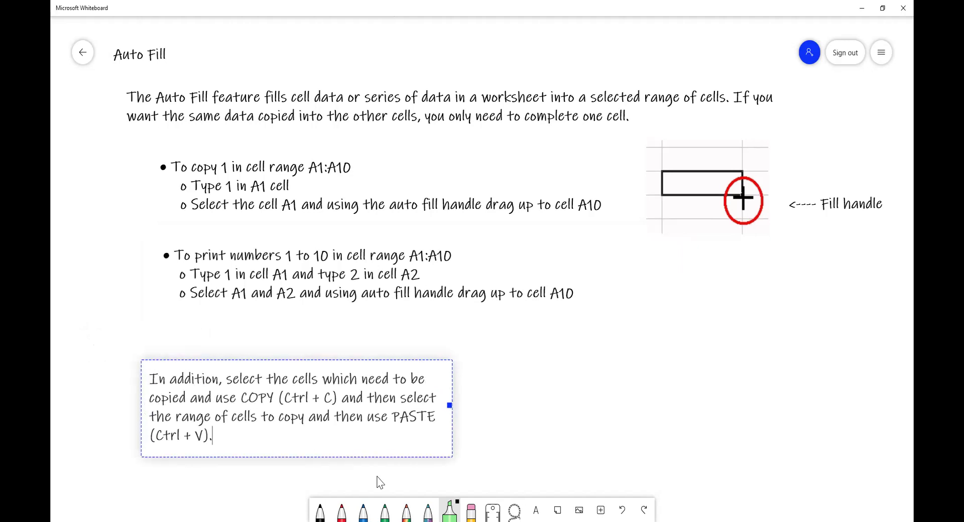
{"action": "left_click_drag", "start_coordinate": [451, 406], "coordinate": [751, 387]}
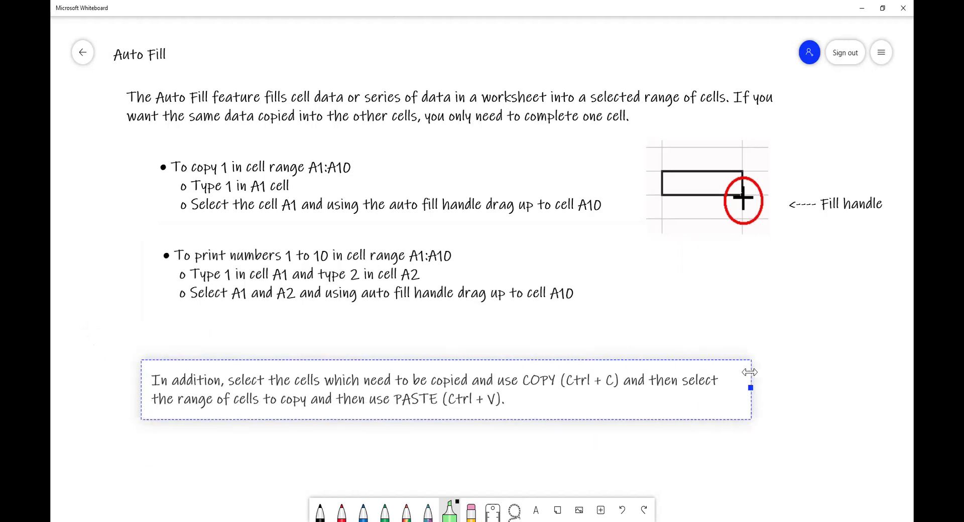
{"action": "left_click_drag", "start_coordinate": [536, 416], "coordinate": [511, 392]}
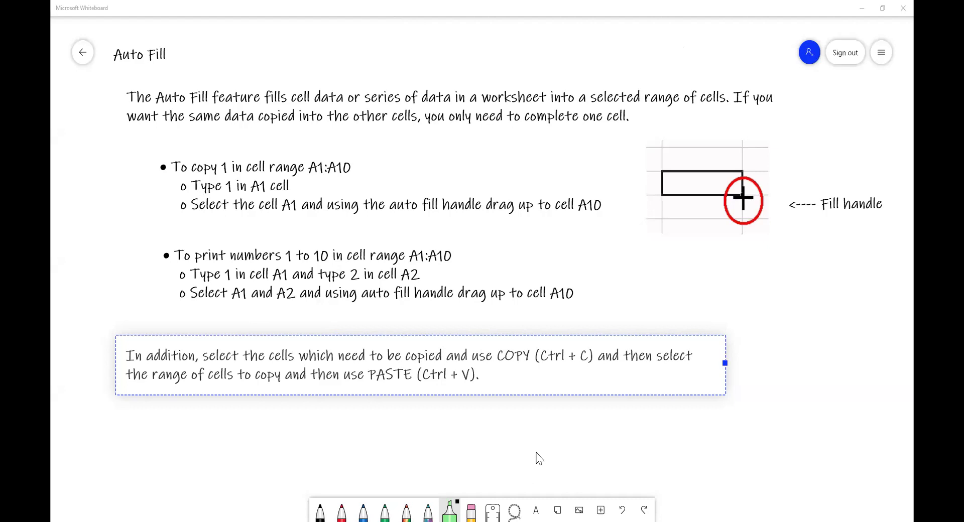
{"action": "left_click_drag", "start_coordinate": [536, 453], "coordinate": [523, 262]}
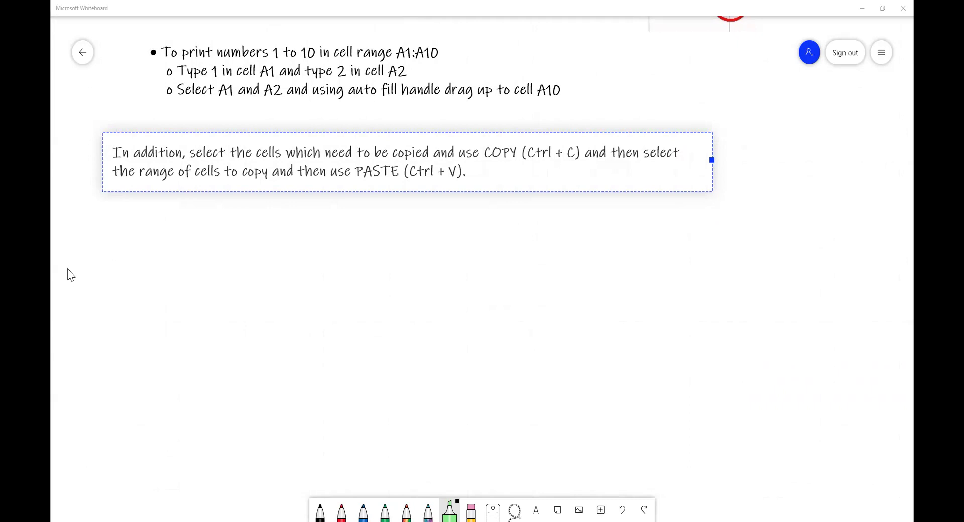
Paste the 'Relative, Absolute and Mixed References' heading and nudge it into place.
{"action": "right_click", "coordinate": [129, 247]}
{"action": "left_click", "coordinate": [75, 215]}
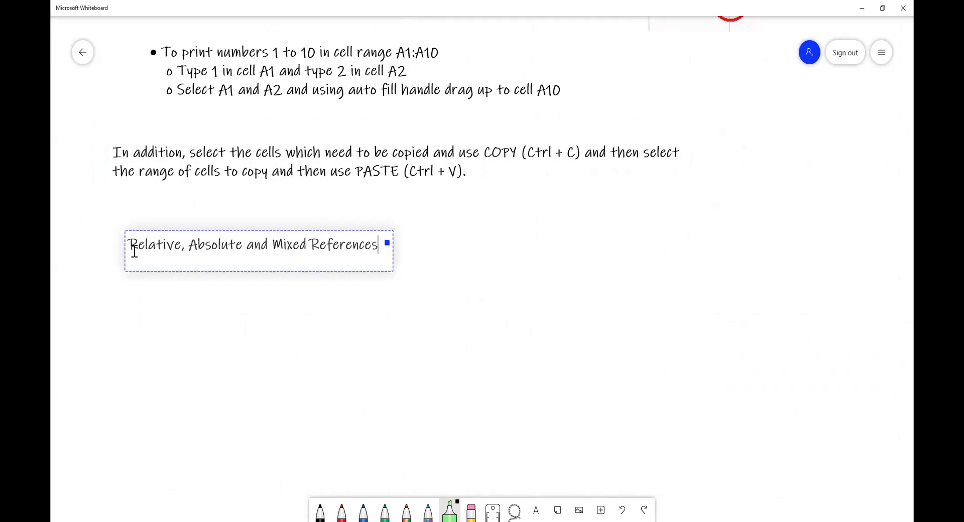
{"action": "left_click_drag", "start_coordinate": [151, 246], "coordinate": [136, 235]}
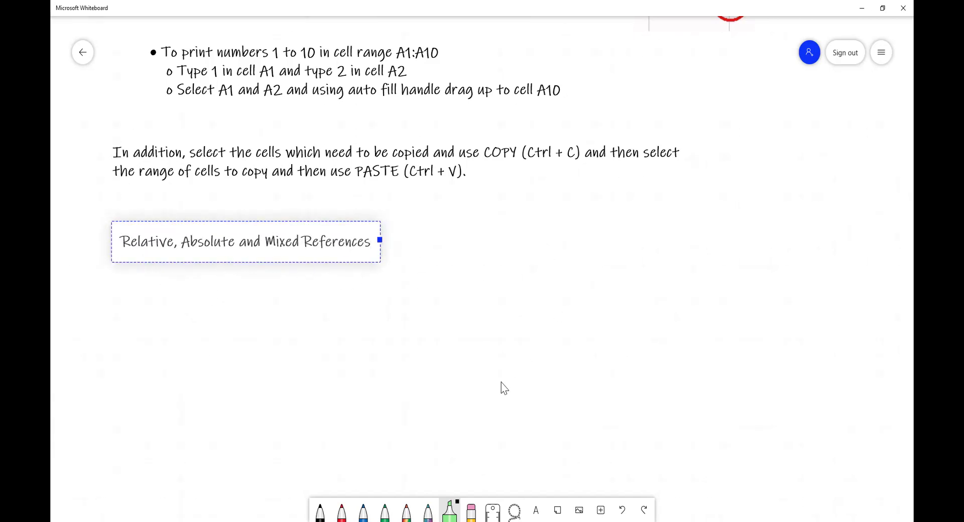
Add text boxes reading '= A1 + B1' and '1' beside the heading.
{"action": "left_click", "coordinate": [539, 508]}
{"action": "left_click_drag", "start_coordinate": [549, 239], "coordinate": [592, 244]}
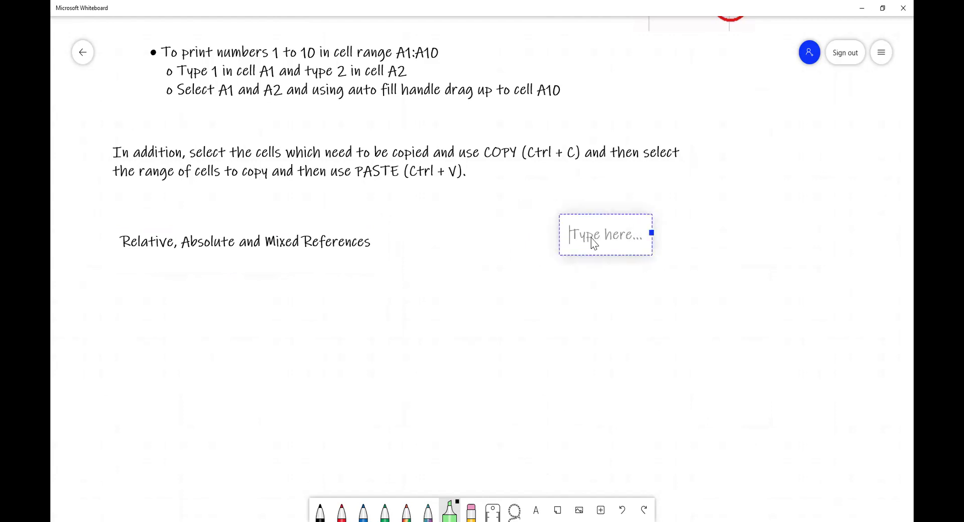
{"action": "type", "text": "="}
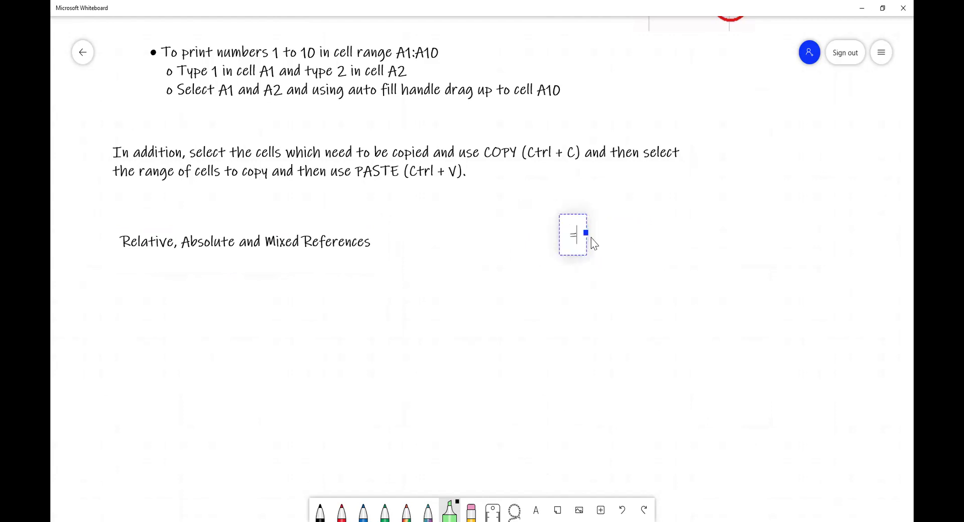
{"action": "type", "text": " A1 +"}
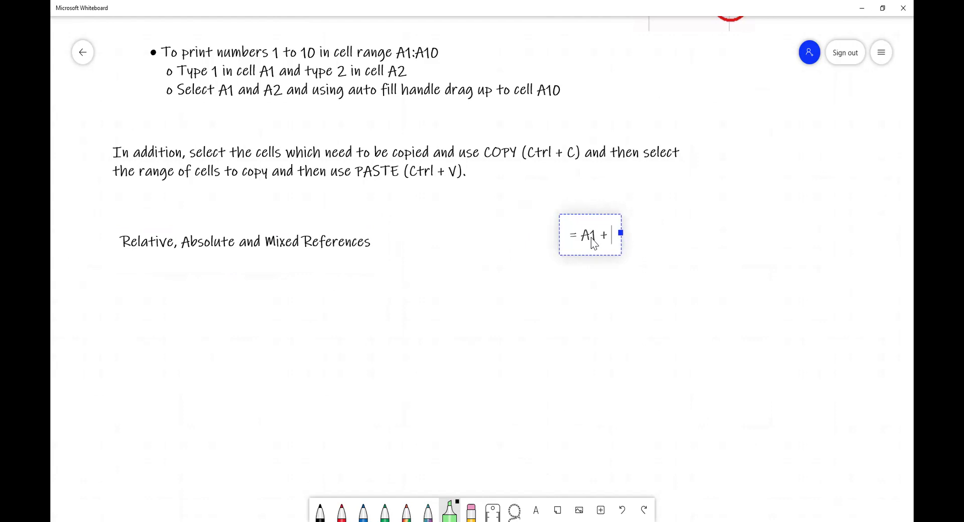
{"action": "type", "text": " B1"}
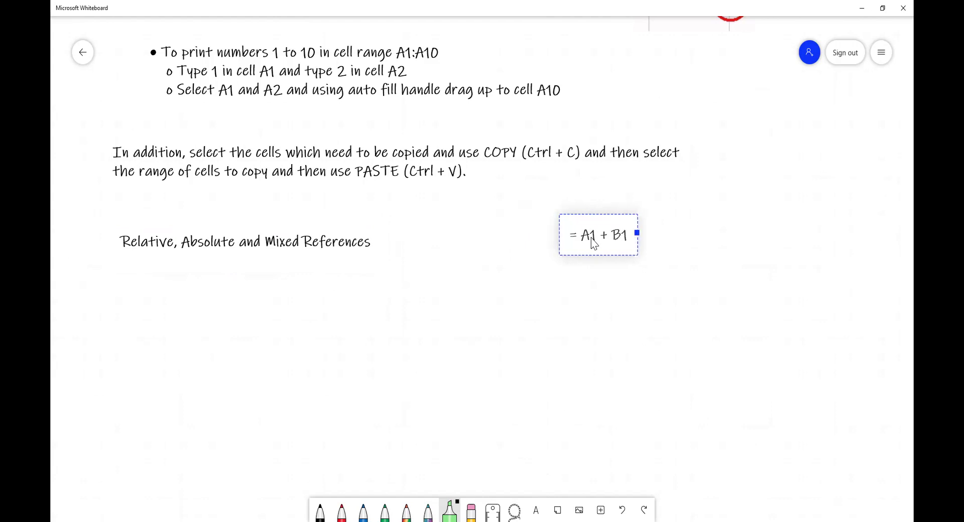
{"action": "left_click", "coordinate": [587, 281]}
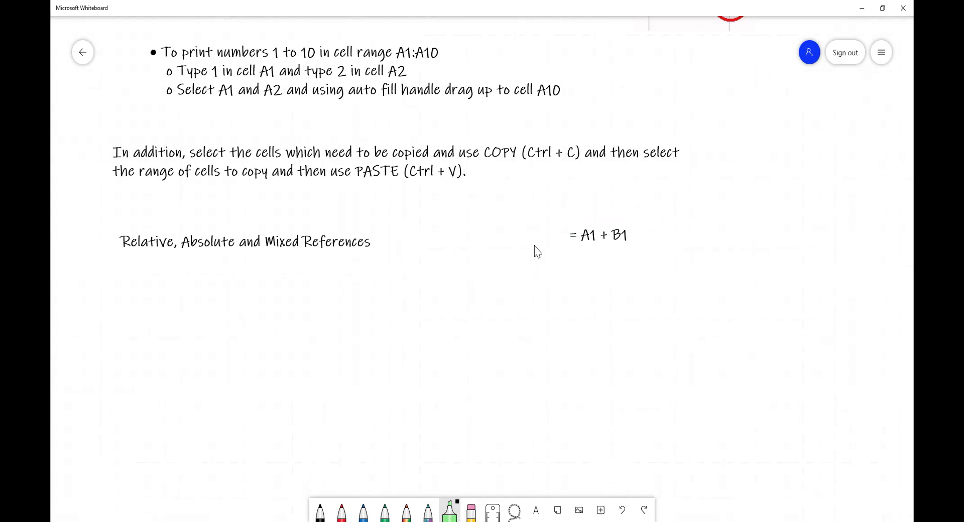
{"action": "left_click", "coordinate": [538, 505]}
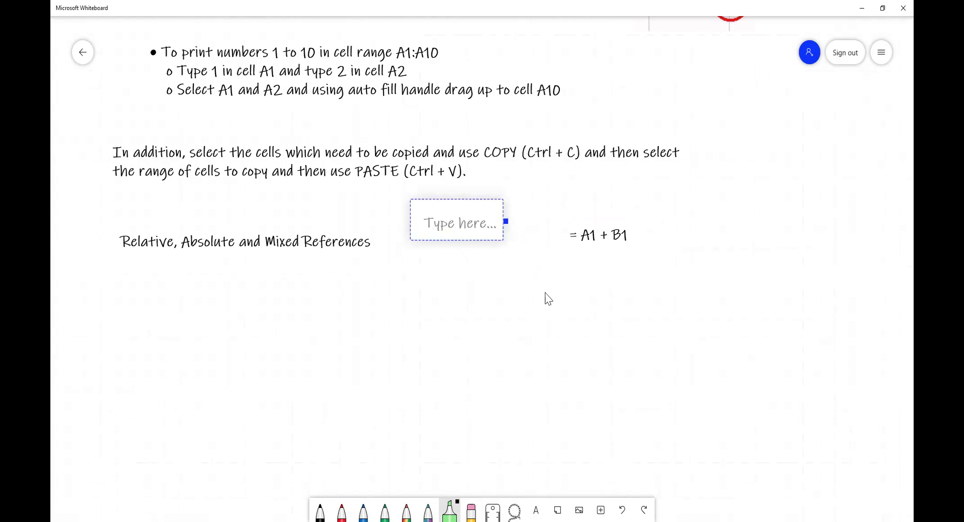
{"action": "left_click_drag", "start_coordinate": [474, 235], "coordinate": [506, 246]}
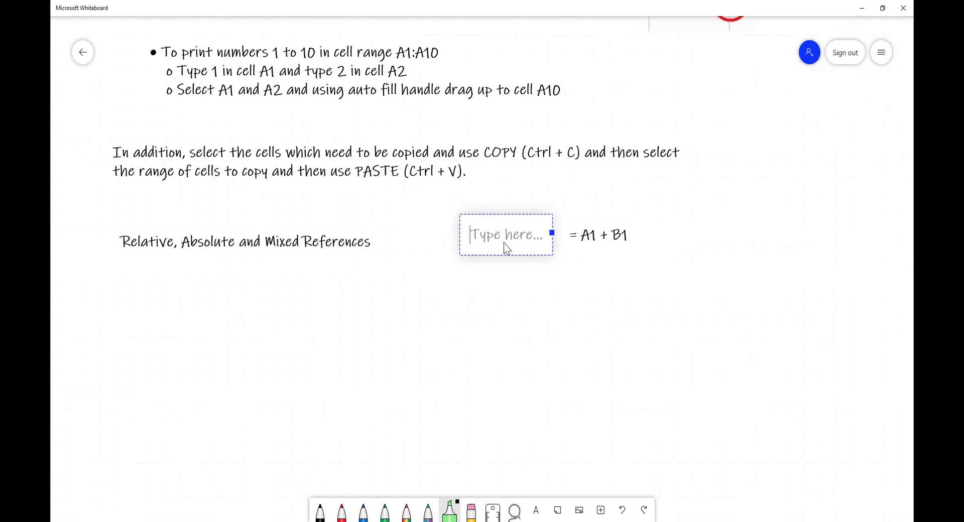
{"action": "type", "text": "1"}
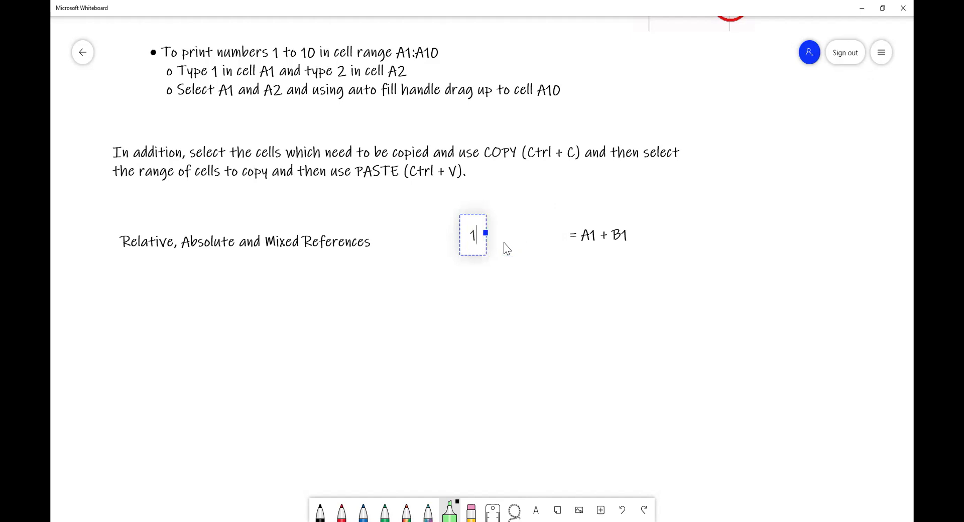
{"action": "left_click", "coordinate": [512, 289]}
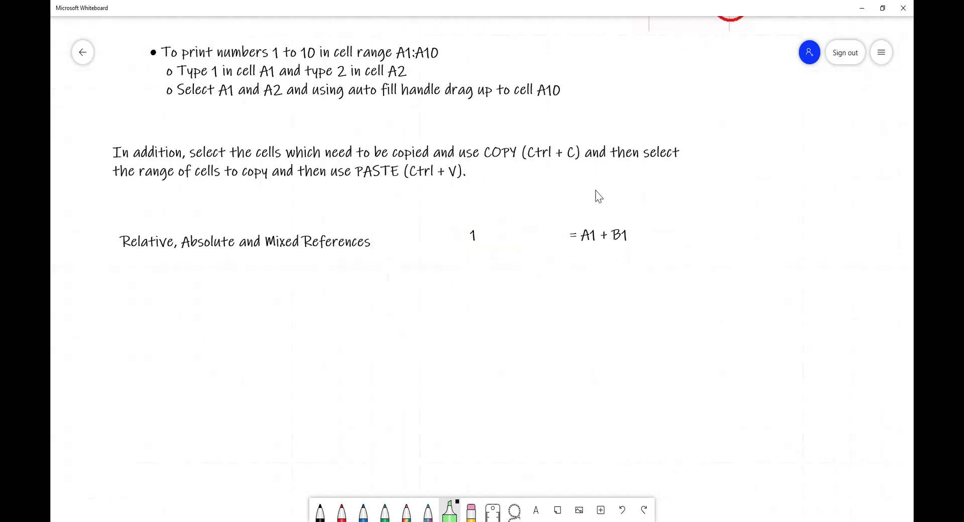
Add a 'C' label above the formula and line up the C and 1 labels.
{"action": "right_click", "coordinate": [565, 178]}
{"action": "left_click", "coordinate": [604, 162]}
{"action": "left_click_drag", "start_coordinate": [670, 210], "coordinate": [603, 197]}
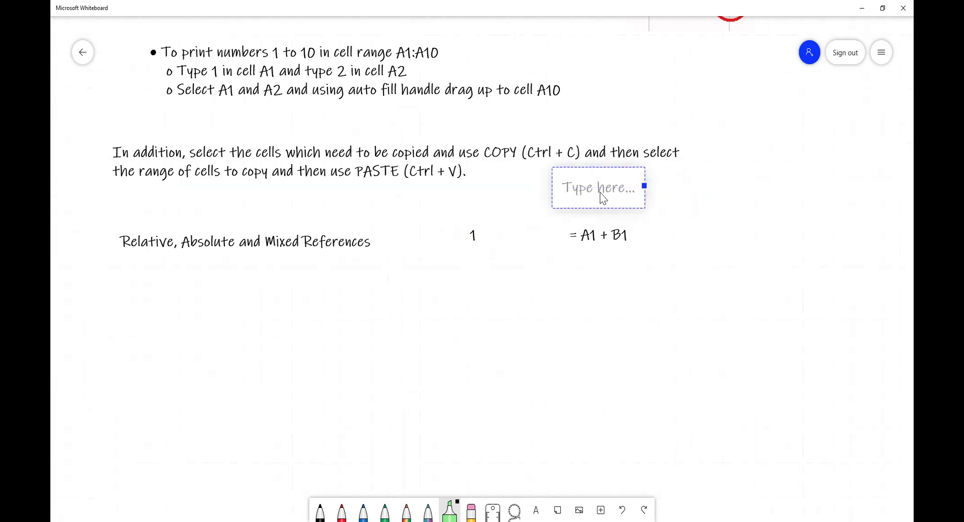
{"action": "type", "text": "C"}
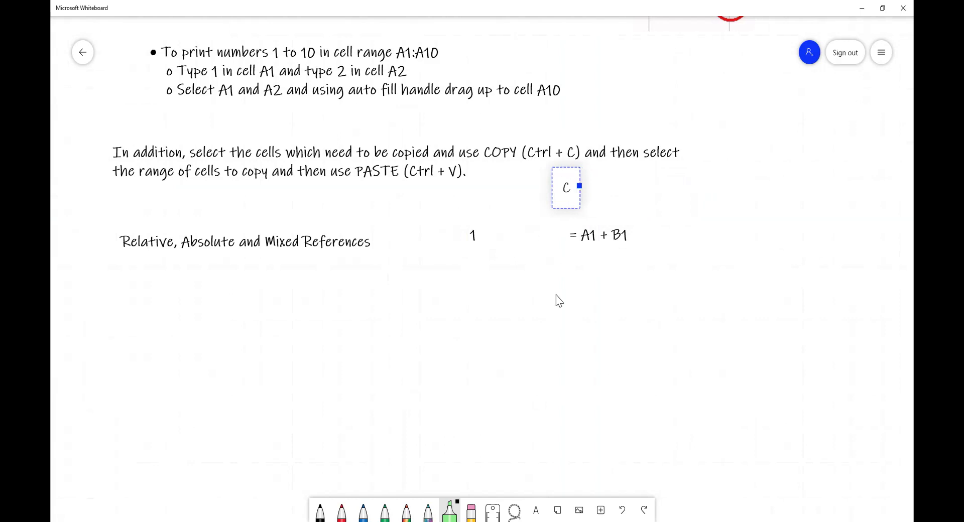
{"action": "left_click", "coordinate": [548, 277]}
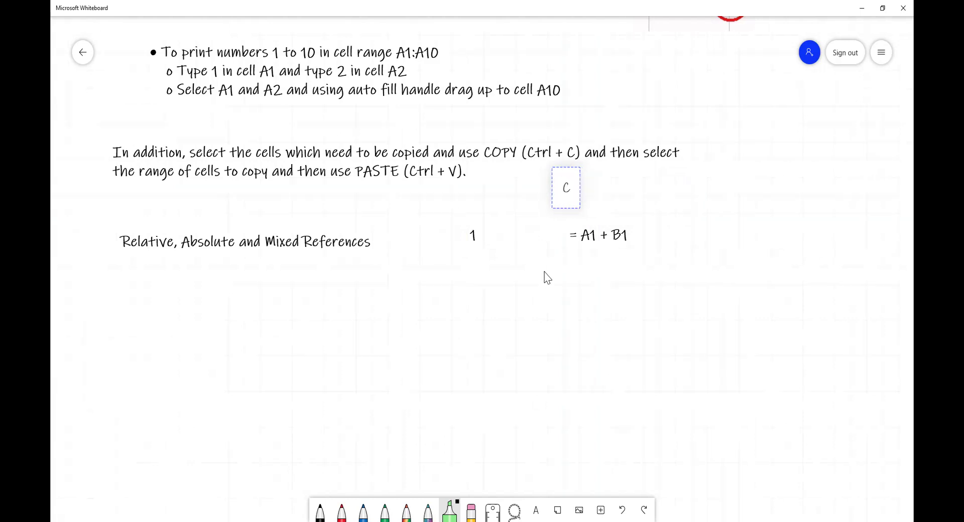
{"action": "left_click", "coordinate": [568, 191]}
{"action": "left_click_drag", "start_coordinate": [593, 197], "coordinate": [623, 200]}
{"action": "left_click", "coordinate": [601, 334]}
{"action": "left_click", "coordinate": [473, 238]}
{"action": "left_click_drag", "start_coordinate": [475, 232], "coordinate": [516, 232]}
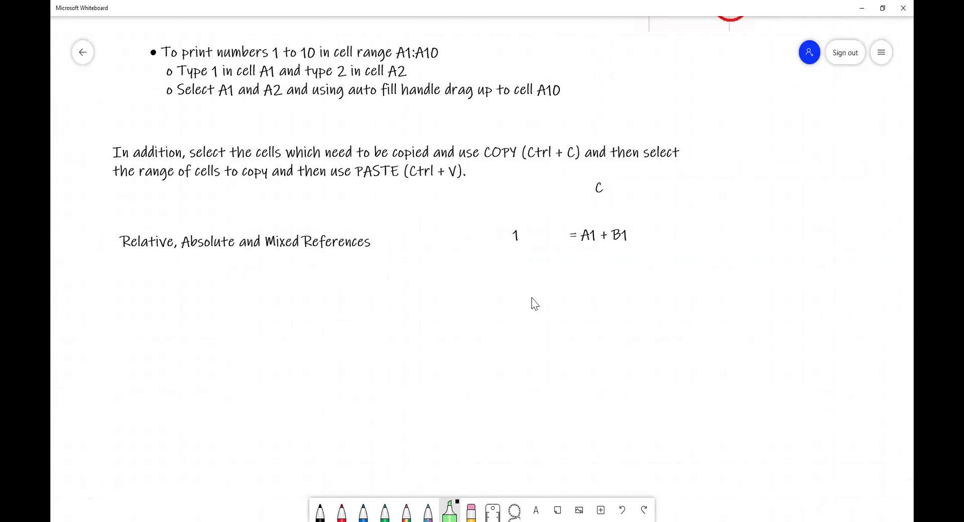
Add a '2' label beneath the 1.
{"action": "right_click", "coordinate": [520, 282]}
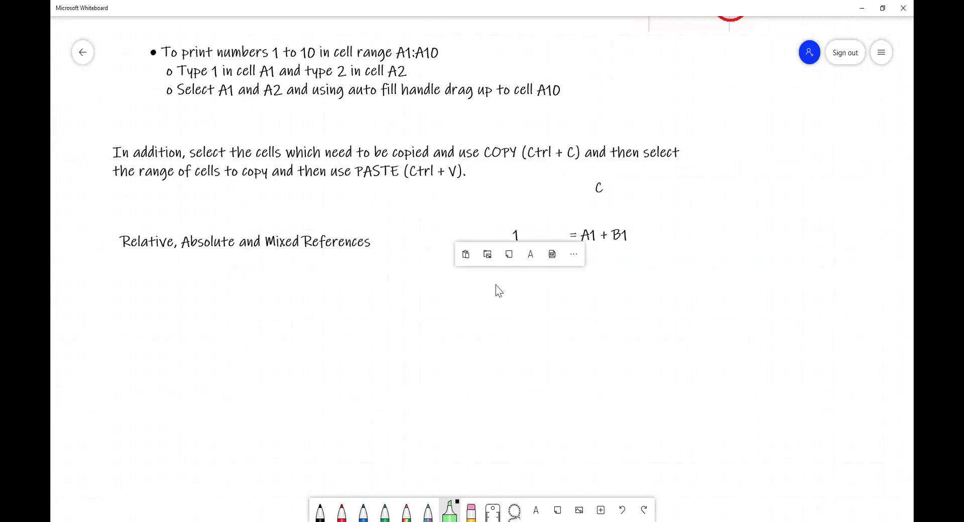
{"action": "left_click", "coordinate": [531, 255]}
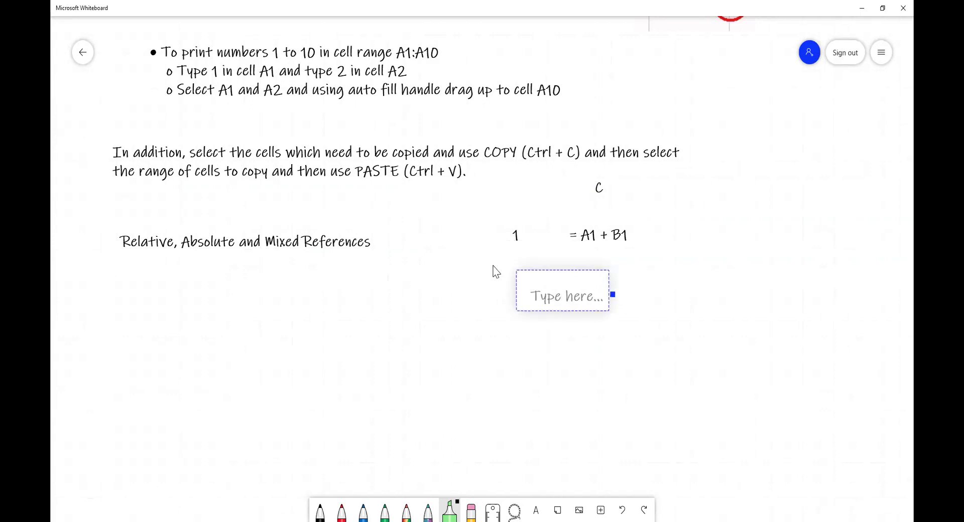
{"action": "left_click_drag", "start_coordinate": [532, 273], "coordinate": [531, 266]}
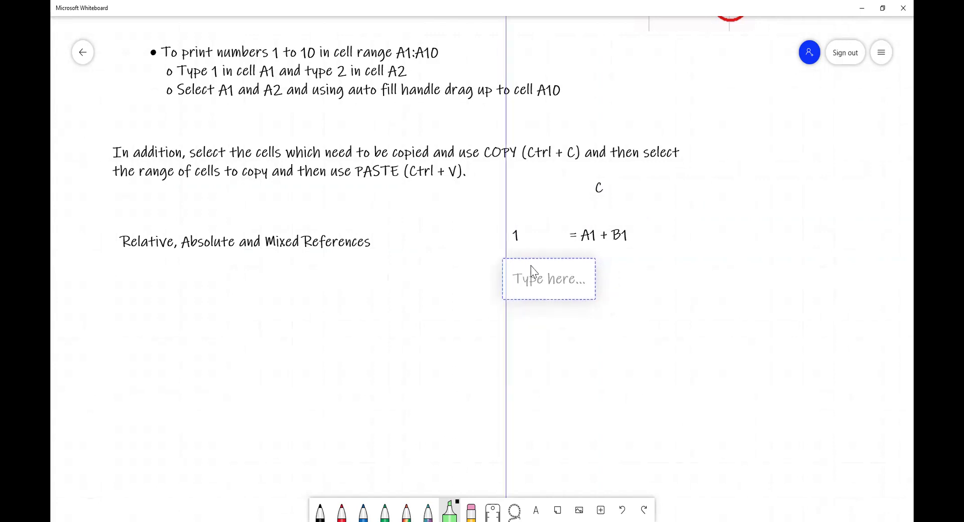
{"action": "type", "text": "2"}
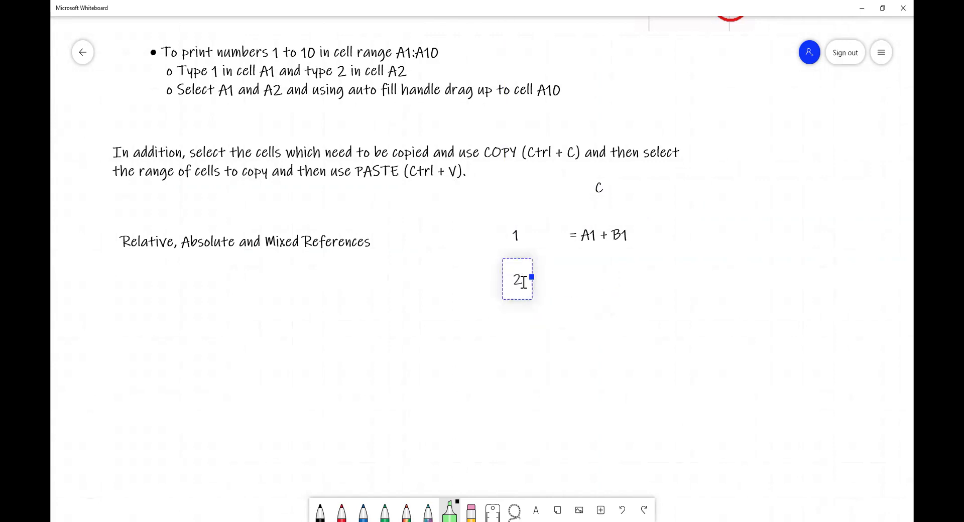
{"action": "left_click", "coordinate": [548, 341]}
{"action": "left_click", "coordinate": [517, 277]}
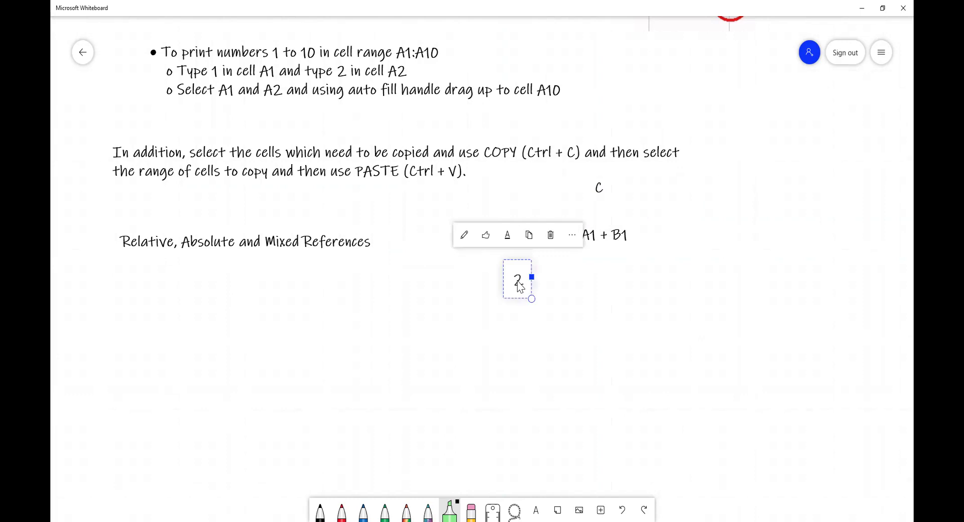
{"action": "left_click_drag", "start_coordinate": [515, 276], "coordinate": [522, 294]}
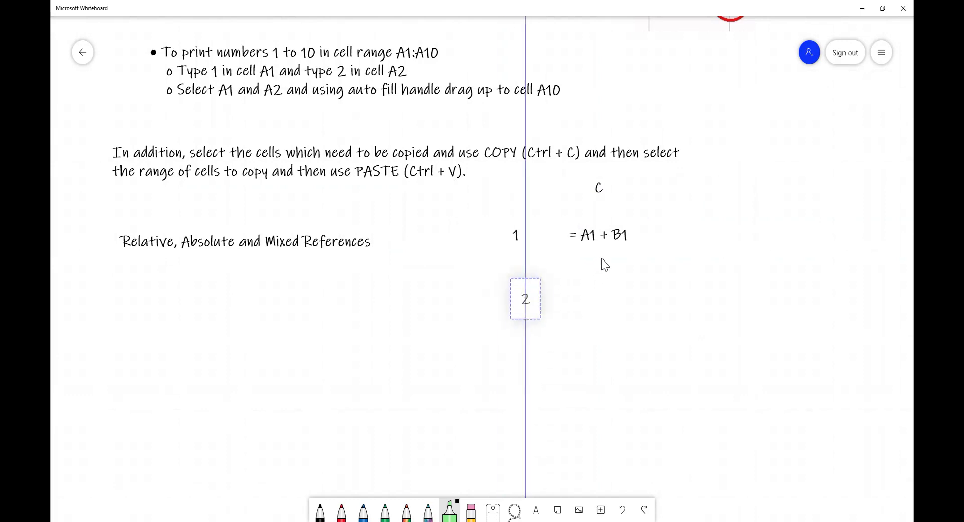
Draw an l/v downward arrow under '= A1 + B1' and move the 2 lower.
{"action": "left_click", "coordinate": [581, 250]}
{"action": "left_click", "coordinate": [612, 232]}
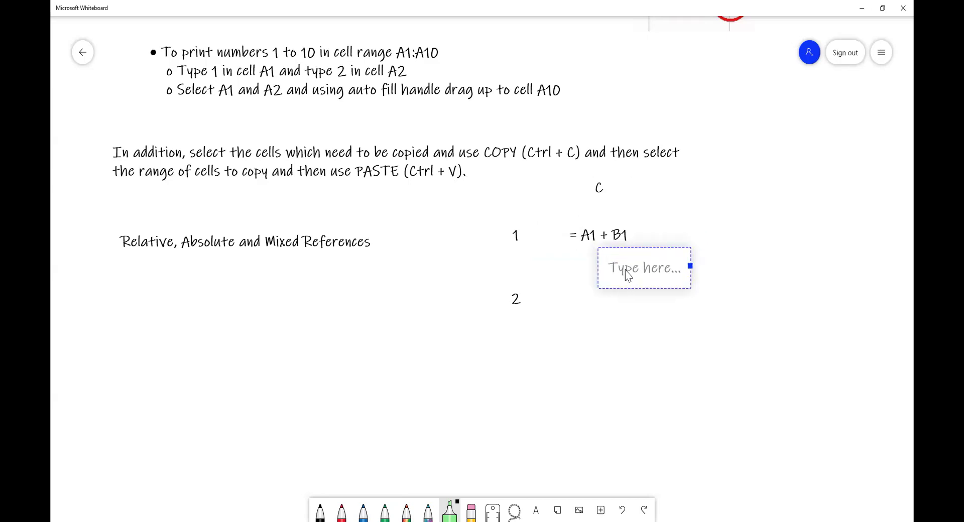
{"action": "type", "text": "l"}
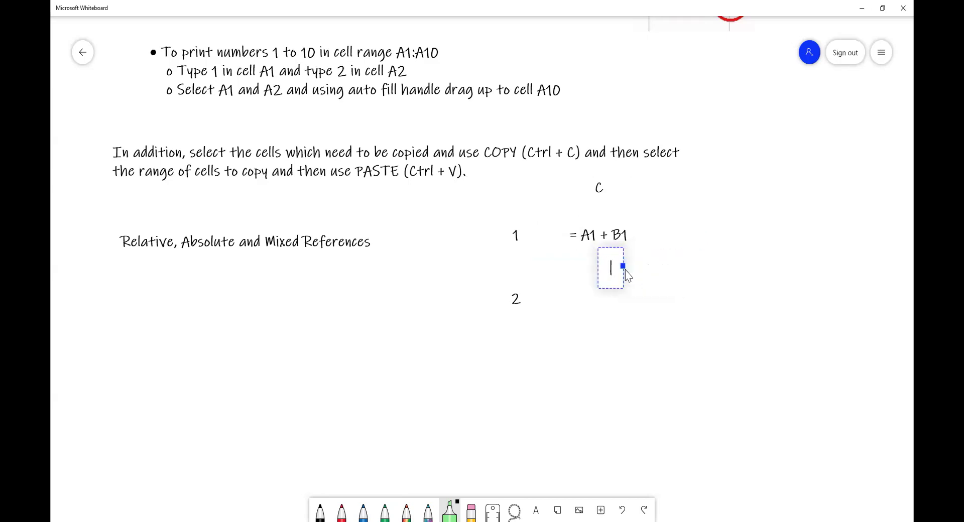
{"action": "key", "text": "Return"}
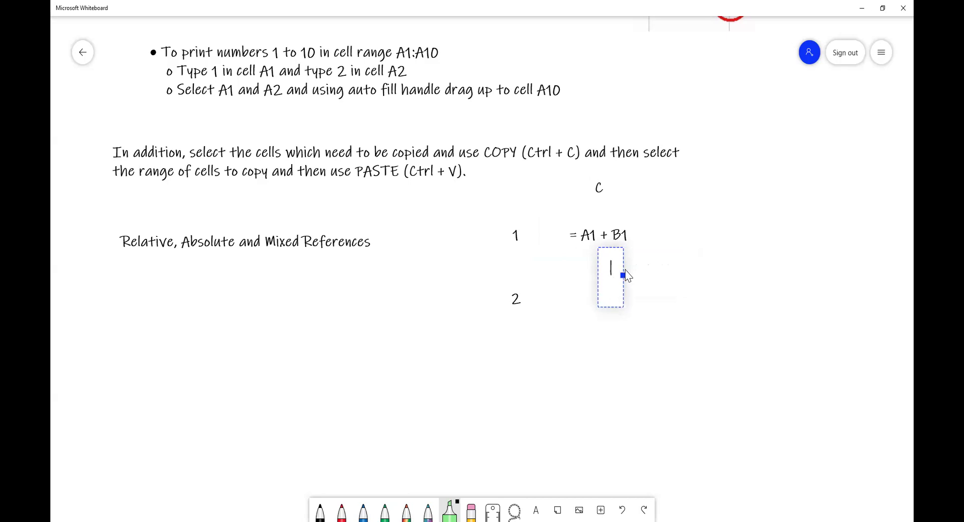
{"action": "type", "text": "v"}
{"action": "left_click", "coordinate": [518, 305]}
{"action": "left_click_drag", "start_coordinate": [516, 303], "coordinate": [520, 326]}
{"action": "left_click", "coordinate": [639, 375]}
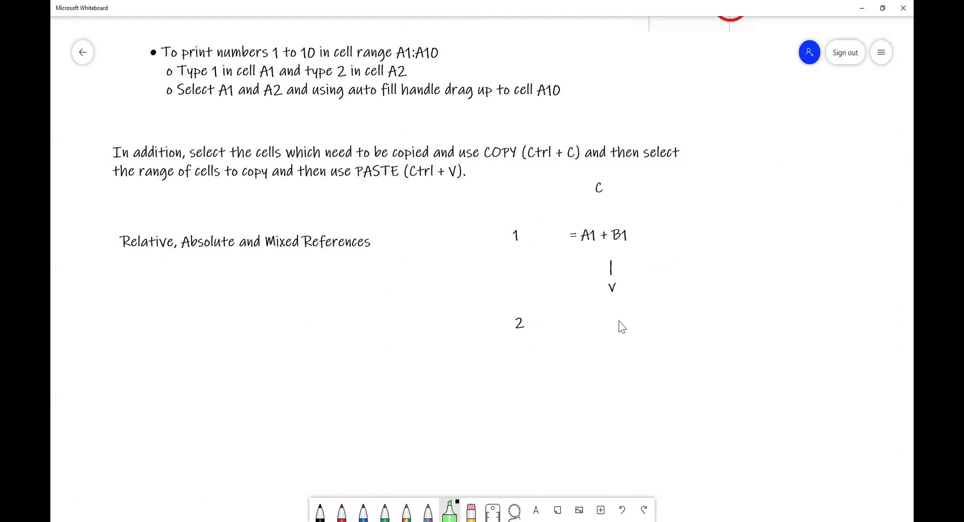
Add a '???' text box beside the 2.
{"action": "left_click", "coordinate": [536, 510]}
{"action": "left_click", "coordinate": [548, 336]}
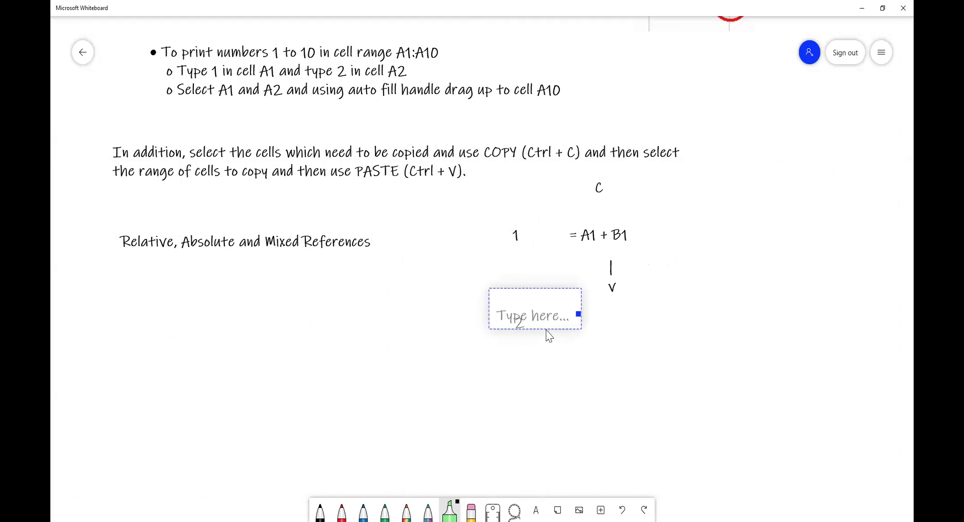
{"action": "left_click_drag", "start_coordinate": [538, 319], "coordinate": [608, 345]}
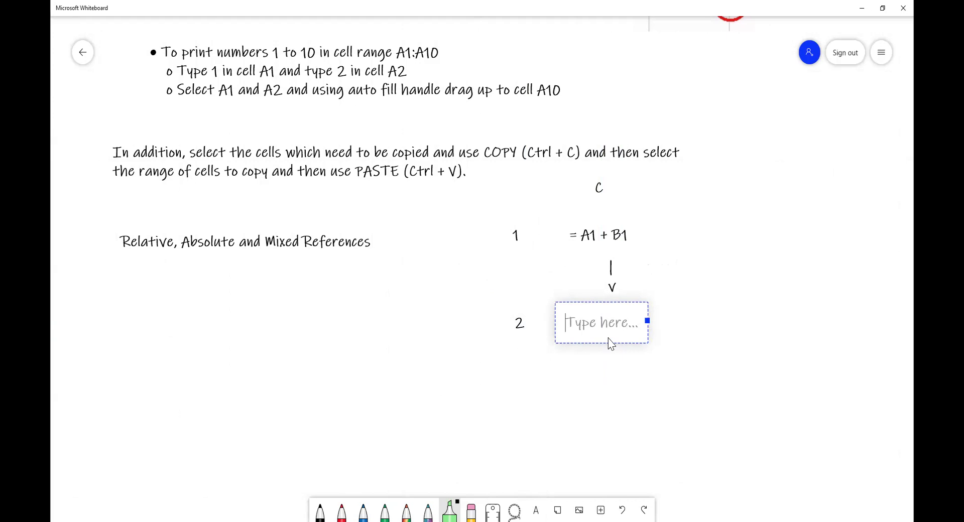
{"action": "type", "text": "???"}
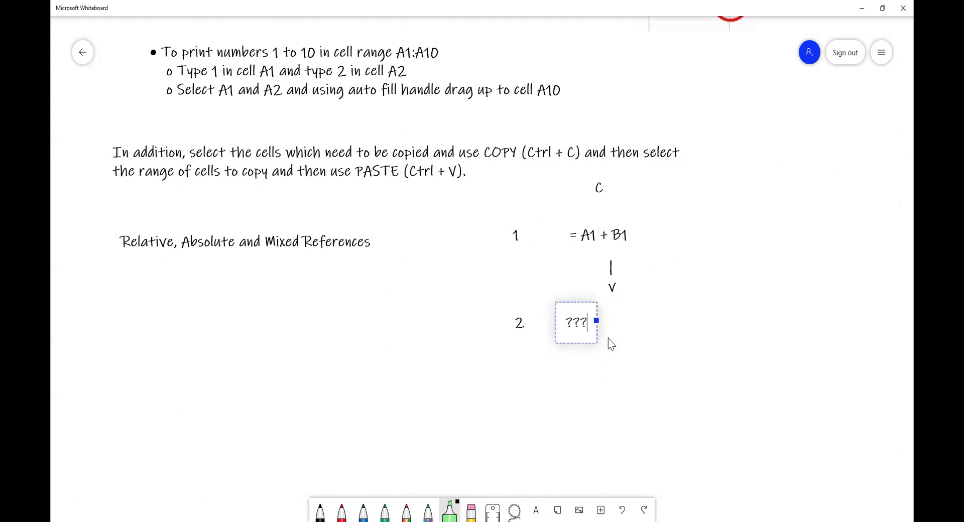
{"action": "left_click", "coordinate": [621, 381]}
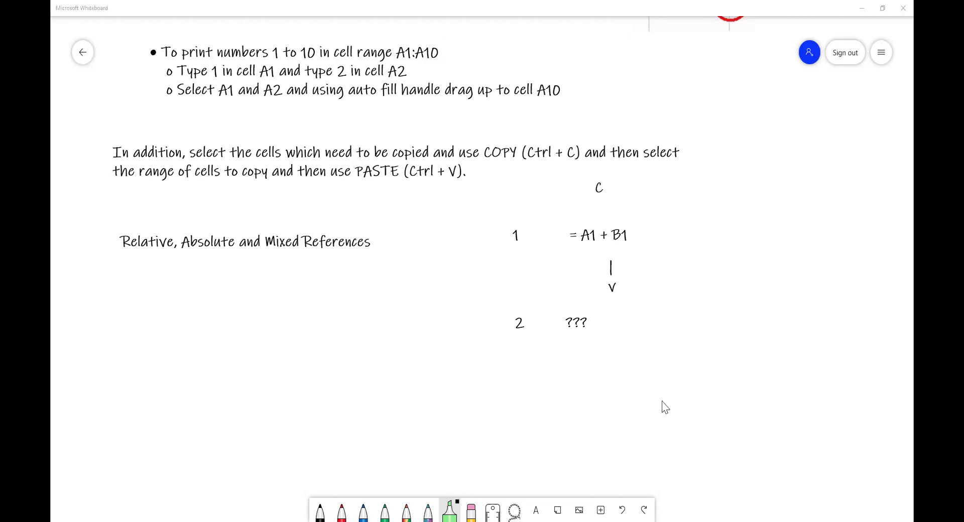
{"action": "key", "text": "alt+Tab"}
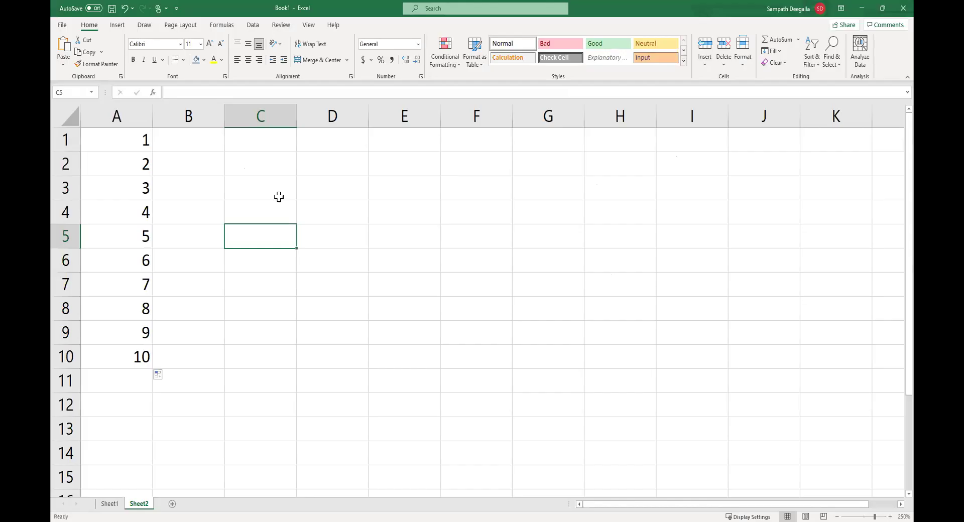
Enter 10, 15, 34, 56, 12 and 9 into C1:D3.
{"action": "left_click", "coordinate": [270, 142]}
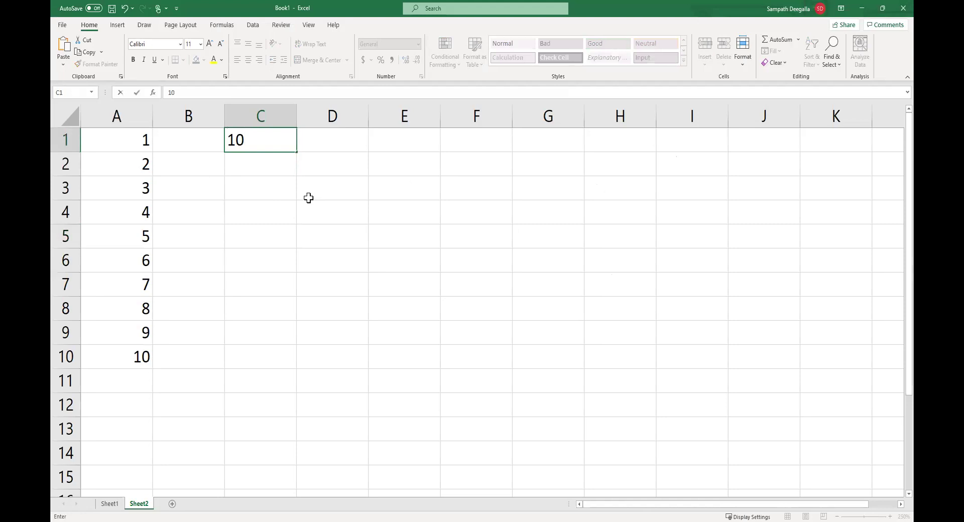
{"action": "key", "text": "Tab"}
{"action": "type", "text": "15"}
{"action": "key", "text": "Return"}
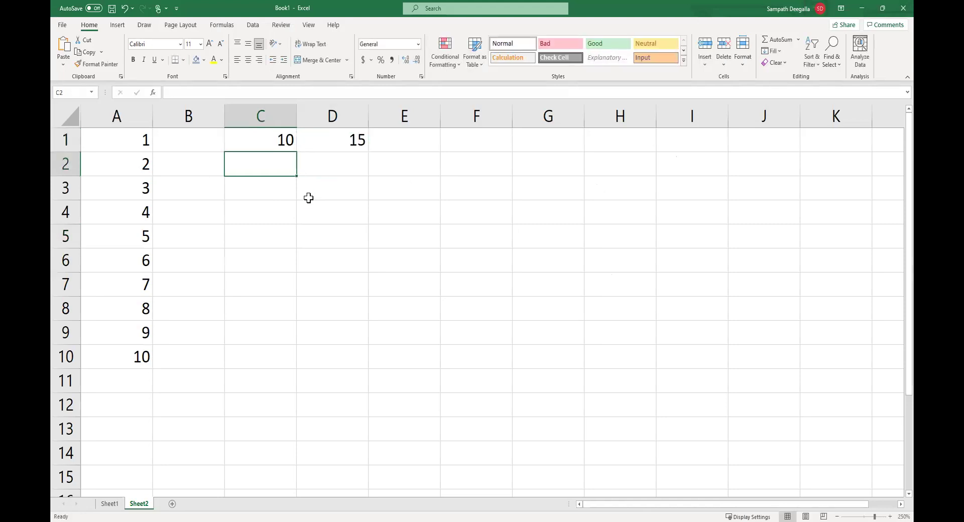
{"action": "type", "text": "34"}
{"action": "key", "text": "Tab"}
{"action": "type", "text": "5"}
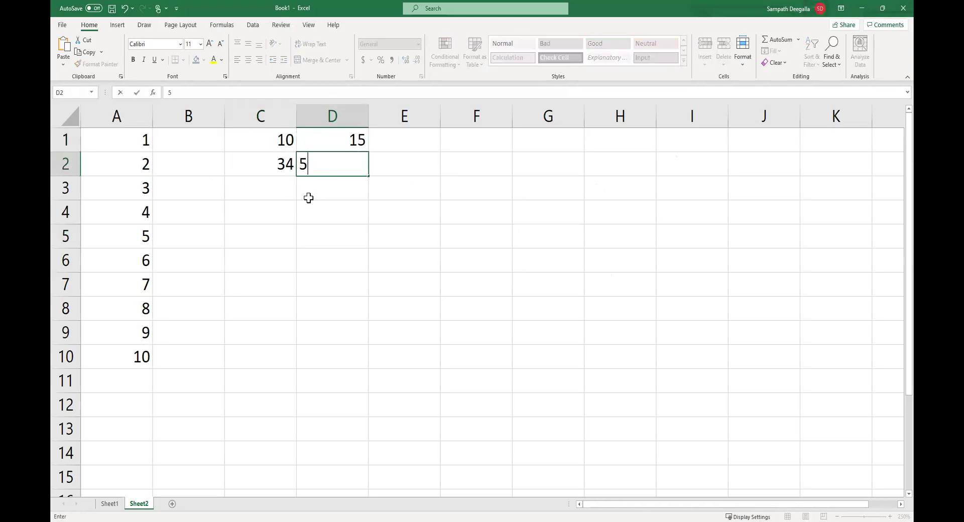
{"action": "type", "text": "6"}
{"action": "left_click", "coordinate": [309, 197]}
{"action": "key", "text": "Left"}
{"action": "type", "text": "12"}
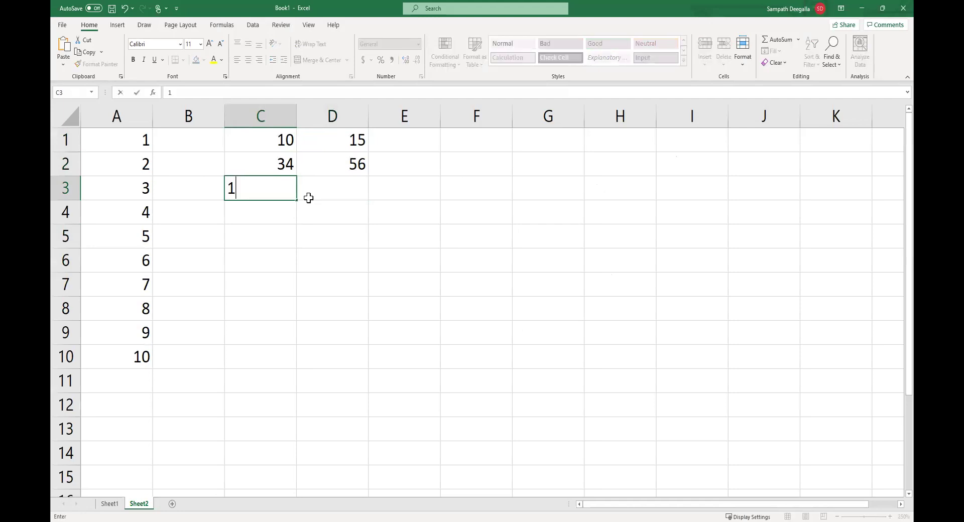
{"action": "key", "text": "Tab"}
{"action": "type", "text": "9"}
{"action": "key", "text": "Down"}
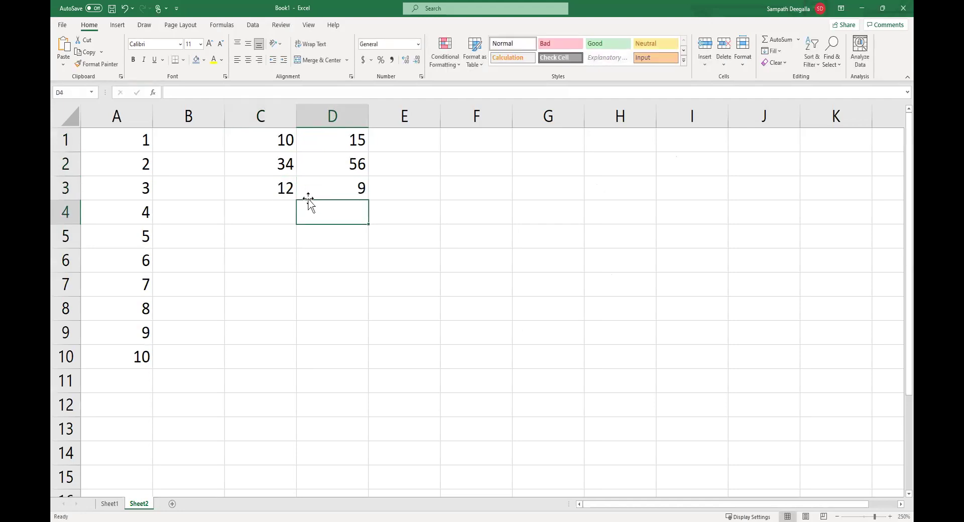
{"action": "key", "text": "Right"}
{"action": "key", "text": "Right"}
{"action": "key", "text": "Left"}
{"action": "key", "text": "Up"}
{"action": "key", "text": "Up"}
{"action": "key", "text": "Up"}
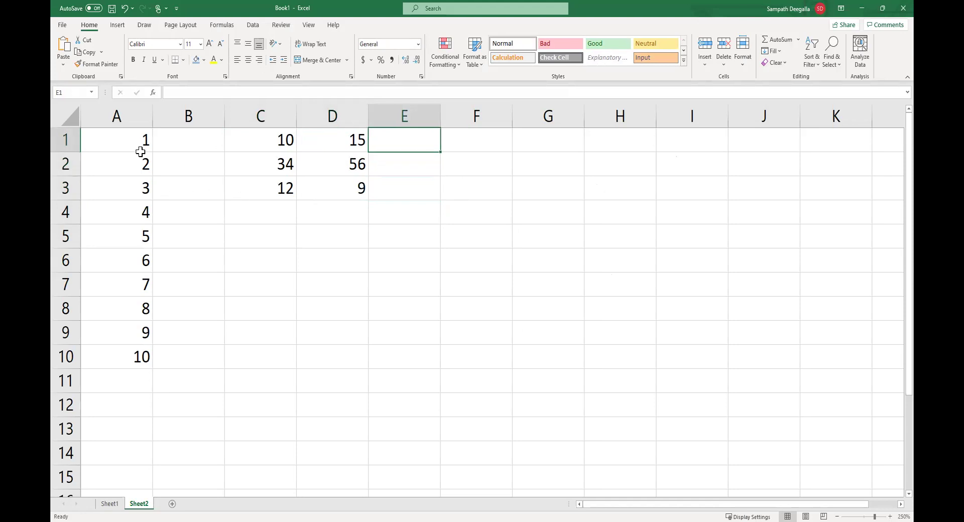
Delete columns A and B, removing the old 1–10 series.
{"action": "left_click_drag", "start_coordinate": [121, 109], "coordinate": [183, 114]}
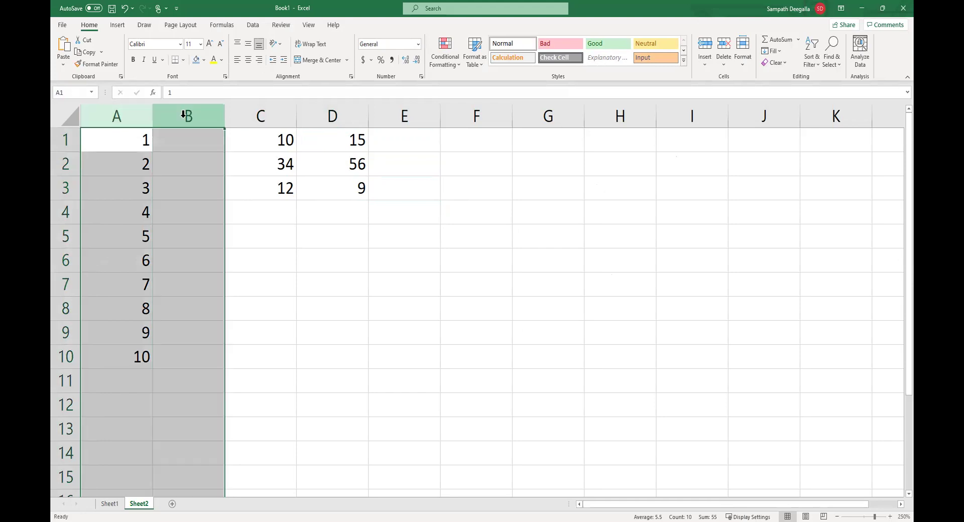
{"action": "right_click", "coordinate": [184, 114]}
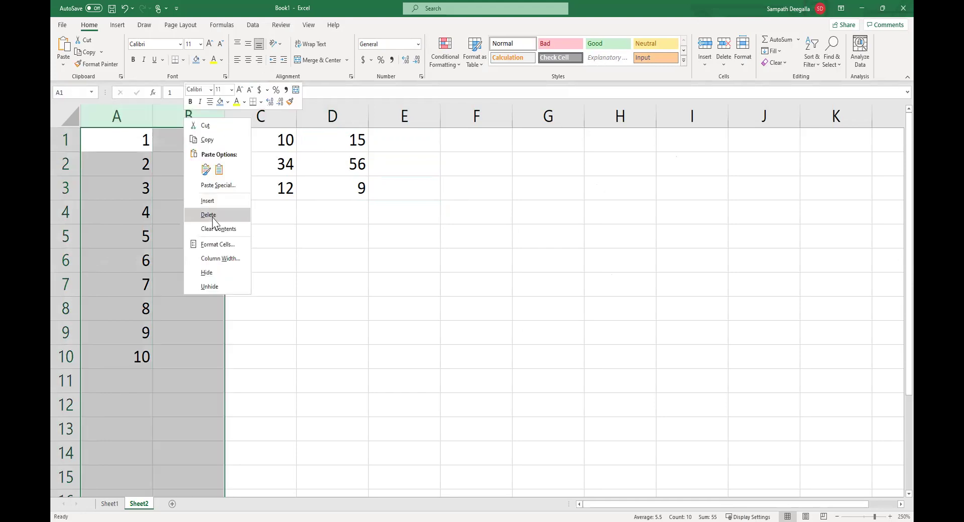
{"action": "left_click", "coordinate": [213, 217]}
{"action": "left_click", "coordinate": [355, 298]}
{"action": "left_click", "coordinate": [241, 146]}
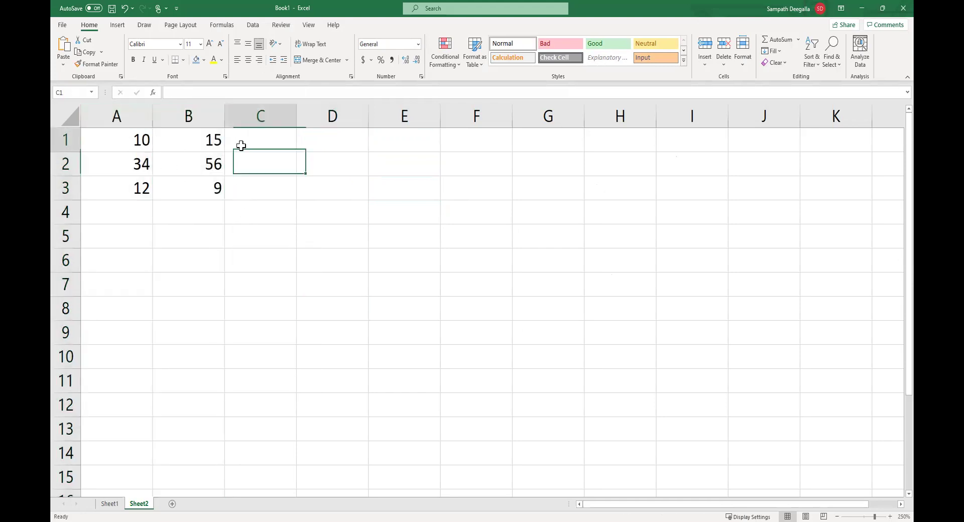
Enter =A1 + B1 in C1 to get 25, then undo a trial fill down to C3.
{"action": "type", "text": "="}
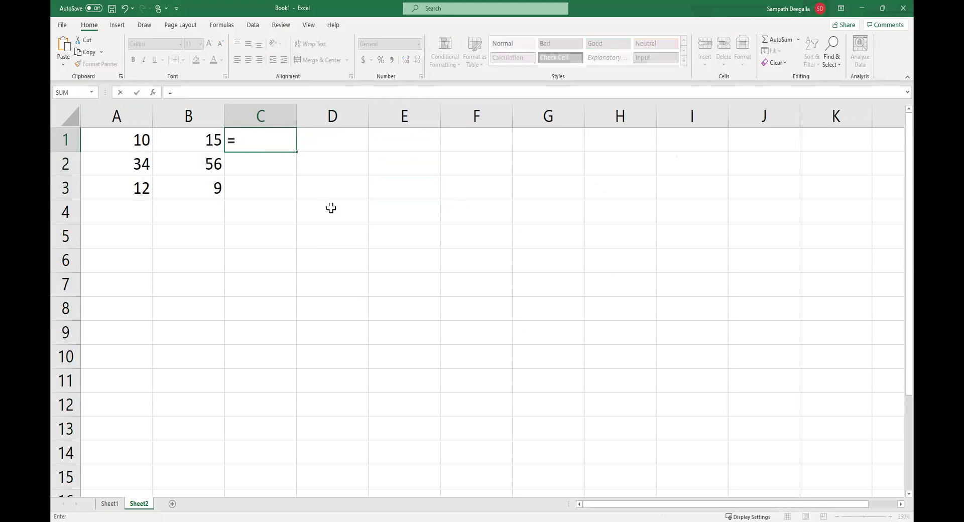
{"action": "type", "text": "A1 +"}
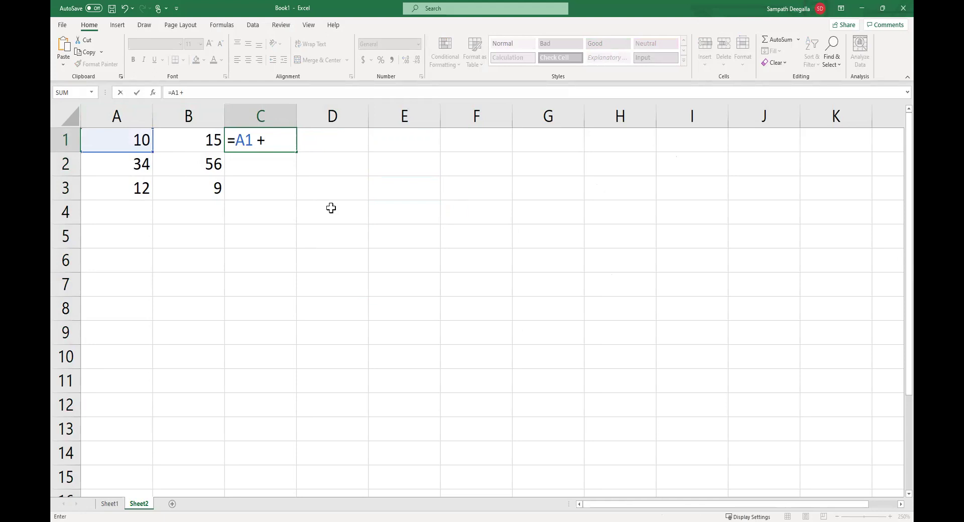
{"action": "type", "text": " B"}
{"action": "type", "text": "1"}
{"action": "key", "text": "Return"}
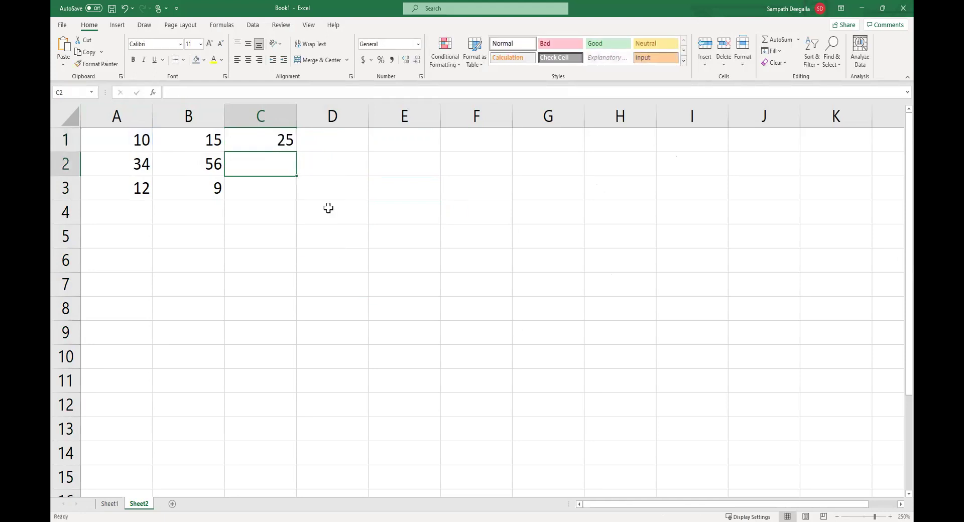
{"action": "left_click", "coordinate": [272, 143]}
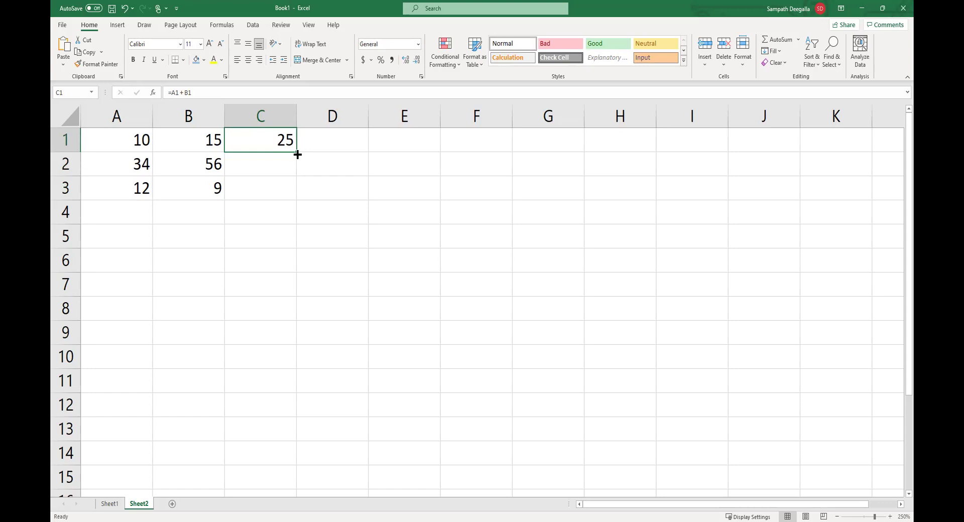
{"action": "left_click_drag", "start_coordinate": [297, 154], "coordinate": [298, 200]}
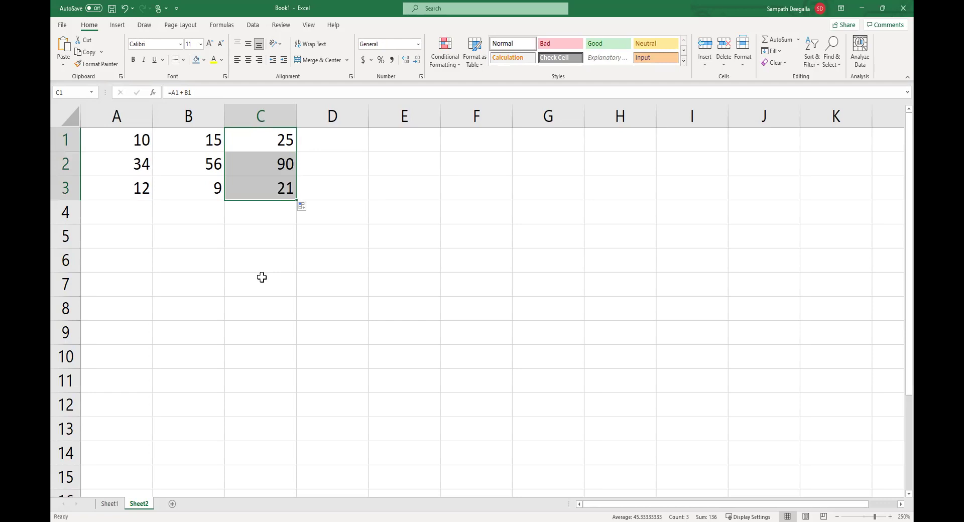
{"action": "left_click", "coordinate": [124, 8]}
{"action": "left_click", "coordinate": [231, 201]}
Copy C1's sum formula into C2:C3, showing 90 and 21, and clear the copy marquee.
{"action": "left_click", "coordinate": [258, 143]}
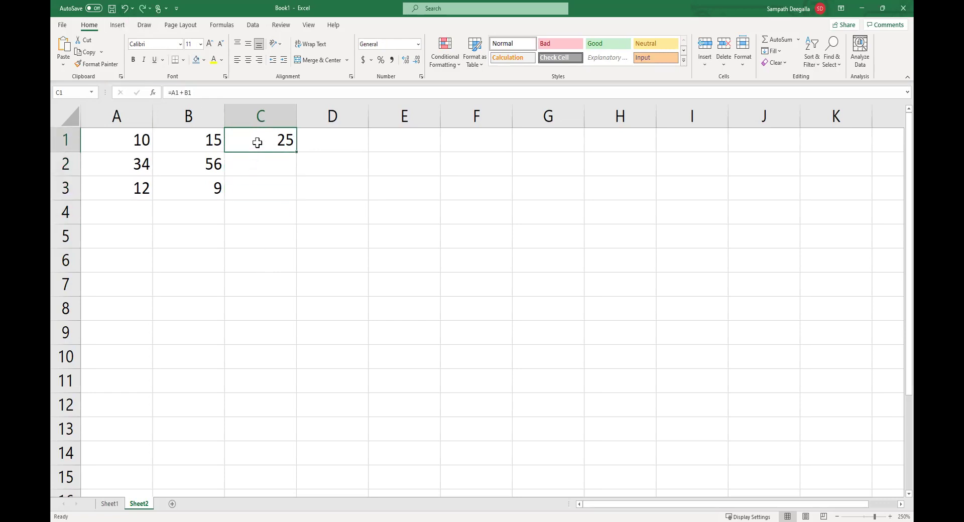
{"action": "key", "text": "ctrl+c"}
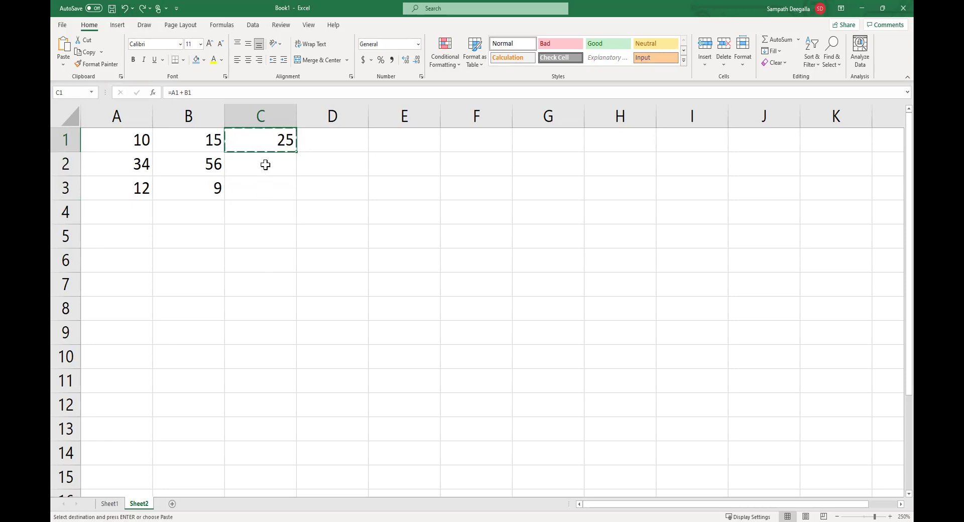
{"action": "left_click", "coordinate": [266, 174]}
{"action": "left_click_drag", "start_coordinate": [265, 175], "coordinate": [265, 186]}
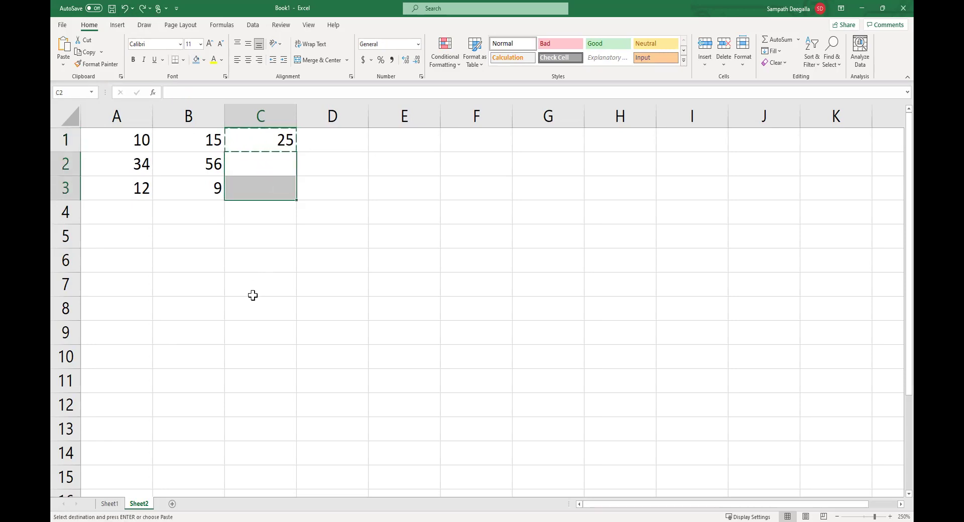
{"action": "key", "text": "ctrl+v"}
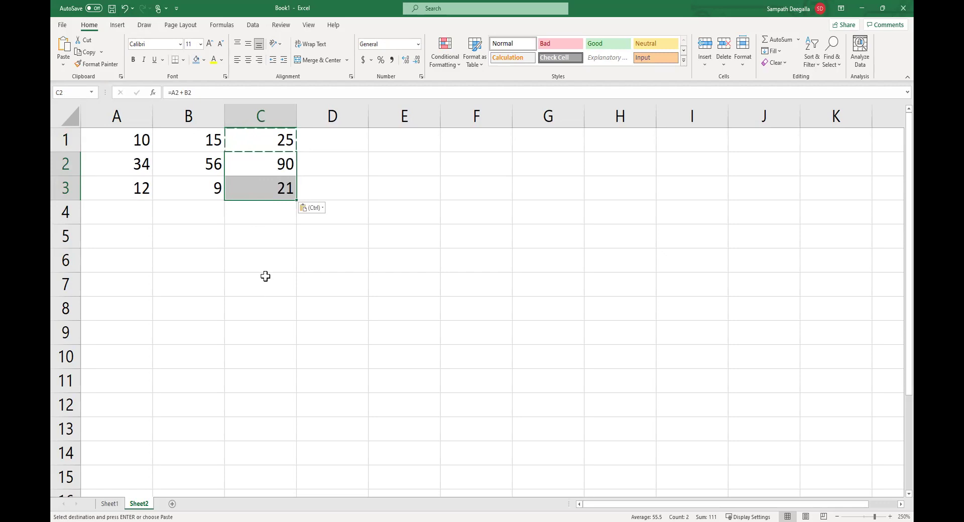
{"action": "left_click", "coordinate": [273, 266]}
{"action": "left_click", "coordinate": [438, 244]}
{"action": "key", "text": "Escape"}
{"action": "left_click", "coordinate": [266, 143]}
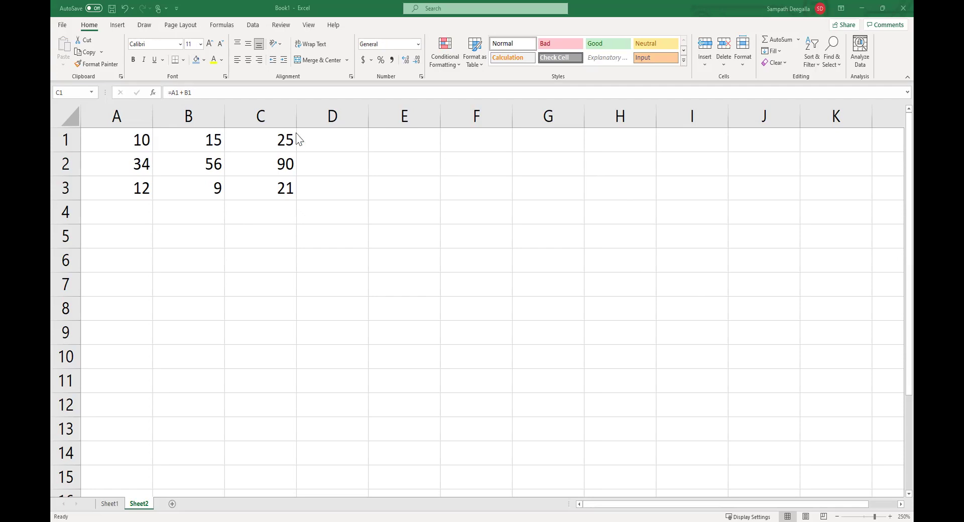
Compare C1, C2 and C3 to see =A1+B1 shift to =A2+B2 and =A3+B3.
{"action": "left_click", "coordinate": [269, 142]}
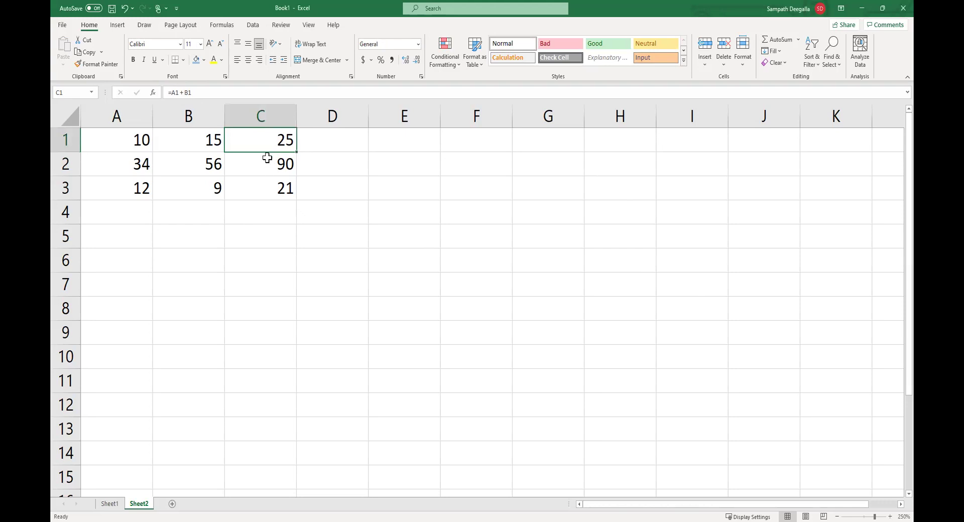
{"action": "left_click", "coordinate": [267, 165]}
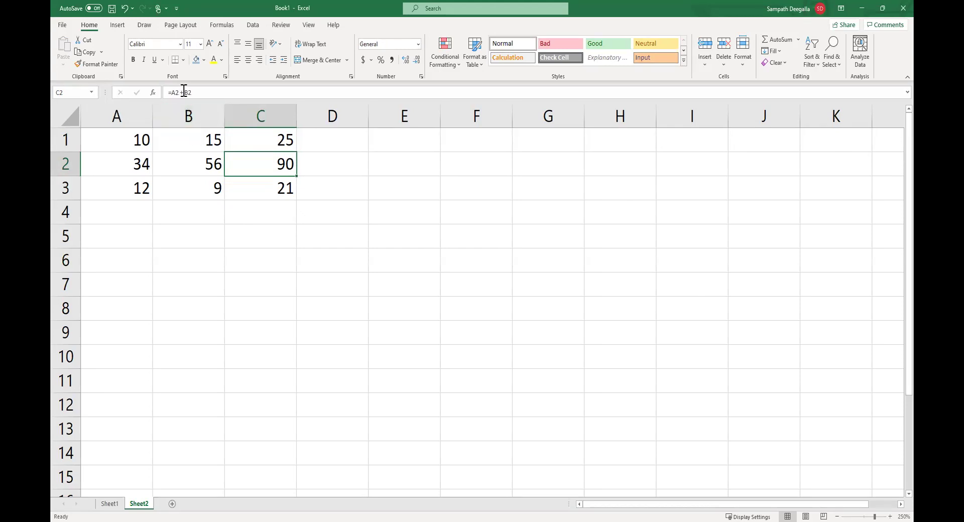
{"action": "left_click", "coordinate": [253, 193]}
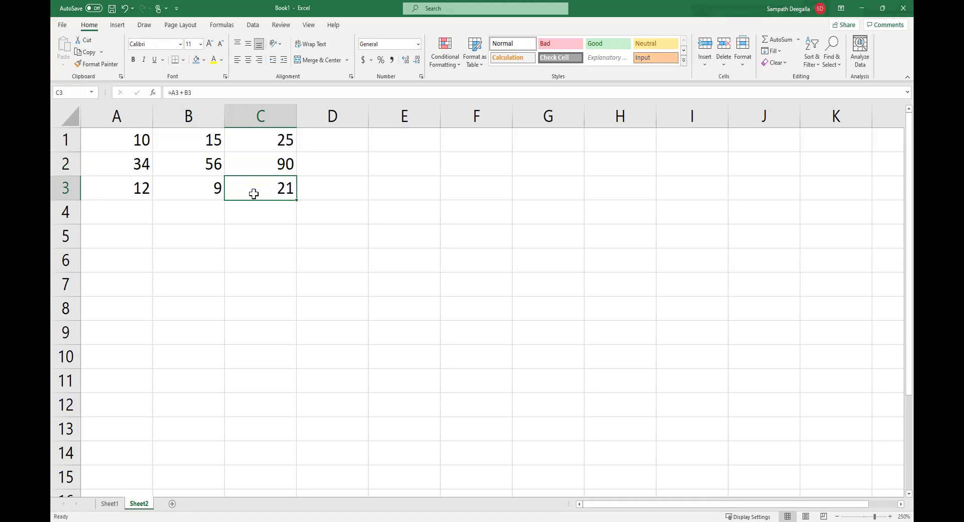
{"action": "left_click", "coordinate": [244, 146]}
{"action": "left_click_drag", "start_coordinate": [246, 161], "coordinate": [248, 187]}
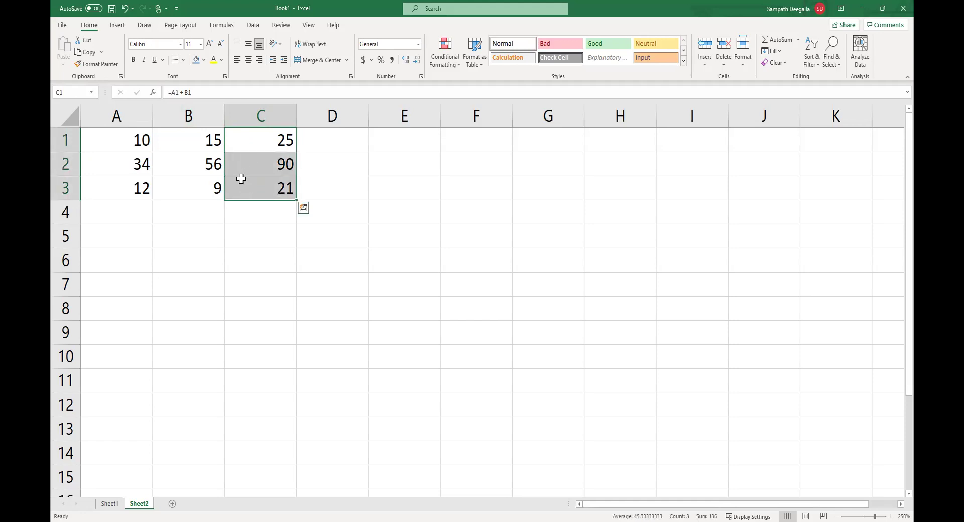
{"action": "left_click", "coordinate": [258, 135]}
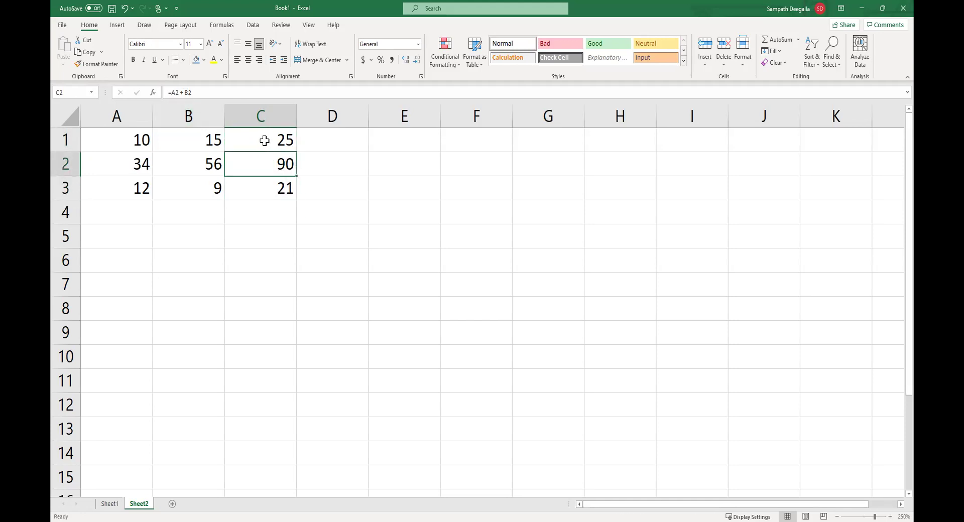
Review the column C formulas once more, then select cell A4 for a minimum formula.
{"action": "key", "text": "Down"}
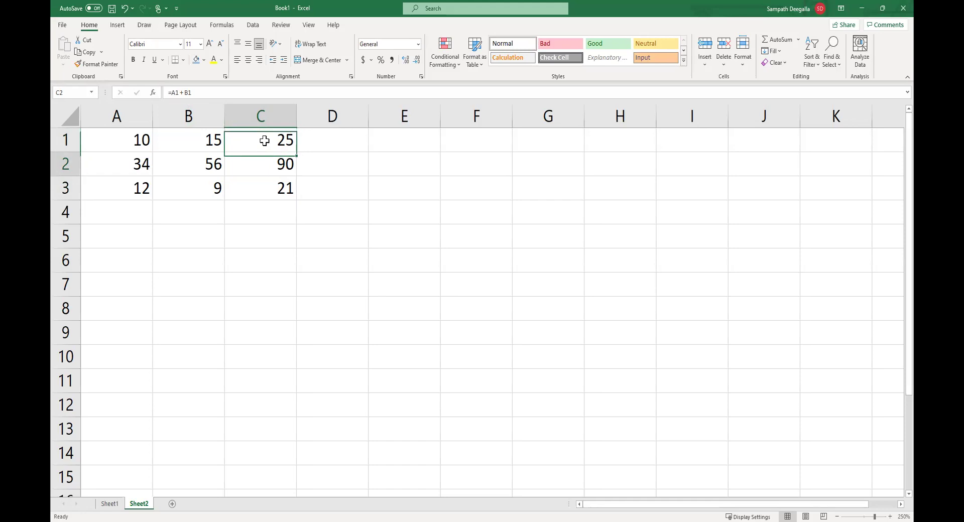
{"action": "key", "text": "Up"}
{"action": "key", "text": "Down"}
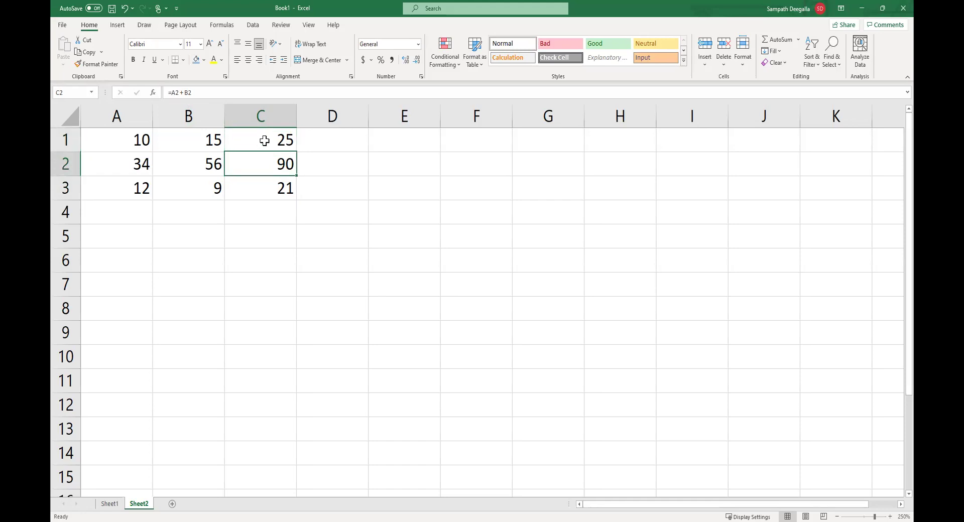
{"action": "key", "text": "Down"}
{"action": "key", "text": "Up"}
{"action": "key", "text": "Up"}
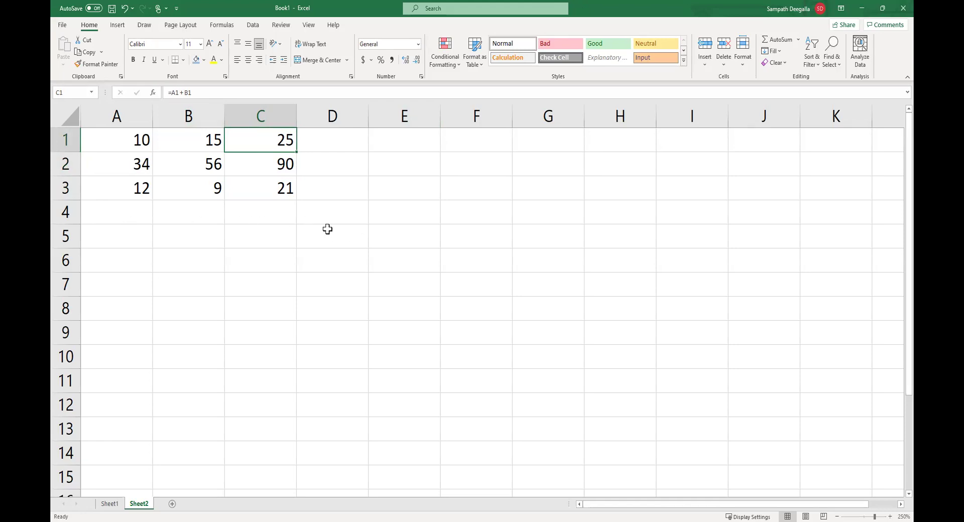
{"action": "left_click", "coordinate": [264, 159]}
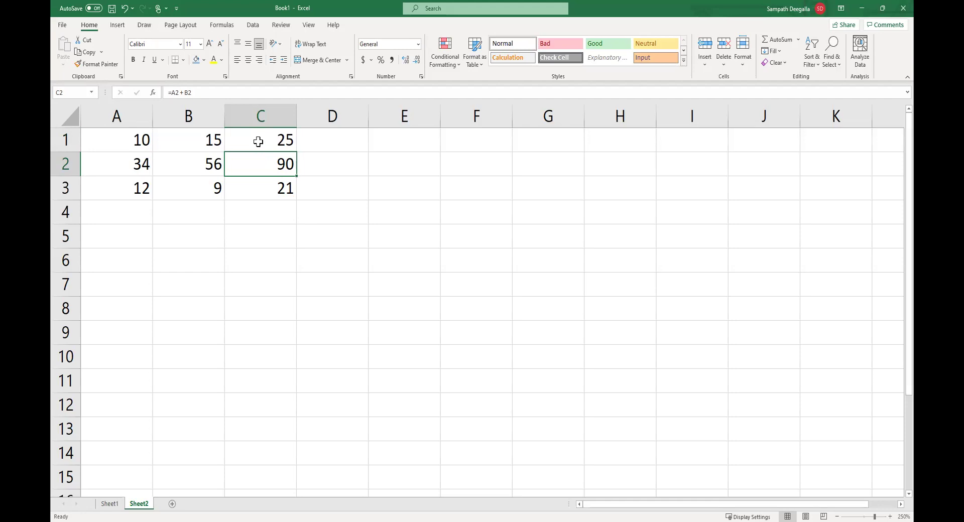
{"action": "left_click", "coordinate": [258, 143]}
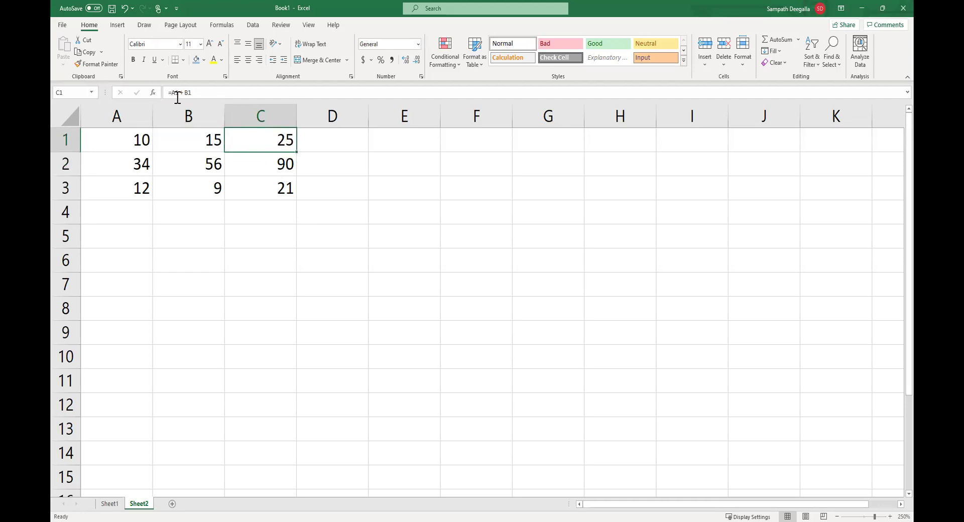
{"action": "left_click", "coordinate": [259, 170]}
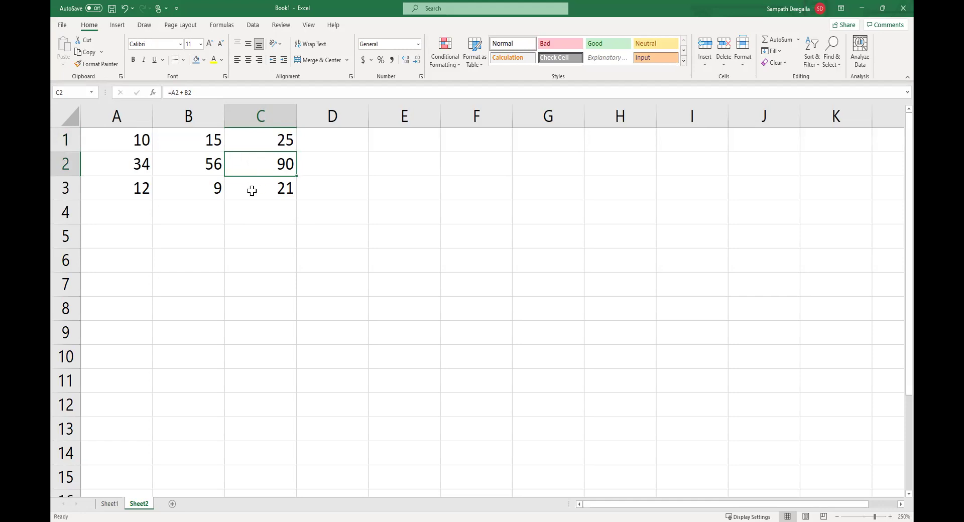
{"action": "left_click", "coordinate": [251, 191]}
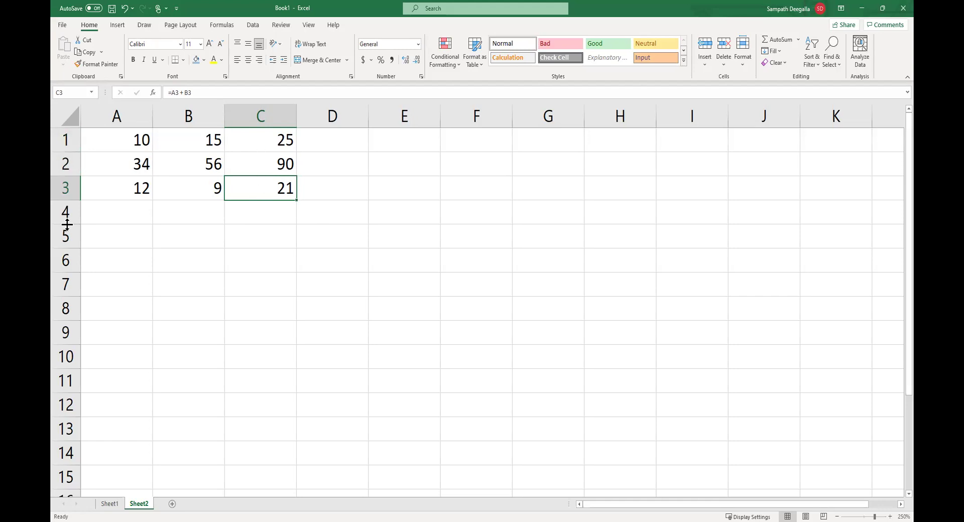
{"action": "left_click", "coordinate": [113, 216]}
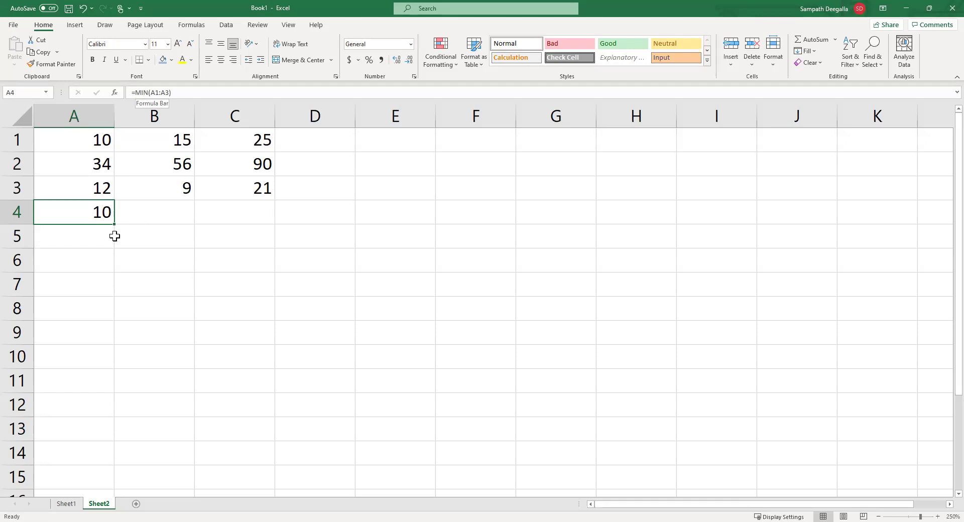
Fill A4's MIN formula right into B4, giving =MIN(B1:B3) with result 9.
{"action": "left_click_drag", "start_coordinate": [114, 224], "coordinate": [115, 224]}
{"action": "left_click_drag", "start_coordinate": [174, 222], "coordinate": [174, 222]}
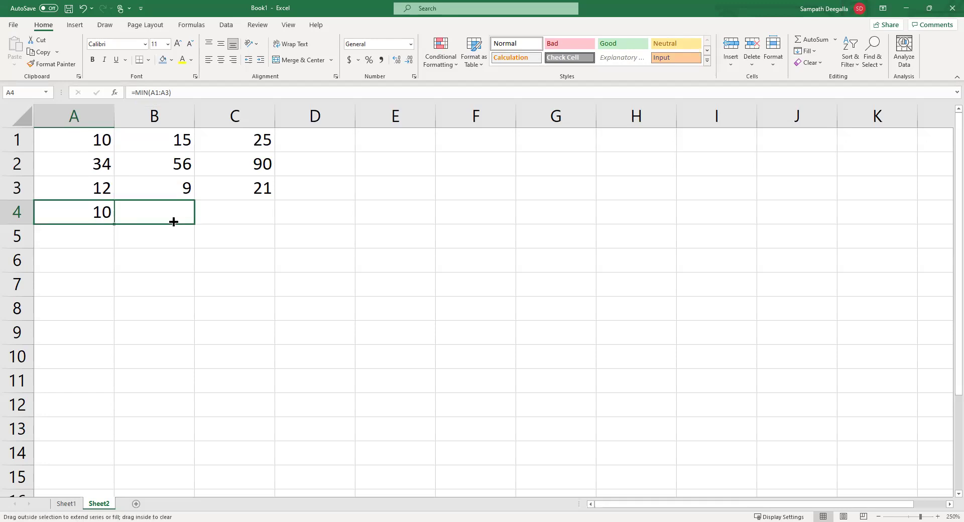
{"action": "left_click_drag", "start_coordinate": [173, 222], "coordinate": [173, 220]}
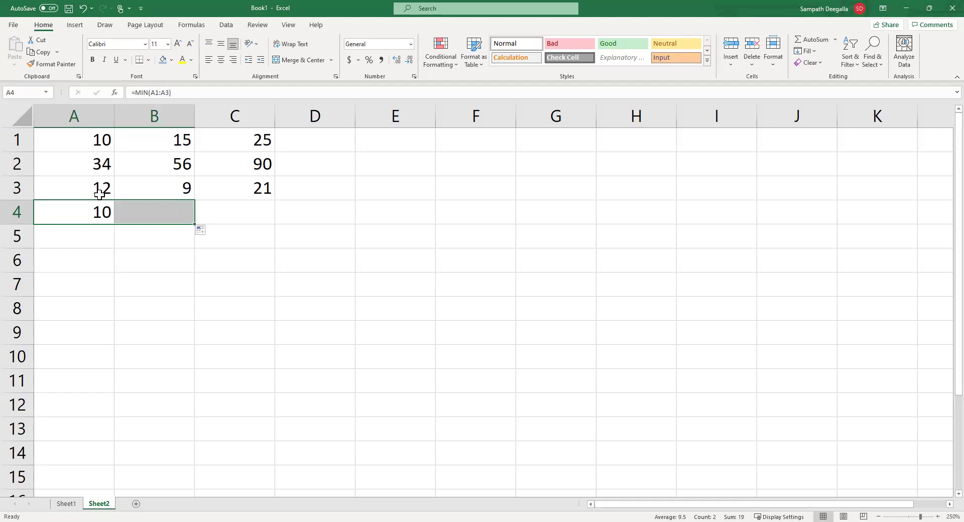
{"action": "left_click", "coordinate": [76, 214]}
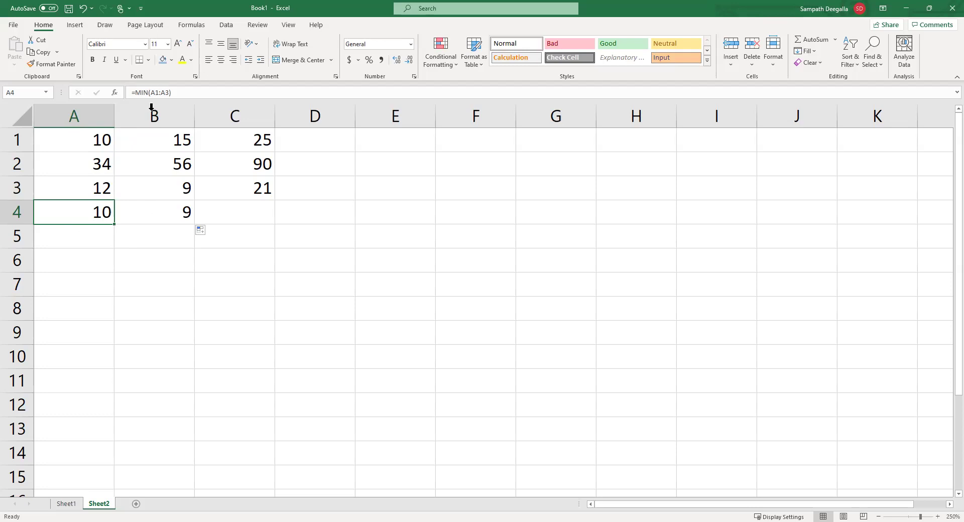
{"action": "key", "text": "Right"}
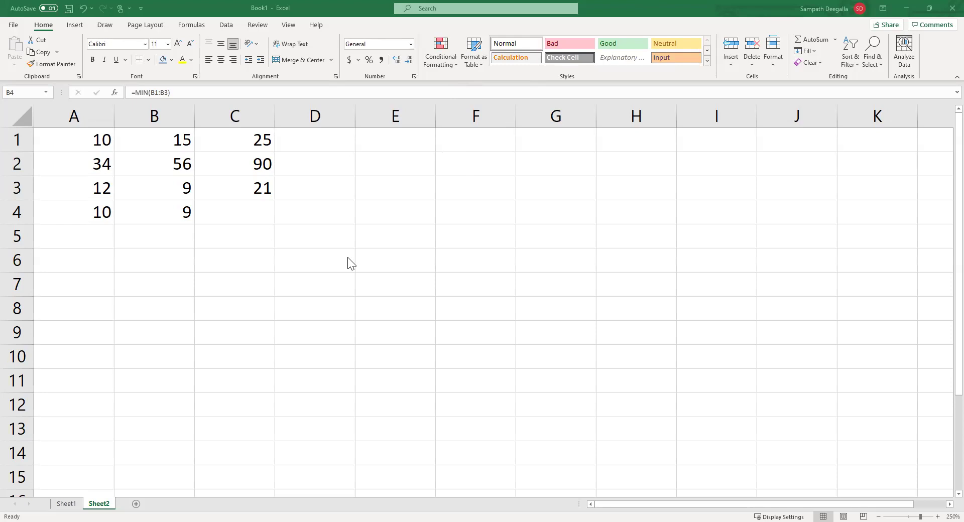
Check B4's =MIN(B1:B3) formula and return to the Whiteboard references notes.
{"action": "left_click", "coordinate": [193, 221]}
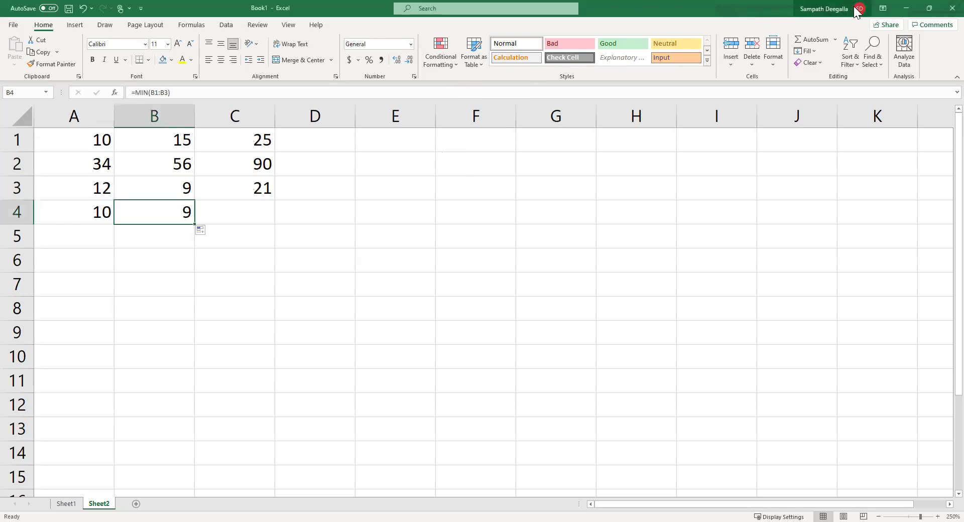
{"action": "left_click", "coordinate": [494, 40]}
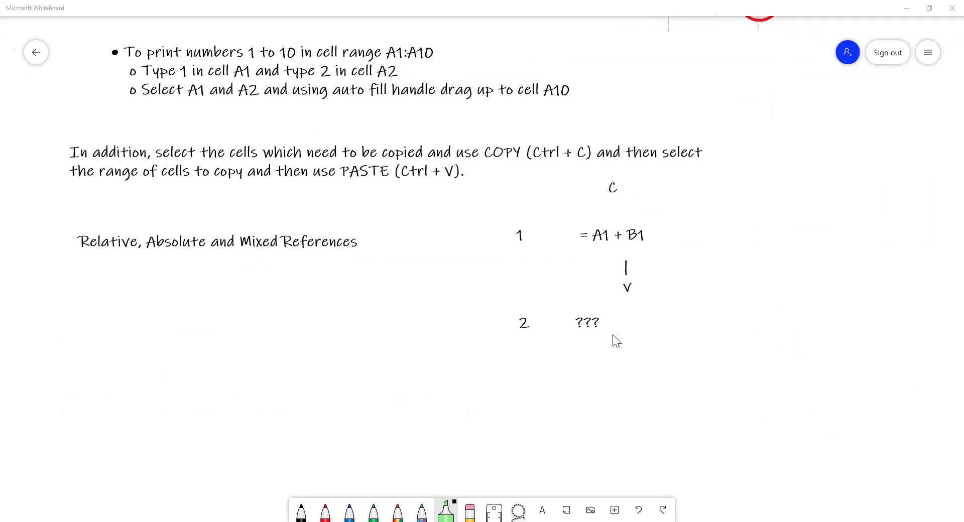
Add the text =A2 + B2 beside the ??? in row 2.
{"action": "left_click", "coordinate": [547, 504]}
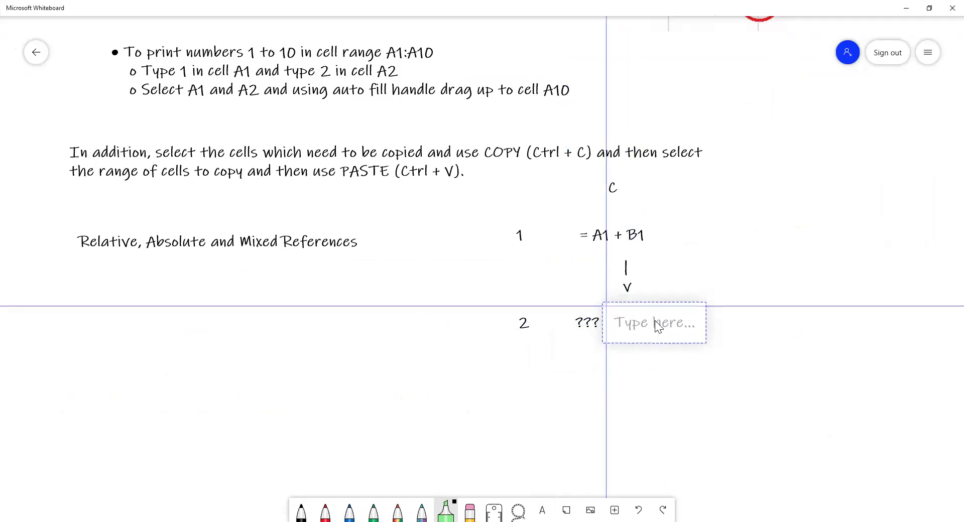
{"action": "left_click", "coordinate": [655, 321]}
{"action": "type", "text": "=A"}
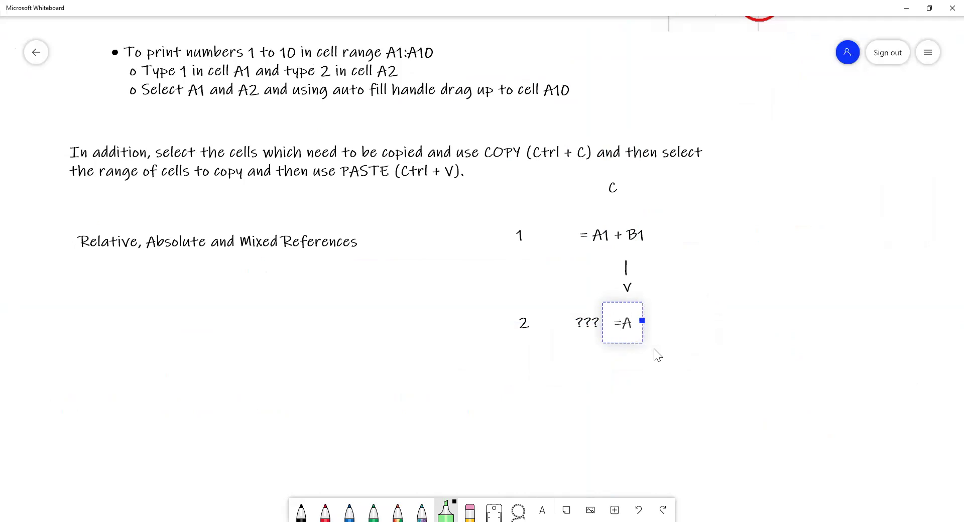
{"action": "type", "text": "2 + "}
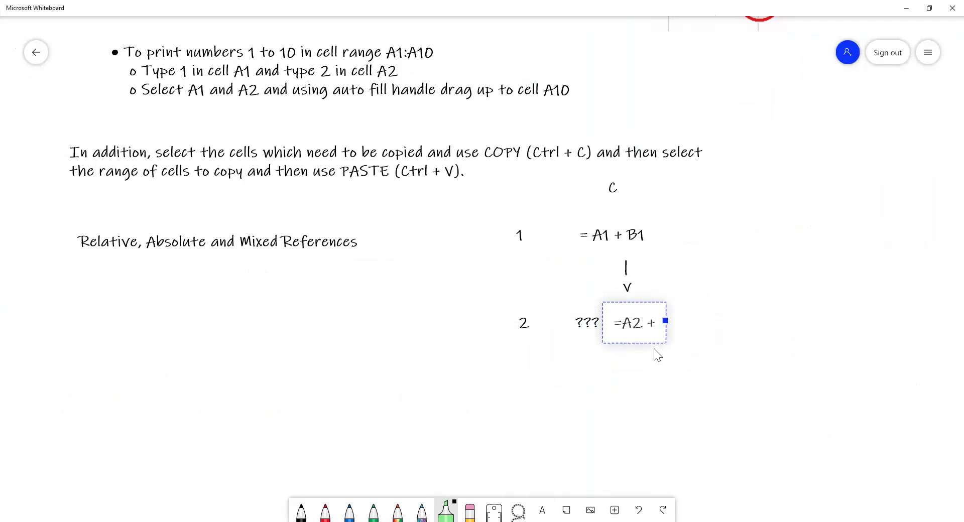
{"action": "type", "text": "B"}
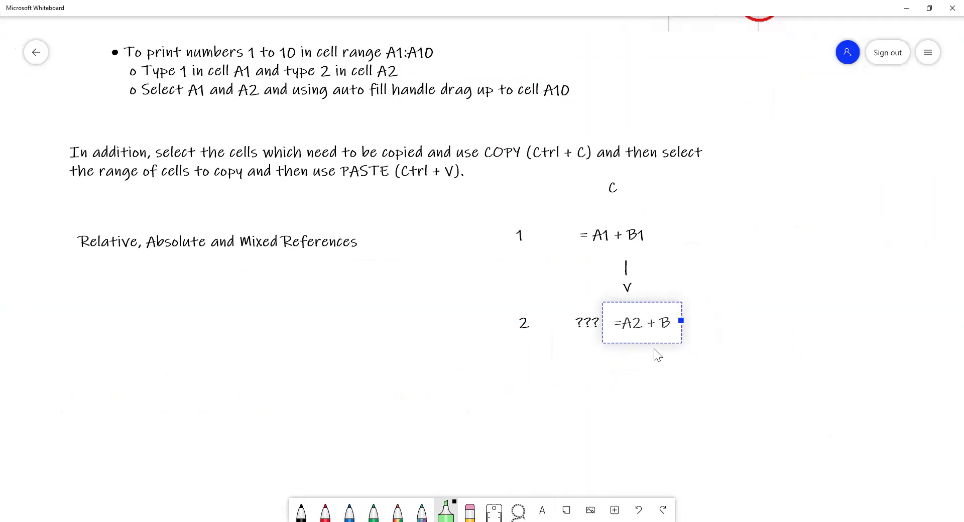
{"action": "type", "text": "2"}
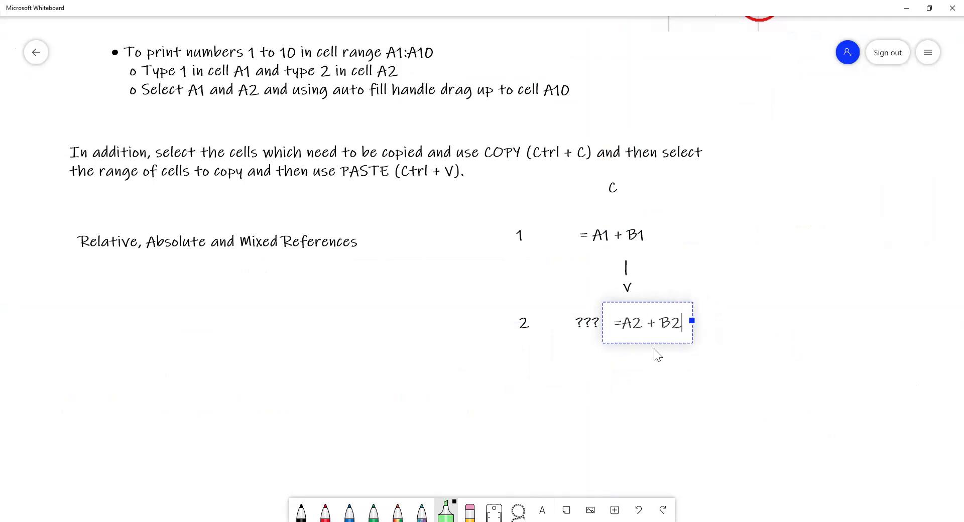
{"action": "left_click", "coordinate": [668, 361]}
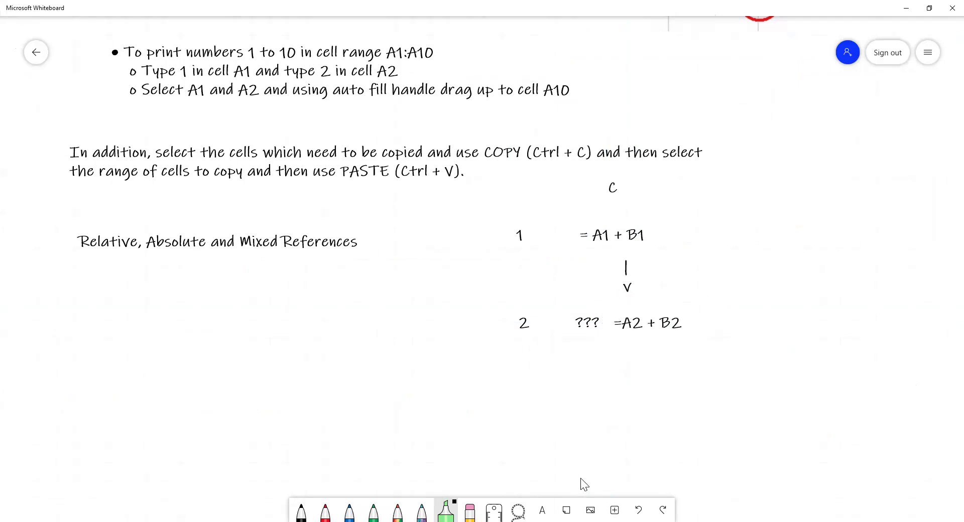
Place a 'relative' label between rows 1 and 2.
{"action": "left_click", "coordinate": [543, 510]}
{"action": "left_click_drag", "start_coordinate": [560, 271], "coordinate": [539, 292]}
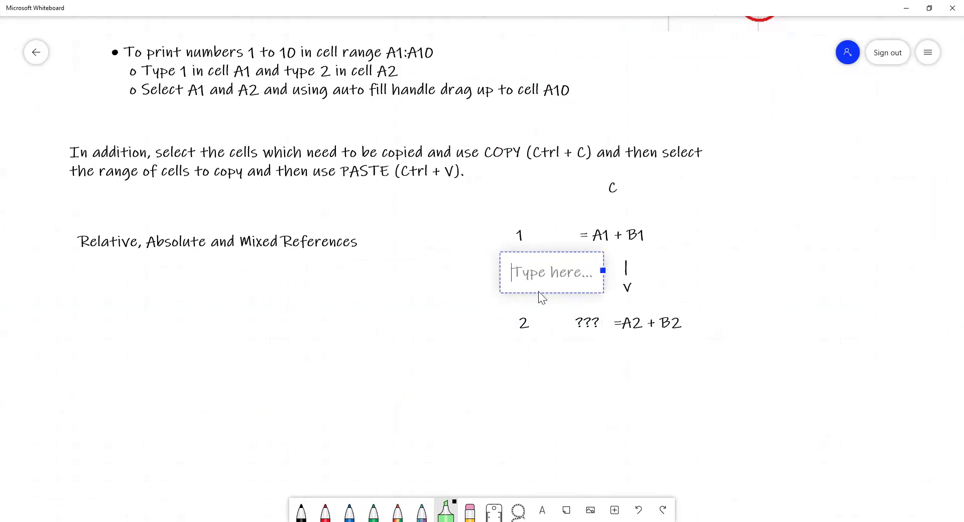
{"action": "type", "text": "relative"}
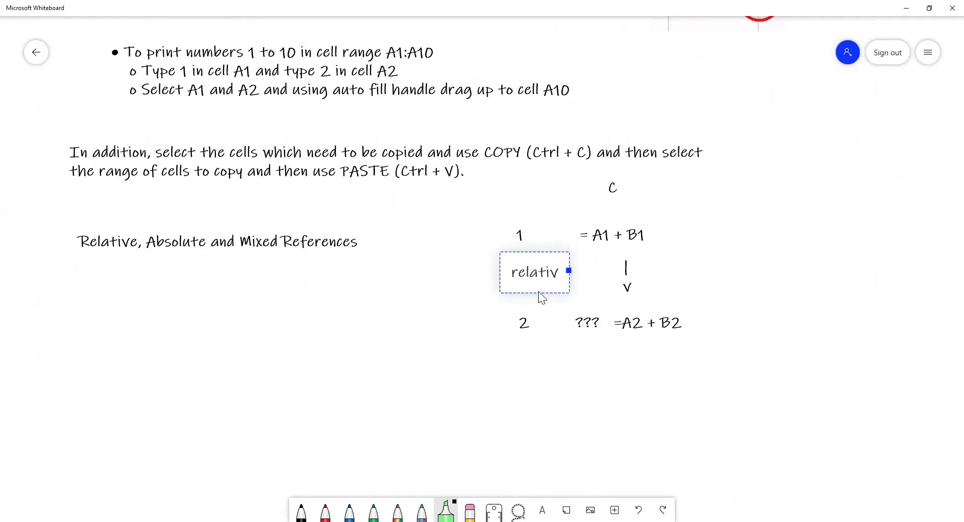
{"action": "left_click", "coordinate": [617, 410]}
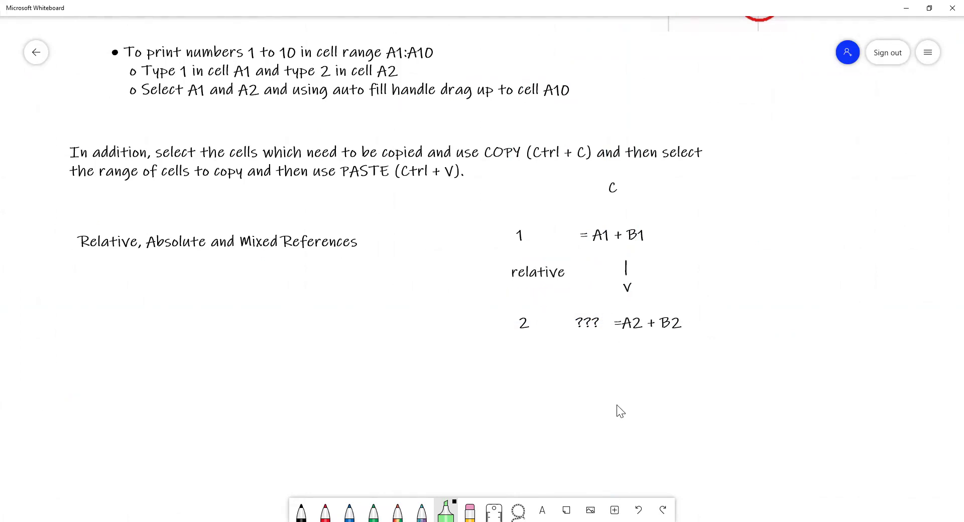
Add a --> arrow text to the right of = A1 + B1.
{"action": "left_click", "coordinate": [543, 510]}
{"action": "left_click_drag", "start_coordinate": [502, 327], "coordinate": [714, 245]}
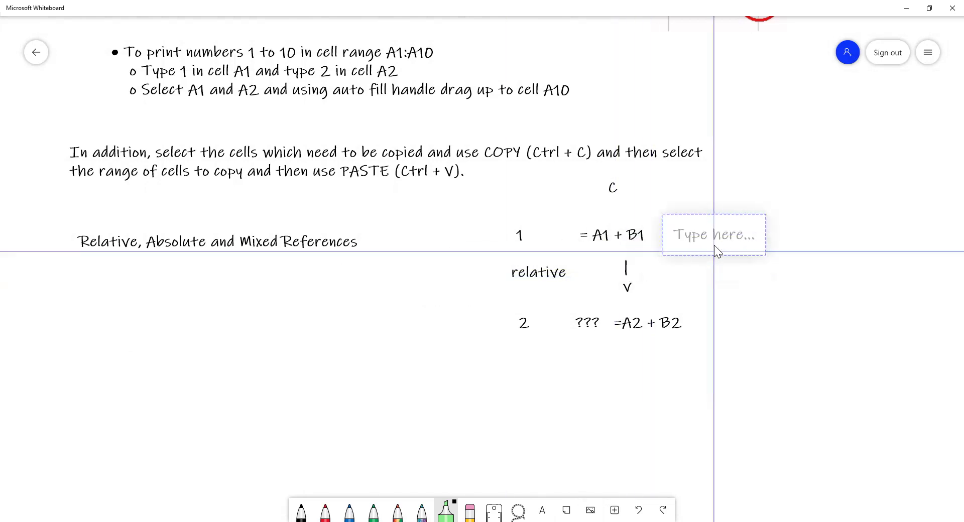
{"action": "left_click", "coordinate": [709, 249]}
{"action": "type", "text": "-"}
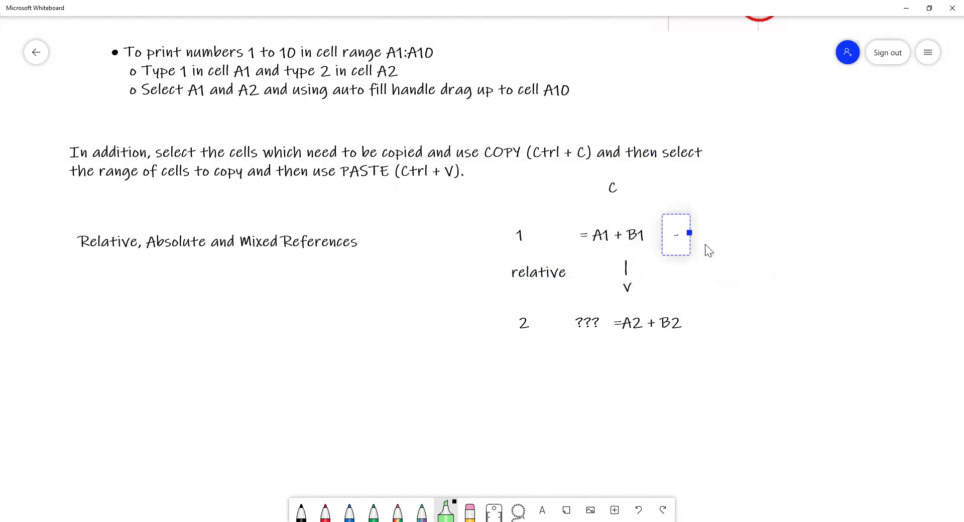
{"action": "type", "text": "->"}
{"action": "left_click", "coordinate": [710, 273]}
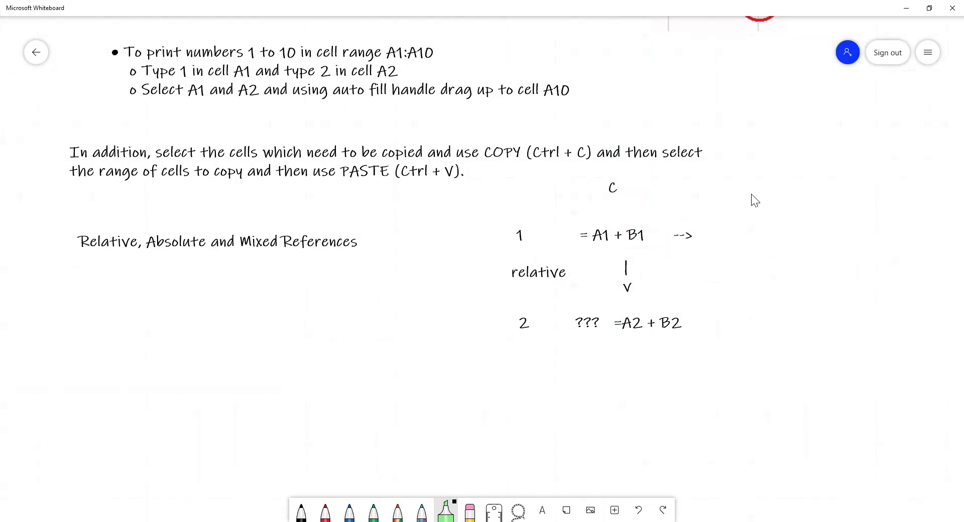
Add a 'D' column heading to the right of column C.
{"action": "left_click", "coordinate": [742, 182]}
{"action": "left_click", "coordinate": [755, 160]}
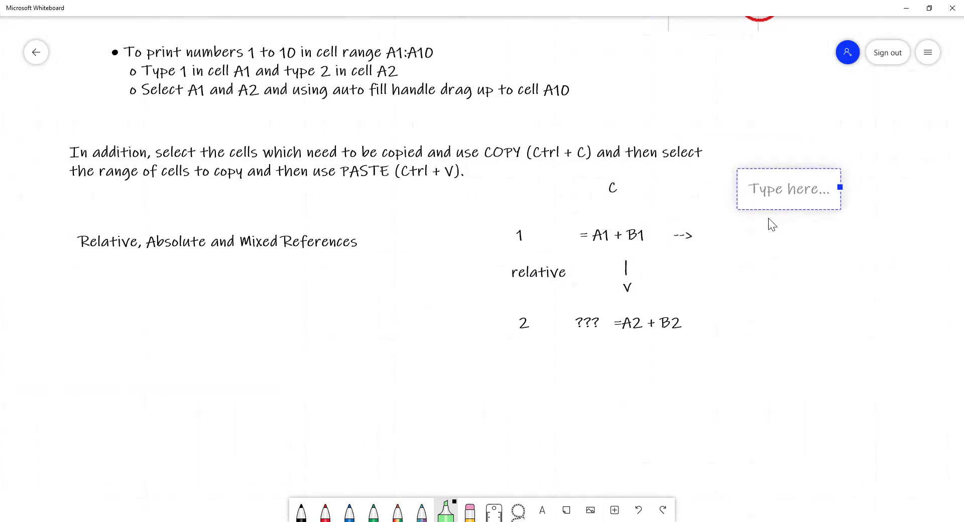
{"action": "type", "text": "D"}
{"action": "left_click", "coordinate": [758, 248]}
Write '??? =B1+C1' under the D heading, right of the arrow.
{"action": "left_click", "coordinate": [741, 242]}
{"action": "left_click", "coordinate": [753, 210]}
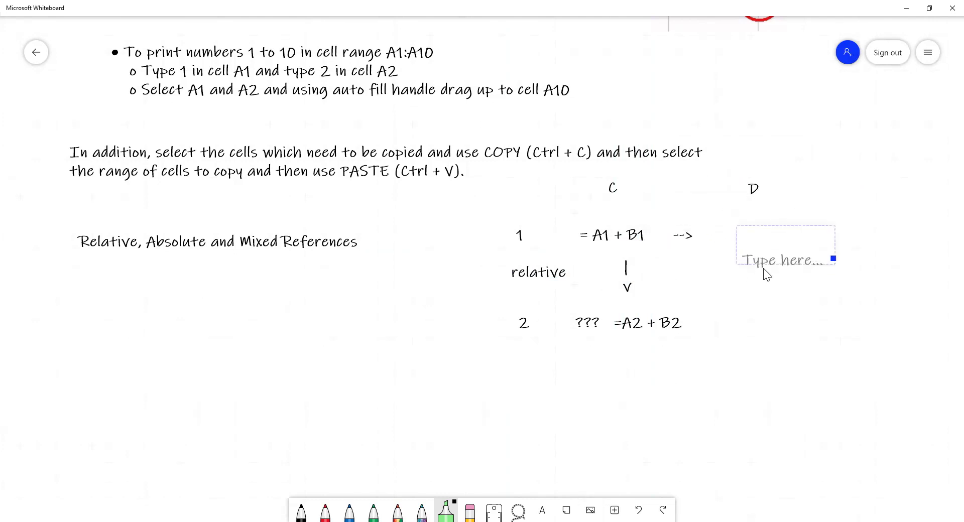
{"action": "left_click_drag", "start_coordinate": [774, 233], "coordinate": [753, 224]}
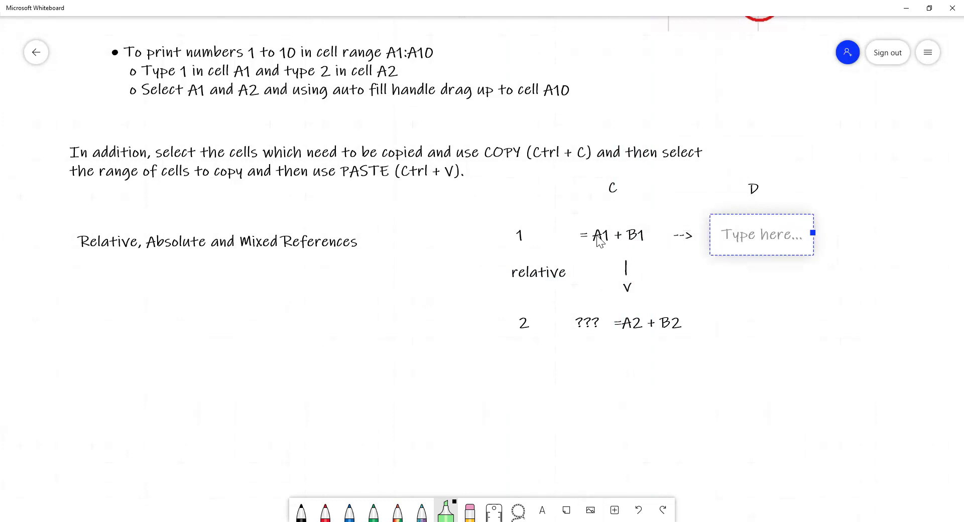
{"action": "type", "text": "???"}
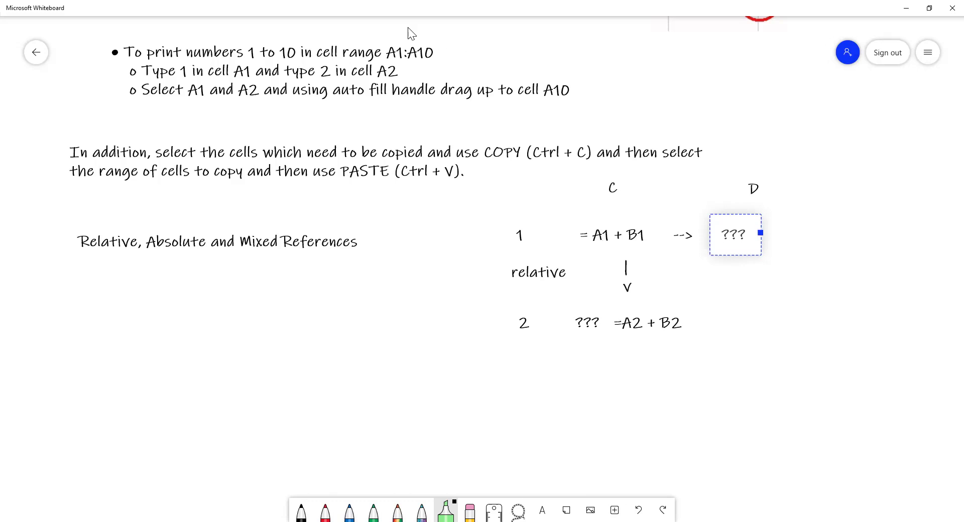
{"action": "type", "text": "="}
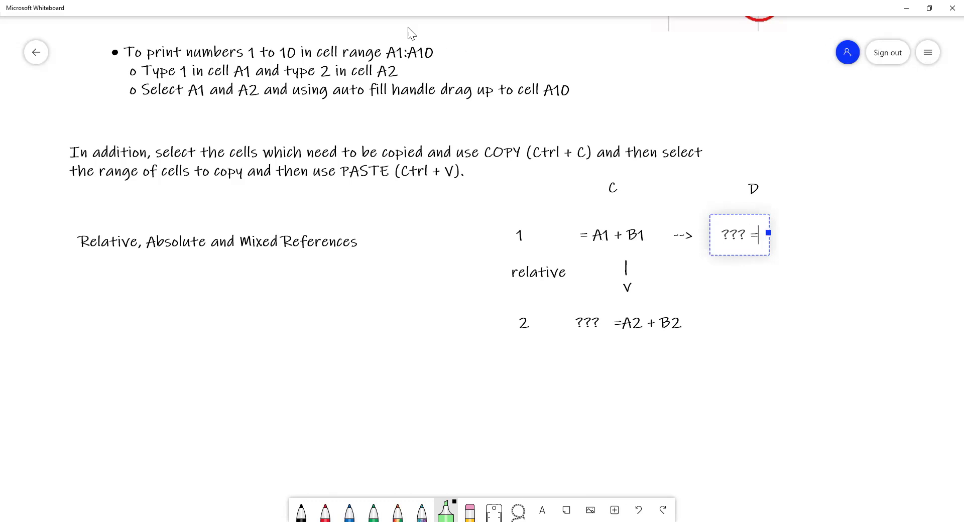
{"action": "type", "text": "B1+"}
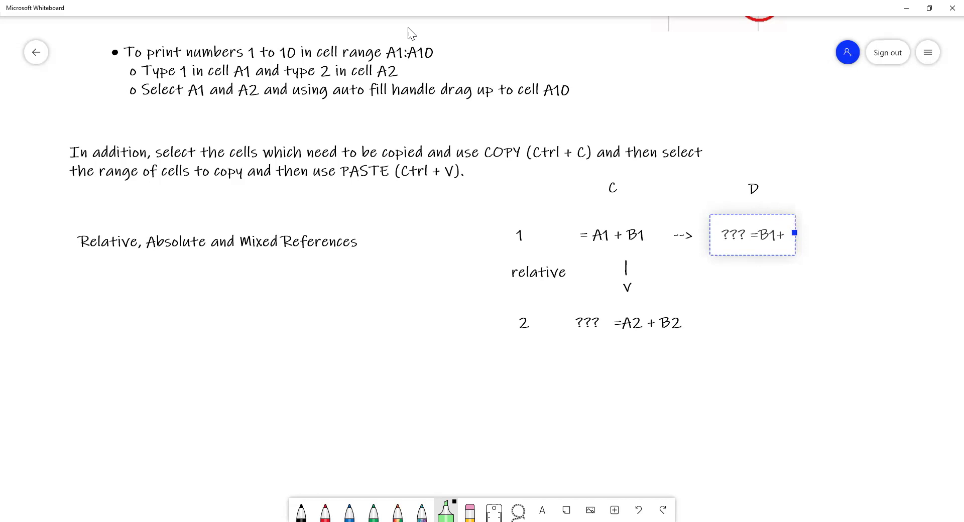
{"action": "type", "text": "C1"}
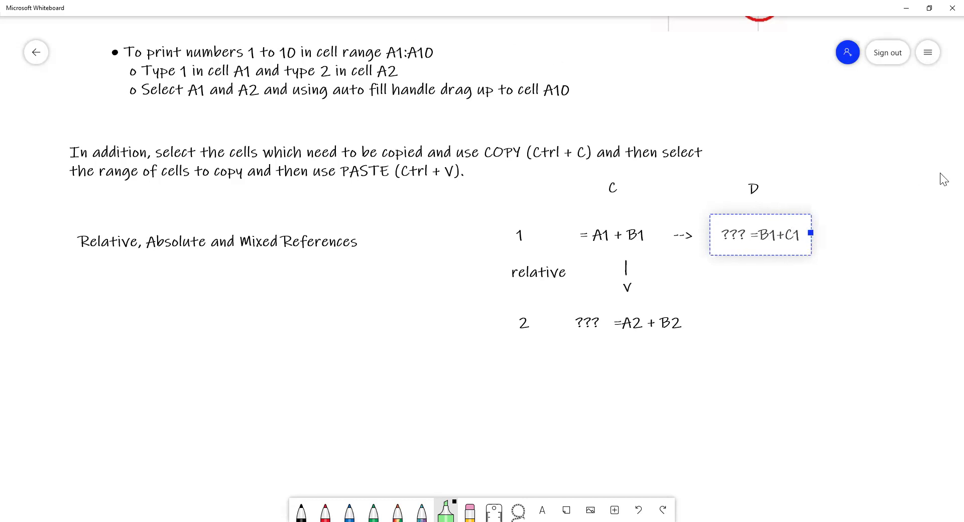
{"action": "left_click", "coordinate": [848, 361]}
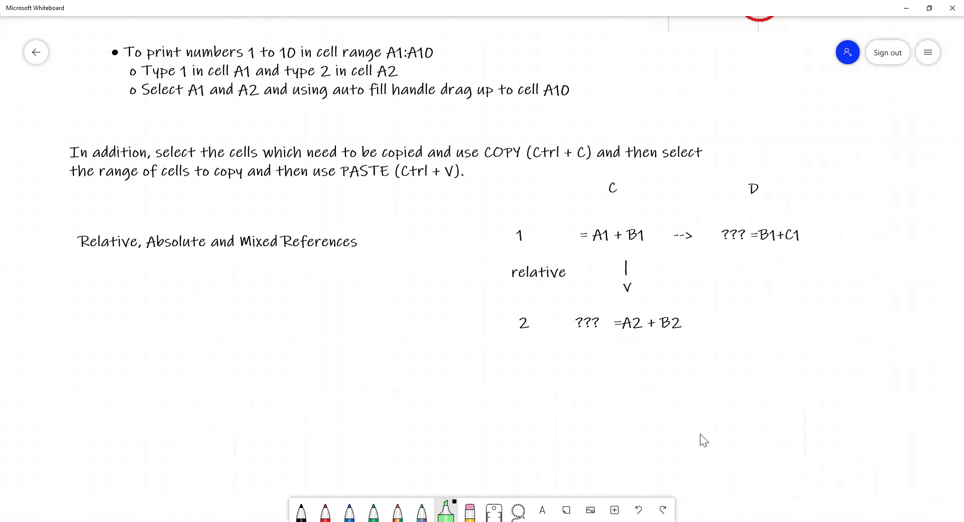
Paste a copy of the 'relative' label and position it beside the downward arrow.
{"action": "left_click", "coordinate": [537, 275]}
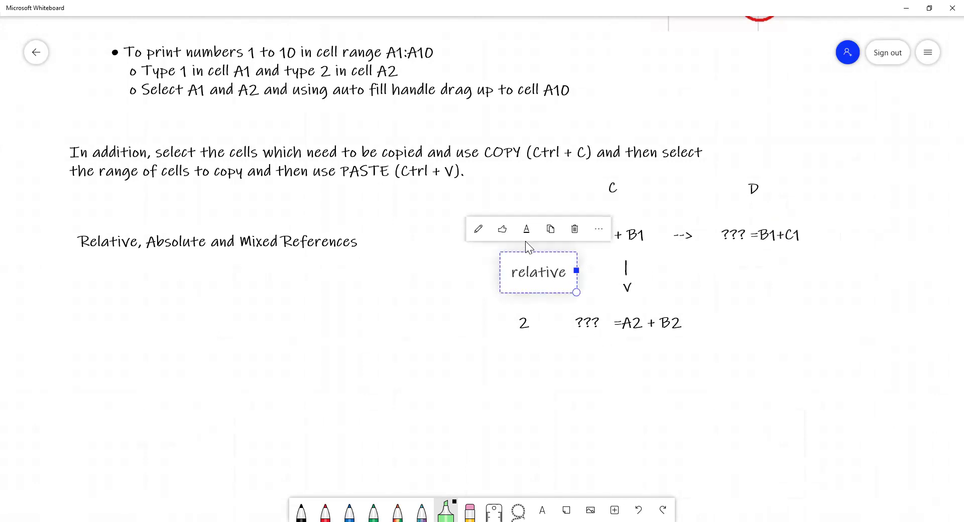
{"action": "left_click", "coordinate": [551, 230]}
{"action": "right_click", "coordinate": [733, 270]}
{"action": "left_click", "coordinate": [669, 236]}
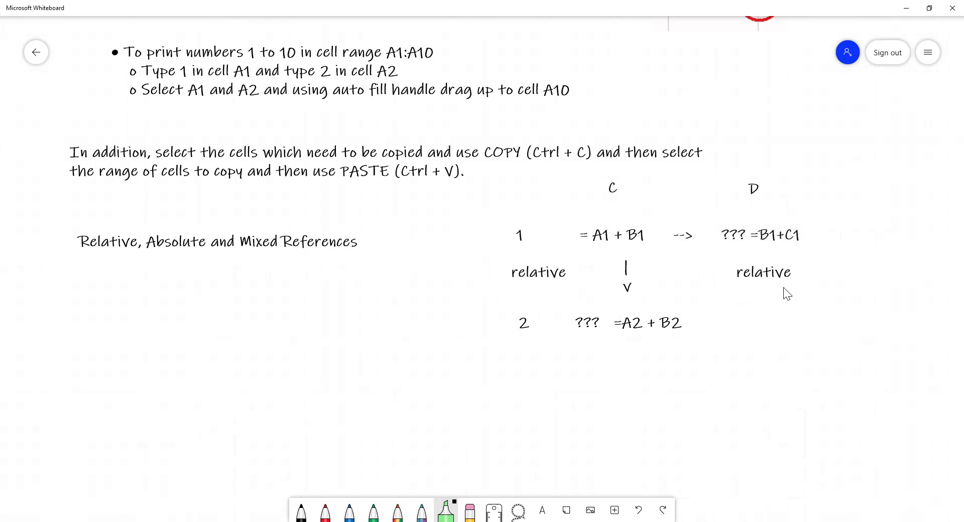
{"action": "left_click_drag", "start_coordinate": [760, 283], "coordinate": [687, 277]}
{"action": "left_click", "coordinate": [749, 340]}
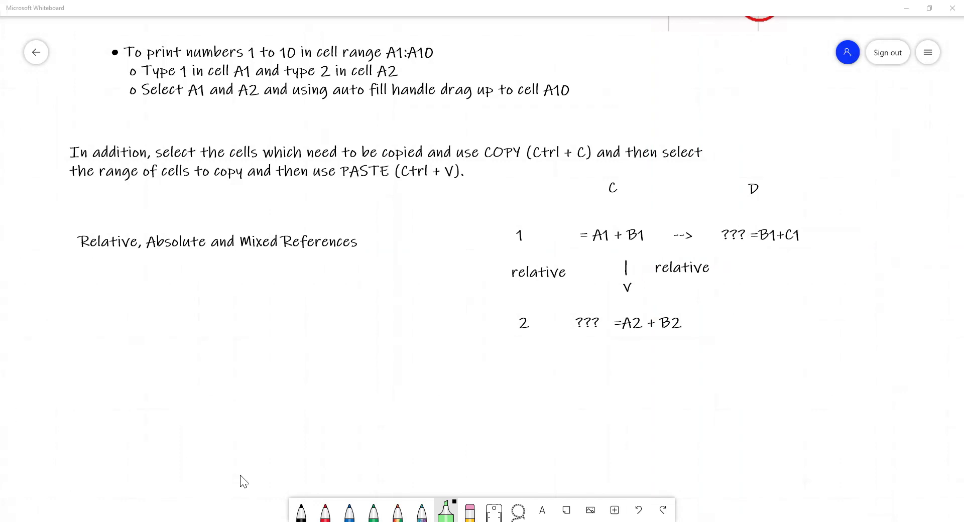
Paste the relative-referencing explanation paragraph below the diagram.
{"action": "right_click", "coordinate": [37, 369]}
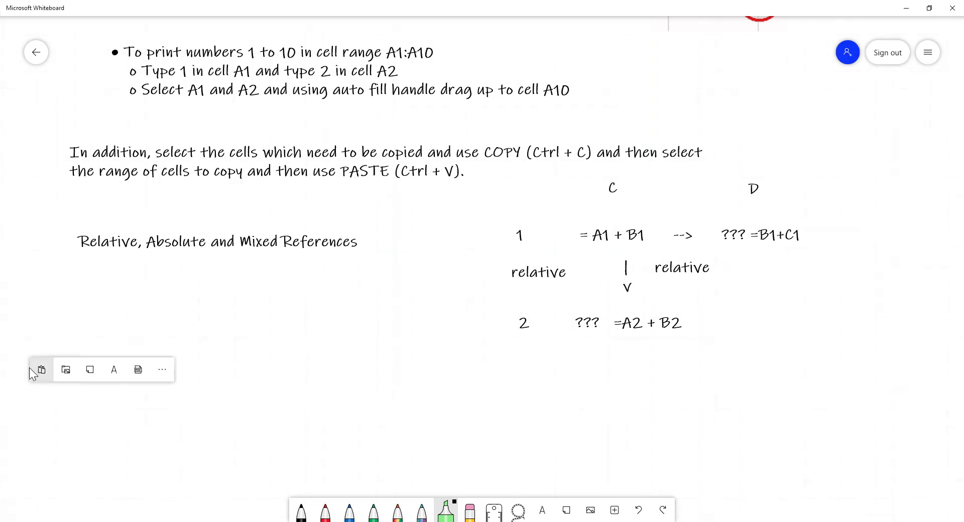
{"action": "left_click", "coordinate": [38, 368]}
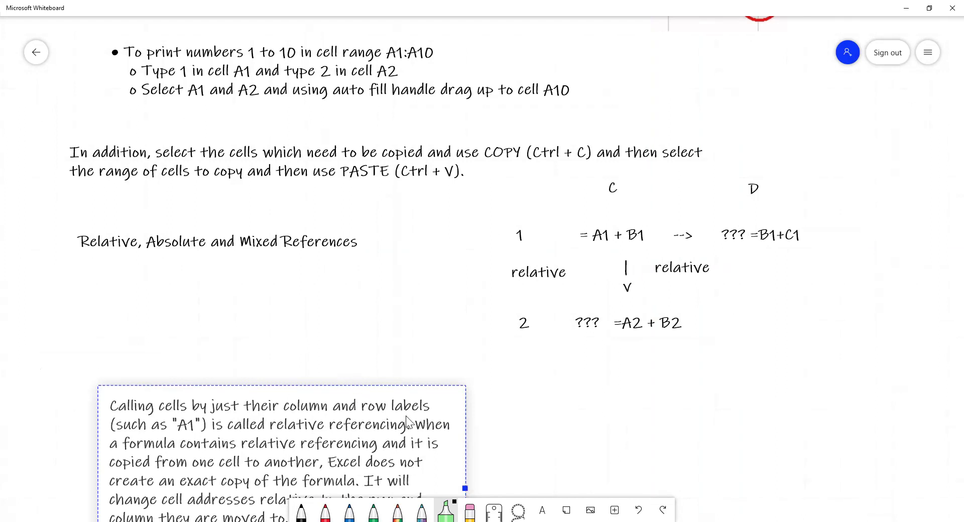
{"action": "scroll", "coordinate": [409, 423], "scroll_direction": "down", "scroll_amount": 3}
{"action": "scroll", "coordinate": [532, 439], "scroll_direction": "down", "scroll_amount": 2}
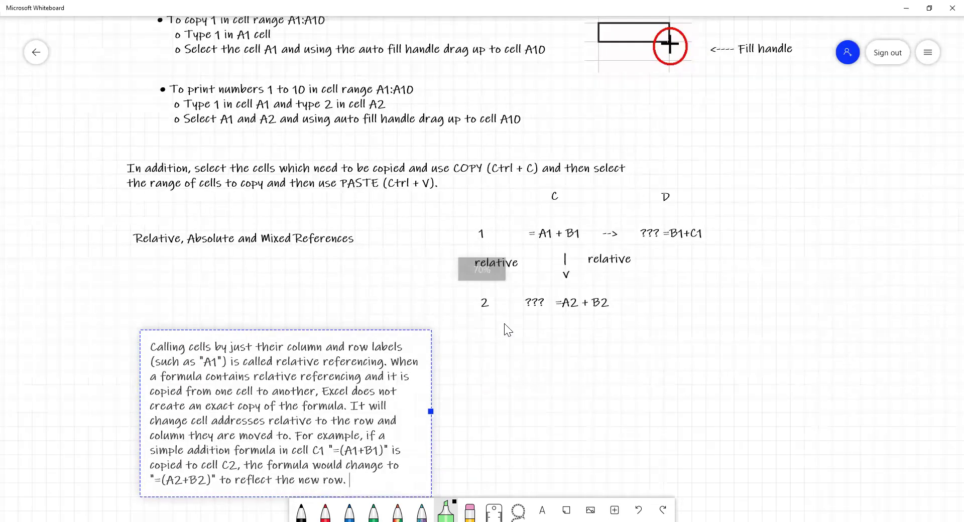
{"action": "scroll", "coordinate": [420, 330], "scroll_direction": "down", "scroll_amount": 5}
{"action": "scroll", "coordinate": [474, 337], "scroll_direction": "up", "scroll_amount": 1}
{"action": "scroll", "coordinate": [469, 327], "scroll_direction": "down", "scroll_amount": 1}
Widen the paragraph's text box so it wraps into four lines.
{"action": "left_click_drag", "start_coordinate": [397, 240], "coordinate": [760, 251]}
{"action": "scroll", "coordinate": [578, 355], "scroll_direction": "down", "scroll_amount": 1}
{"action": "scroll", "coordinate": [577, 354], "scroll_direction": "up", "scroll_amount": 1}
{"action": "scroll", "coordinate": [340, 341], "scroll_direction": "up", "scroll_amount": 2}
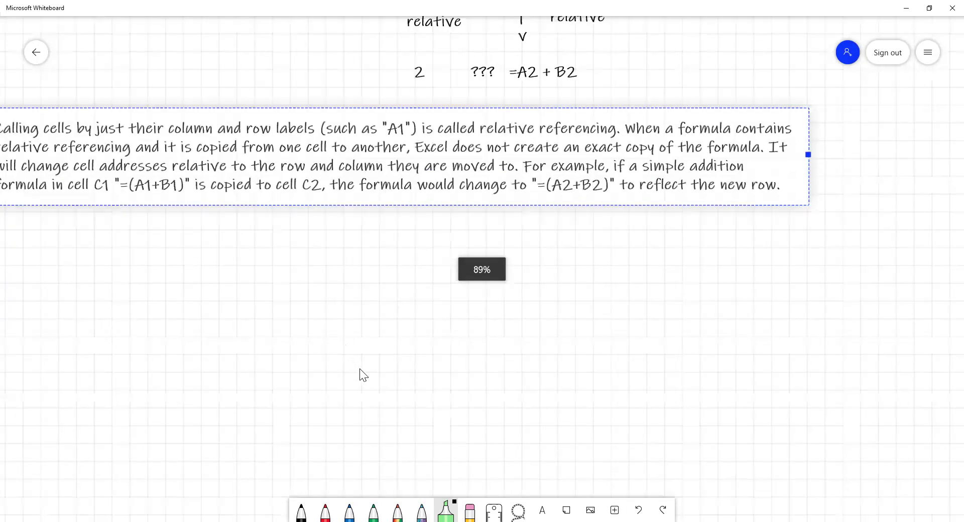
{"action": "scroll", "coordinate": [388, 405], "scroll_direction": "up", "scroll_amount": 1}
{"action": "scroll", "coordinate": [388, 405], "scroll_direction": "left", "scroll_amount": 1}
{"action": "scroll", "coordinate": [427, 420], "scroll_direction": "left", "scroll_amount": 1}
{"action": "scroll", "coordinate": [427, 420], "scroll_direction": "up", "scroll_amount": 1}
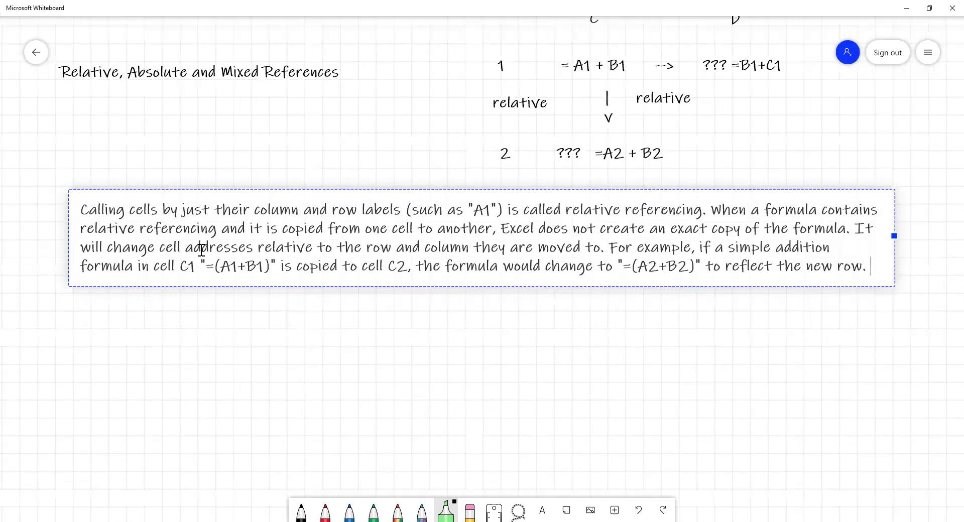
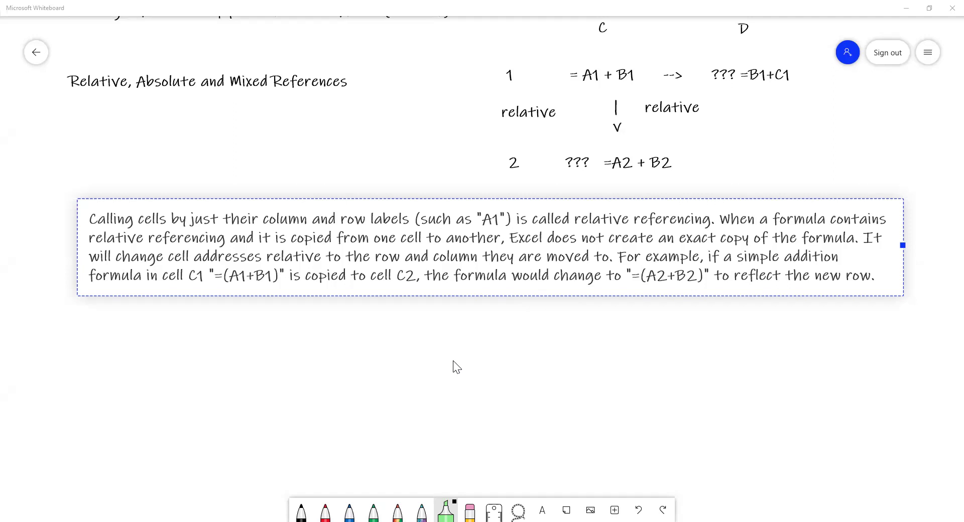
Add a text box below the relative-referencing paragraph containing the absolute reference =$A$1.
{"action": "right_click", "coordinate": [607, 330]}
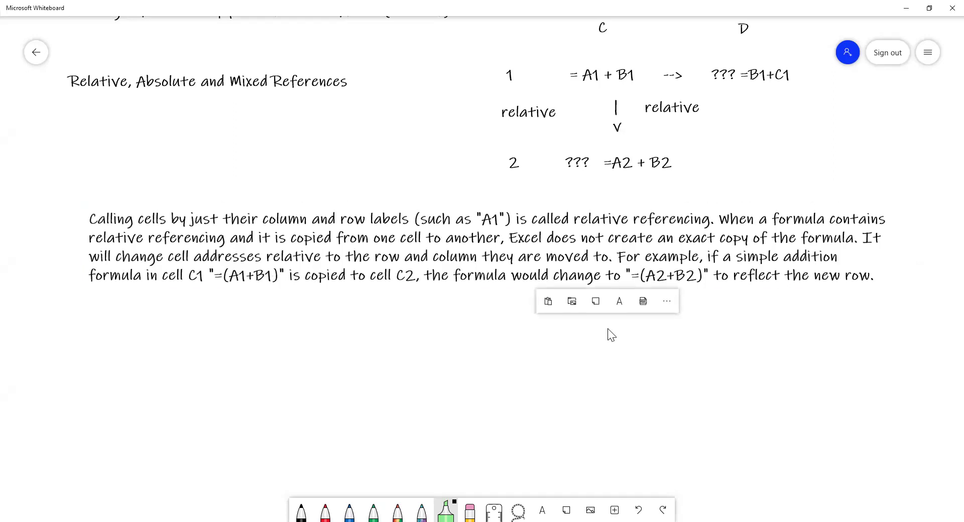
{"action": "key", "text": "Escape"}
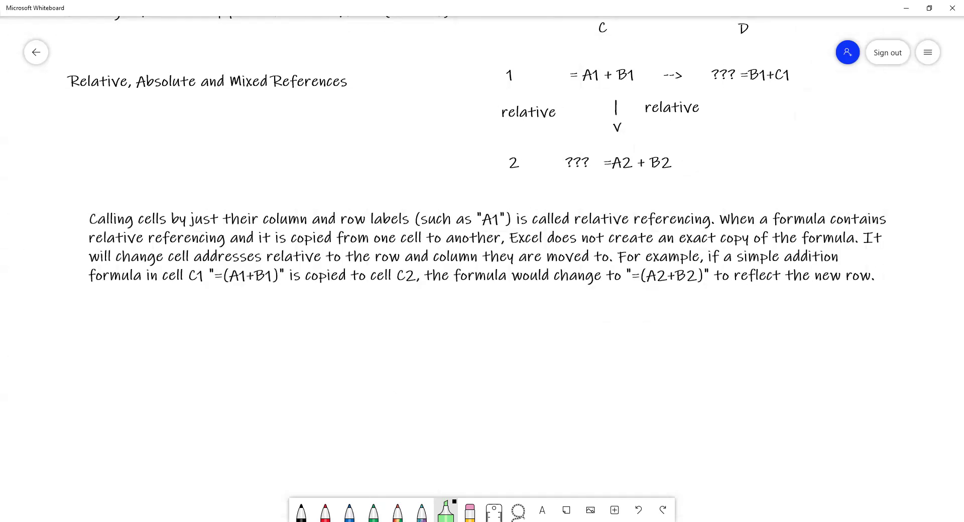
{"action": "left_click", "coordinate": [542, 510]}
{"action": "left_click", "coordinate": [646, 214]}
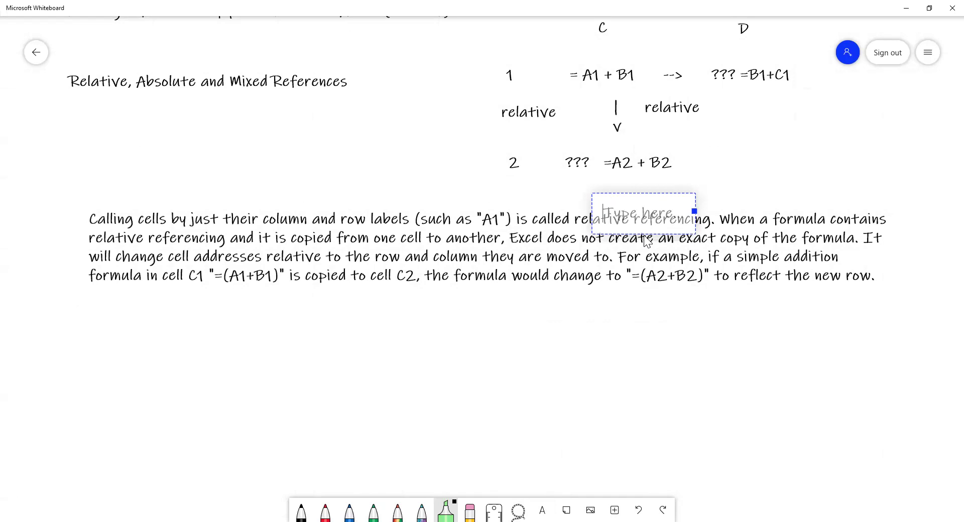
{"action": "left_click_drag", "start_coordinate": [638, 198], "coordinate": [615, 315]}
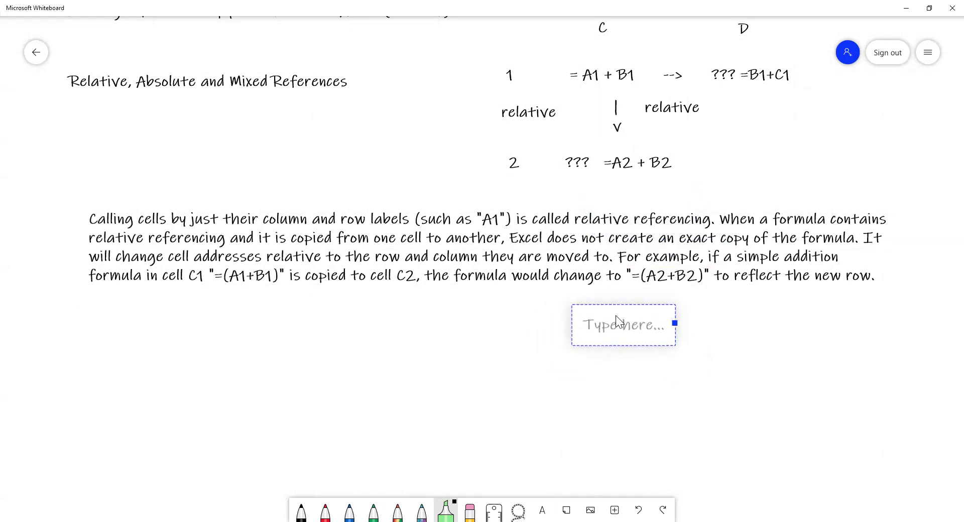
{"action": "type", "text": "="}
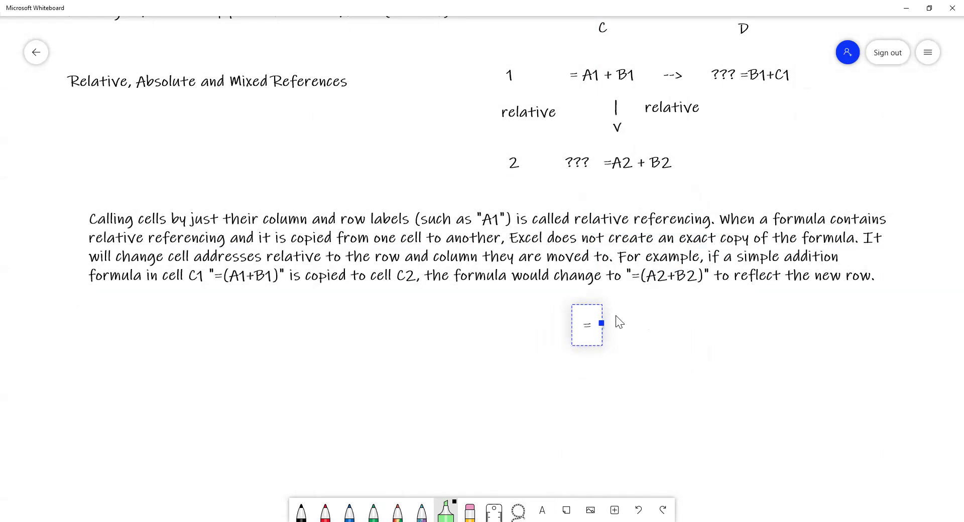
{"action": "type", "text": "$A$"}
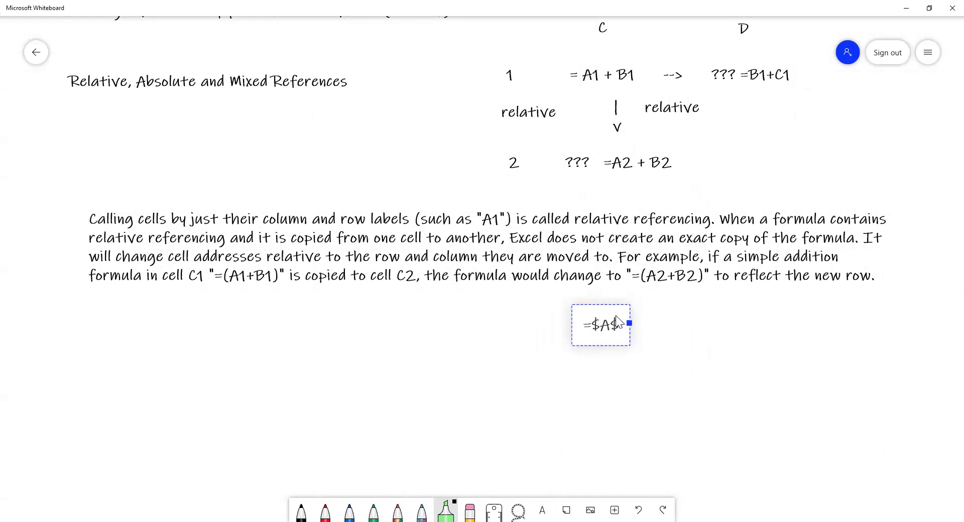
{"action": "type", "text": "1"}
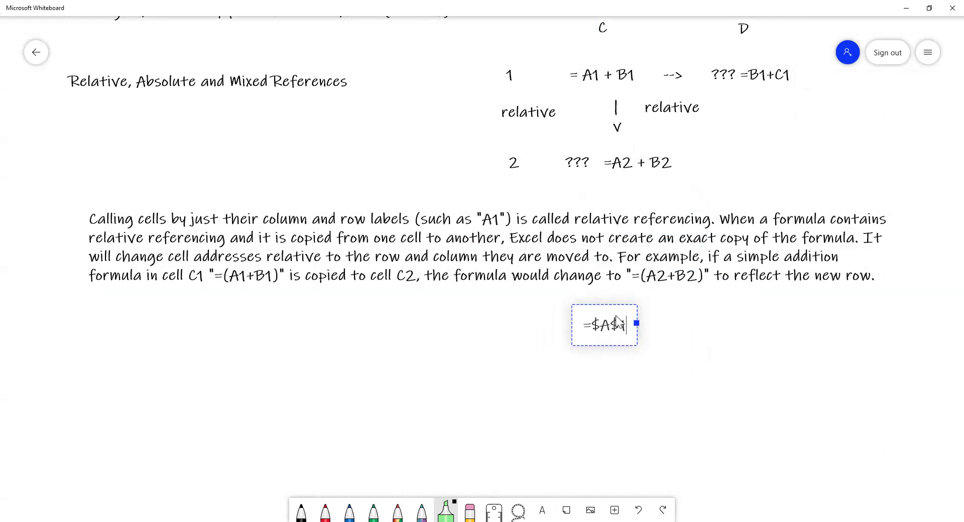
{"action": "left_click", "coordinate": [642, 377]}
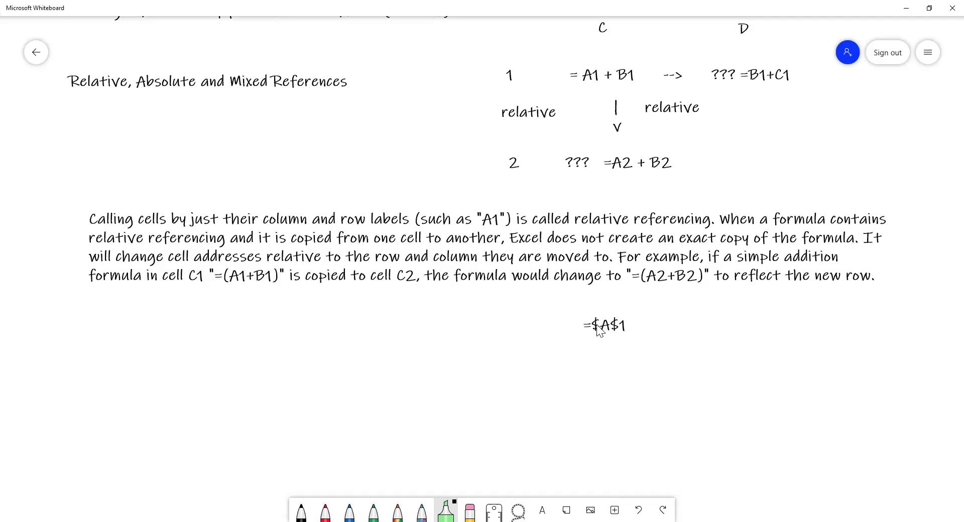
Extend the =$A$1 text so it reads =$A$1 + B1.
{"action": "left_click", "coordinate": [624, 327]}
{"action": "left_click", "coordinate": [626, 325]}
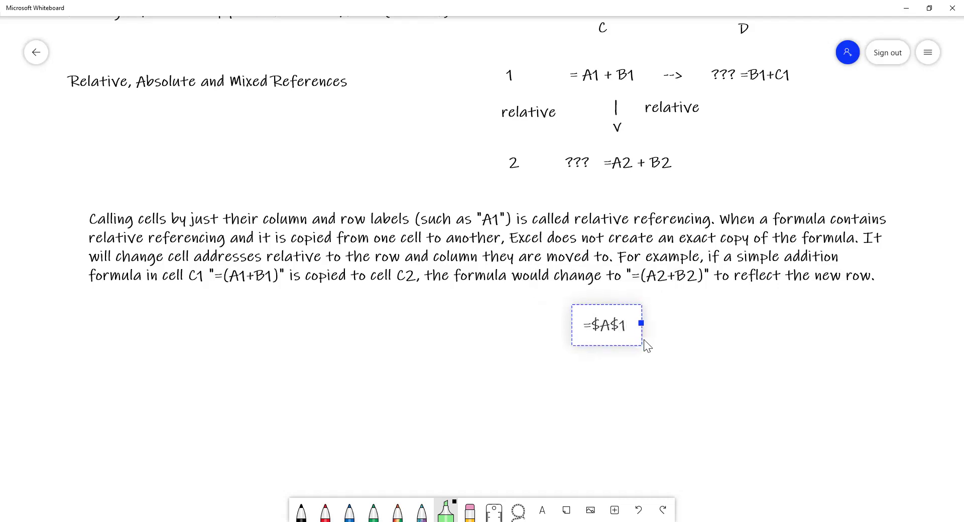
{"action": "type", "text": "+ B1"}
{"action": "key", "text": "Return"}
{"action": "key", "text": "BackSpace"}
{"action": "left_click", "coordinate": [638, 369]}
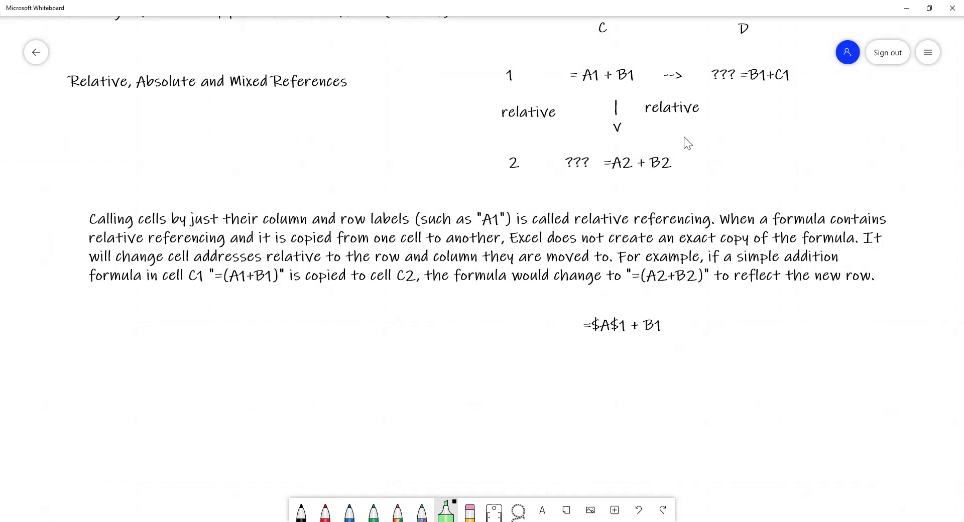
Paste a copy of the --> arrow right of =$A$1 + B1 and place an empty text box after it.
{"action": "left_click", "coordinate": [670, 77]}
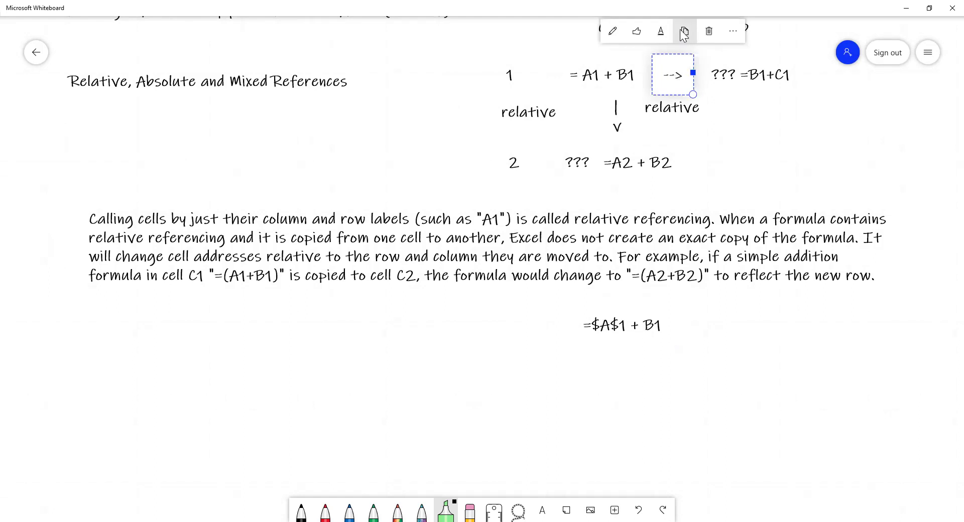
{"action": "left_click", "coordinate": [697, 329]}
{"action": "right_click", "coordinate": [697, 329]}
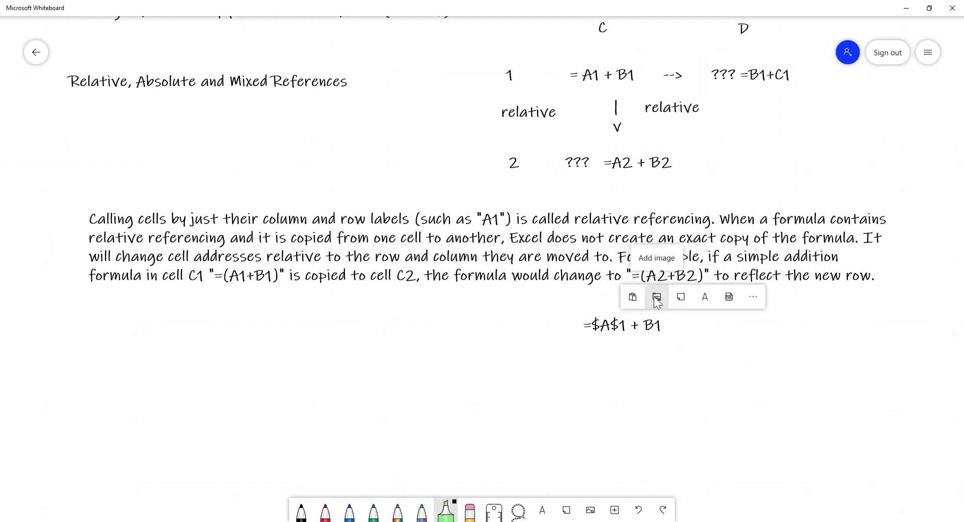
{"action": "left_click", "coordinate": [633, 297]}
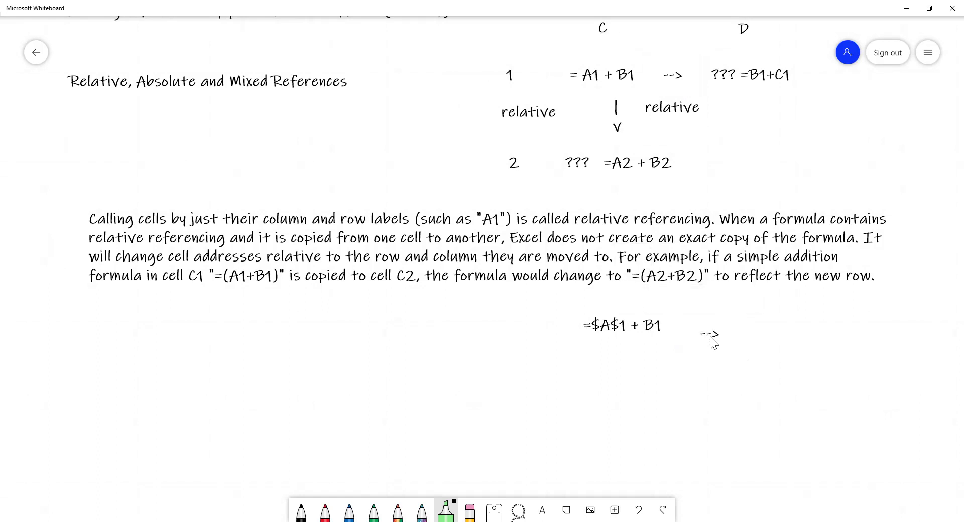
{"action": "left_click_drag", "start_coordinate": [698, 331], "coordinate": [699, 327]}
{"action": "left_click", "coordinate": [760, 335]}
{"action": "left_click", "coordinate": [543, 509]}
{"action": "left_click_drag", "start_coordinate": [682, 344], "coordinate": [773, 340]}
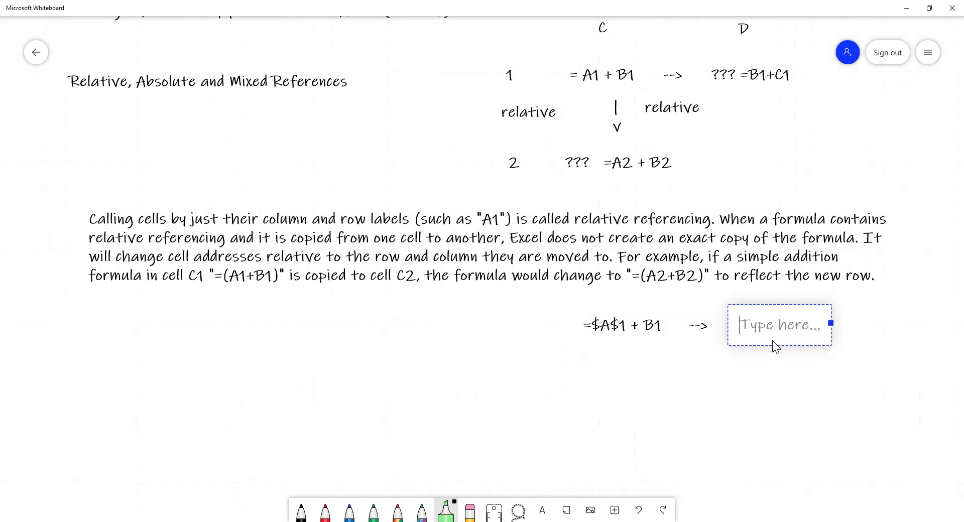
Write =$A$1 + C1 in the text box after the arrow.
{"action": "type", "text": "="}
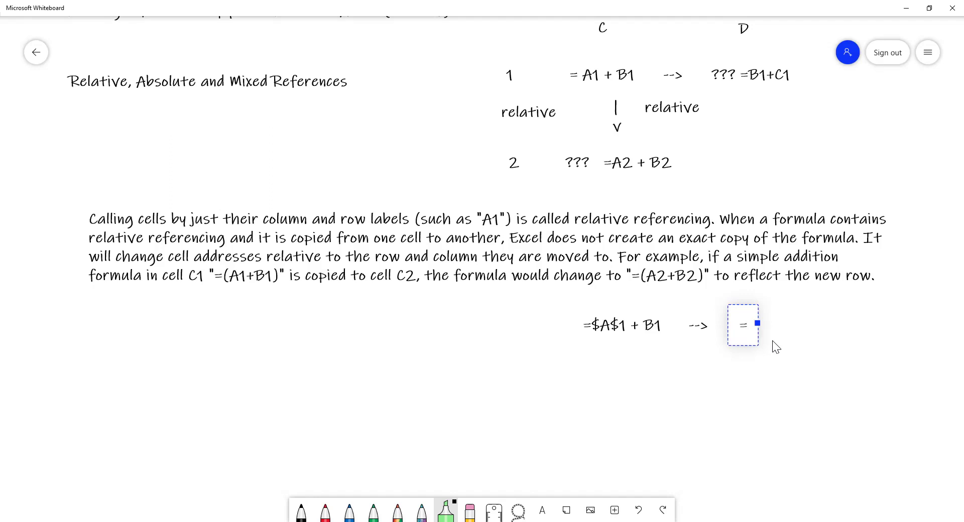
{"action": "type", "text": "$A"}
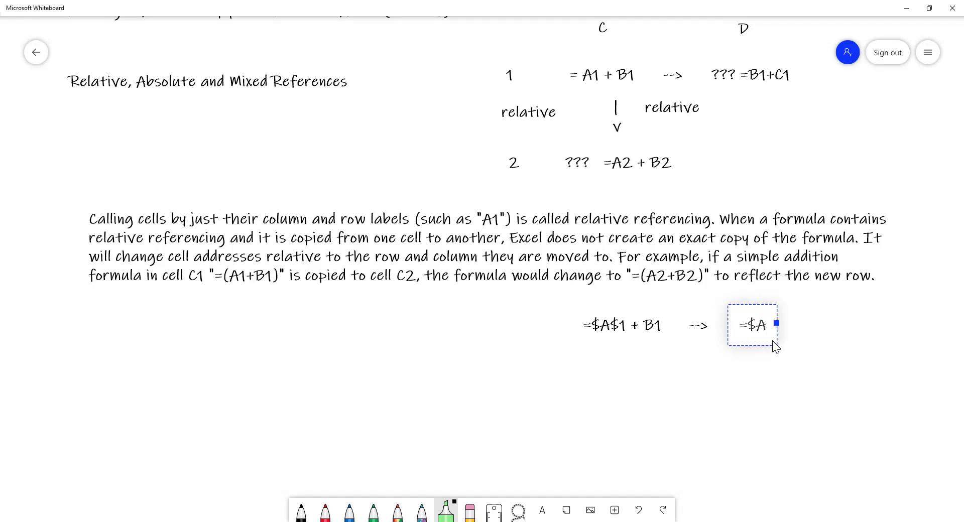
{"action": "type", "text": "$1 +"}
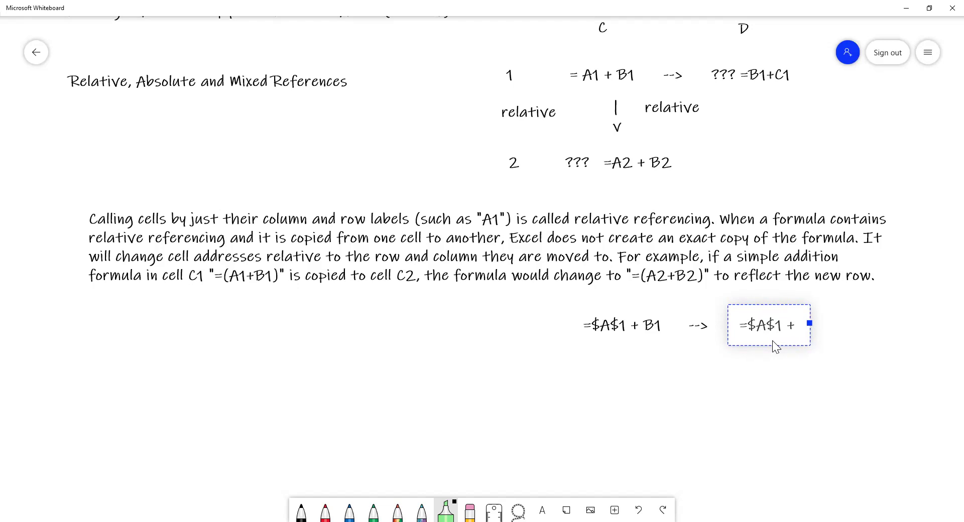
{"action": "type", "text": "C1"}
{"action": "left_click", "coordinate": [749, 407]}
{"action": "left_click", "coordinate": [618, 114]}
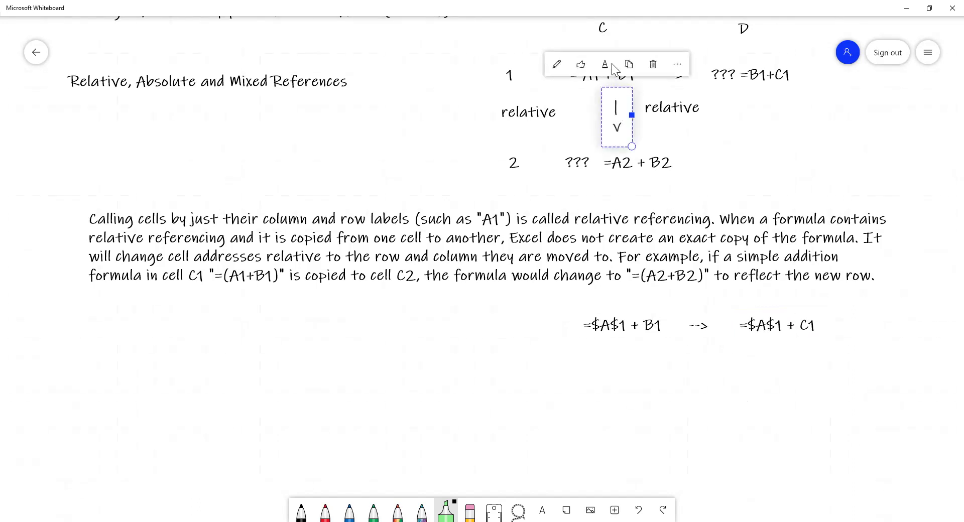
Paste a copy of the down arrow under =$A$1 + B1.
{"action": "left_click", "coordinate": [623, 357]}
{"action": "right_click", "coordinate": [624, 358]}
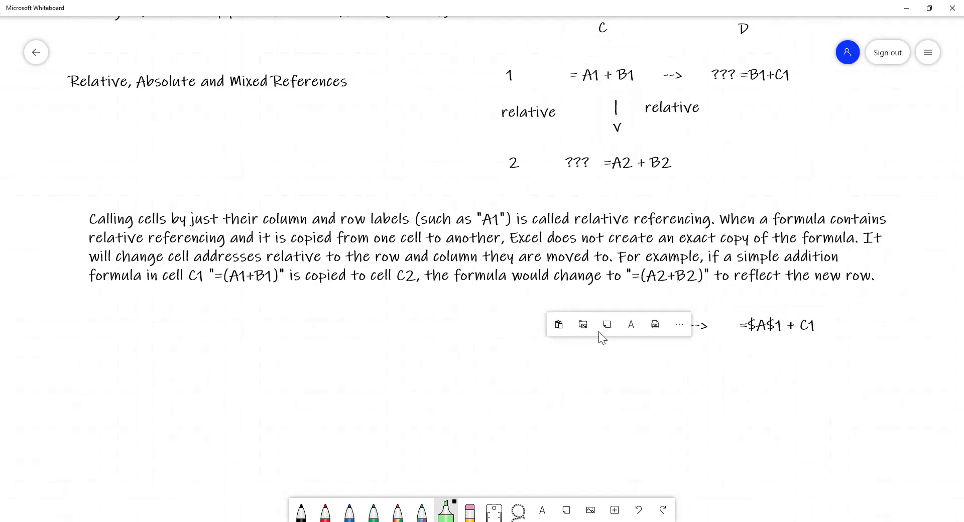
{"action": "left_click", "coordinate": [559, 325]}
{"action": "mouse_move", "coordinate": [585, 397]}
{"action": "left_mouse_down"}
{"action": "mouse_move", "coordinate": [634, 379]}
{"action": "mouse_move", "coordinate": [630, 348]}
{"action": "left_mouse_up"}
{"action": "left_click", "coordinate": [694, 398]}
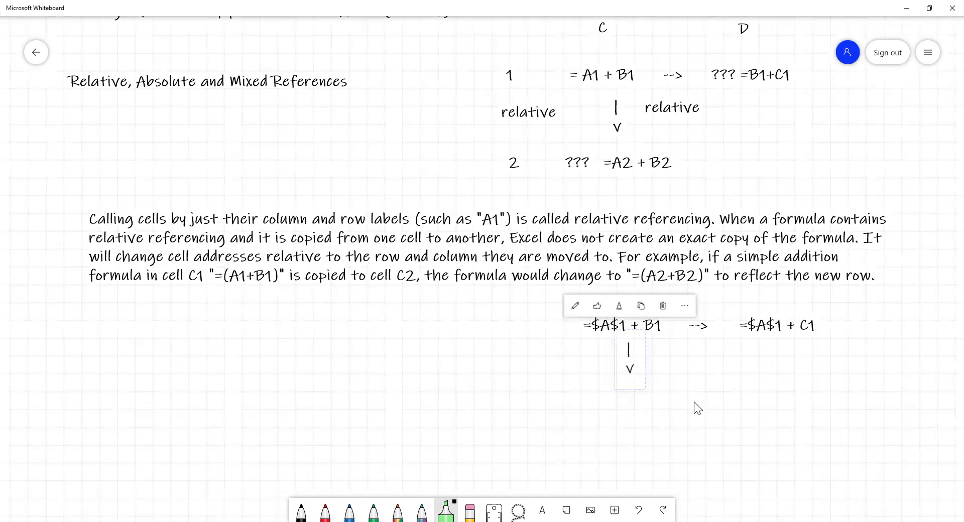
Add the text =$A$1 + B2 beneath the down arrow.
{"action": "right_click", "coordinate": [616, 405]}
{"action": "left_click", "coordinate": [621, 379]}
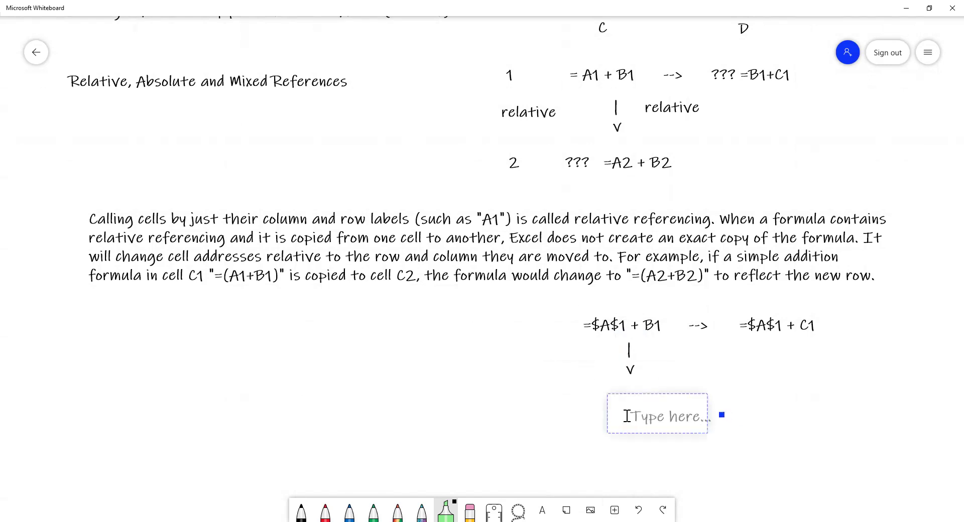
{"action": "left_click_drag", "start_coordinate": [644, 405], "coordinate": [623, 413]}
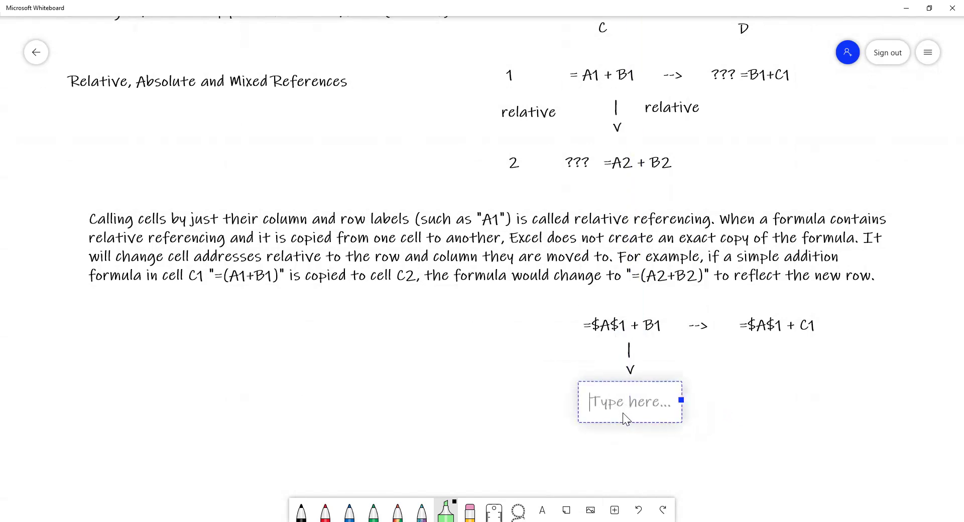
{"action": "type", "text": "="}
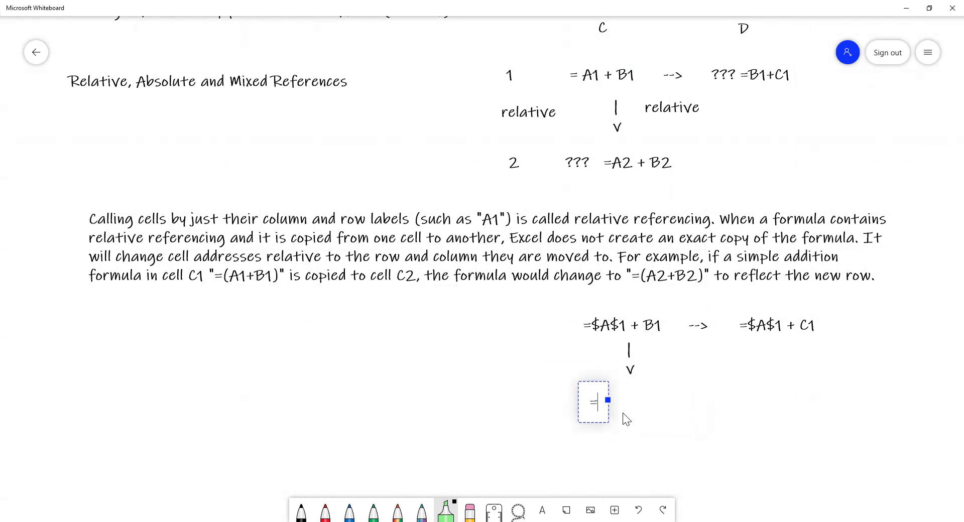
{"action": "type", "text": "$A"}
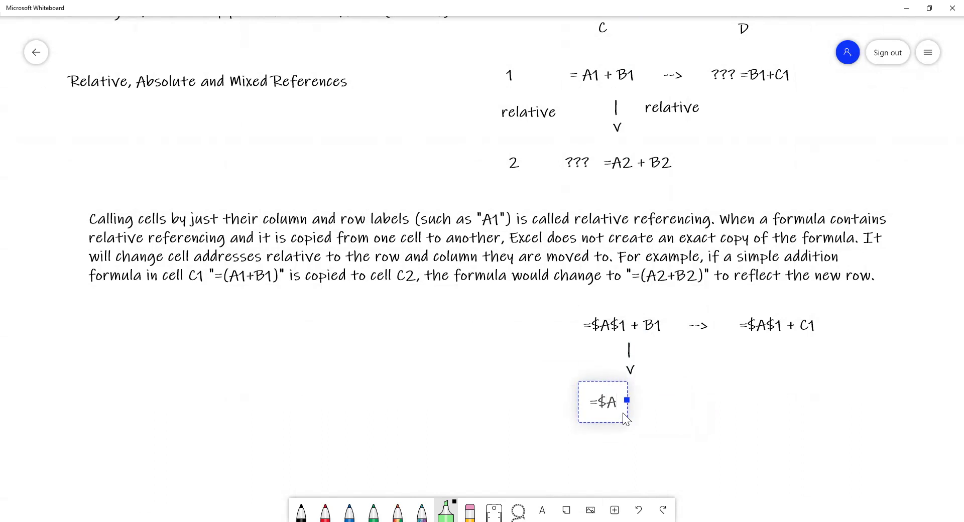
{"action": "type", "text": "$1 +"}
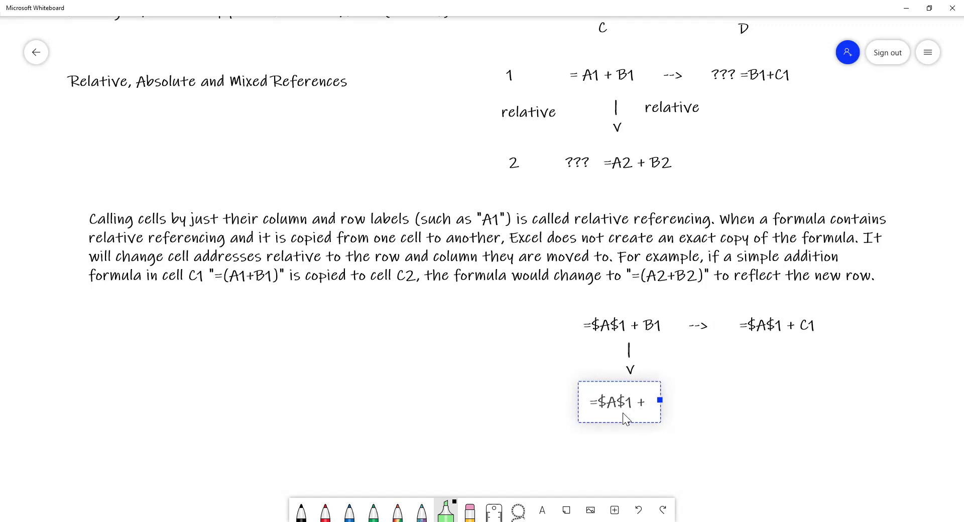
{"action": "type", "text": "B"}
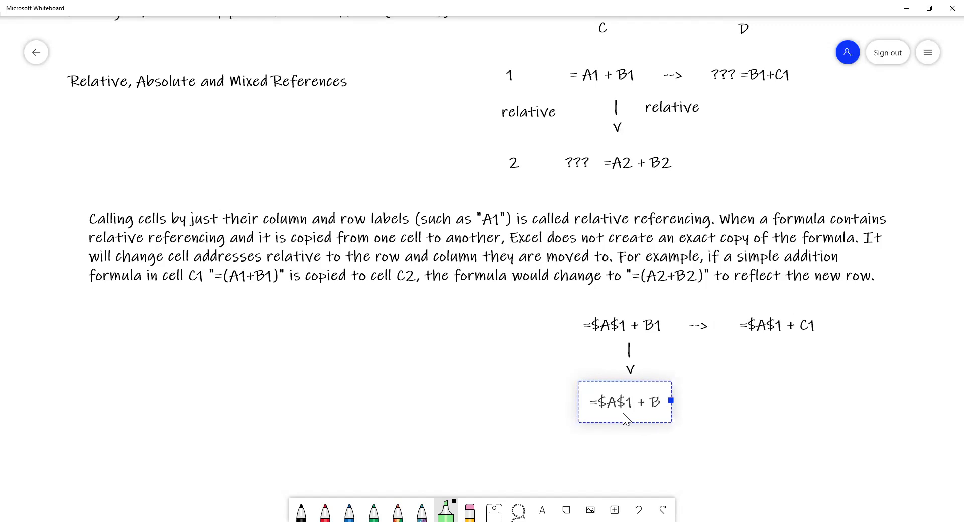
{"action": "type", "text": "2"}
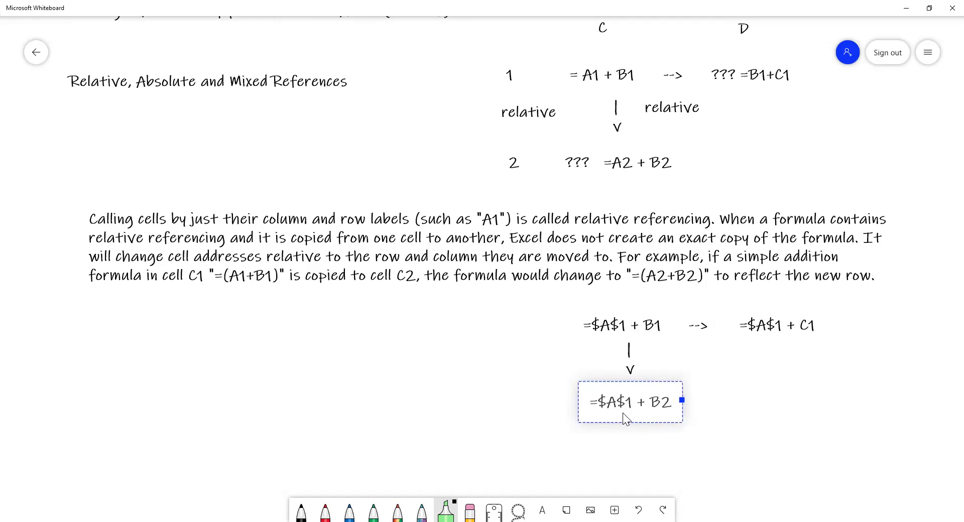
{"action": "left_click", "coordinate": [548, 399]}
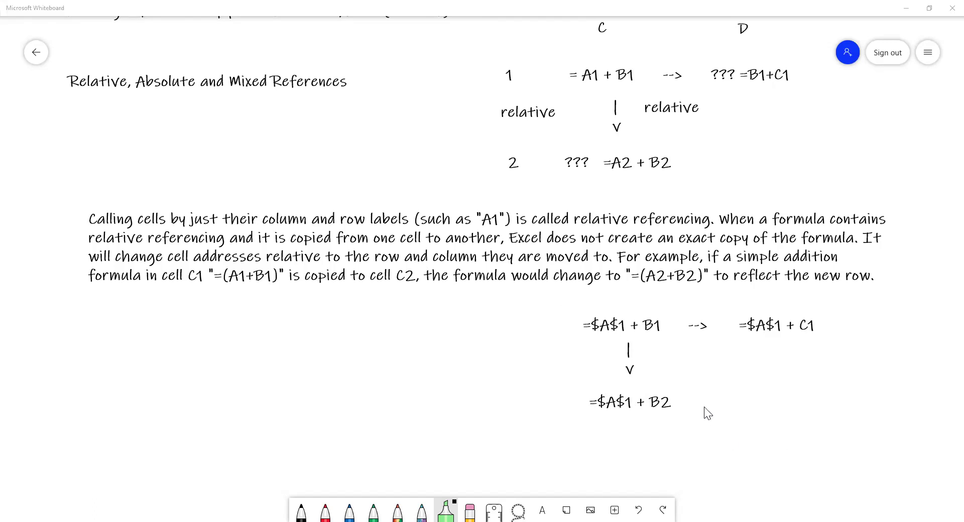
In Excel, clear the old results in C1:C3 and the values in A4:B4.
{"action": "key", "text": "alt+Tab"}
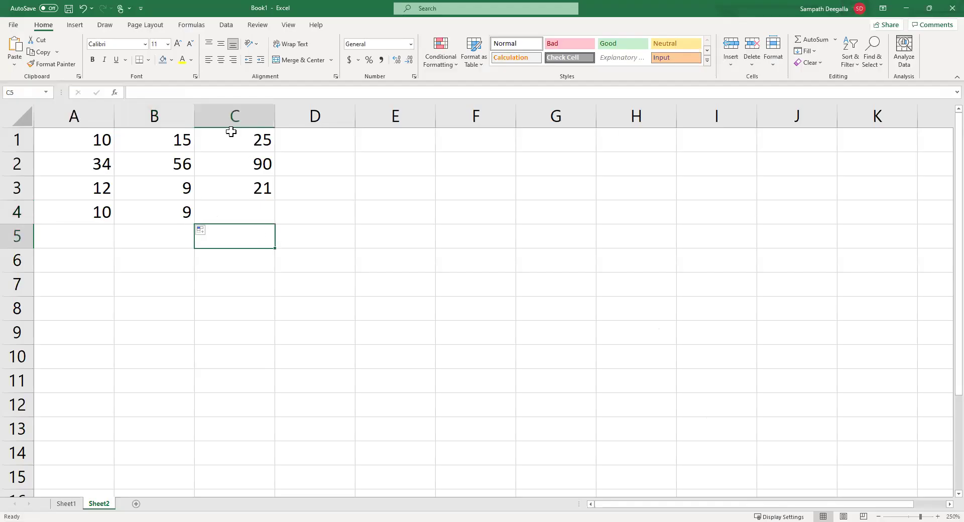
{"action": "left_click_drag", "start_coordinate": [230, 142], "coordinate": [230, 187]}
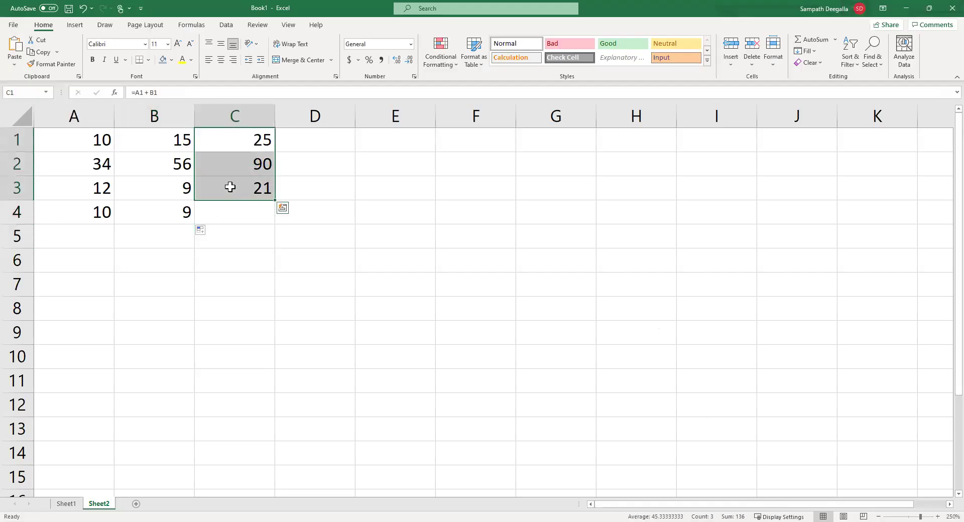
{"action": "key", "text": "Delete"}
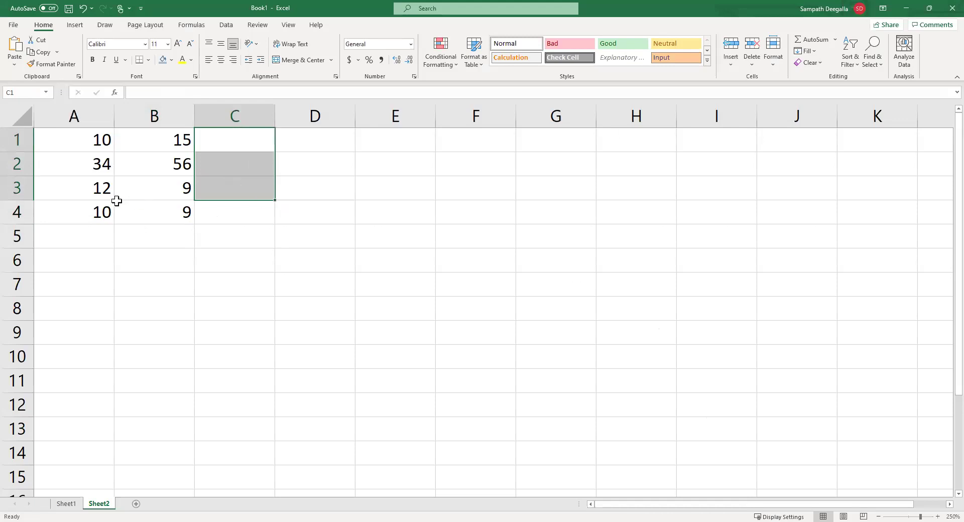
{"action": "left_click", "coordinate": [88, 210]}
{"action": "left_click_drag", "start_coordinate": [87, 210], "coordinate": [157, 211]}
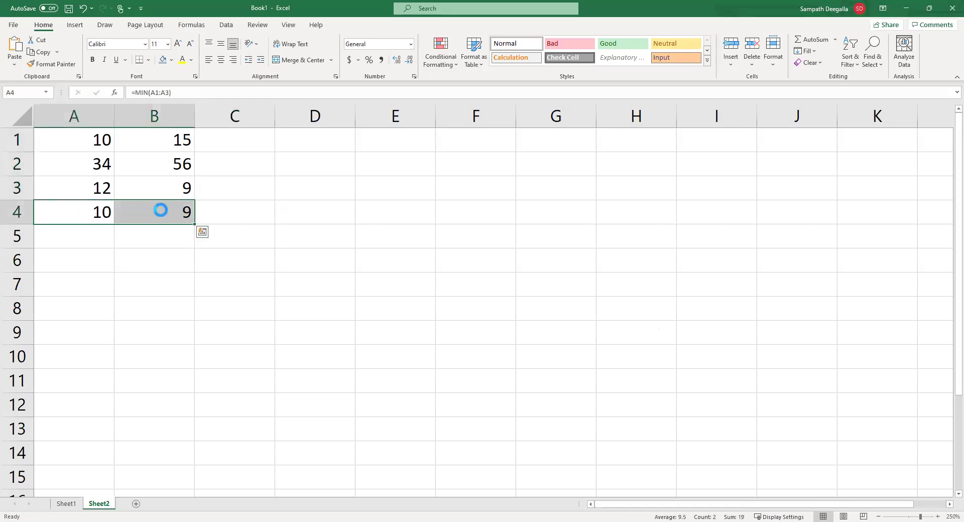
{"action": "key", "text": "Delete"}
Enter the formula =$A$1+B1 in C1, giving 25.
{"action": "left_click", "coordinate": [243, 145]}
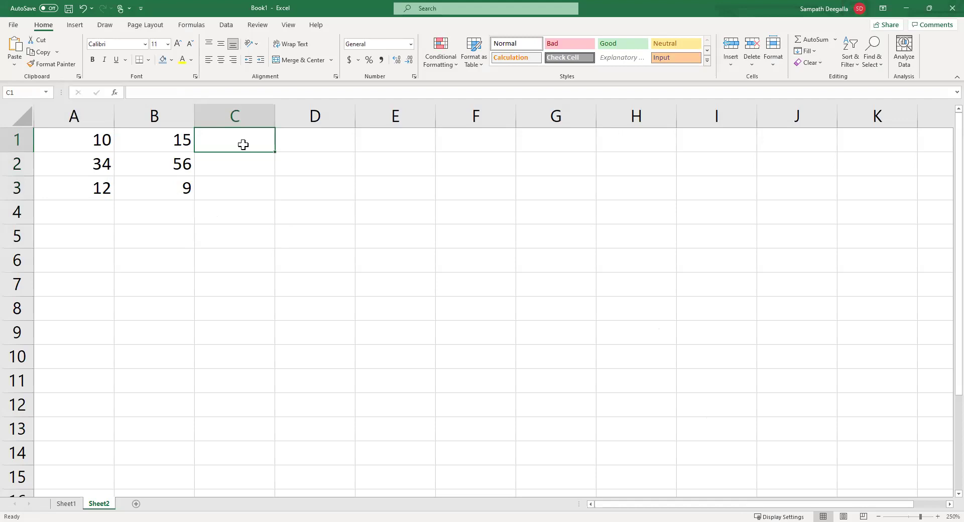
{"action": "type", "text": "=$A$"}
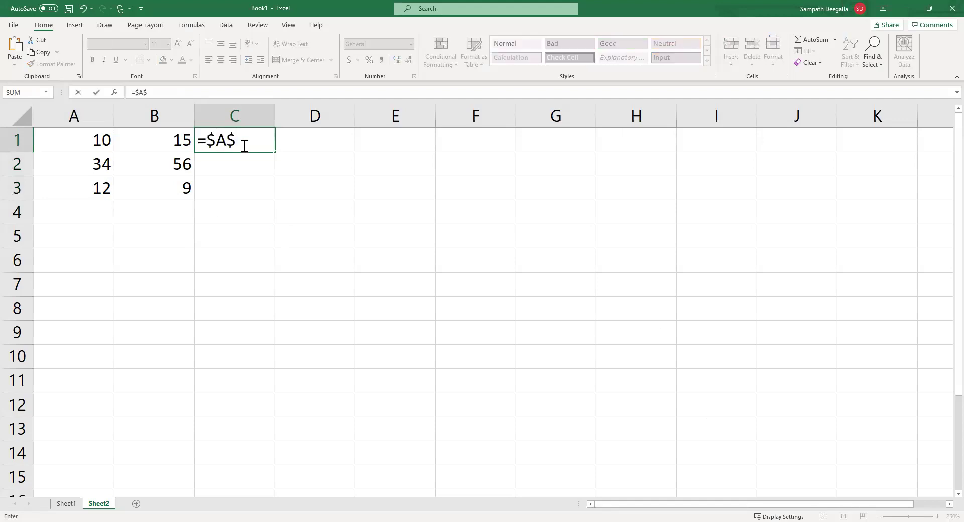
{"action": "type", "text": "1+"}
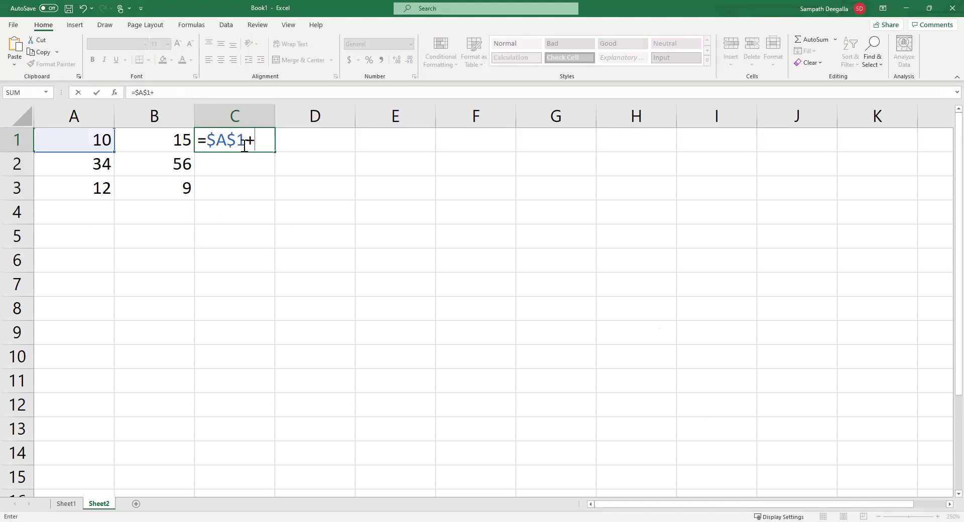
{"action": "type", "text": "B"}
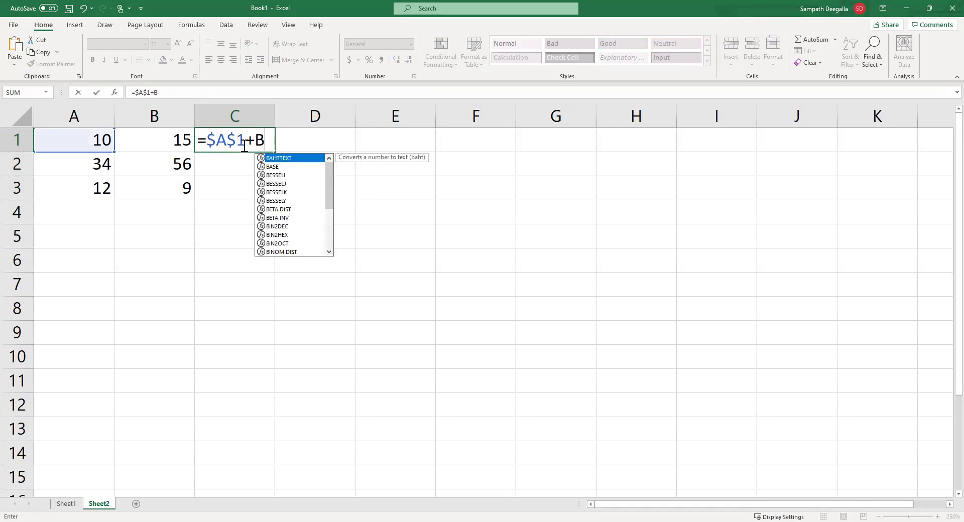
{"action": "type", "text": "1"}
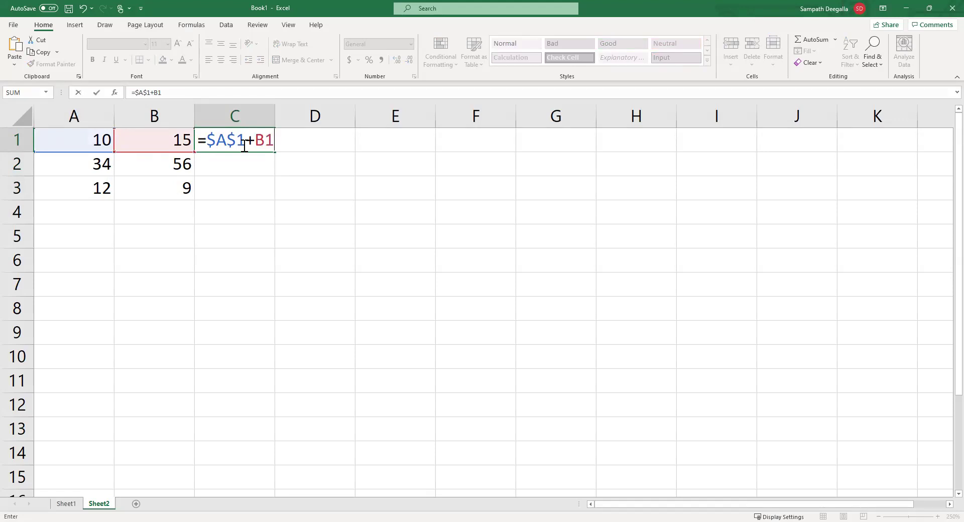
{"action": "key", "text": "Return"}
{"action": "left_click", "coordinate": [244, 145]}
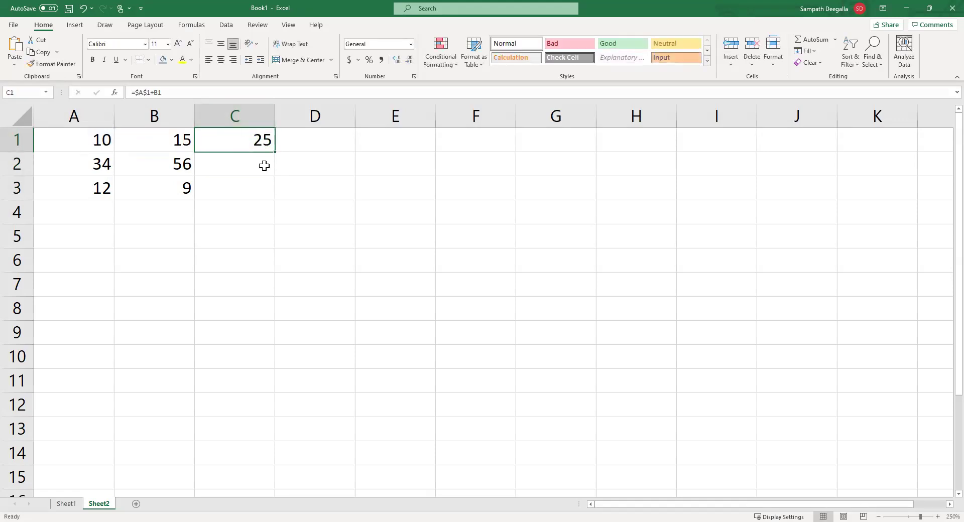
Fill C1's =$A$1+B1 formula down to C3, giving 66 and 19.
{"action": "left_click_drag", "start_coordinate": [273, 155], "coordinate": [276, 196]}
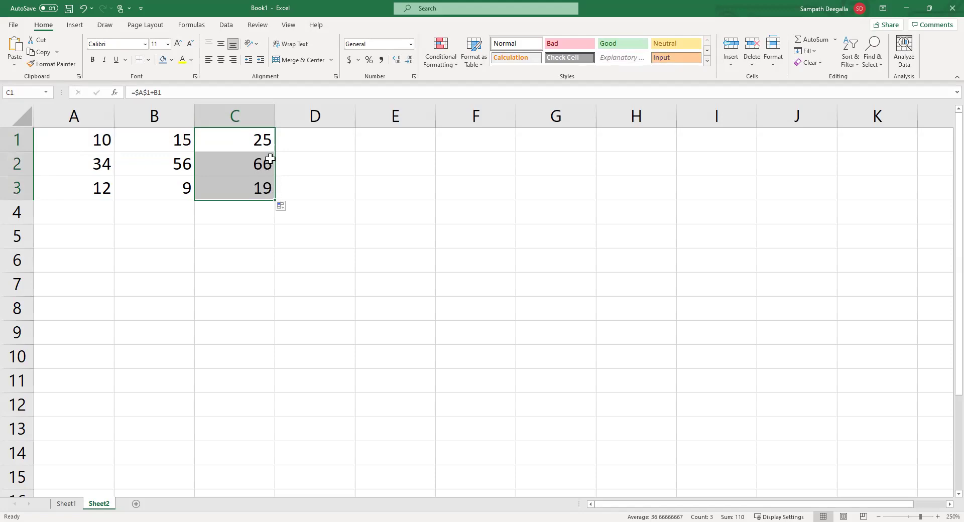
{"action": "left_click", "coordinate": [248, 146]}
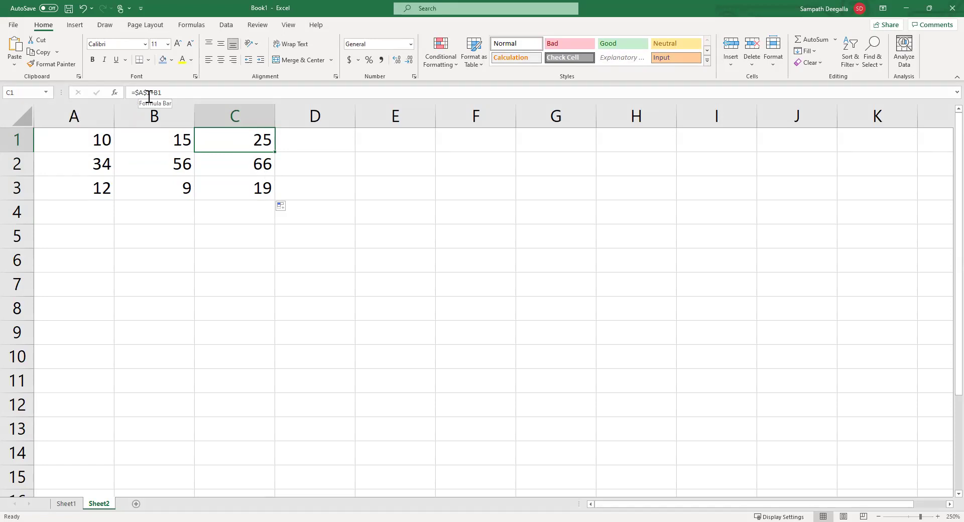
{"action": "key", "text": "Down"}
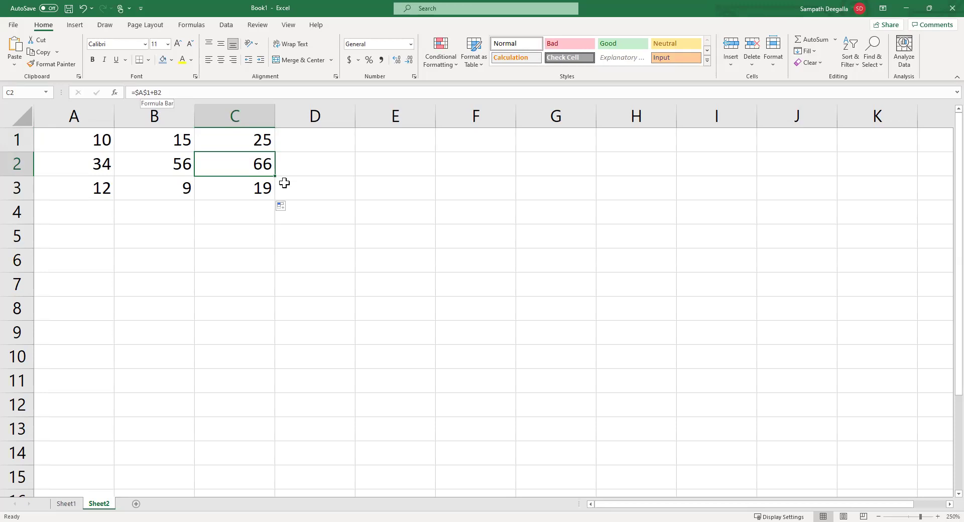
{"action": "left_click", "coordinate": [228, 188]}
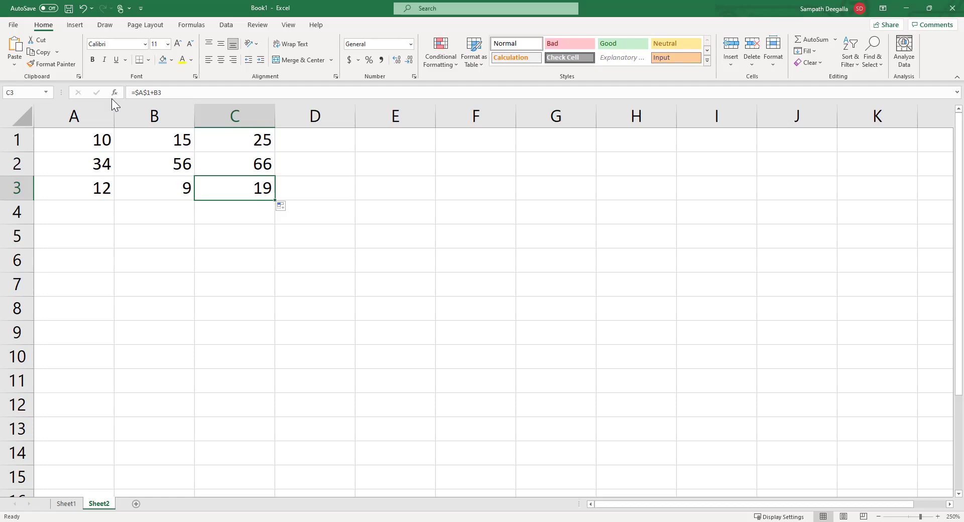
Change C1 to the mixed reference =$A1+B1 and fill it down to C3, giving 90 and 21.
{"action": "key", "text": "Up"}
{"action": "key", "text": "Up"}
{"action": "left_click", "coordinate": [148, 92]}
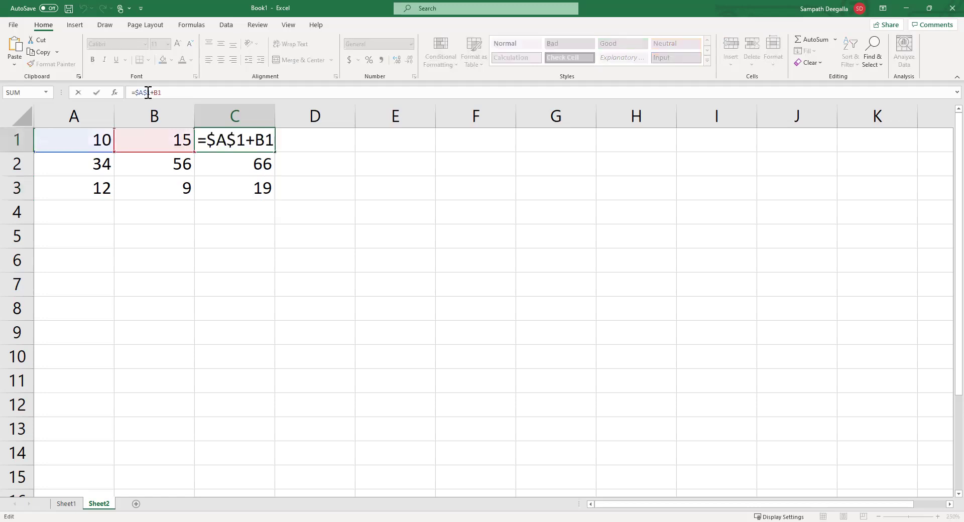
{"action": "key", "text": "BackSpace"}
{"action": "key", "text": "Return"}
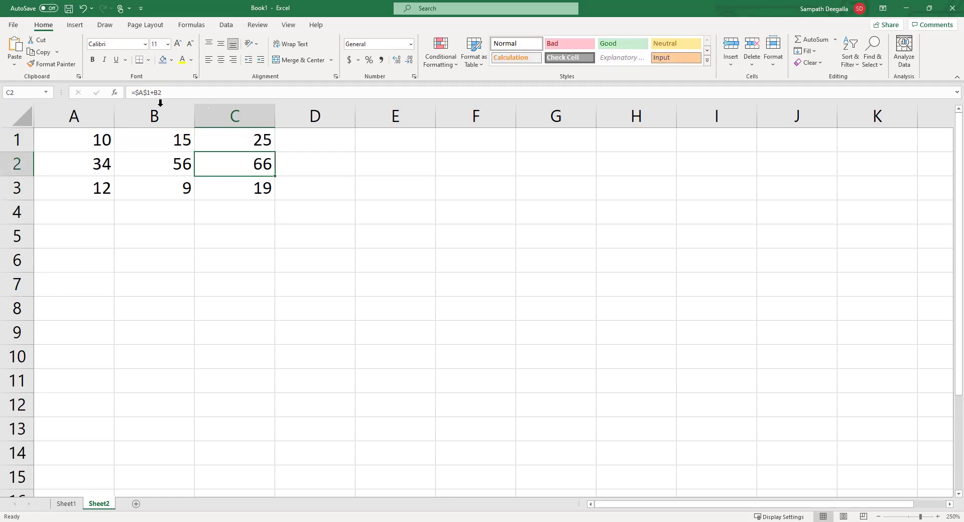
{"action": "key", "text": "Up"}
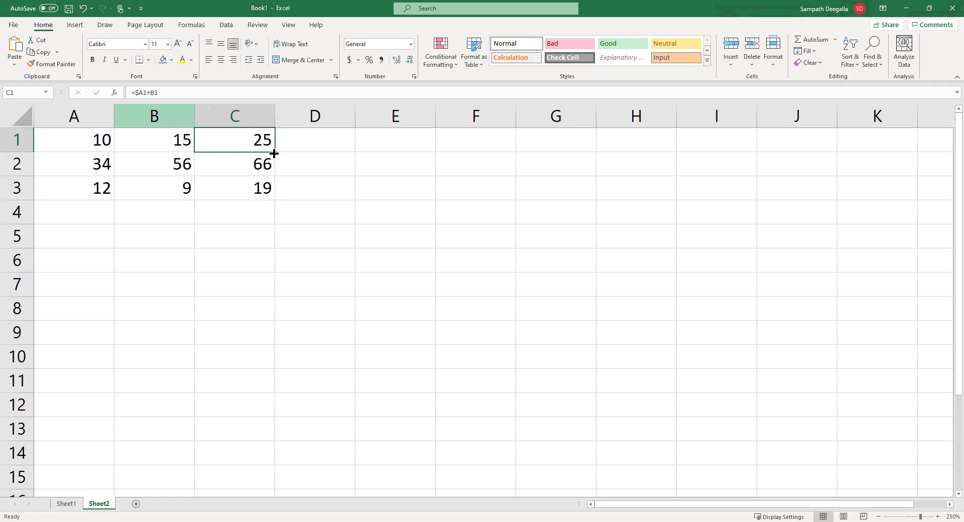
{"action": "left_click_drag", "start_coordinate": [271, 179], "coordinate": [267, 190]}
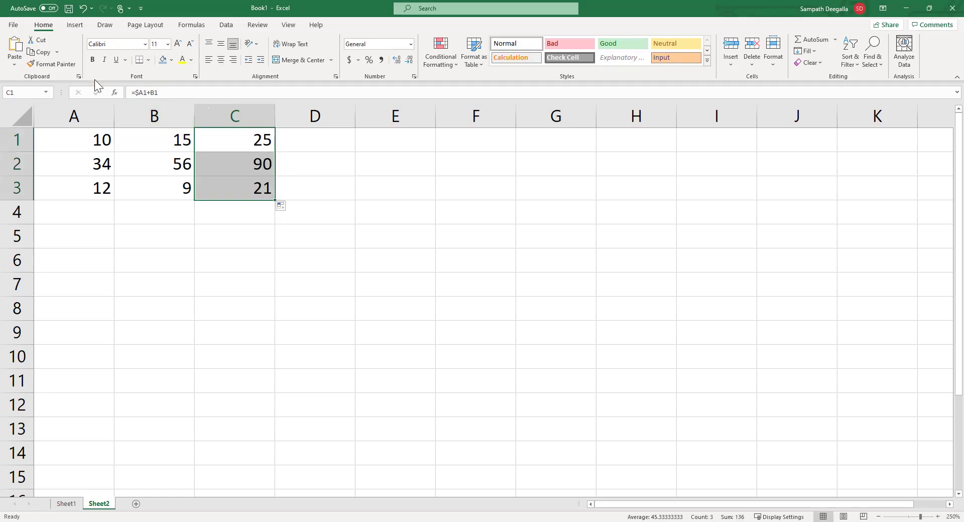
{"action": "key", "text": "Up"}
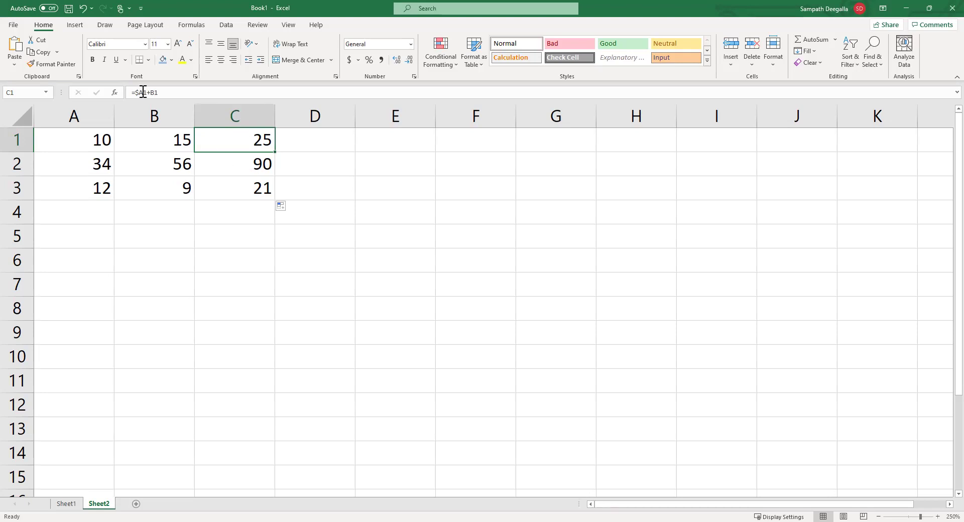
Check C2's copied formula =$A2+B2, then return to C1 and switch back to Whiteboard.
{"action": "key", "text": "Down"}
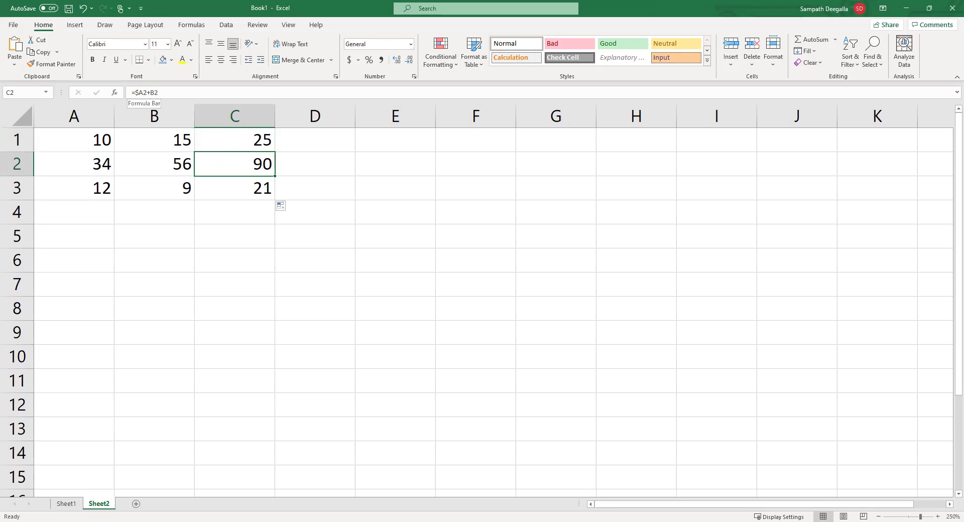
{"action": "left_click", "coordinate": [235, 140]}
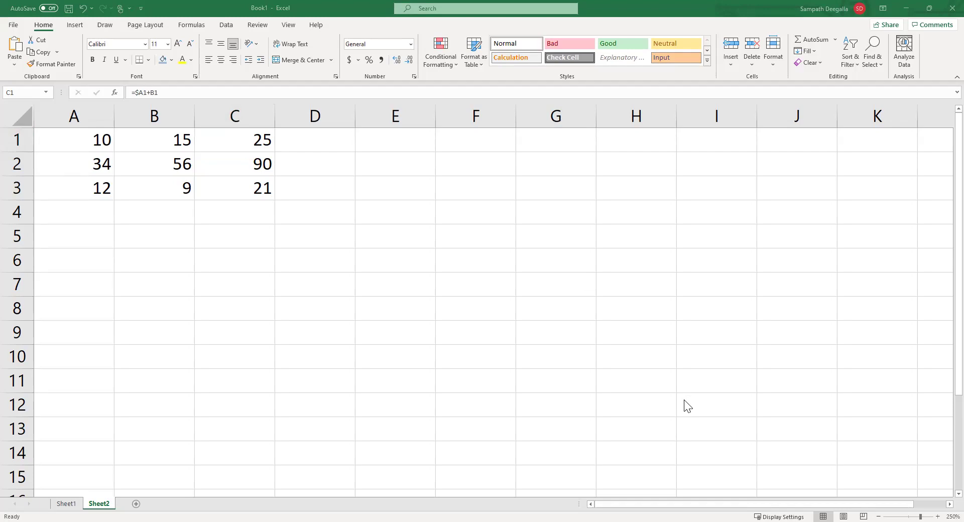
{"action": "key", "text": "alt+Tab"}
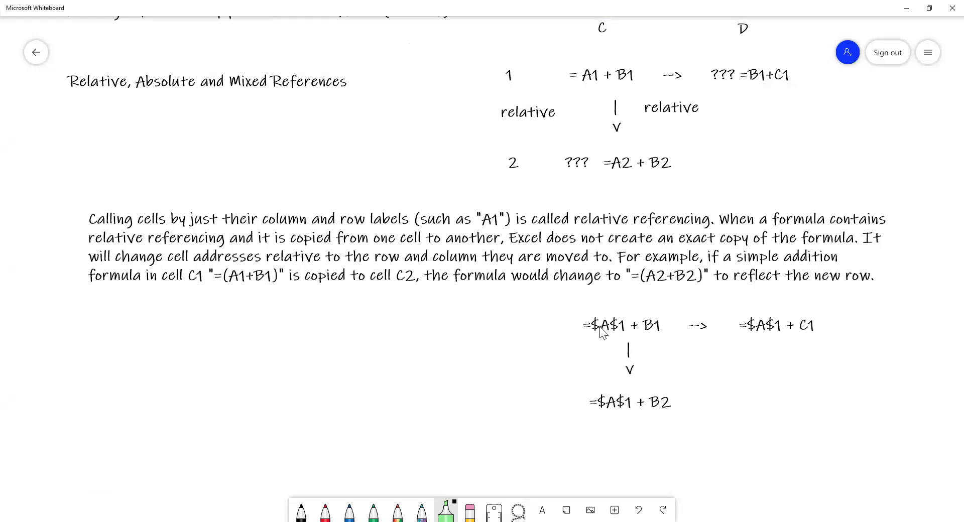
Paste a copy of the formula below the paragraph so it reads =$A1 + B1.
{"action": "left_click", "coordinate": [614, 337]}
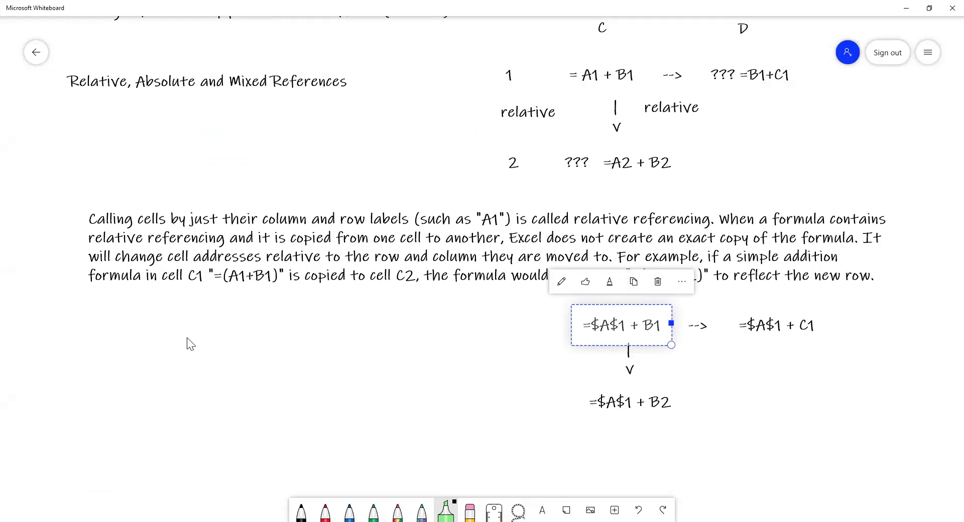
{"action": "left_click", "coordinate": [352, 332]}
{"action": "right_click", "coordinate": [353, 332]}
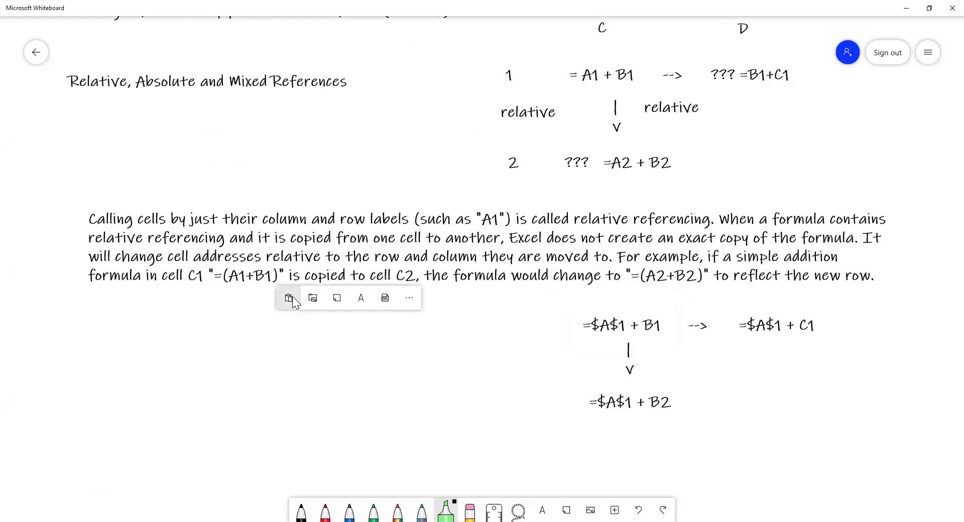
{"action": "left_click", "coordinate": [290, 298]}
{"action": "left_click", "coordinate": [388, 340]}
{"action": "left_click_drag", "start_coordinate": [388, 340], "coordinate": [381, 333]}
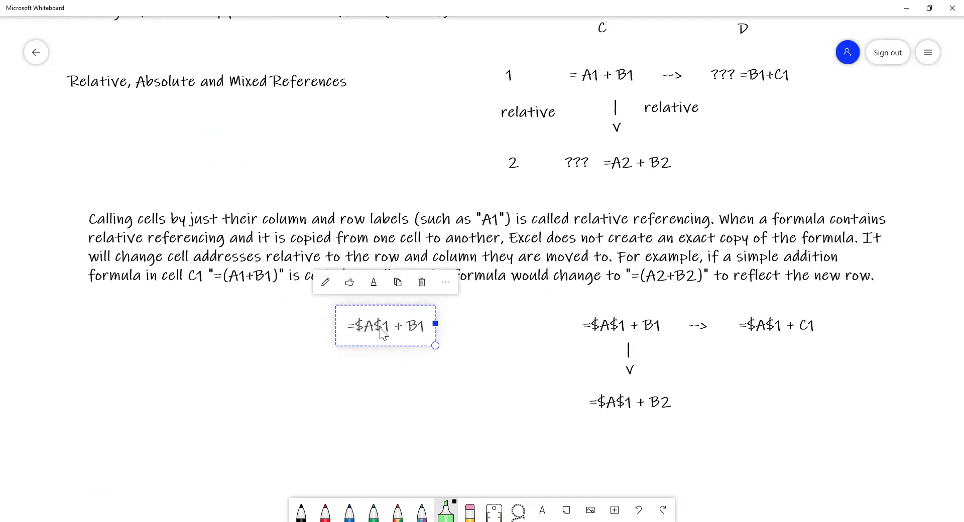
{"action": "left_click", "coordinate": [381, 329]}
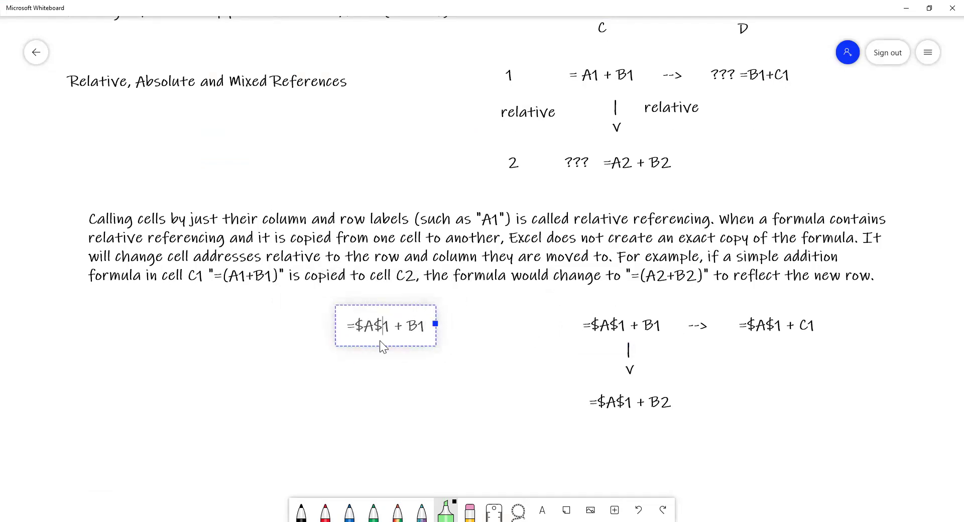
{"action": "key", "text": "ctrl+z"}
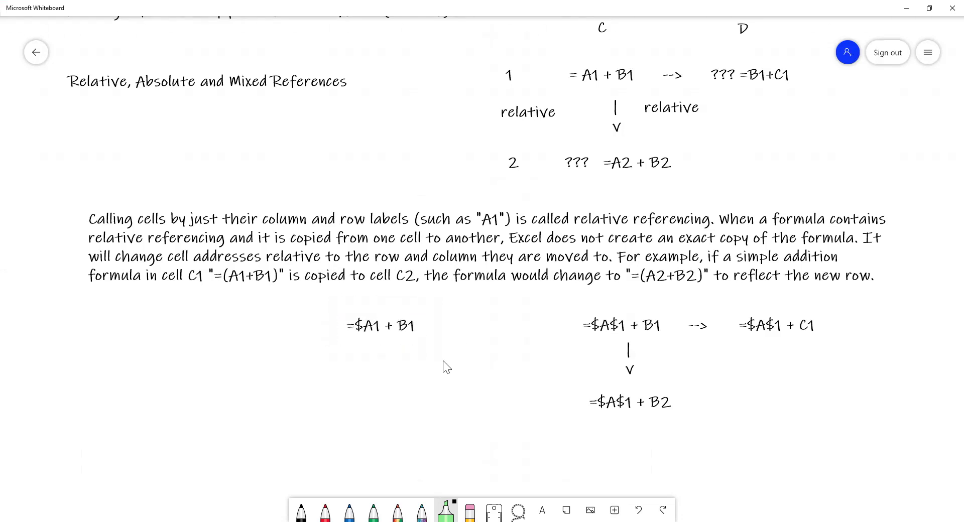
Paste a copy of the --> arrow after =$A1 + B1.
{"action": "left_click", "coordinate": [695, 329]}
{"action": "left_click", "coordinate": [709, 281]}
{"action": "right_click", "coordinate": [440, 330]}
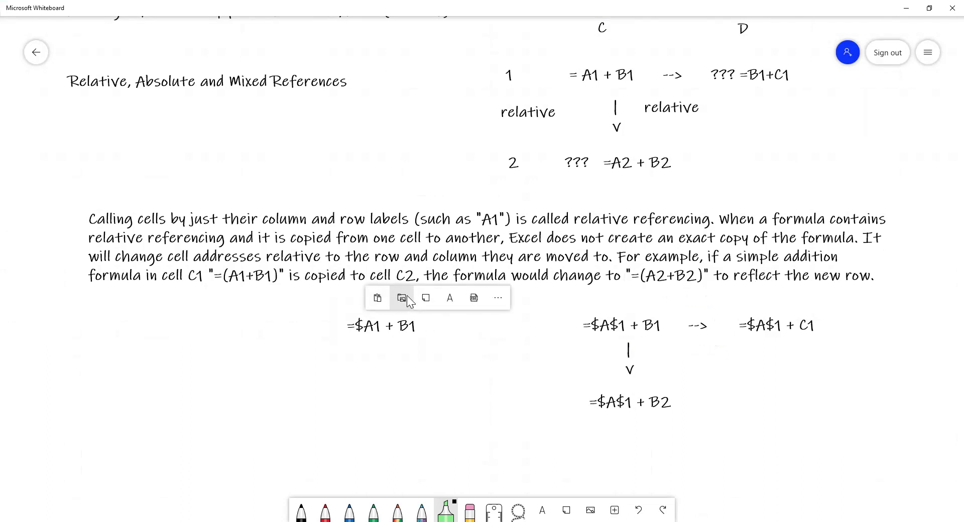
{"action": "left_click", "coordinate": [378, 298]}
{"action": "left_click_drag", "start_coordinate": [377, 343], "coordinate": [451, 328]}
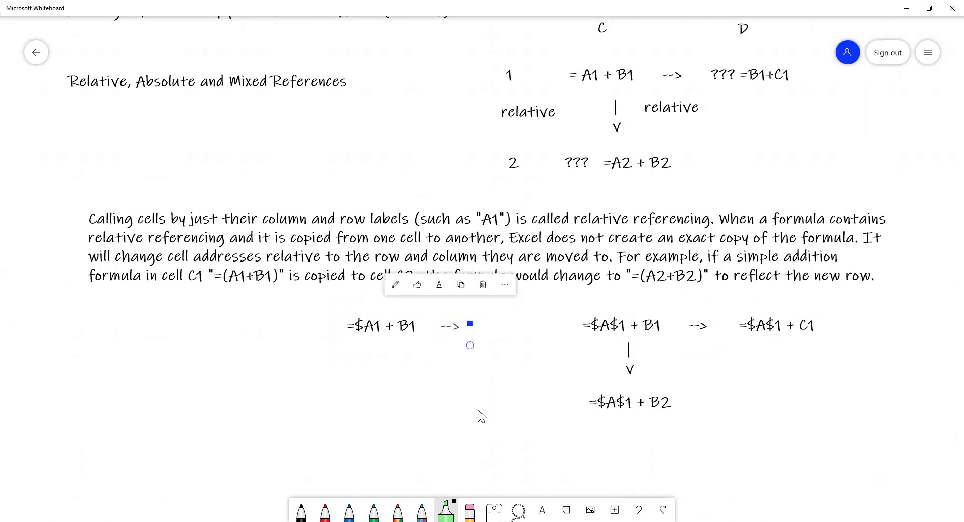
Paste a copy of the down arrow beneath =$A1 + B1 and align it.
{"action": "left_click", "coordinate": [629, 355]}
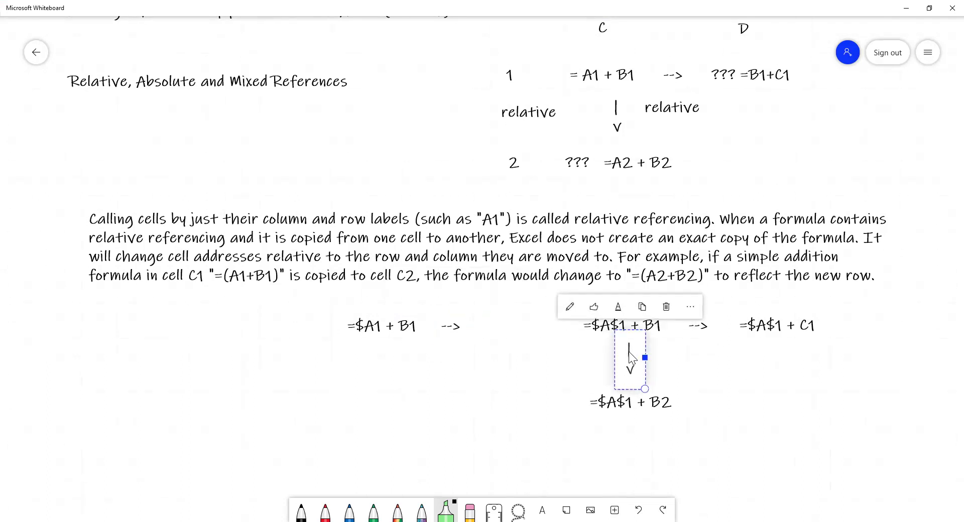
{"action": "left_click", "coordinate": [643, 307]}
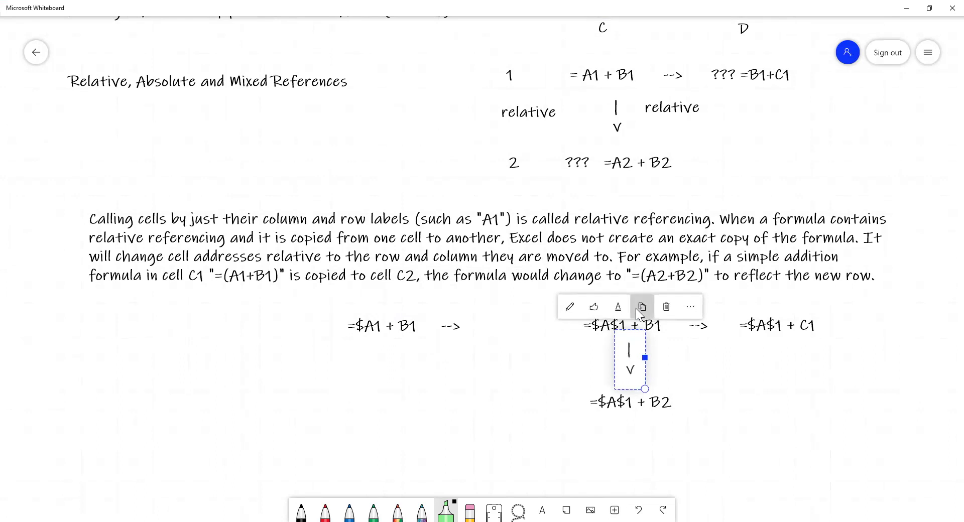
{"action": "right_click", "coordinate": [386, 353]}
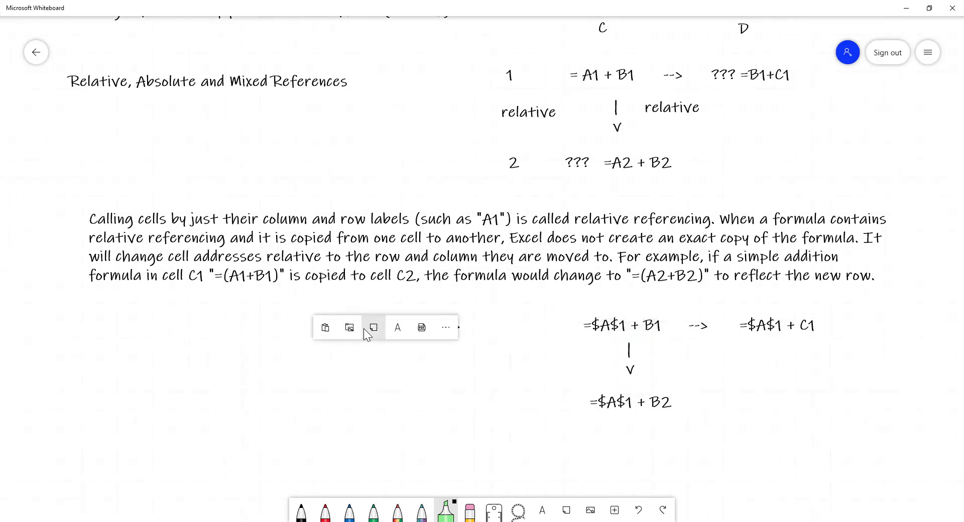
{"action": "left_click", "coordinate": [326, 327]}
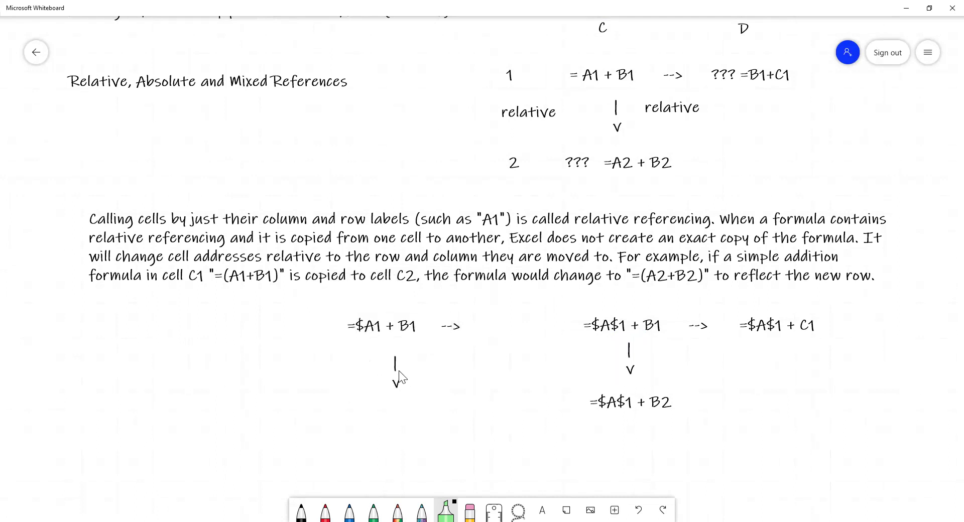
{"action": "left_click", "coordinate": [396, 366]}
{"action": "mouse_move", "coordinate": [396, 365]}
{"action": "left_mouse_down"}
{"action": "mouse_move", "coordinate": [390, 357]}
{"action": "mouse_move", "coordinate": [397, 370]}
{"action": "left_mouse_up"}
{"action": "left_click", "coordinate": [367, 336]}
{"action": "left_click", "coordinate": [383, 331]}
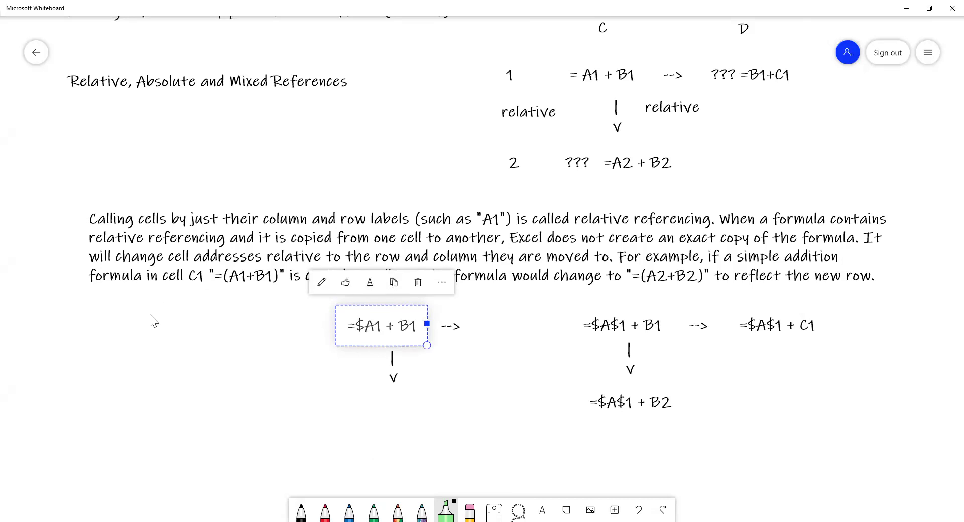
{"action": "right_click", "coordinate": [140, 322]}
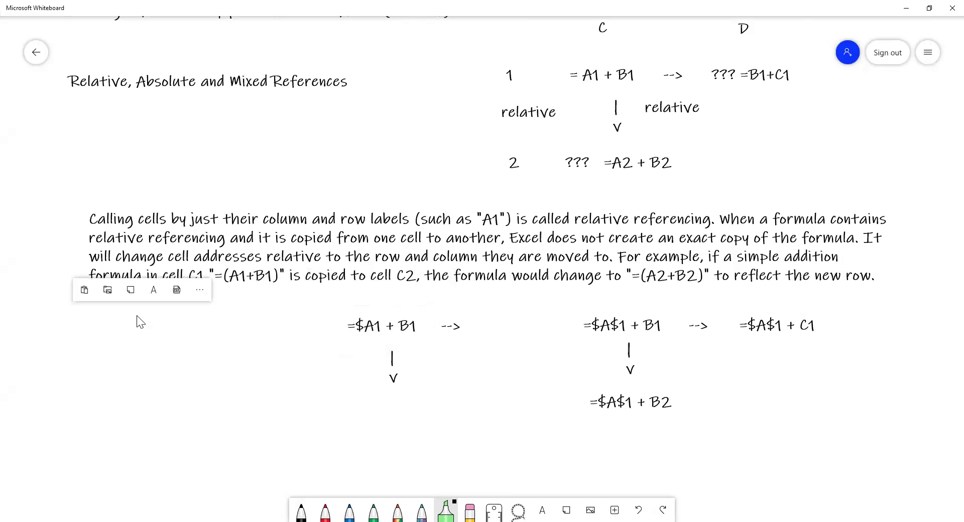
Paste the formula at the far left and edit it to =A$1 + B1.
{"action": "left_click", "coordinate": [82, 294]}
{"action": "left_click", "coordinate": [167, 329]}
{"action": "key", "text": "BackSpace"}
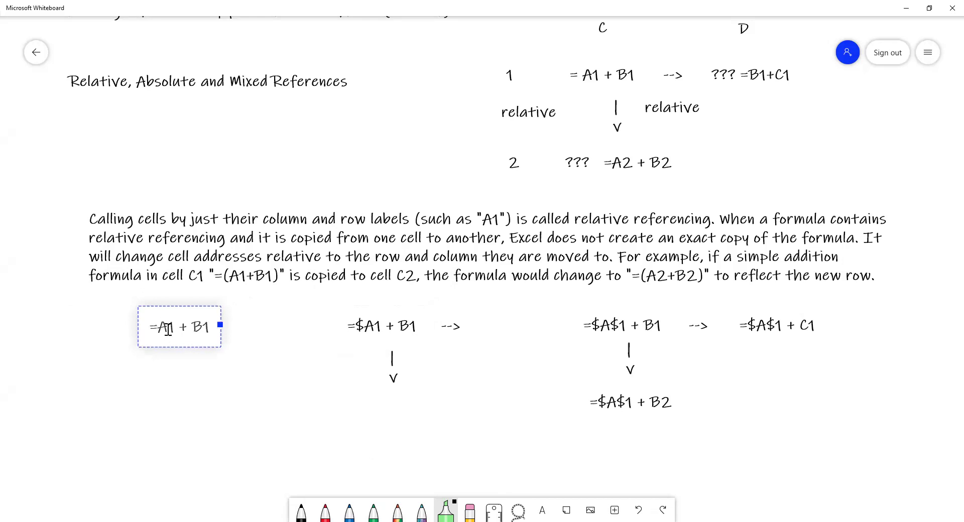
{"action": "type", "text": "$"}
{"action": "left_click", "coordinate": [252, 365]}
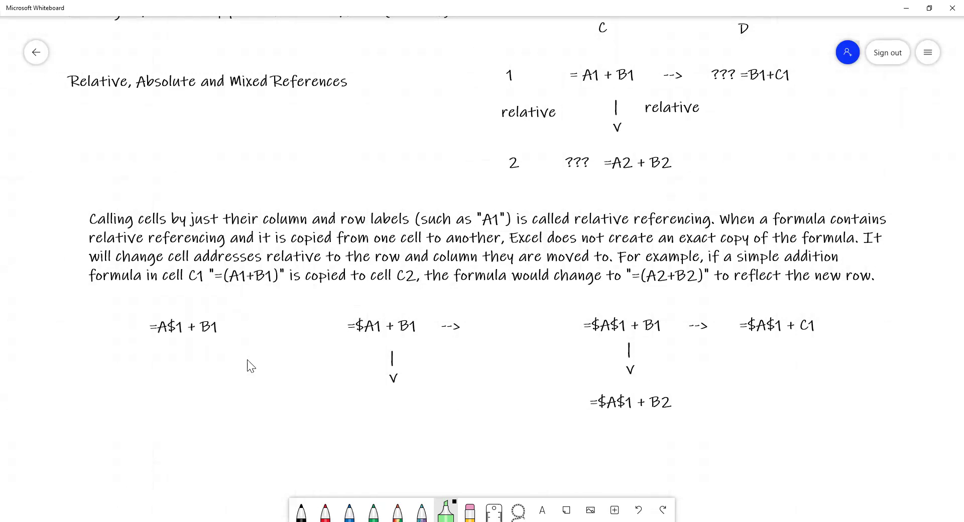
Paste copies of the down arrow below and the --> arrow beside =A$1 + B1.
{"action": "left_click", "coordinate": [391, 362]}
{"action": "left_click", "coordinate": [405, 315]}
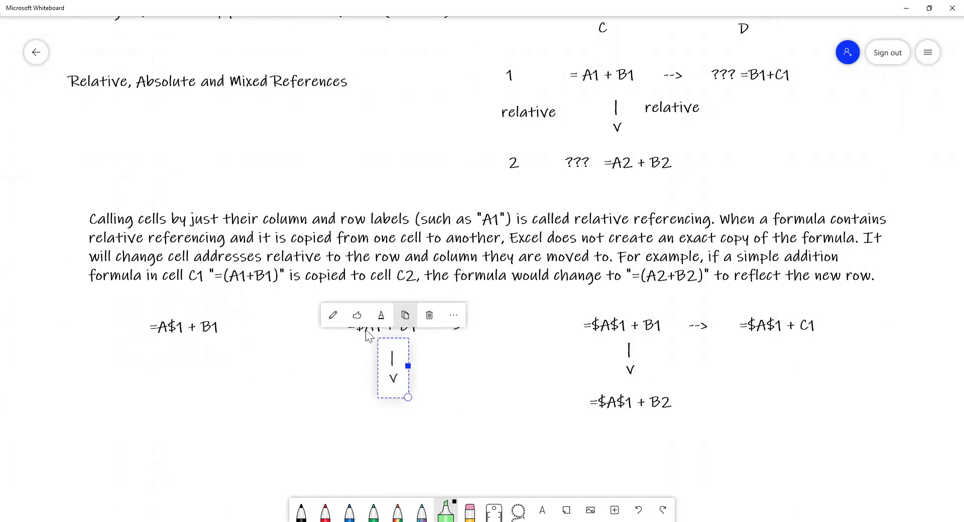
{"action": "right_click", "coordinate": [190, 359]}
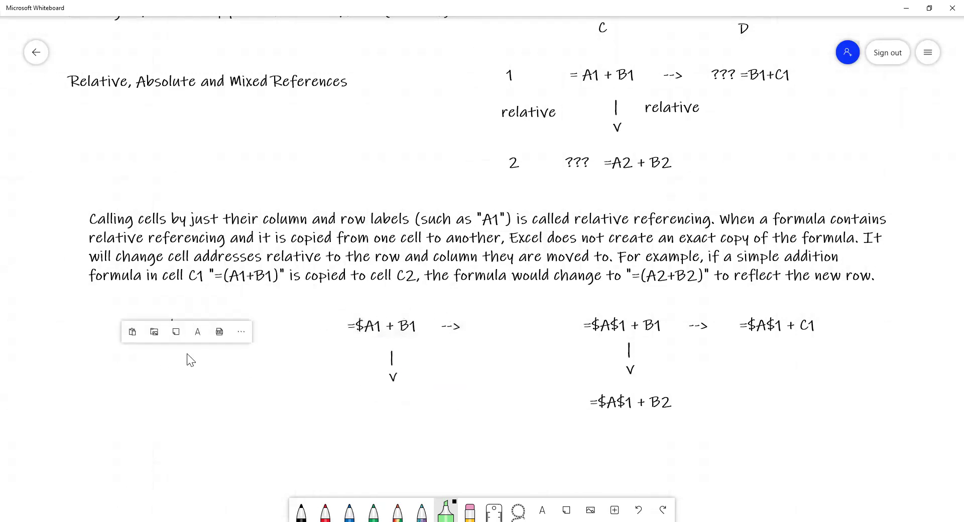
{"action": "left_click", "coordinate": [129, 329]}
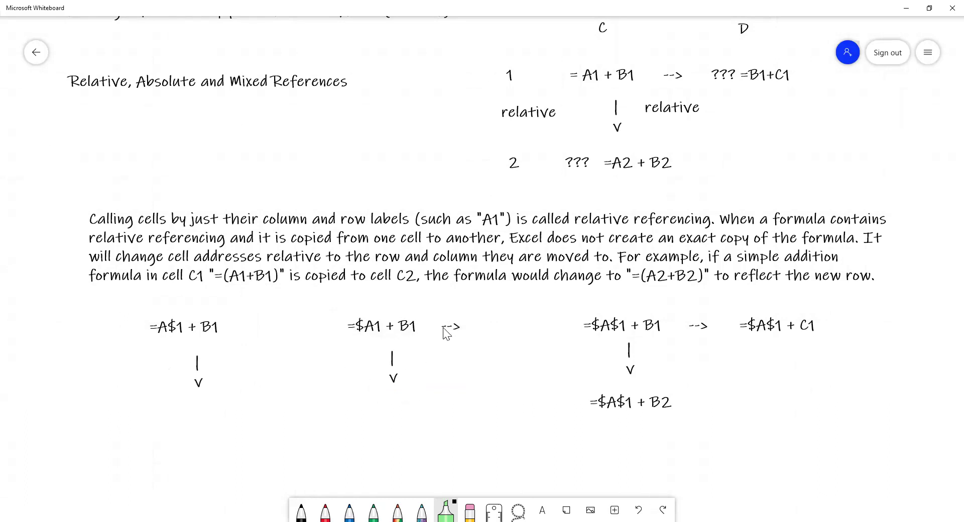
{"action": "left_click", "coordinate": [449, 329]}
{"action": "left_click", "coordinate": [462, 282]}
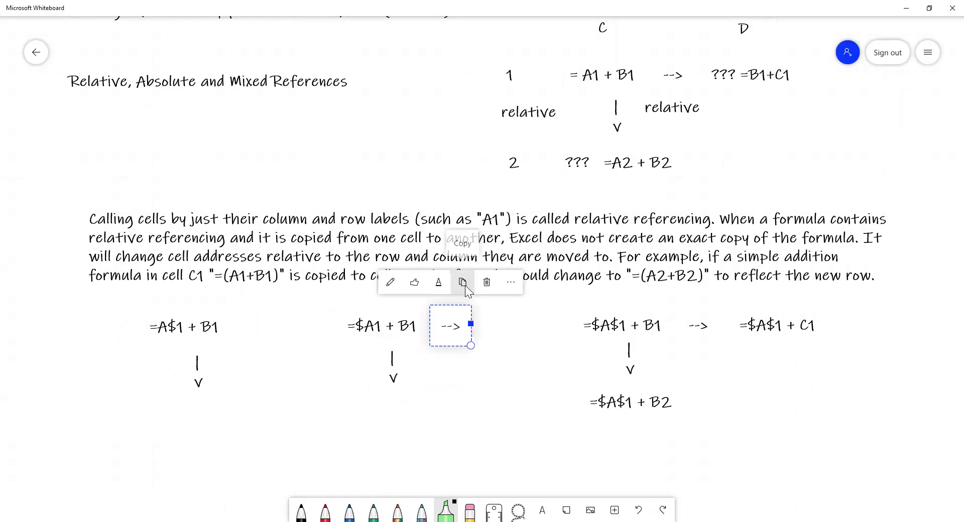
{"action": "left_click", "coordinate": [245, 322]}
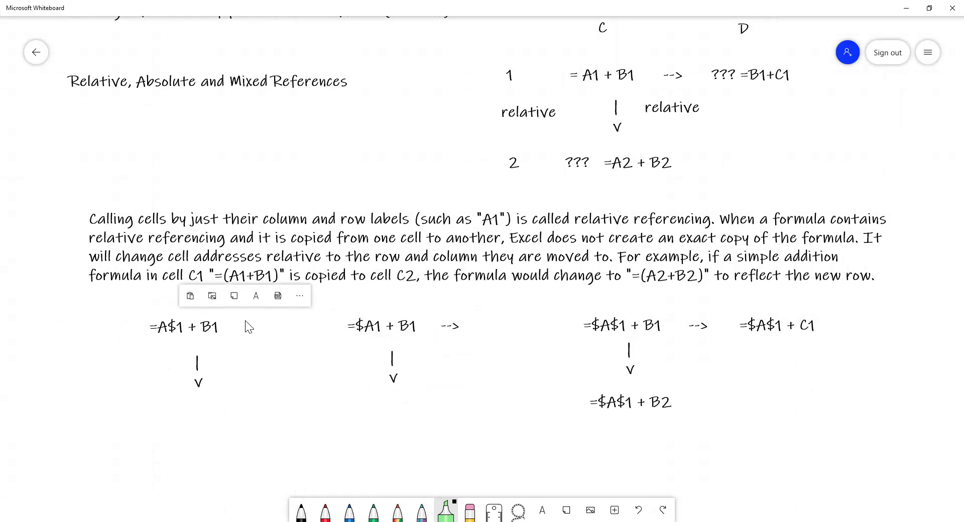
{"action": "left_click", "coordinate": [185, 294]}
{"action": "left_click_drag", "start_coordinate": [259, 343], "coordinate": [245, 329]}
{"action": "left_click", "coordinate": [211, 347]}
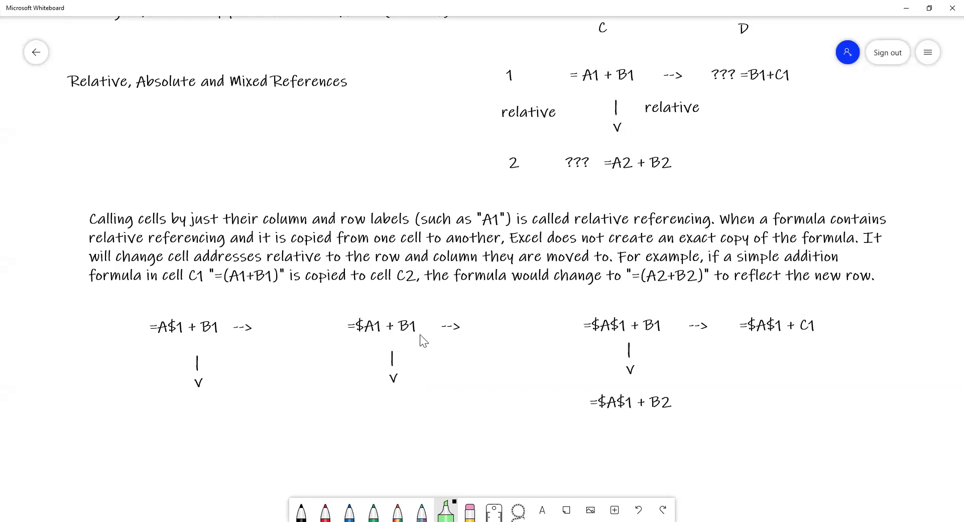
Add a text box reading '=$A1 + C1' after the --> arrow beside =$A1 + B1.
{"action": "right_click", "coordinate": [484, 330]}
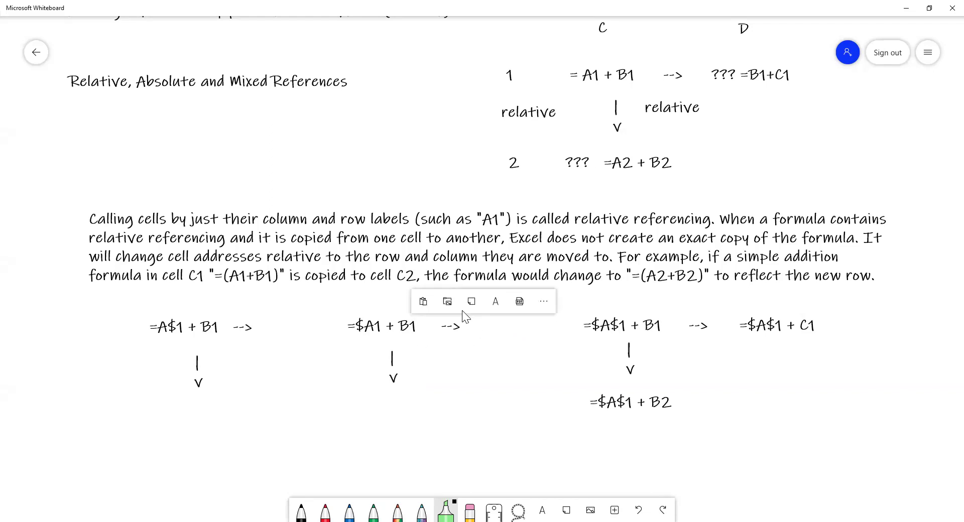
{"action": "left_click", "coordinate": [494, 305]}
{"action": "left_click_drag", "start_coordinate": [527, 338], "coordinate": [520, 335]}
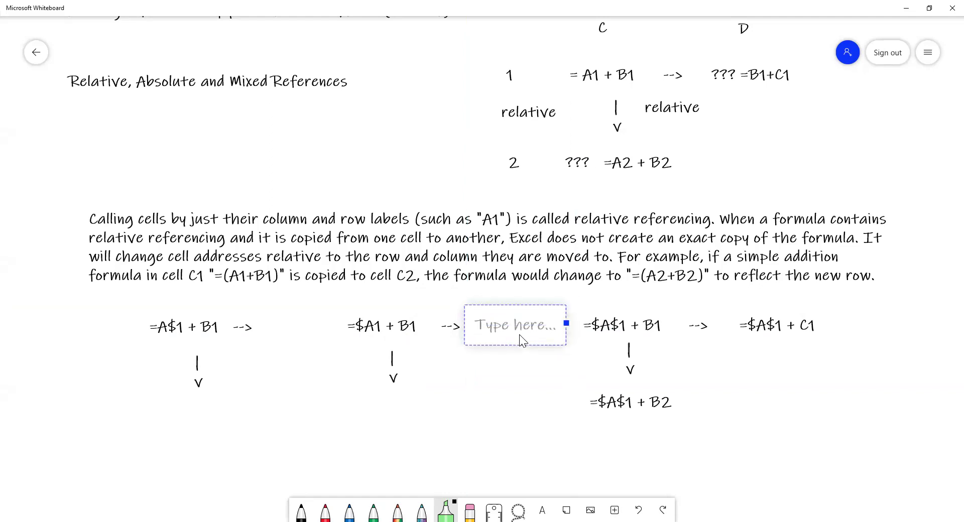
{"action": "type", "text": "="}
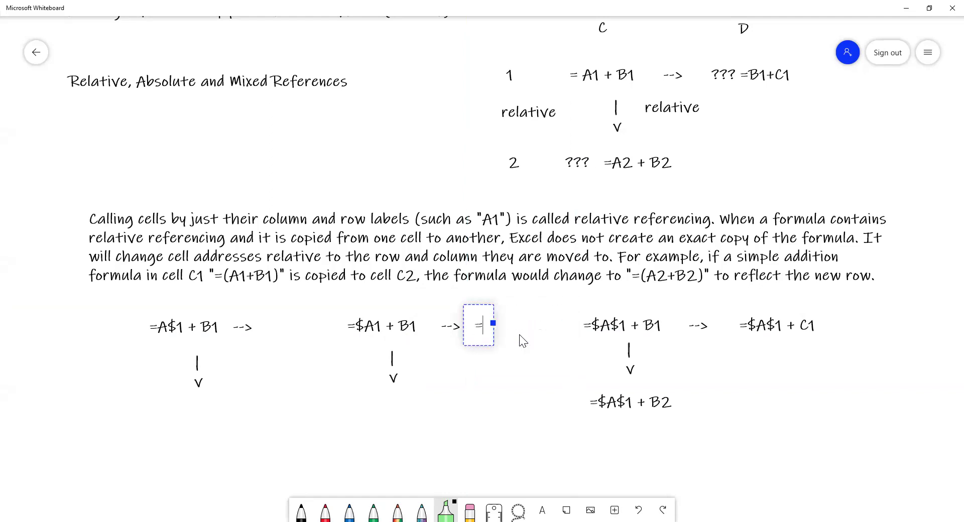
{"action": "type", "text": "$A"}
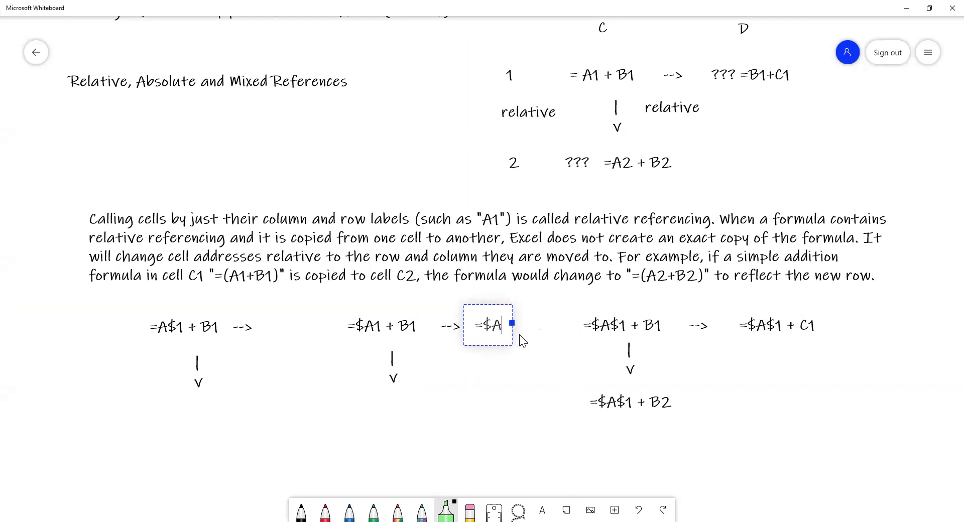
{"action": "type", "text": "1 +"}
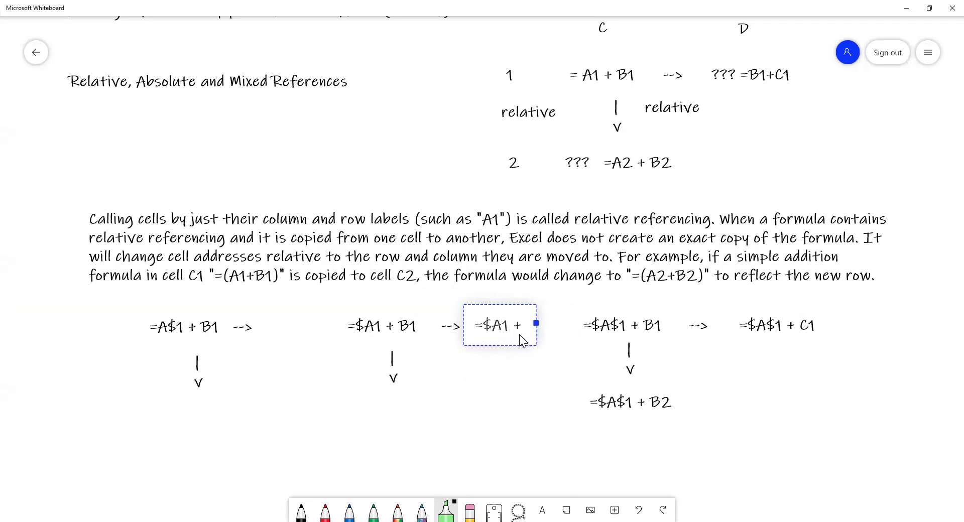
{"action": "type", "text": " C"}
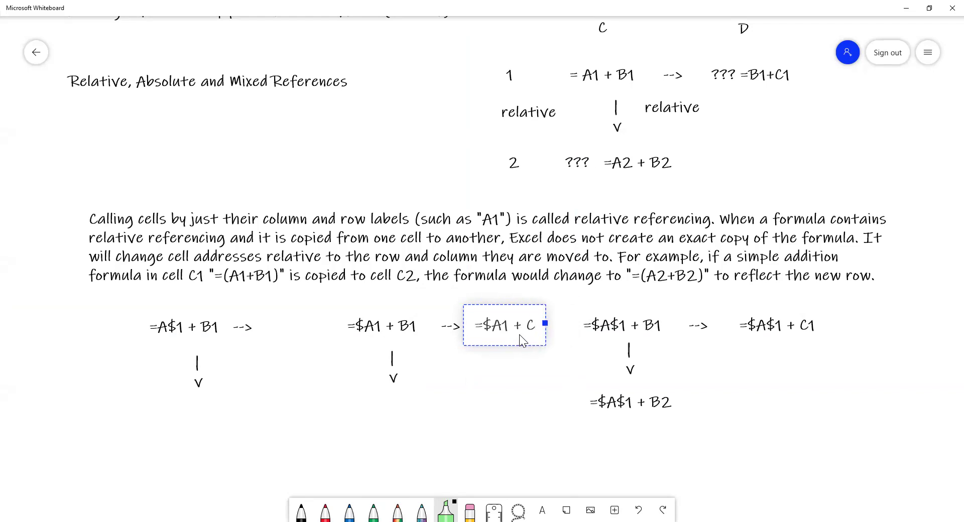
{"action": "type", "text": "1"}
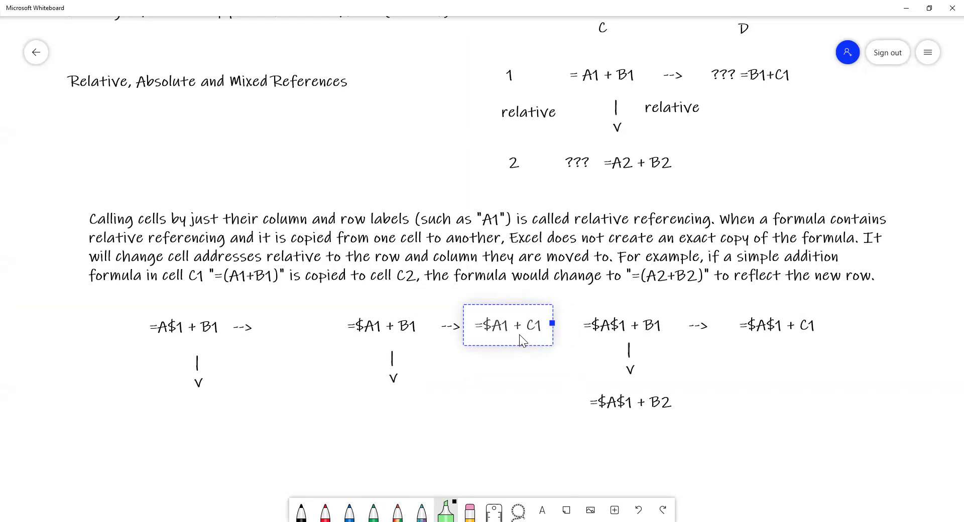
{"action": "left_click", "coordinate": [488, 429]}
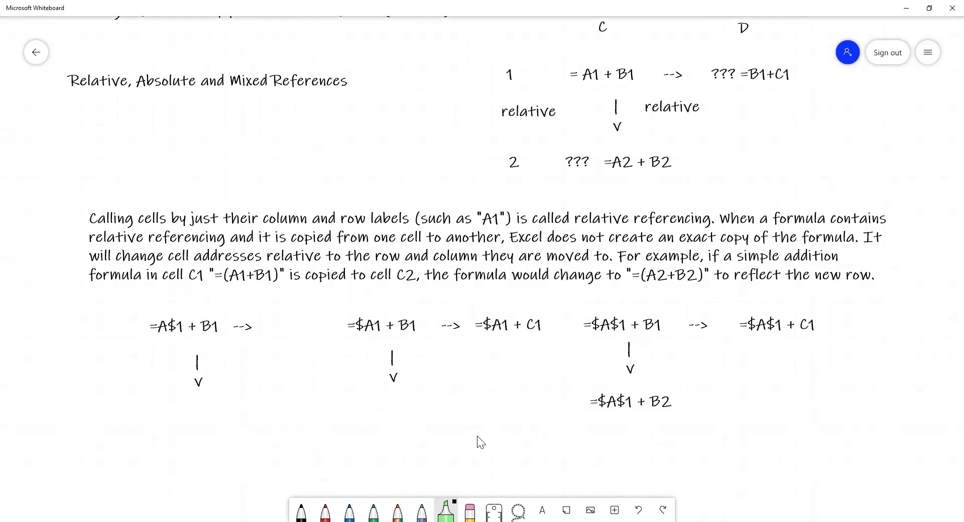
Place another empty text box under the down-arrow below =$A1 + B1.
{"action": "left_click", "coordinate": [384, 410]}
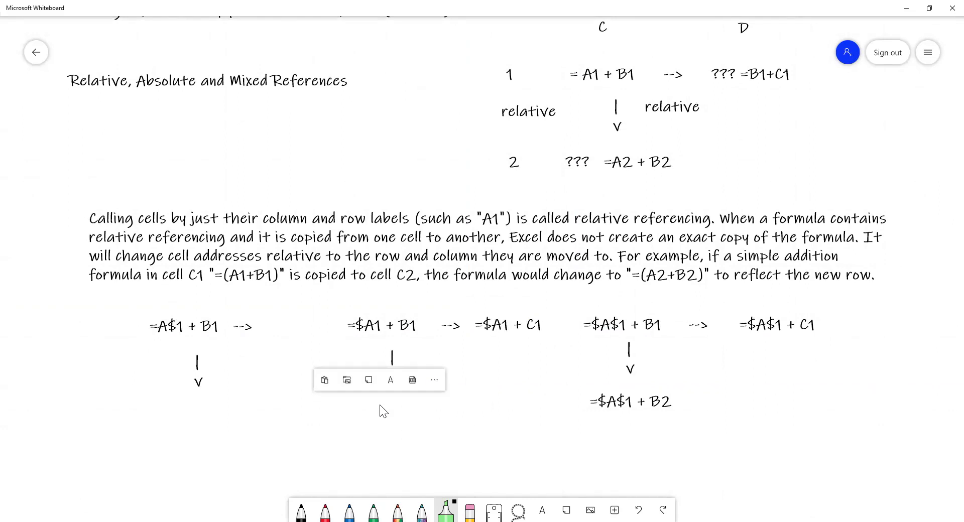
{"action": "left_click", "coordinate": [392, 380]}
{"action": "left_click_drag", "start_coordinate": [413, 403], "coordinate": [385, 397]}
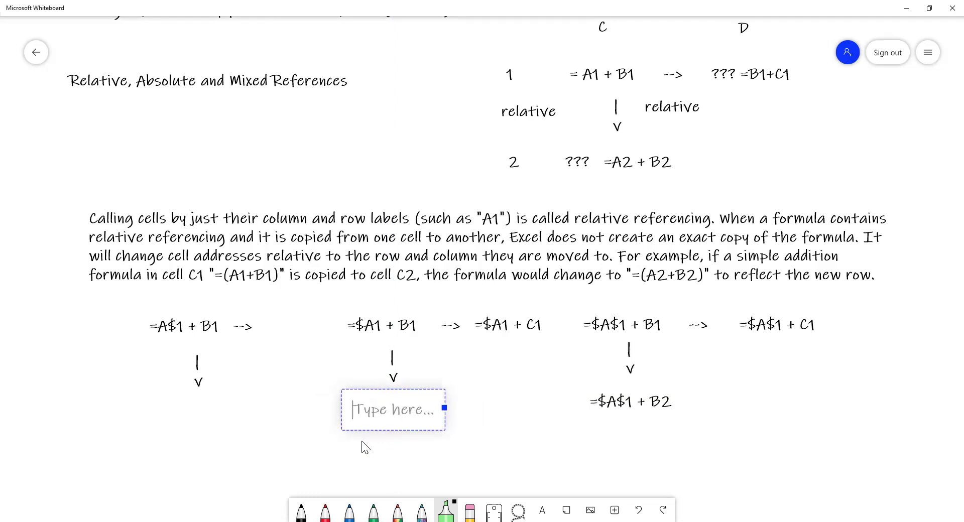
Type '=$A2 + B2' into the text box under the down-arrow and commit it.
{"action": "type", "text": "=$"}
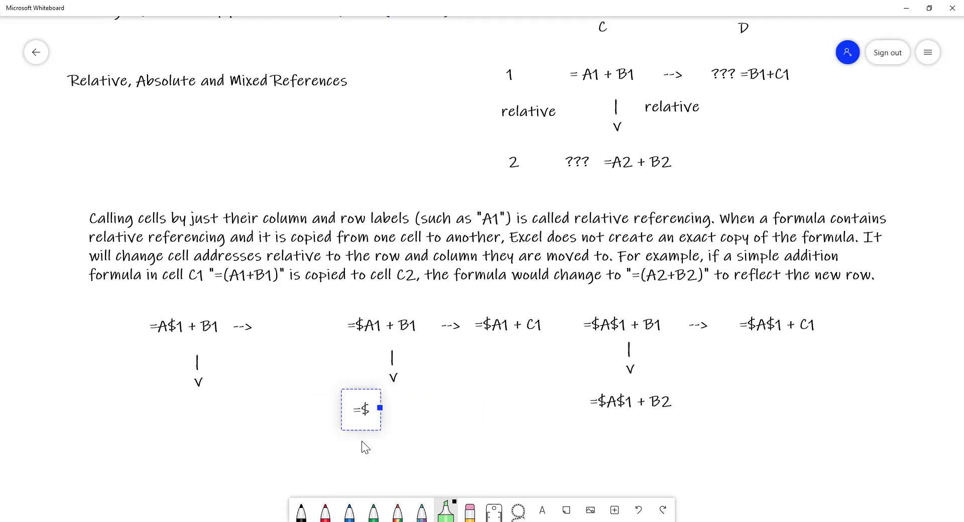
{"action": "type", "text": "A"}
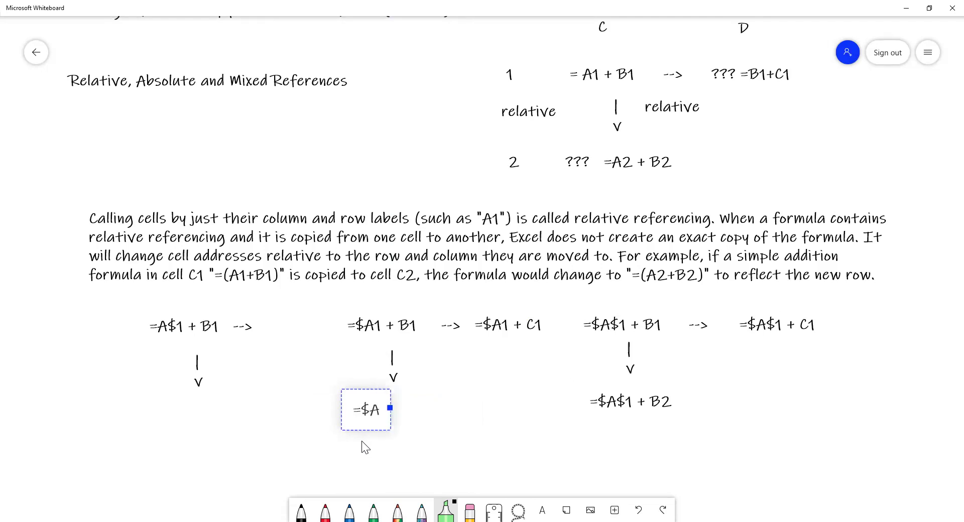
{"action": "type", "text": "2"}
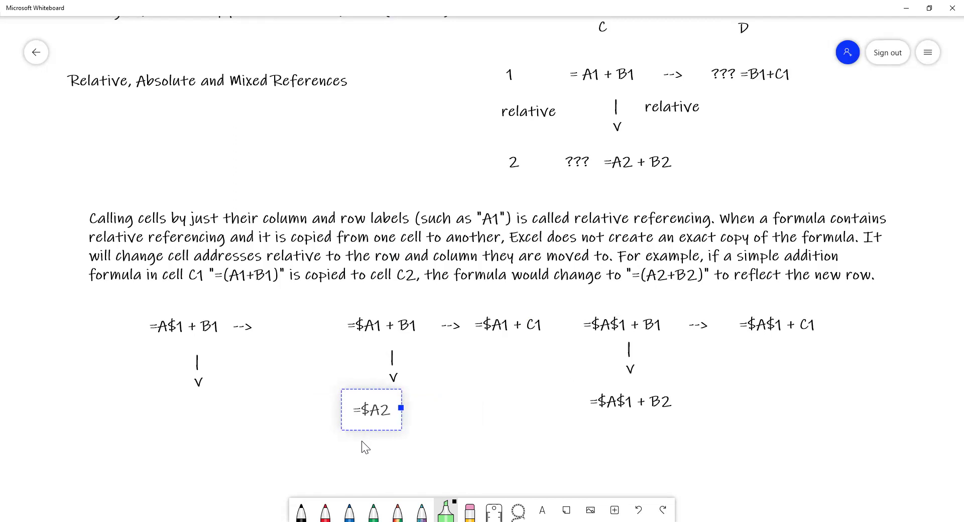
{"action": "type", "text": " +"}
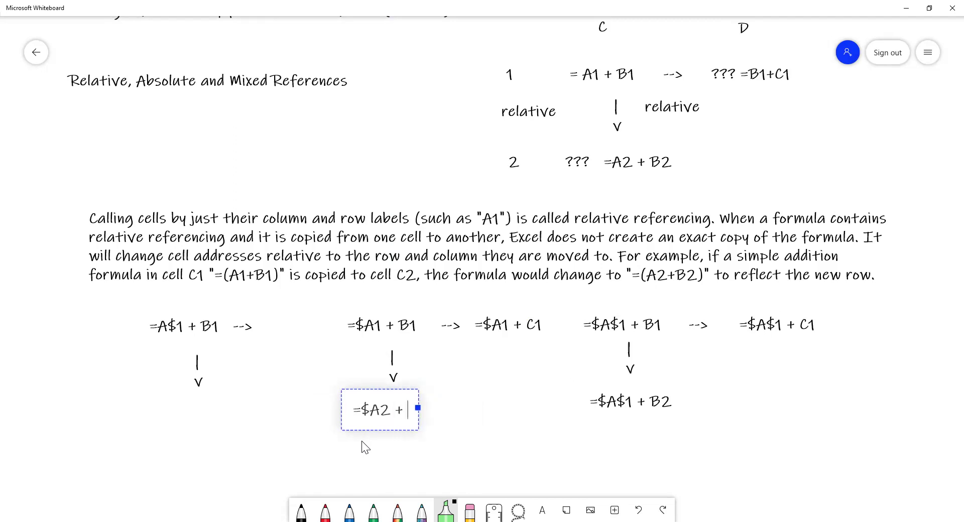
{"action": "type", "text": " B"}
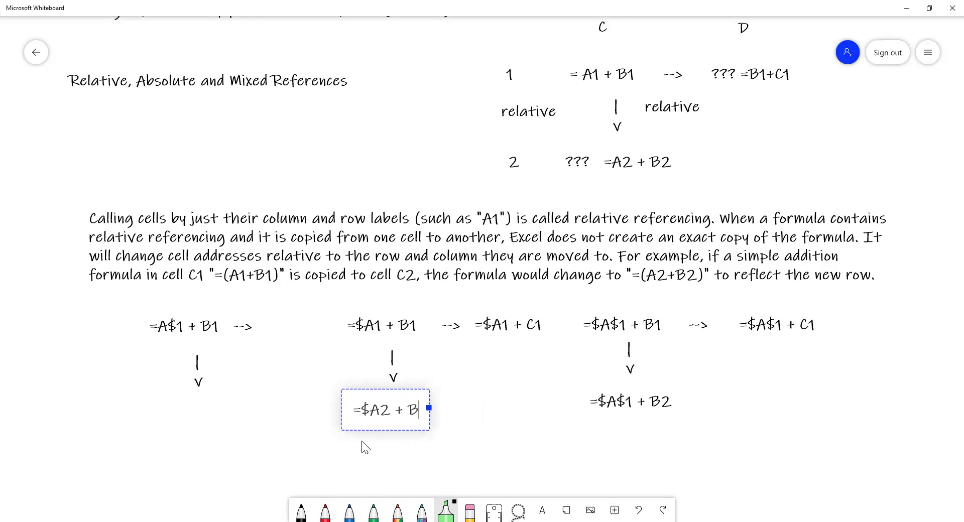
{"action": "type", "text": "2"}
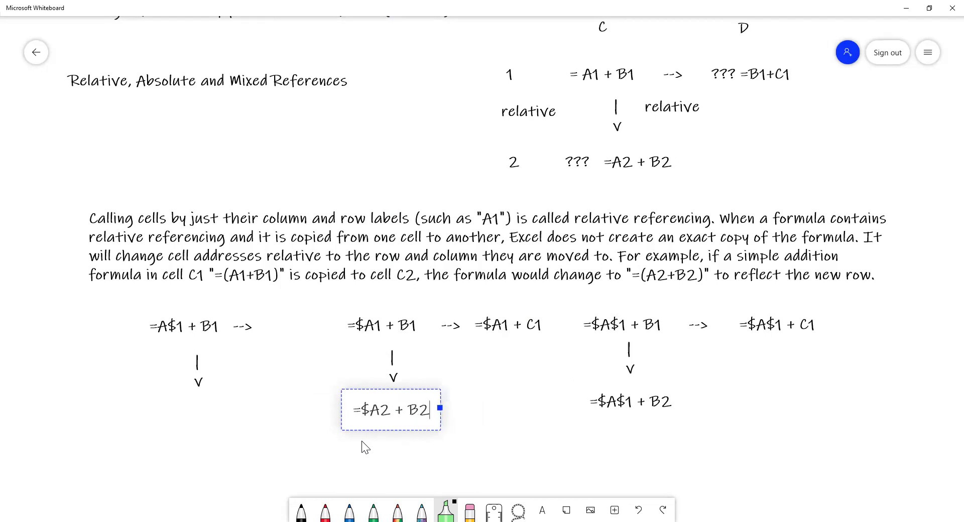
{"action": "left_click", "coordinate": [365, 448]}
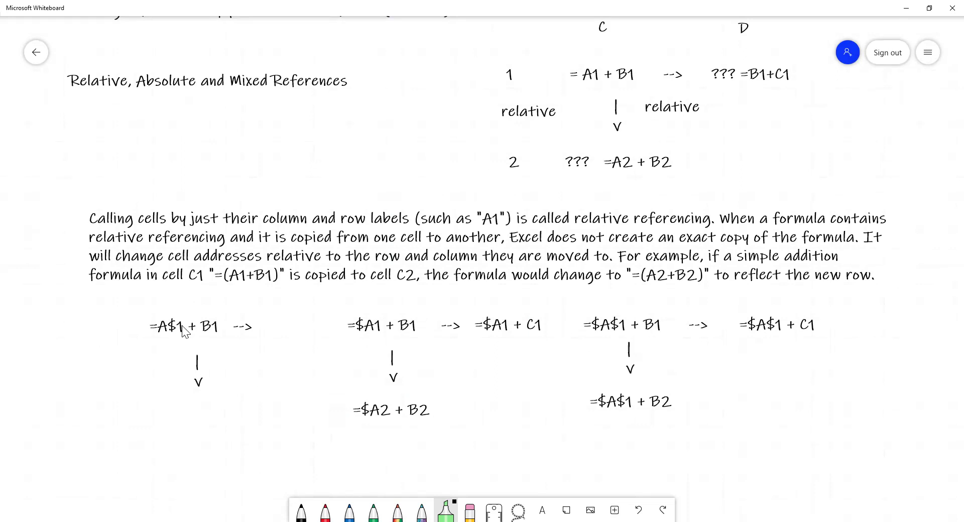
Add '=B$1 + C1' in a text box right of the arrow beside =A$1 + B1.
{"action": "right_click", "coordinate": [271, 333]}
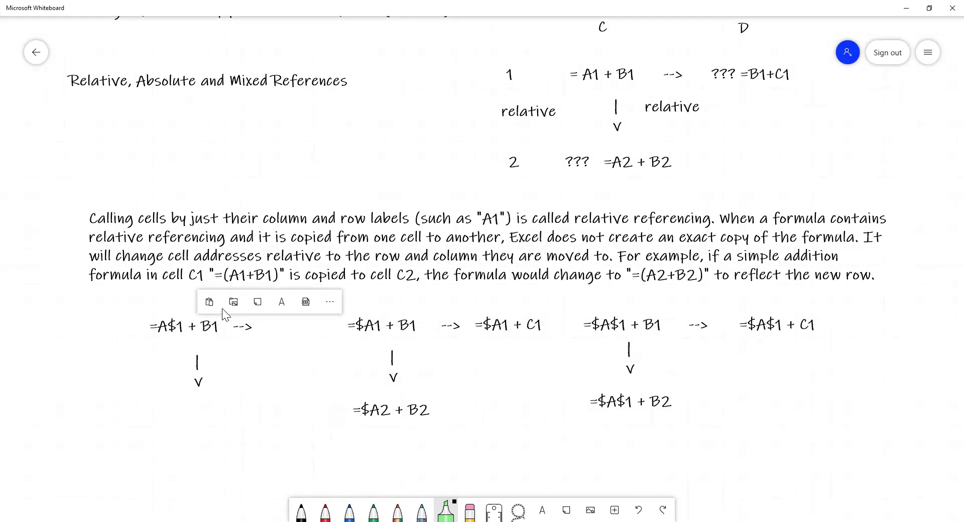
{"action": "left_click", "coordinate": [282, 302]}
{"action": "left_click_drag", "start_coordinate": [305, 333], "coordinate": [296, 331]}
{"action": "left_click", "coordinate": [299, 337]}
{"action": "type", "text": "="}
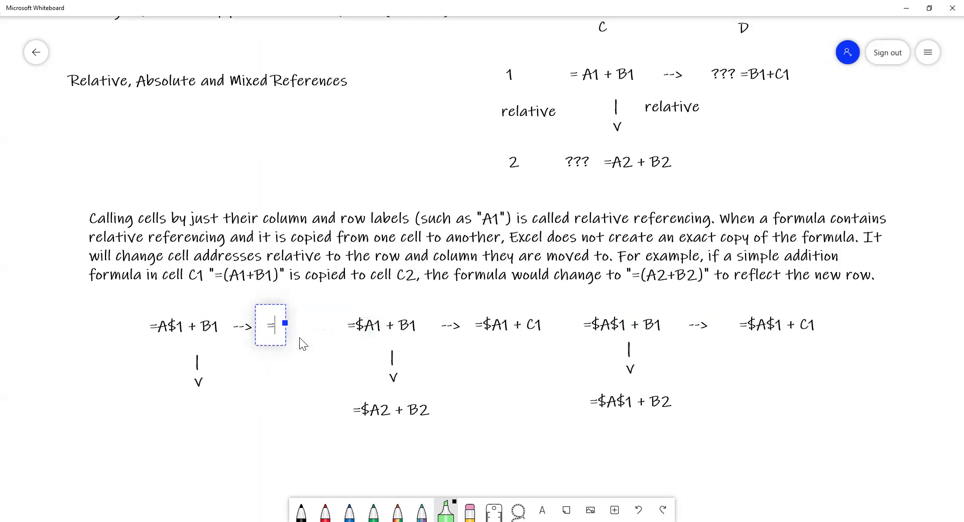
{"action": "type", "text": "B"}
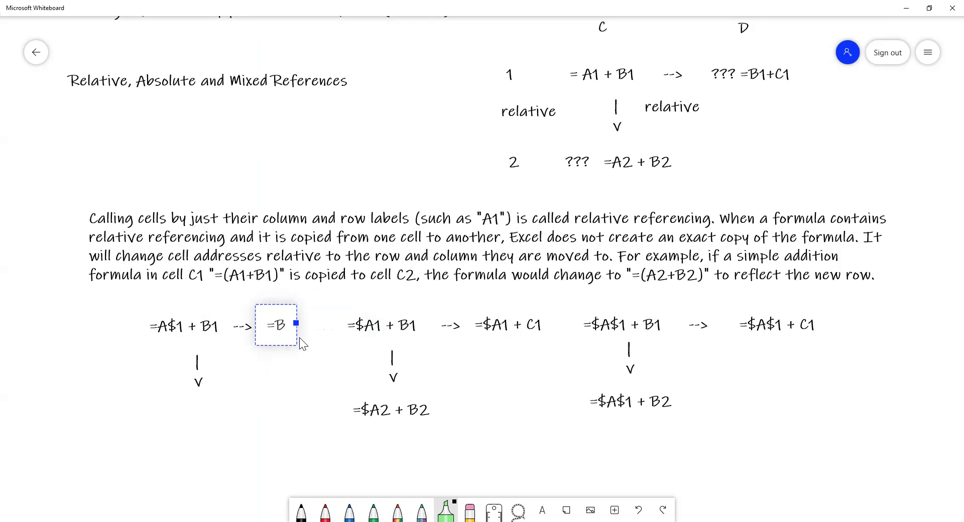
{"action": "type", "text": "$1 "}
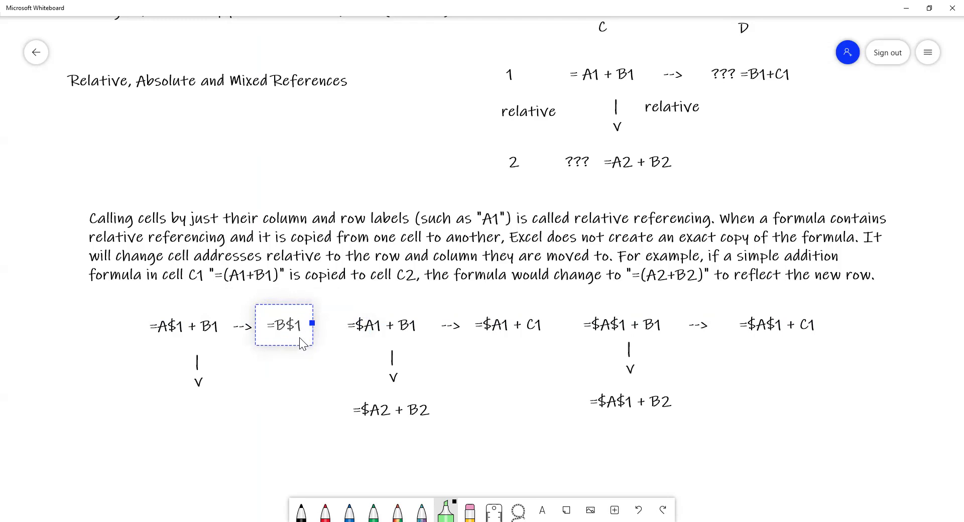
{"action": "type", "text": "+ "}
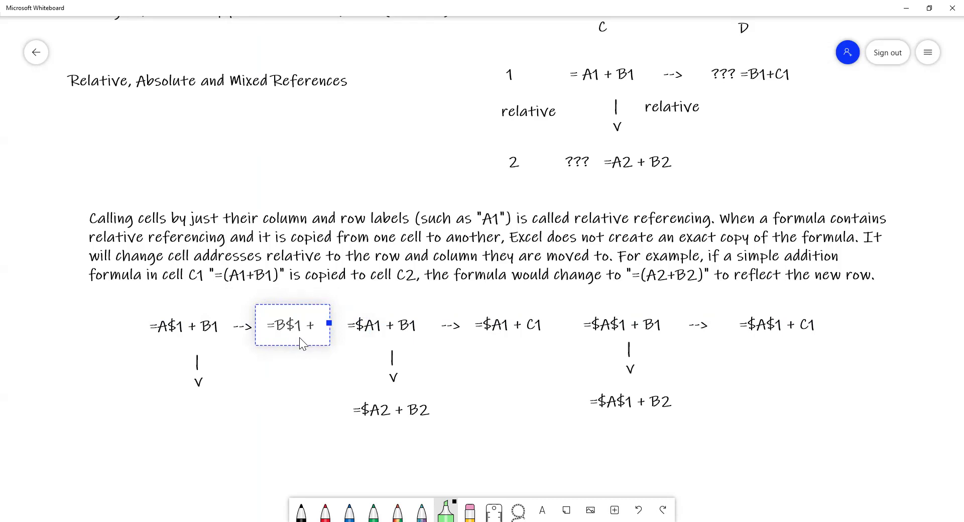
{"action": "type", "text": "C"}
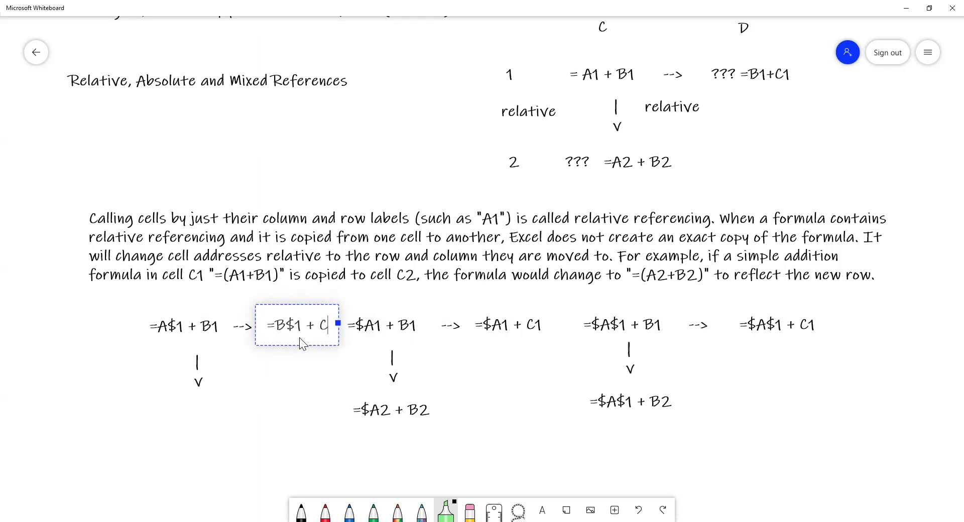
{"action": "type", "text": "1"}
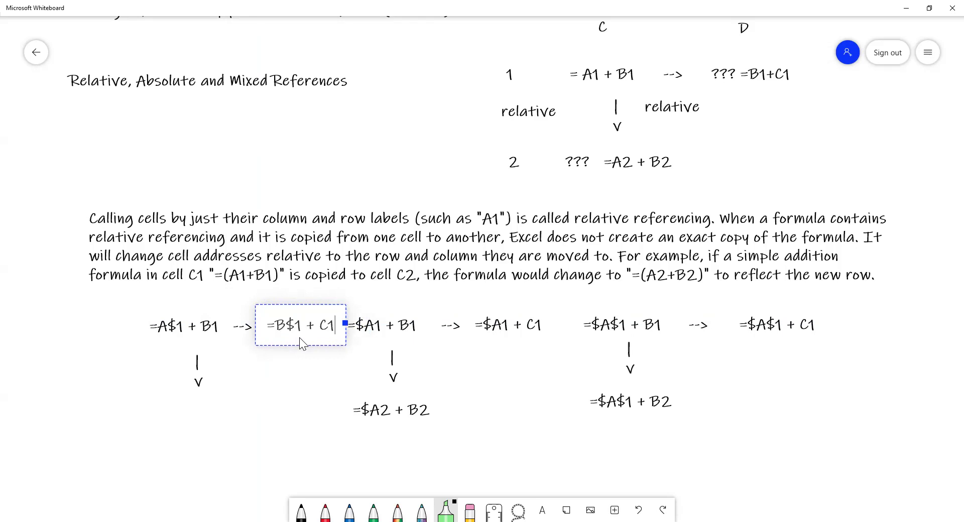
{"action": "left_click", "coordinate": [280, 407]}
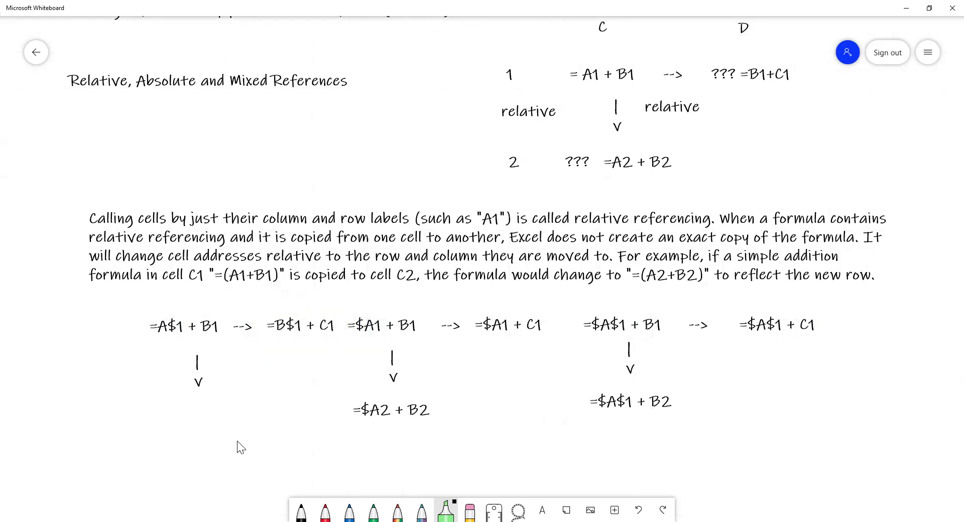
Put a new text box under the first example's down-arrow and start it with '='.
{"action": "right_click", "coordinate": [176, 408]}
{"action": "left_click", "coordinate": [184, 376]}
{"action": "left_click_drag", "start_coordinate": [208, 403], "coordinate": [185, 402]}
{"action": "type", "text": "="}
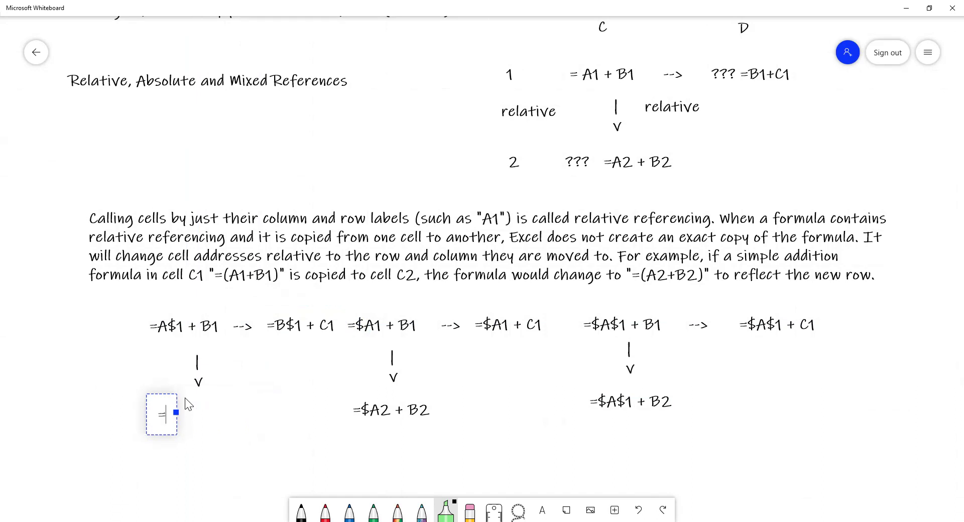
Complete the note under the first down-arrow so it reads '=A$1 + B2'.
{"action": "type", "text": "A$1 + "}
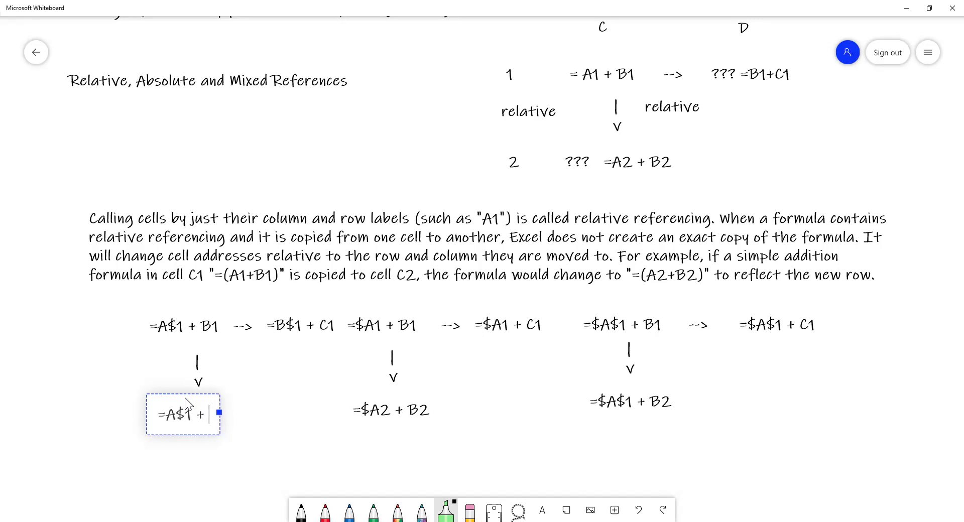
{"action": "type", "text": "B"}
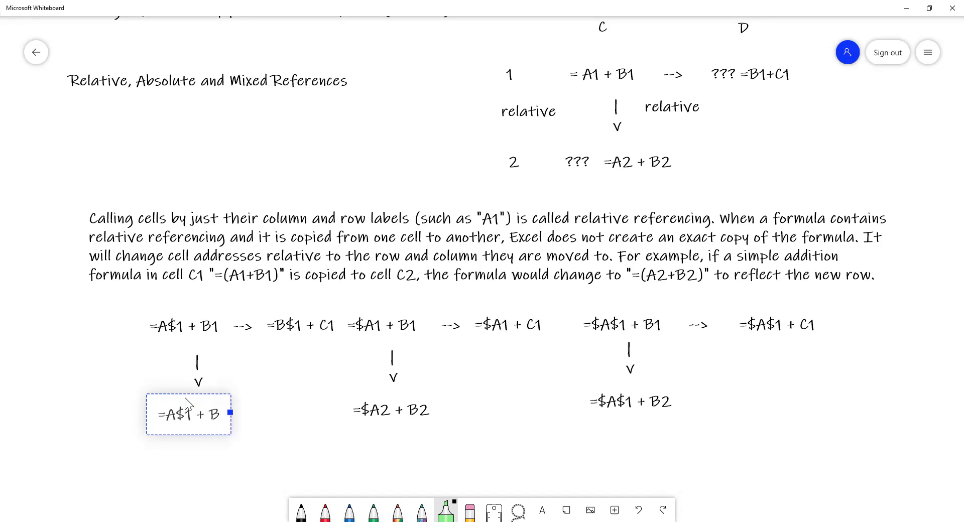
{"action": "type", "text": "2"}
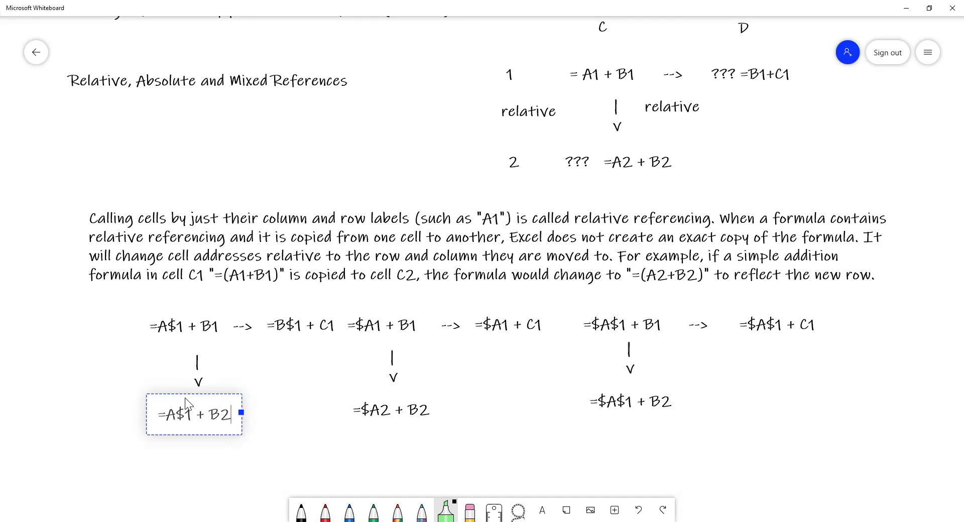
{"action": "left_click", "coordinate": [414, 465]}
{"action": "scroll", "coordinate": [409, 422], "scroll_direction": "down", "scroll_amount": 4}
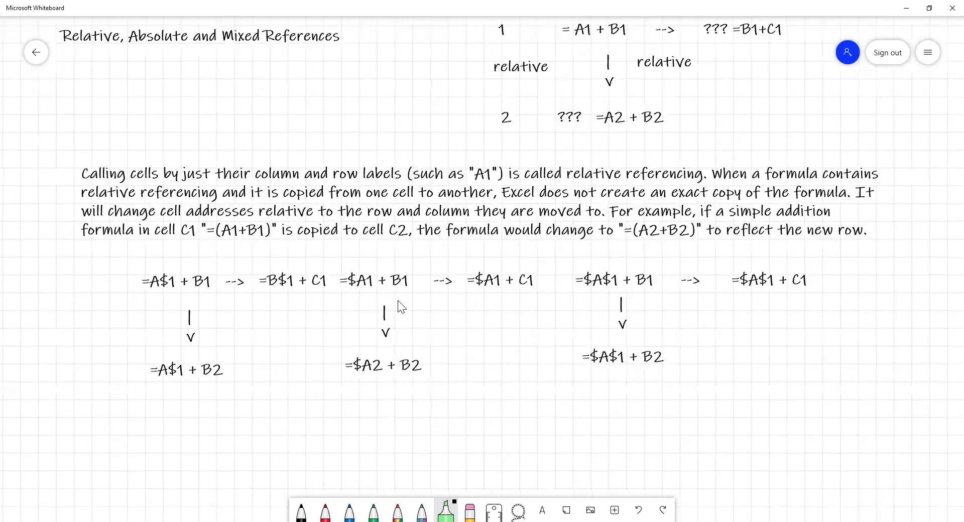
{"action": "scroll", "coordinate": [414, 224], "scroll_direction": "down", "scroll_amount": 1}
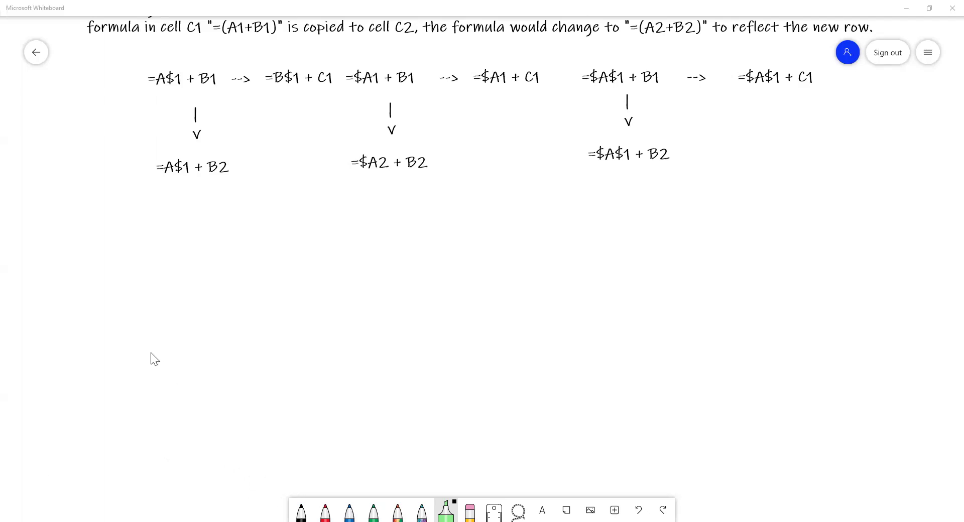
Paste the absolute and mixed referencing paragraph below the formulas and widen it to four lines.
{"action": "right_click", "coordinate": [94, 332]}
{"action": "left_click", "coordinate": [92, 328]}
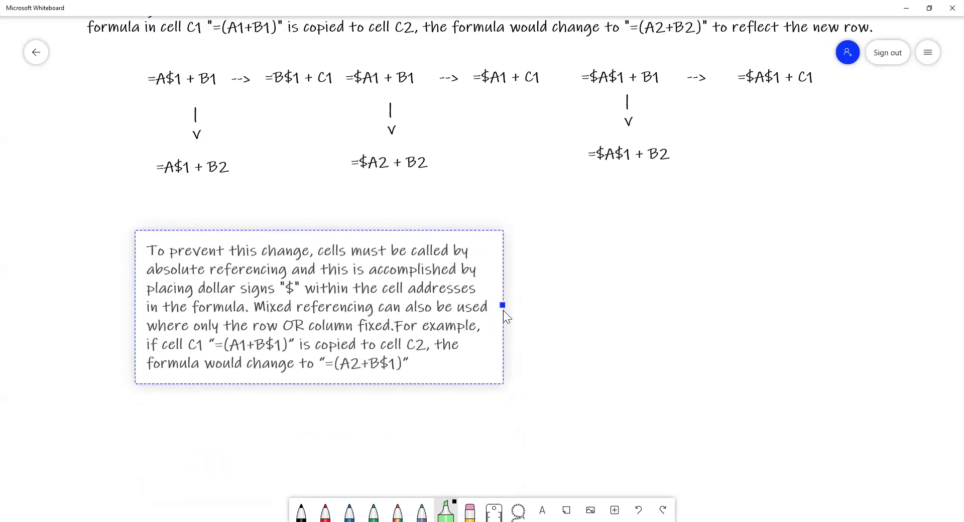
{"action": "left_click_drag", "start_coordinate": [503, 303], "coordinate": [829, 291]}
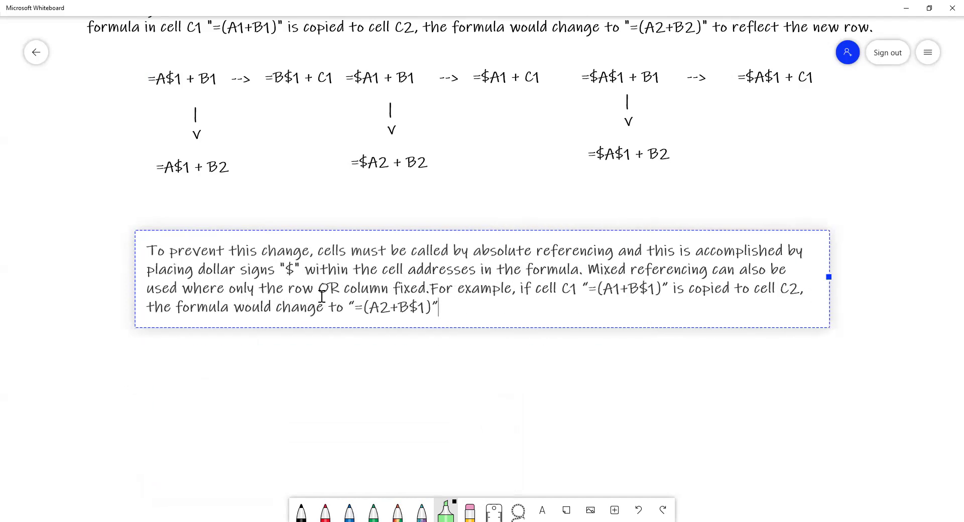
{"action": "left_click", "coordinate": [349, 271]}
Label the third example's arrow with the text 'absolute referencing'.
{"action": "left_click", "coordinate": [647, 110]}
{"action": "left_click", "coordinate": [655, 77]}
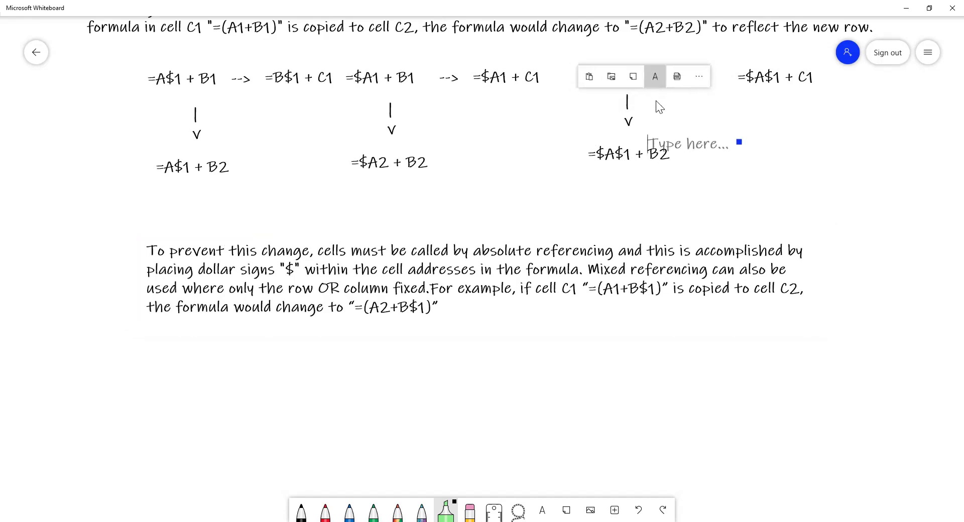
{"action": "type", "text": "absolute referencing"}
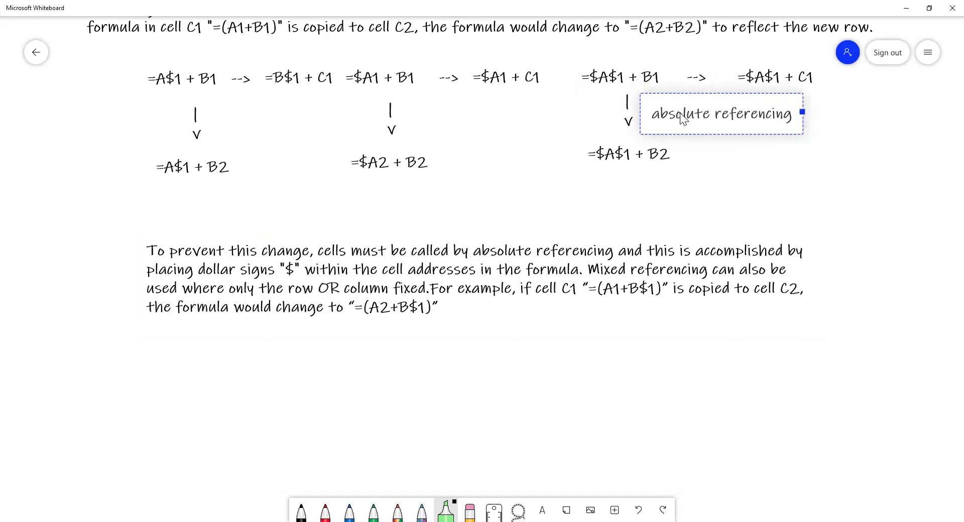
{"action": "left_click", "coordinate": [532, 155]}
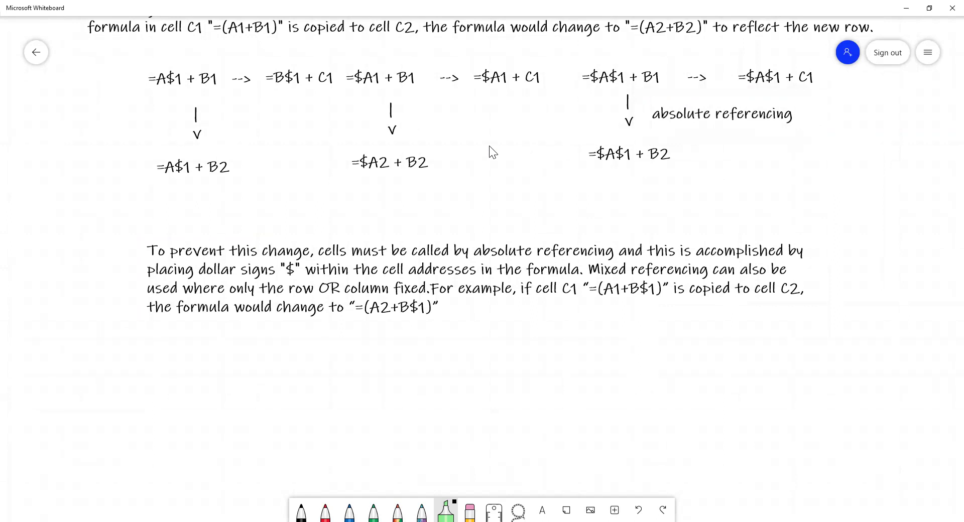
Label the first example's arrow with the text 'mixed referencing'.
{"action": "right_click", "coordinate": [256, 123]}
{"action": "left_click", "coordinate": [268, 93]}
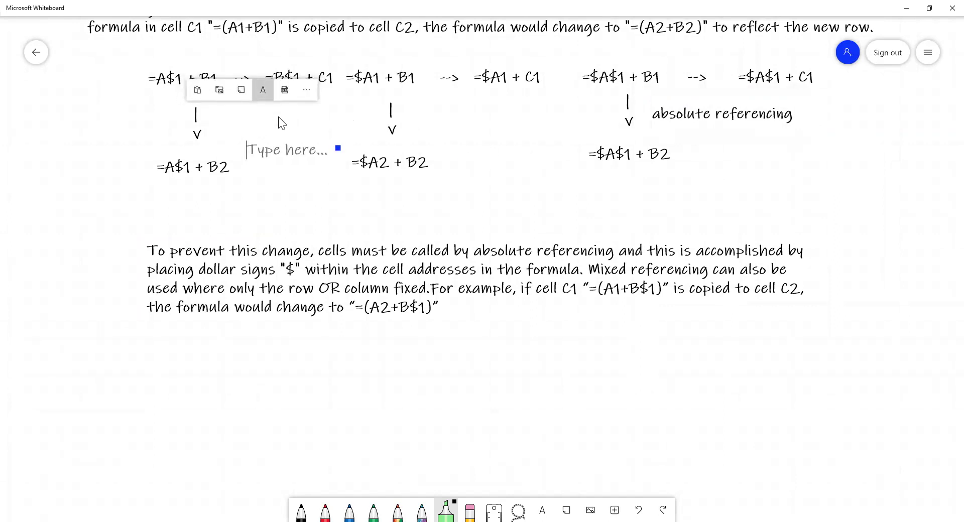
{"action": "left_click_drag", "start_coordinate": [297, 134], "coordinate": [284, 120]}
{"action": "type", "text": "mixed"}
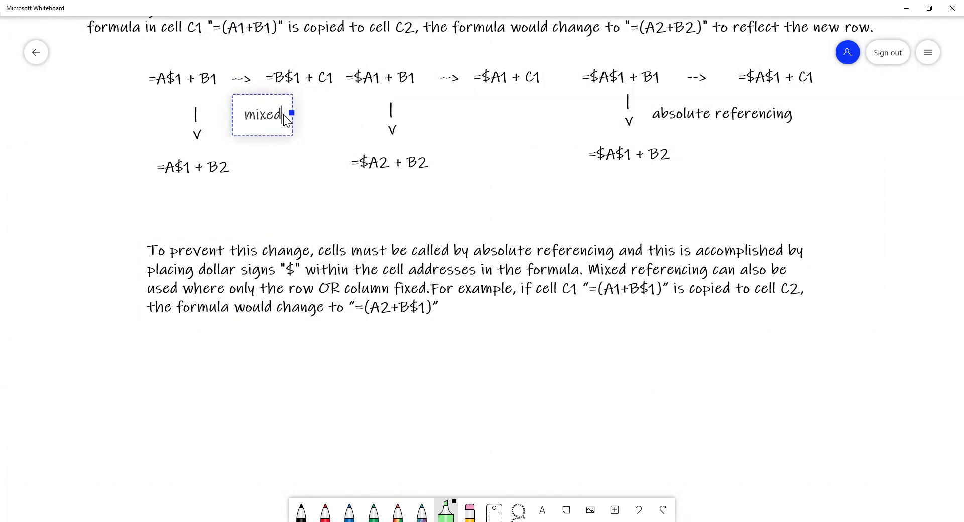
{"action": "type", "text": " referencing"}
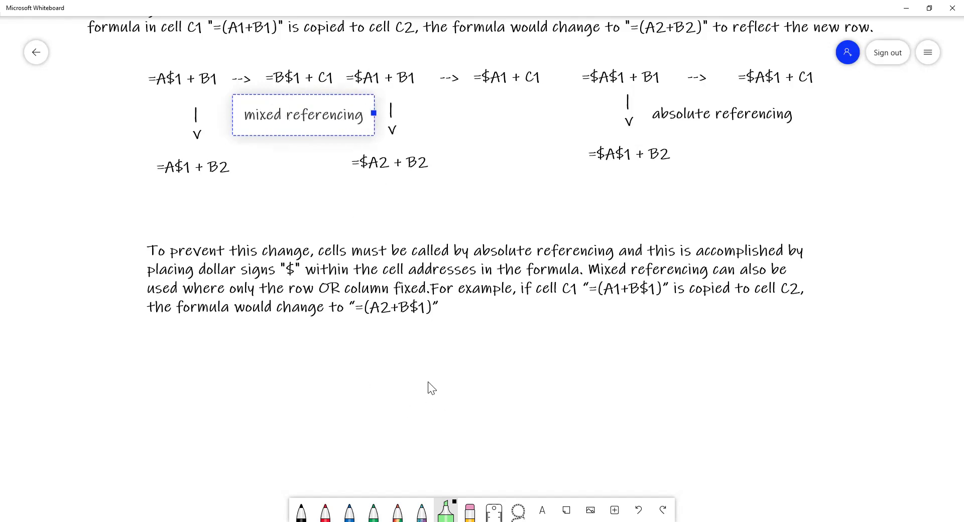
{"action": "left_click", "coordinate": [431, 389]}
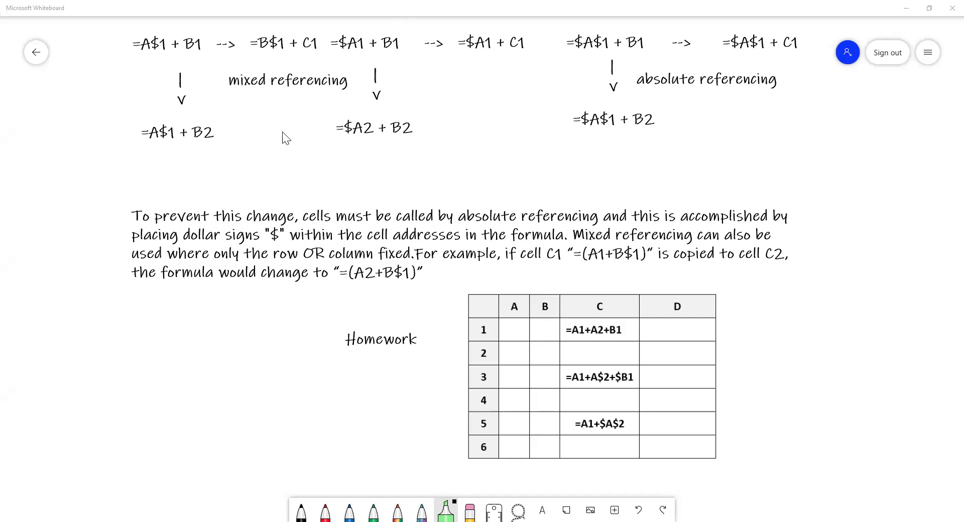
Scroll up and down the board to review the referencing notes and homework table.
{"action": "scroll", "coordinate": [306, 246], "scroll_direction": "up", "scroll_amount": 3}
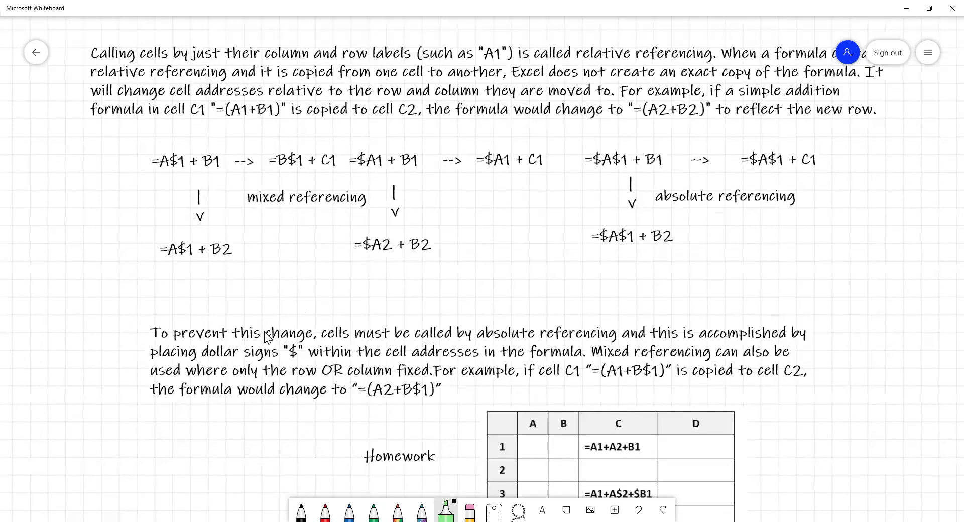
{"action": "scroll", "coordinate": [264, 354], "scroll_direction": "up", "scroll_amount": 3}
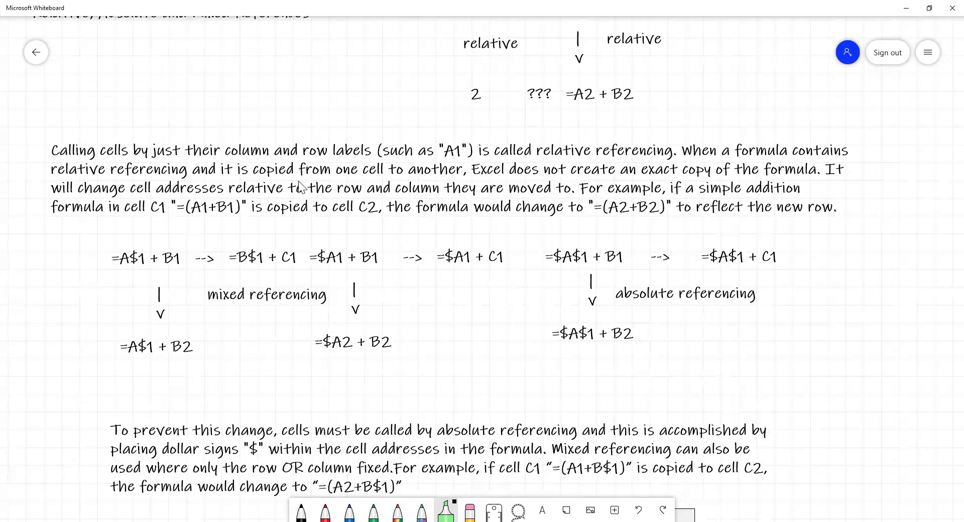
{"action": "scroll", "coordinate": [330, 179], "scroll_direction": "up", "scroll_amount": 2}
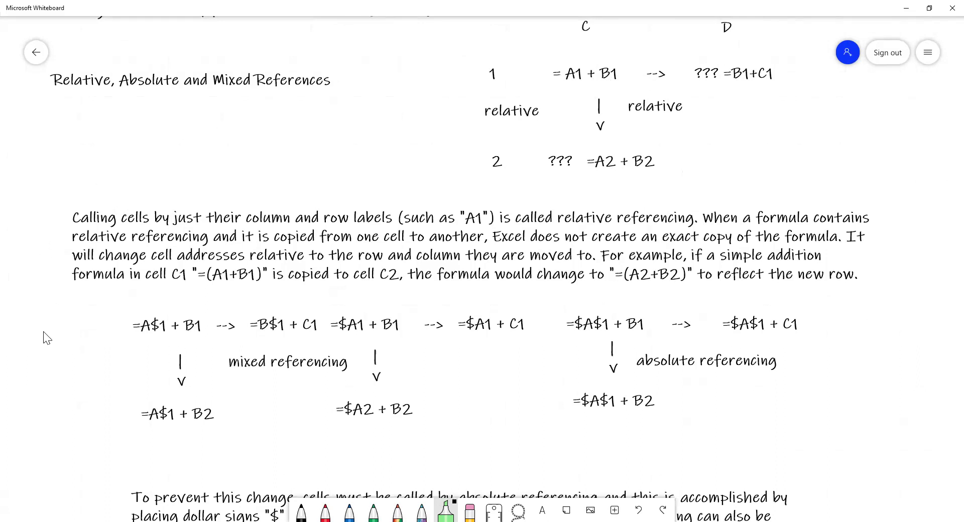
{"action": "scroll", "coordinate": [49, 301], "scroll_direction": "down", "scroll_amount": 1}
{"action": "scroll", "coordinate": [60, 151], "scroll_direction": "down", "scroll_amount": 3}
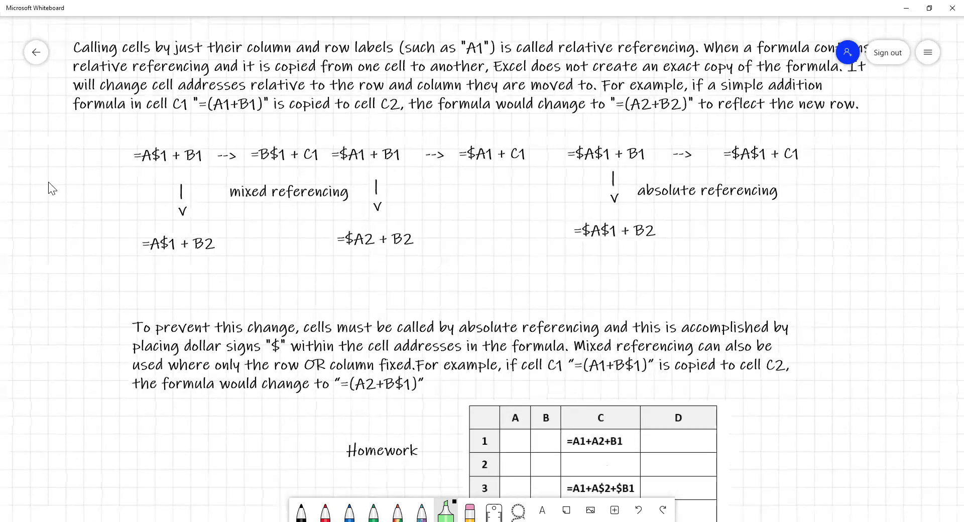
{"action": "scroll", "coordinate": [53, 180], "scroll_direction": "up", "scroll_amount": 1}
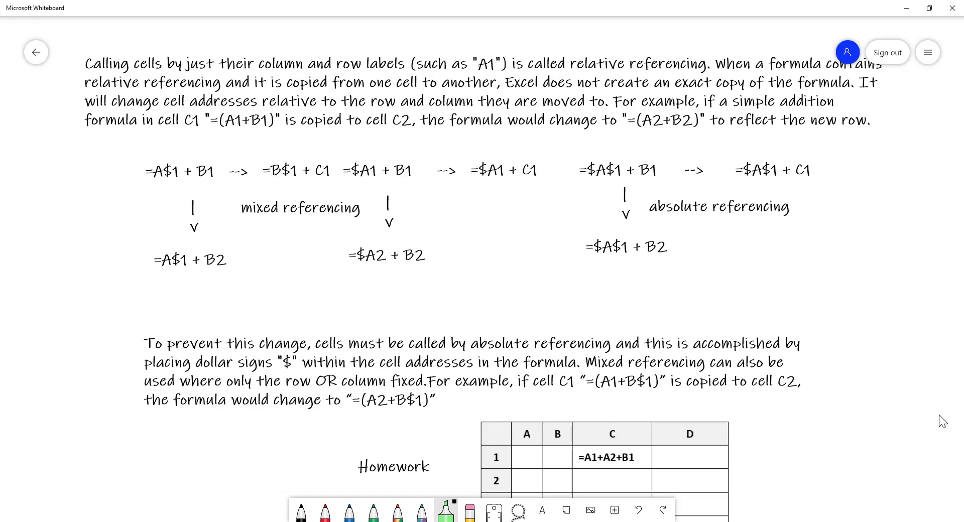
{"action": "scroll", "coordinate": [894, 442], "scroll_direction": "down", "scroll_amount": 5}
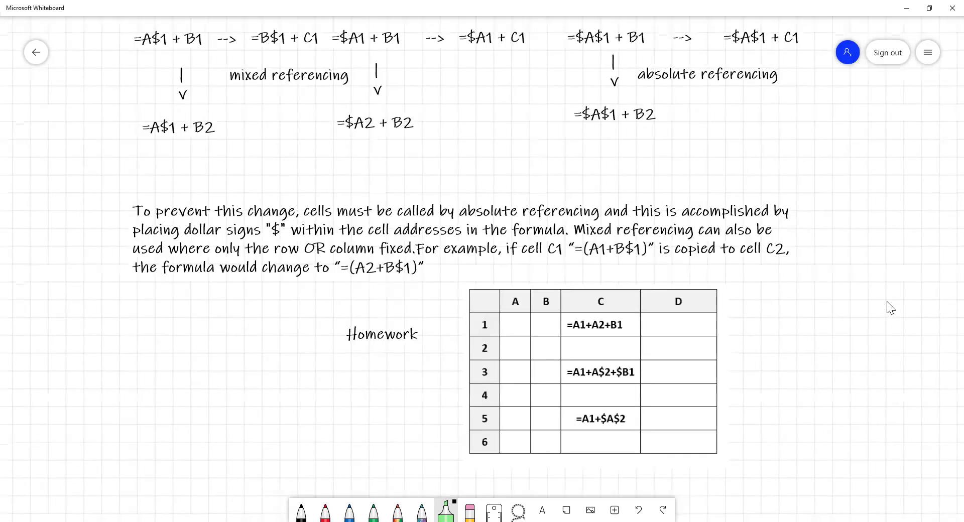
{"action": "scroll", "coordinate": [899, 223], "scroll_direction": "down", "scroll_amount": 4}
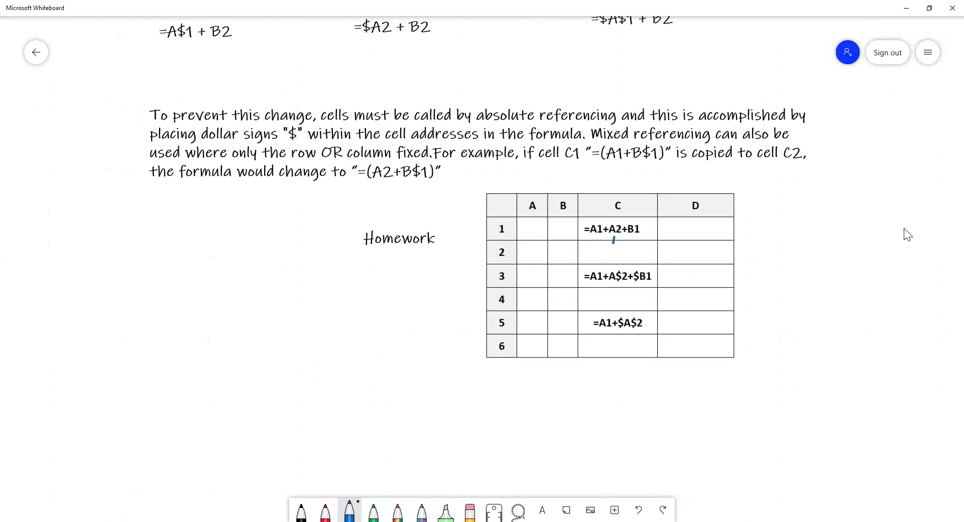
{"action": "left_click_drag", "start_coordinate": [646, 229], "coordinate": [658, 228]}
{"action": "left_click_drag", "start_coordinate": [612, 283], "coordinate": [612, 294]}
{"action": "left_click_drag", "start_coordinate": [654, 276], "coordinate": [665, 275]}
{"action": "mouse_move", "coordinate": [616, 331]}
{"action": "left_mouse_down"}
{"action": "mouse_move", "coordinate": [617, 342]}
{"action": "mouse_move", "coordinate": [662, 321]}
{"action": "left_mouse_up"}
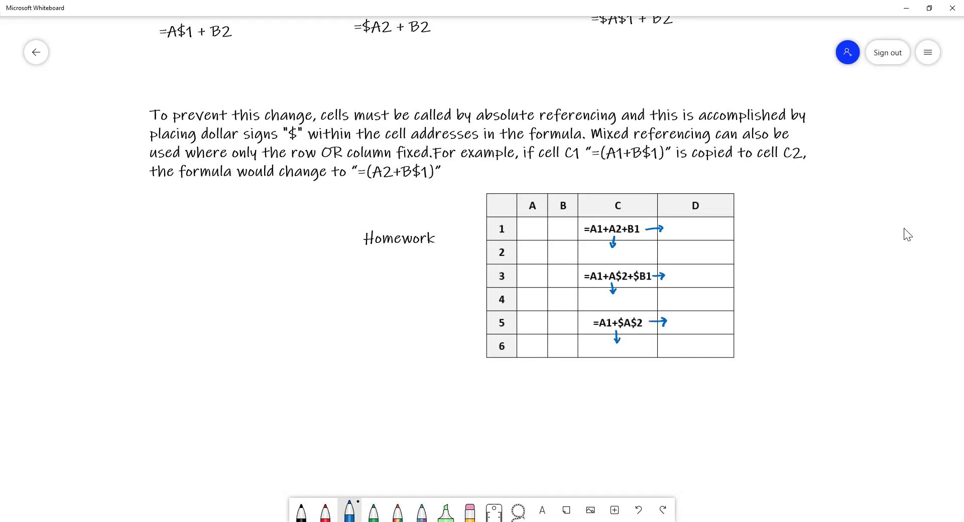